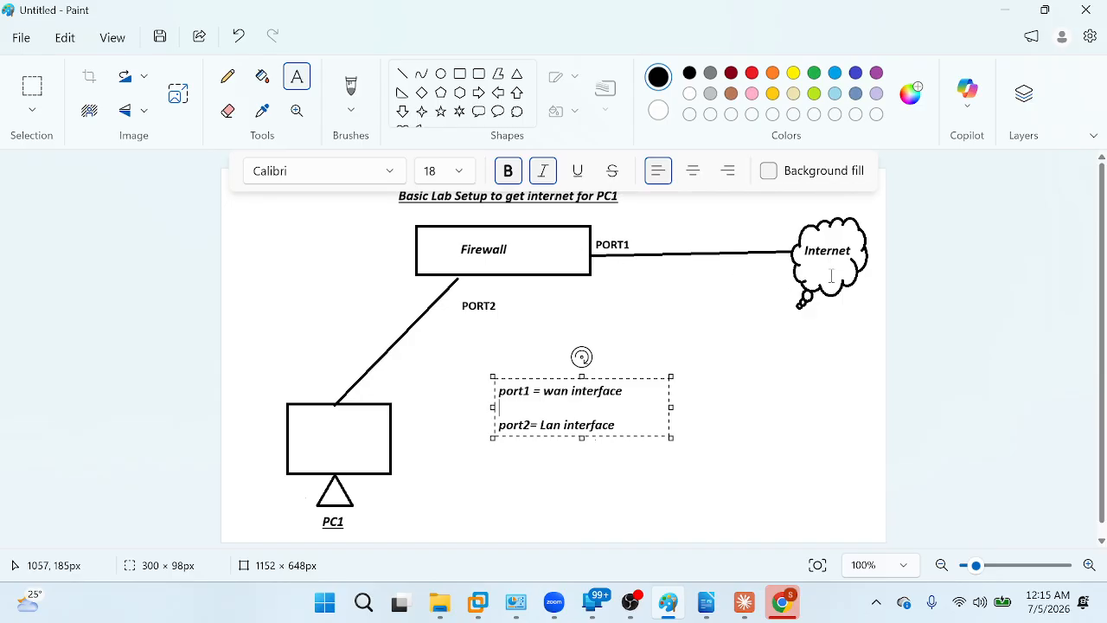
Step: Finish the text note describing port1 as WAN and port2 as LAN interface on the lab diagram
left_click(748, 407)
left_click_drag(581, 346, 692, 373)
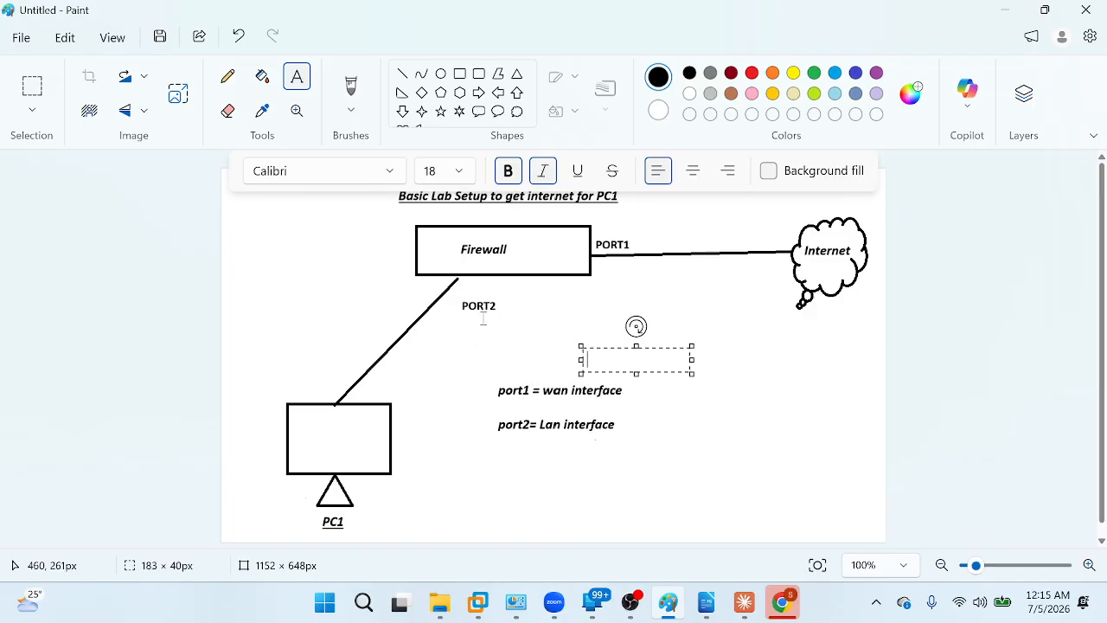
left_click(534, 349)
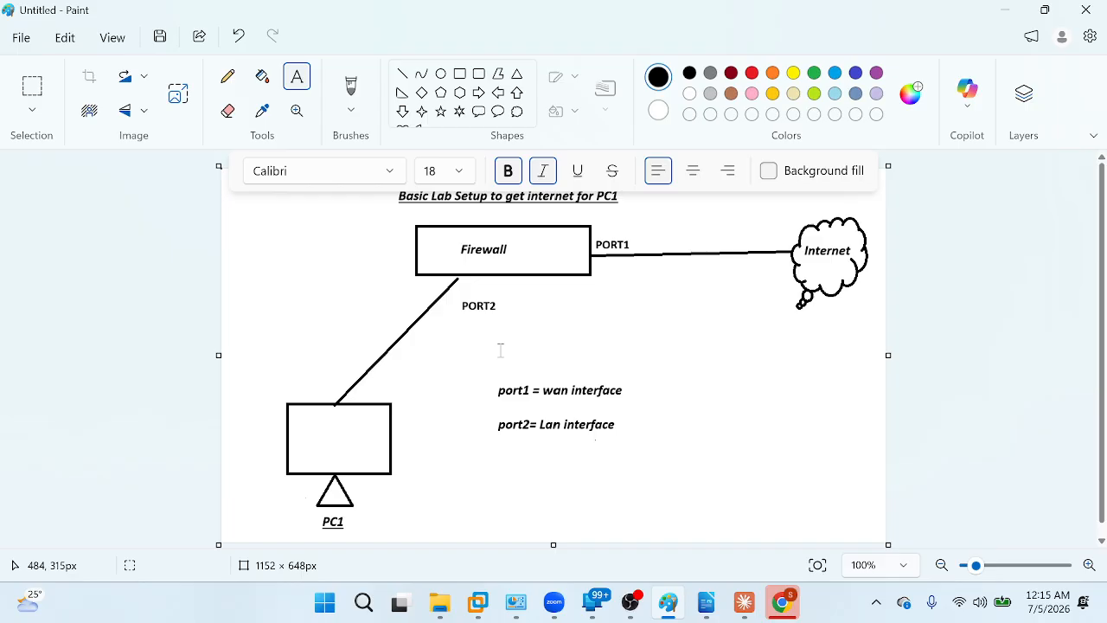
Step: Switch to the FGT virtual machine in VMware Workstation and log in to its console as admin with the account password
key("alt+Tab")
key("alt+Tab")
key("alt+Tab")
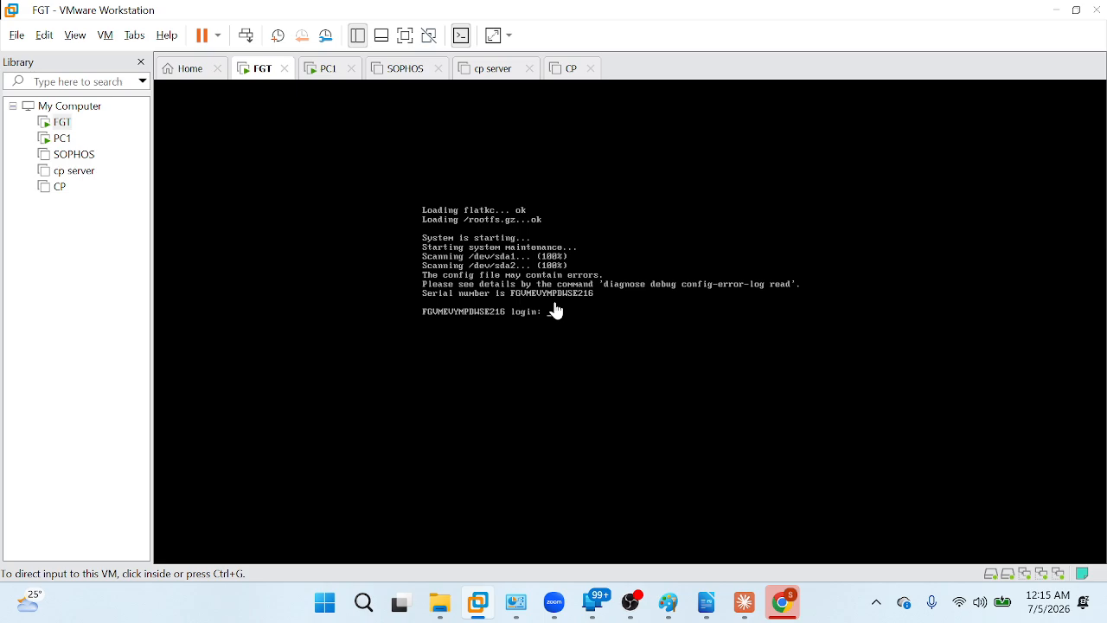
left_click(573, 297)
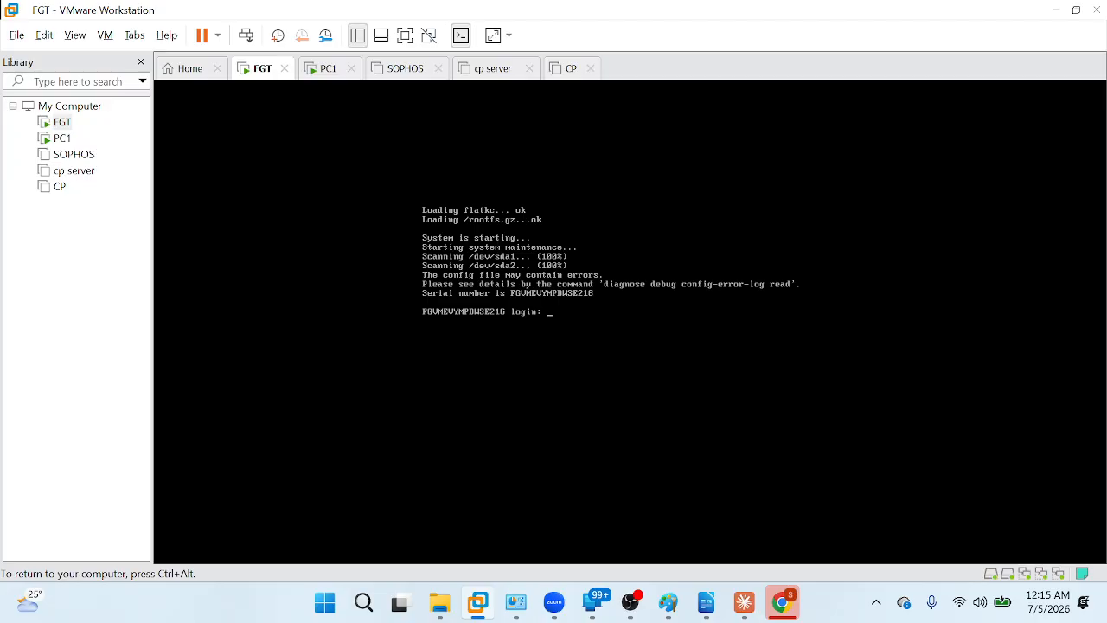
key("Return")
type("admin")
key("Return")
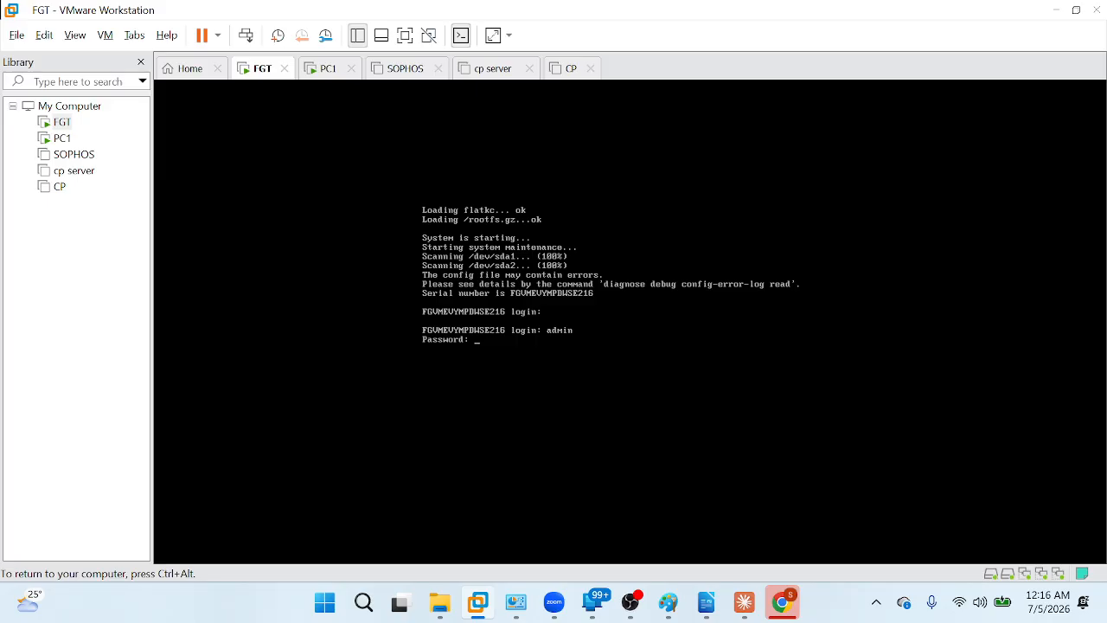
key("Return")
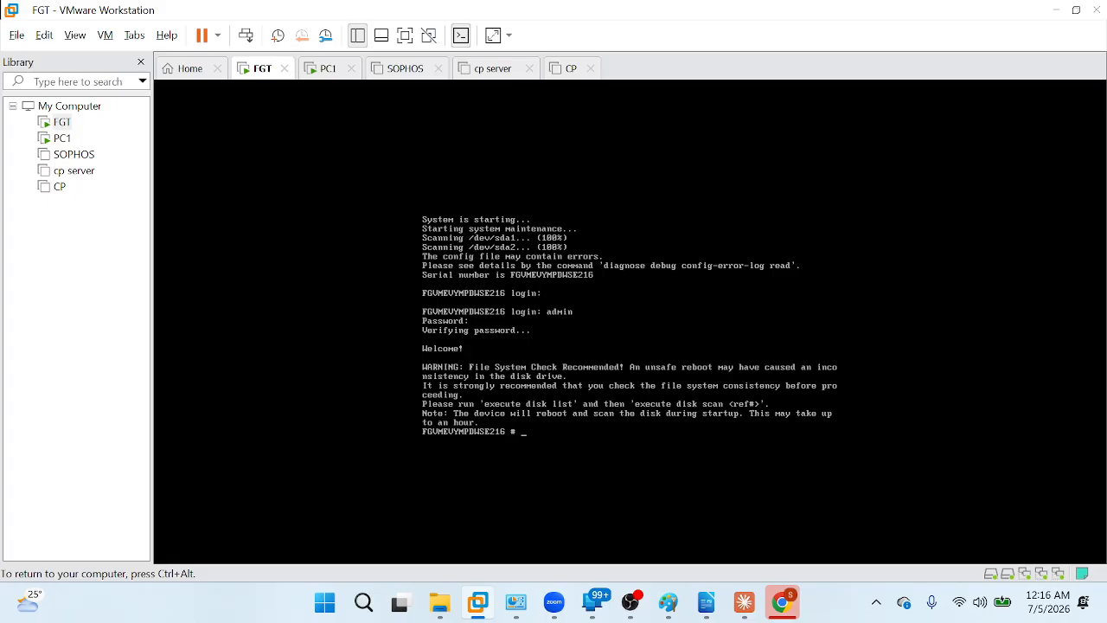
Step: Review the PORT1 link between the firewall and the internet in the Paint diagram, and return to the FGT console in VMware Workstation
key("ctrl+alt")
left_click(566, 355)
key("ctrl+alt")
key("alt+Tab")
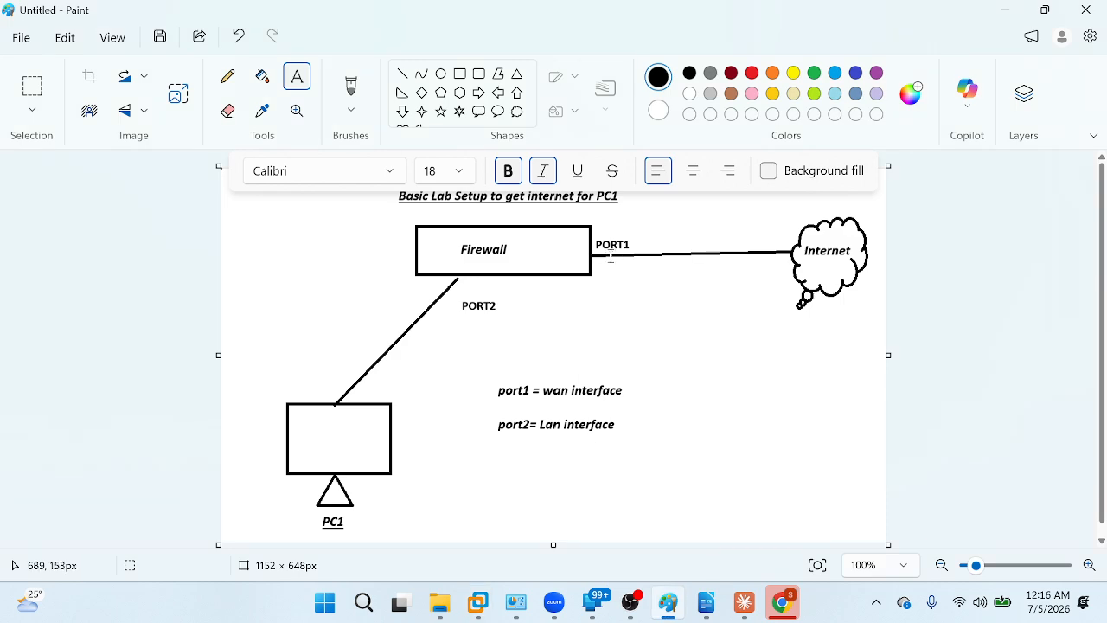
left_click_drag(590, 251, 701, 274)
left_click(665, 232)
key("alt+Tab")
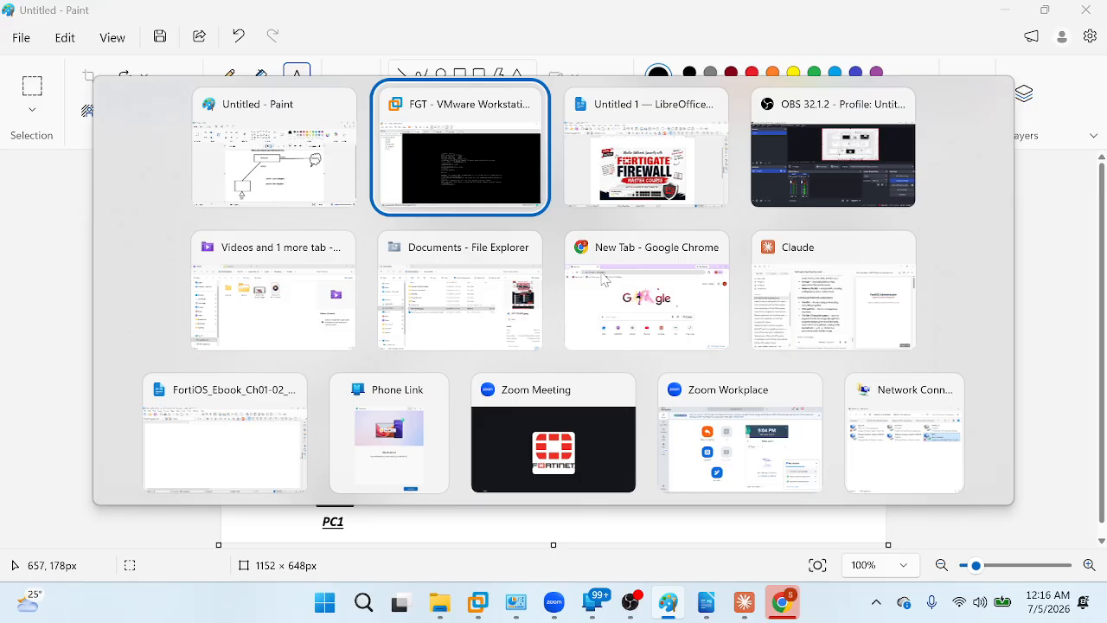
left_click(522, 407)
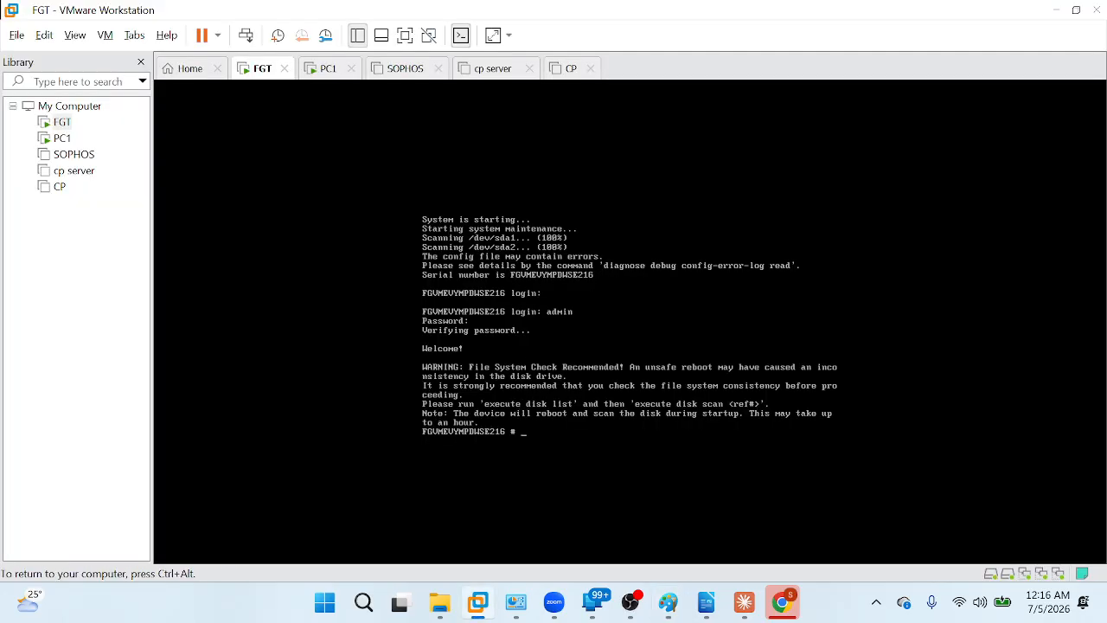
type("diagnose")
key("BackSpace")
key("BackSpace")
key("BackSpace")
key("BackSpace")
key("BackSpace")
key("BackSpace")
key("BackSpace")
key("BackSpace")
key("BackSpace")
Step: Display the port1 configuration with the command "show system interface port1"
type("show system interface port1")
key("Return")
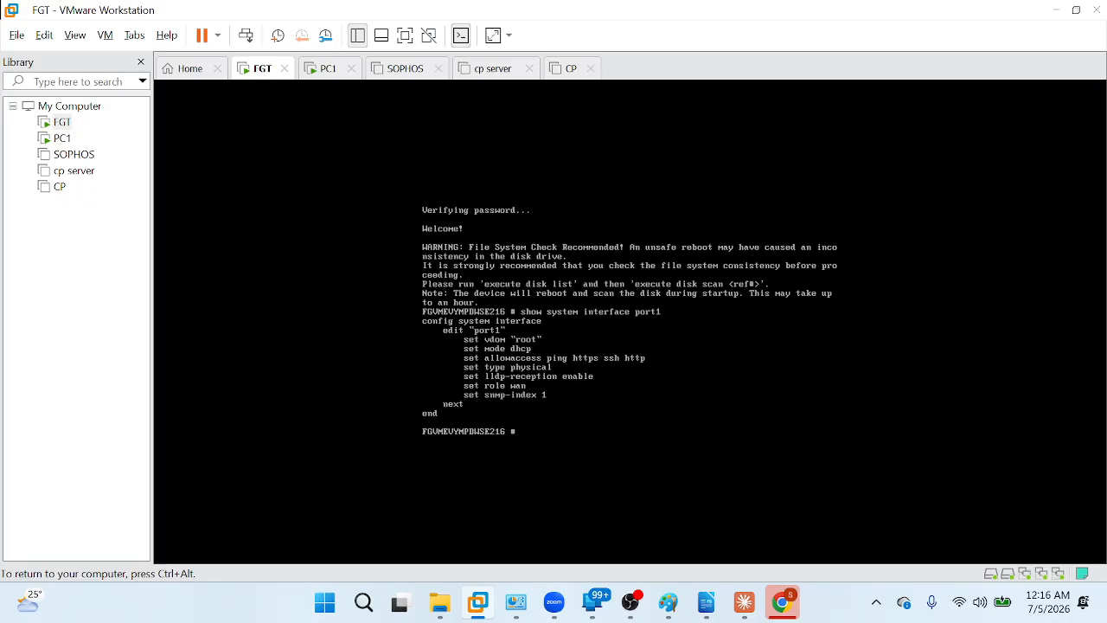
key("ctrl+alt")
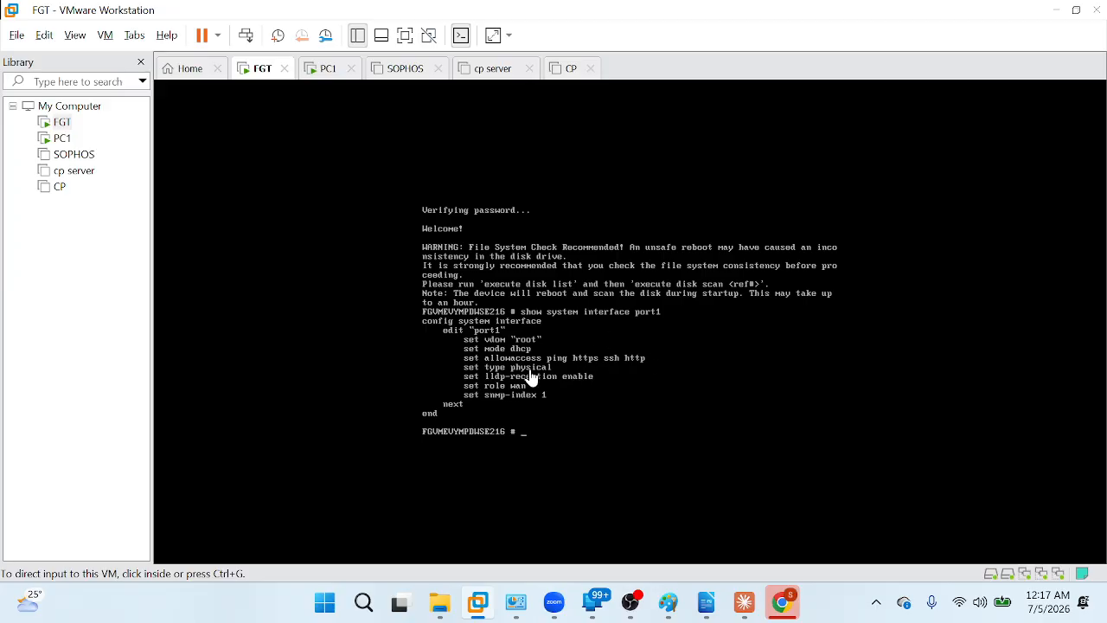
Step: List the firewall's interface IP addresses with the command "diagnose ip address list"
left_click(563, 415)
type("dia")
key("Tab")
type("ip address list")
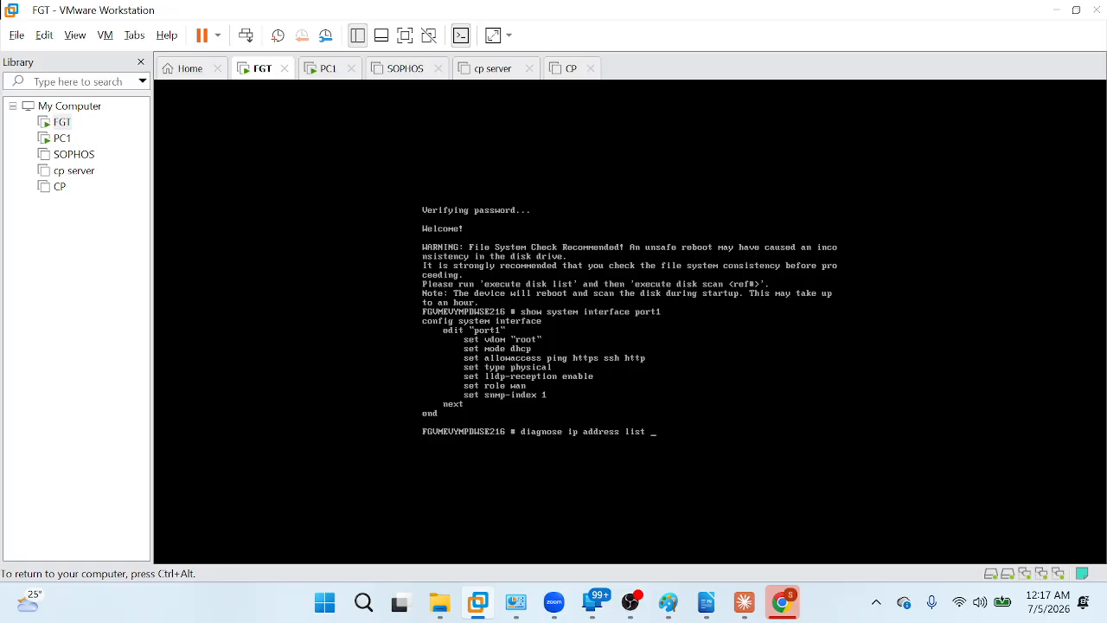
key("Return")
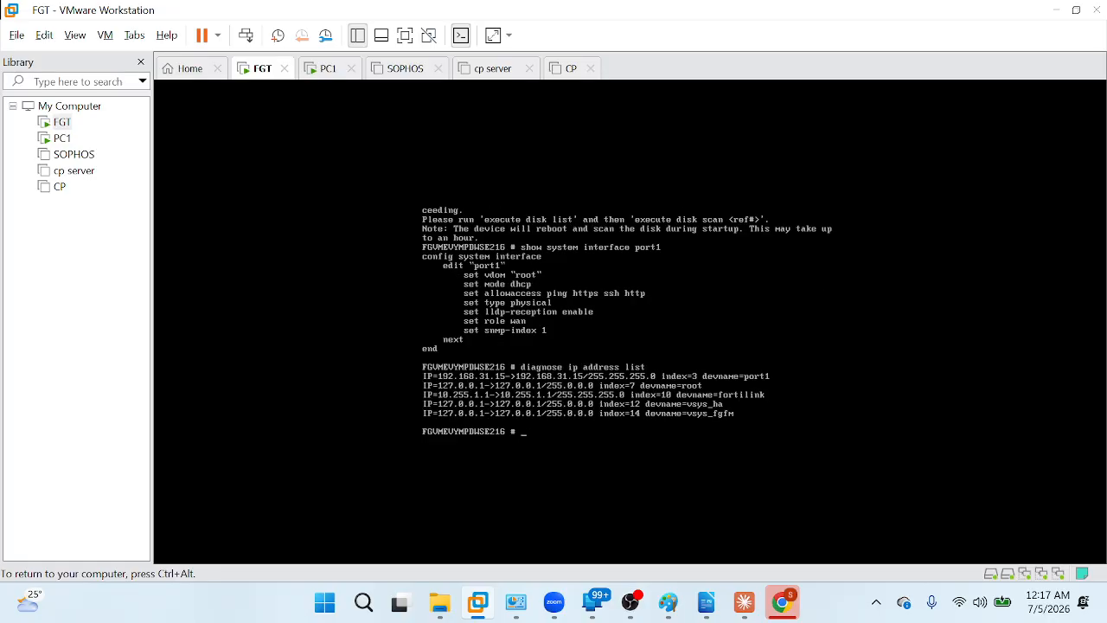
key("ctrl+alt")
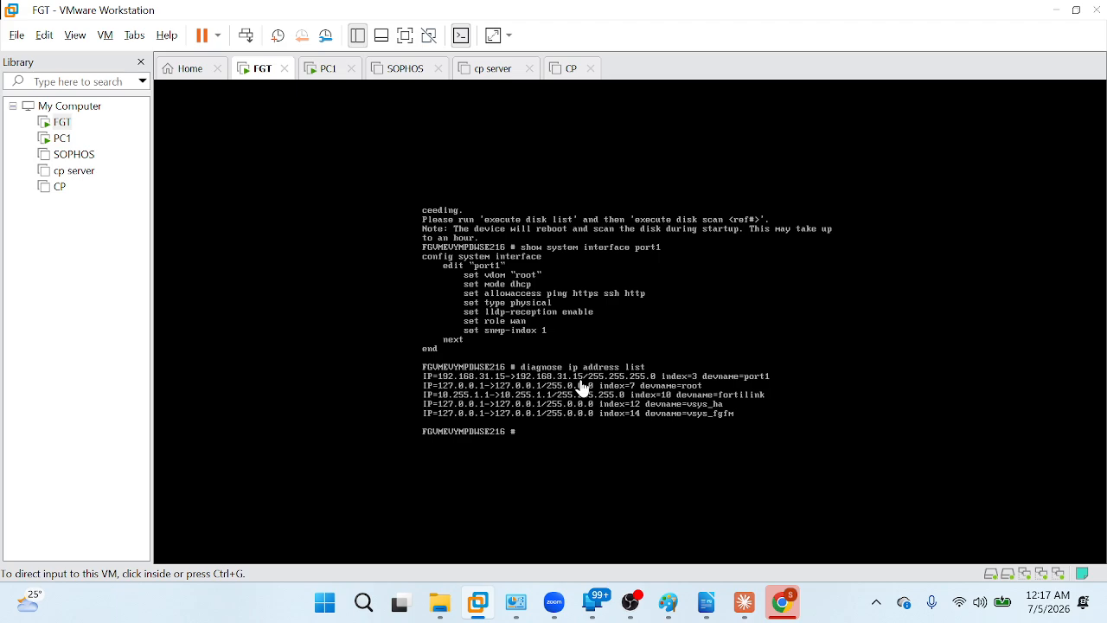
Step: Switch to Google Chrome and open the firewall's web login page at 192.168.31.15
left_click(782, 602)
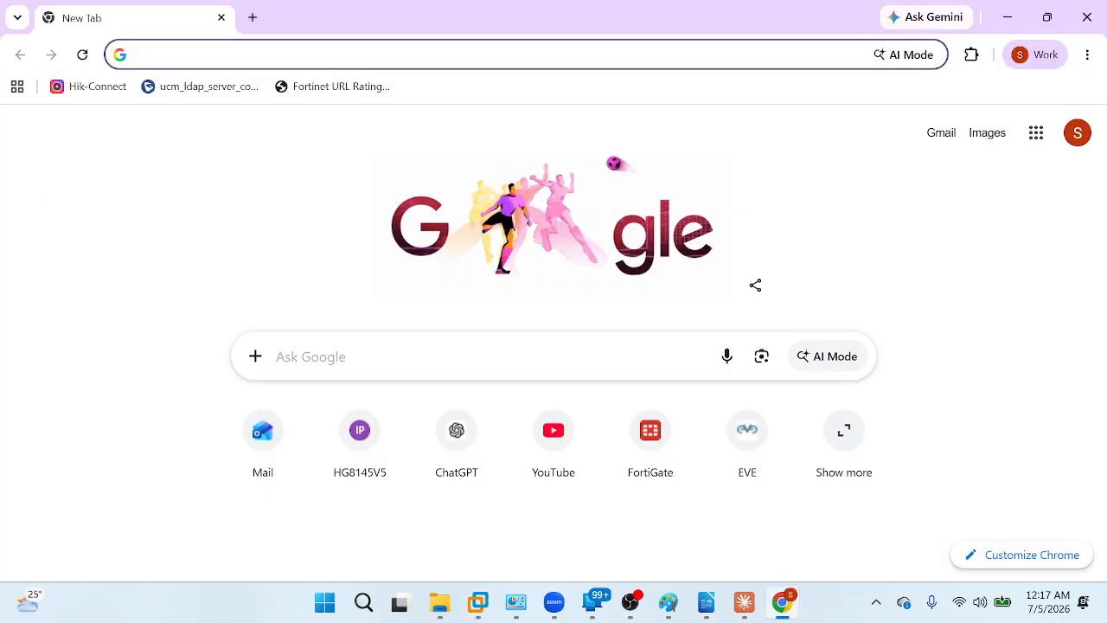
left_click(210, 54)
type("192.168")
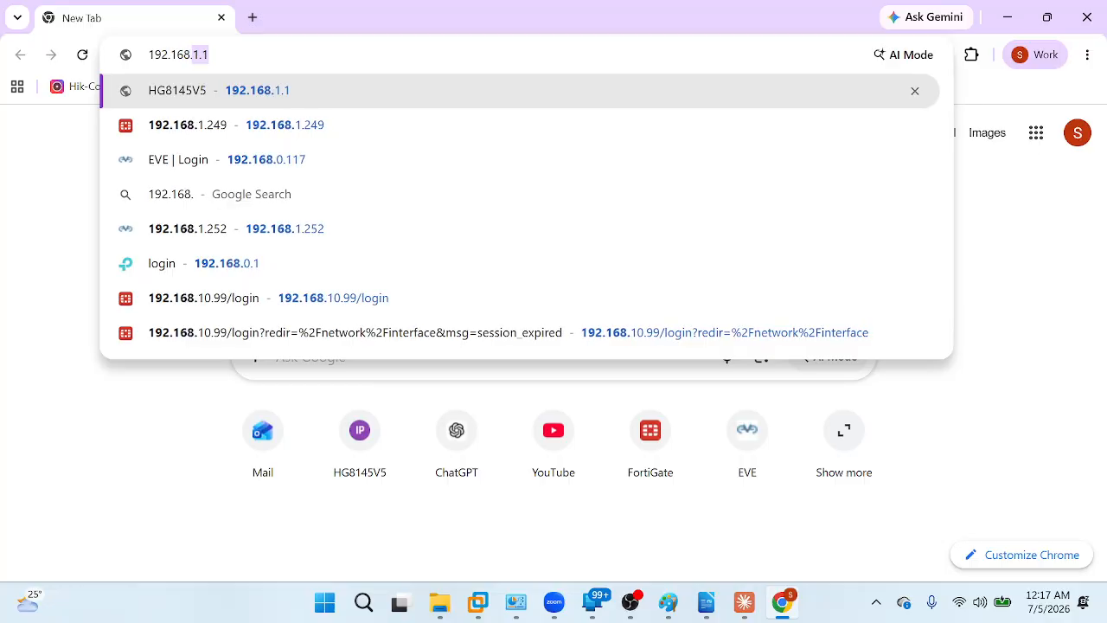
type(".31.15")
key("Delete")
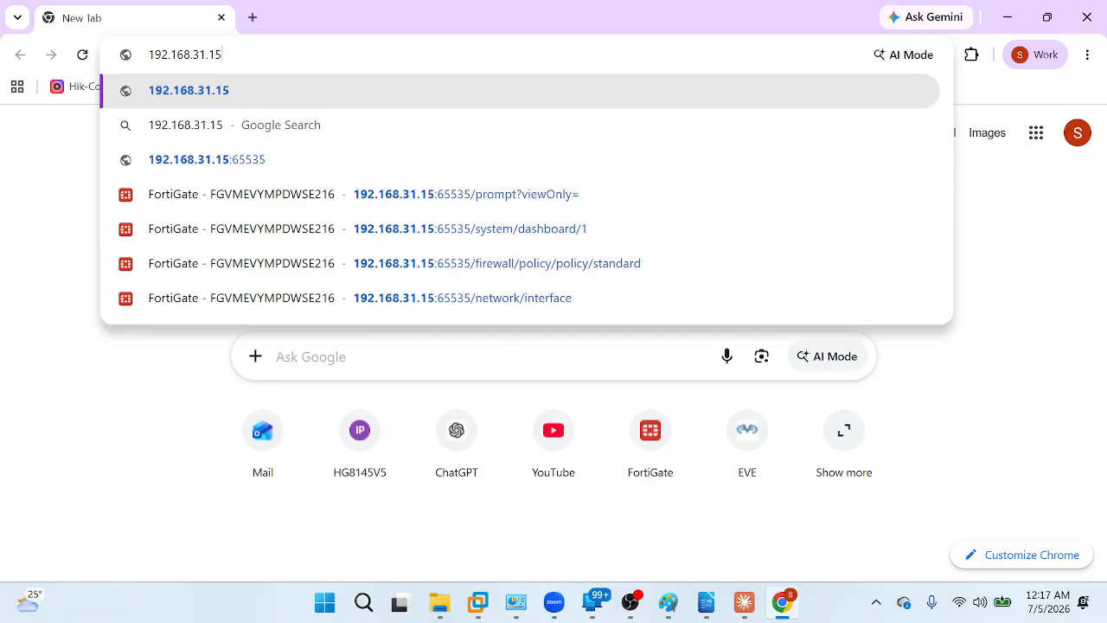
key("Return")
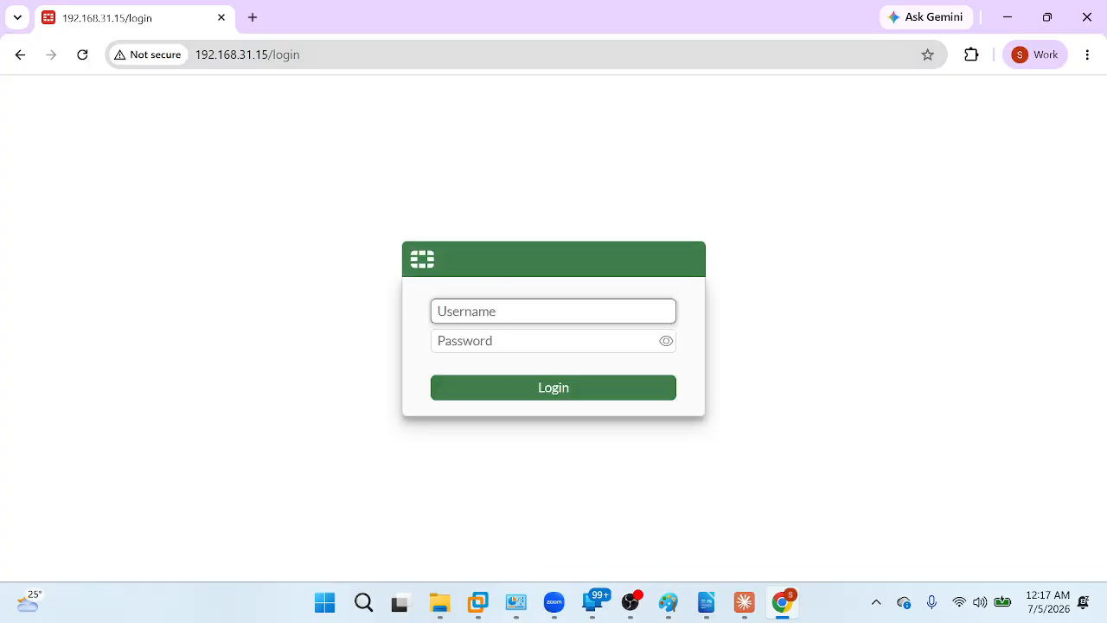
Step: Log in to the FortiGate web interface with the username admin and the account password
key("Down")
type("admin")
left_click(437, 340)
type("*************")
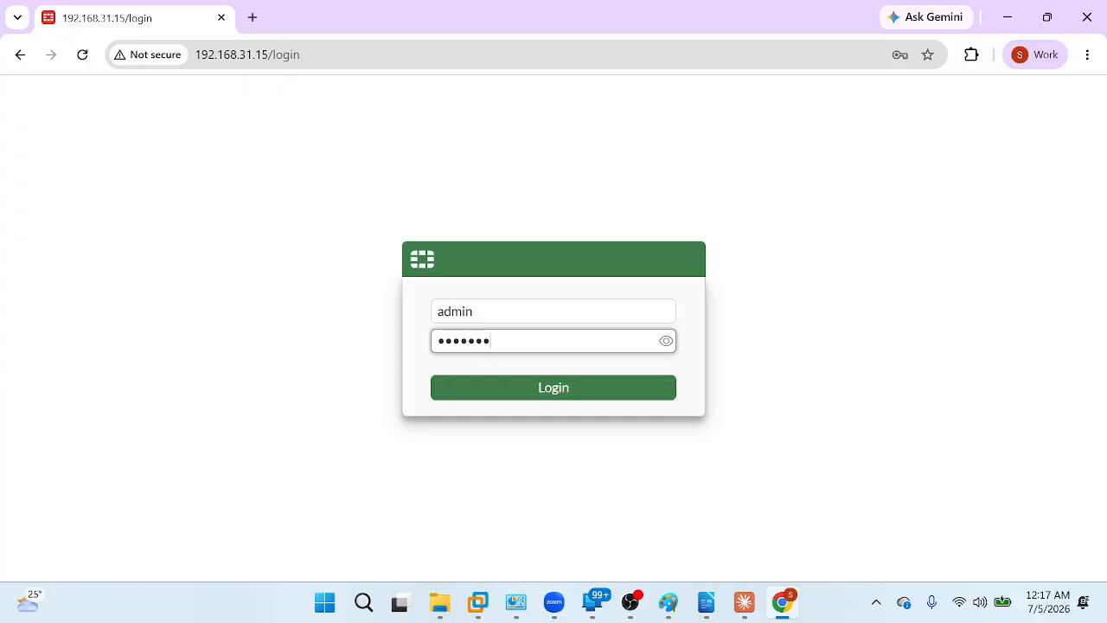
type("*")
left_click(554, 391)
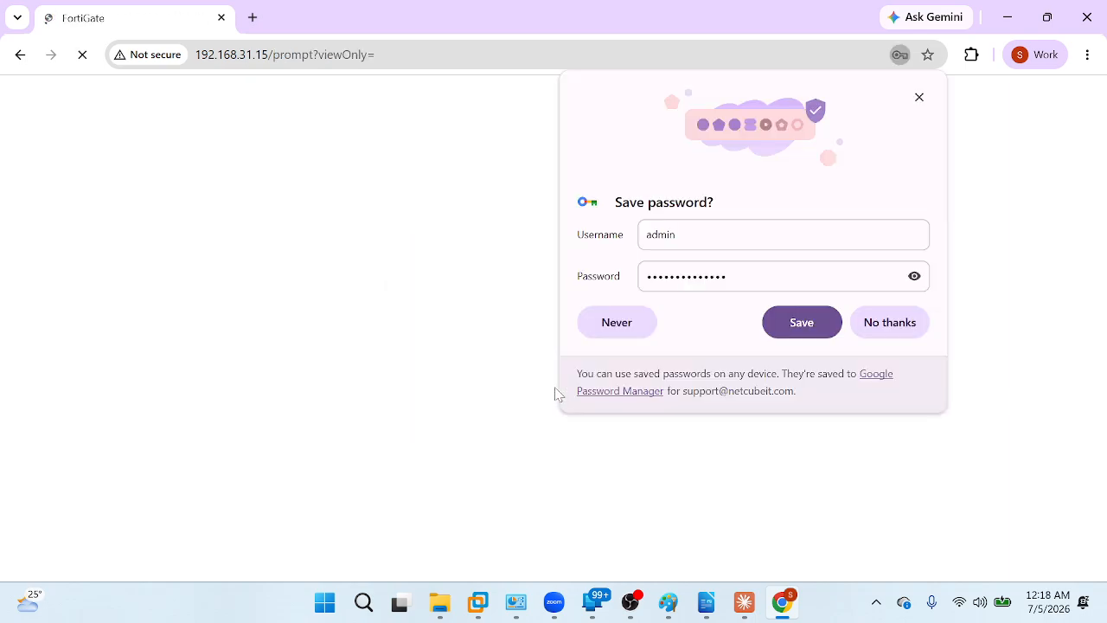
Step: Decline saving the password in the browser and postpone both the file system check and the FortiGate setup
left_click(875, 323)
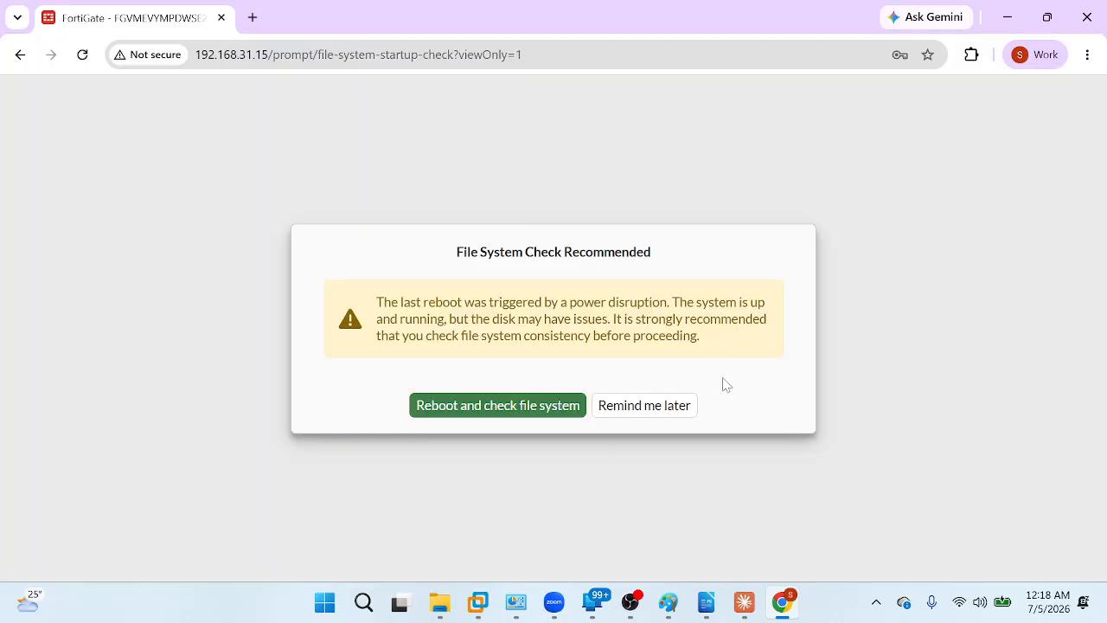
left_click(660, 414)
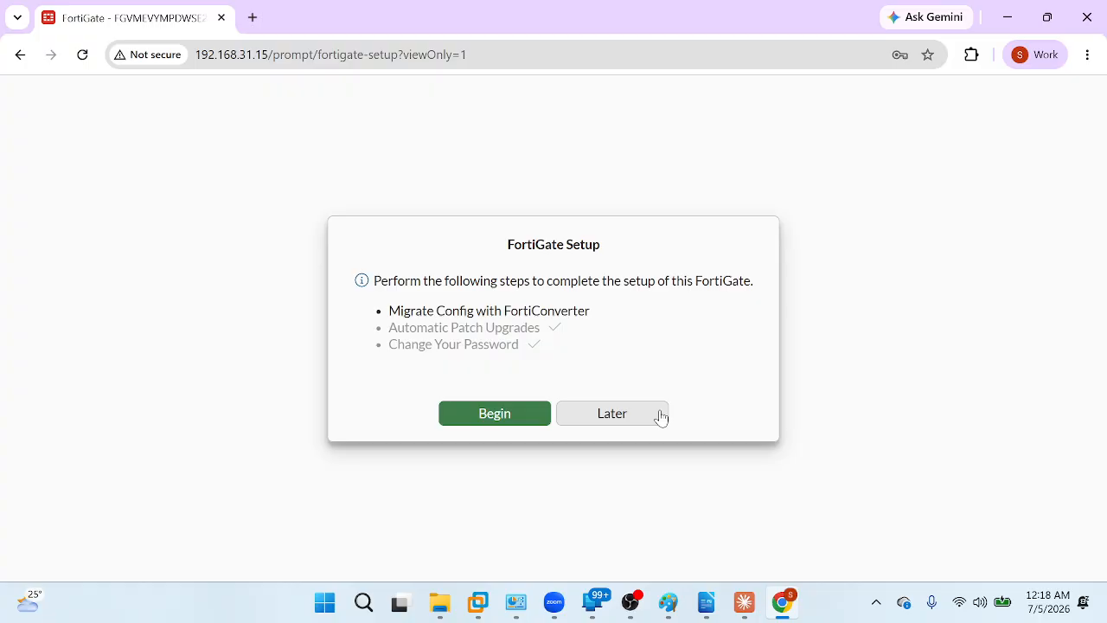
left_click(660, 415)
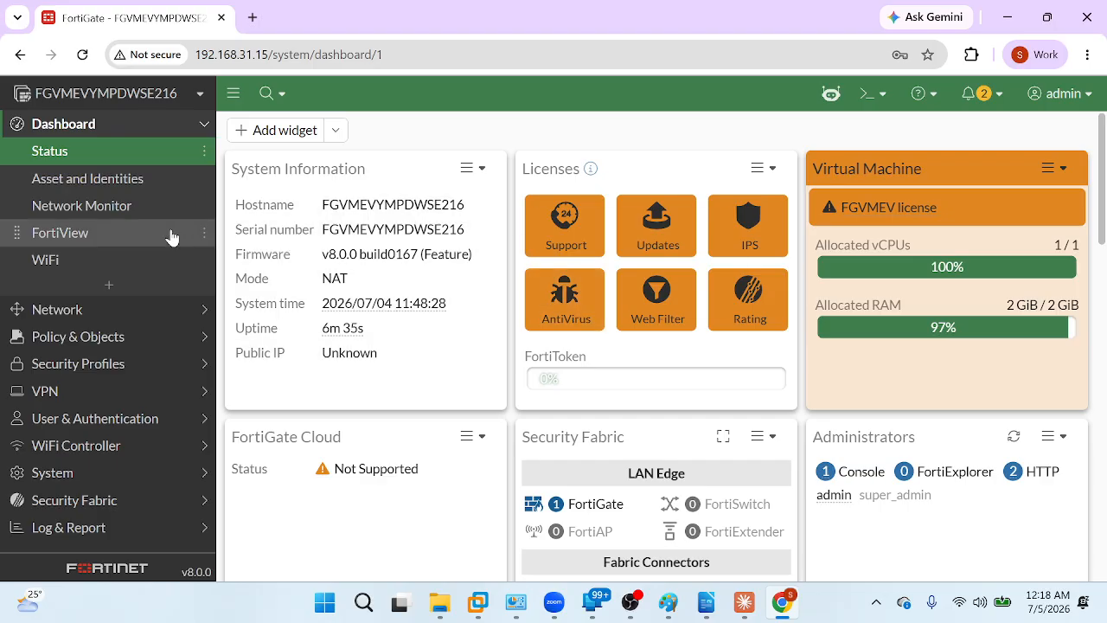
Step: Examine the Status dashboard's widgets, from system information and licenses to administrators, CPU, memory, sessions and DHCP
left_click(93, 132)
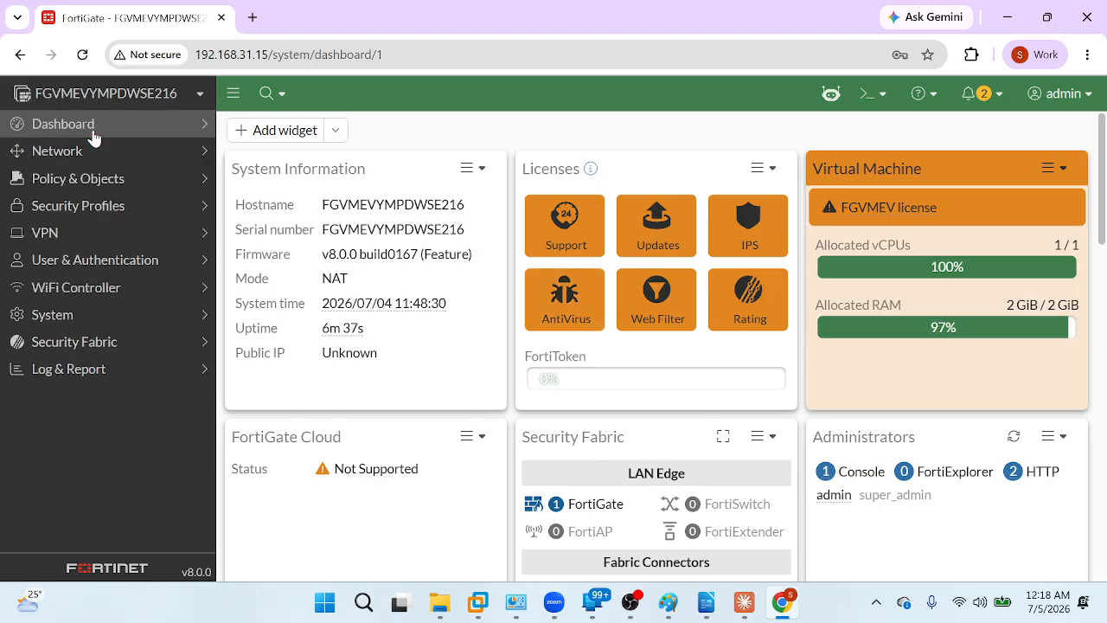
left_click(92, 130)
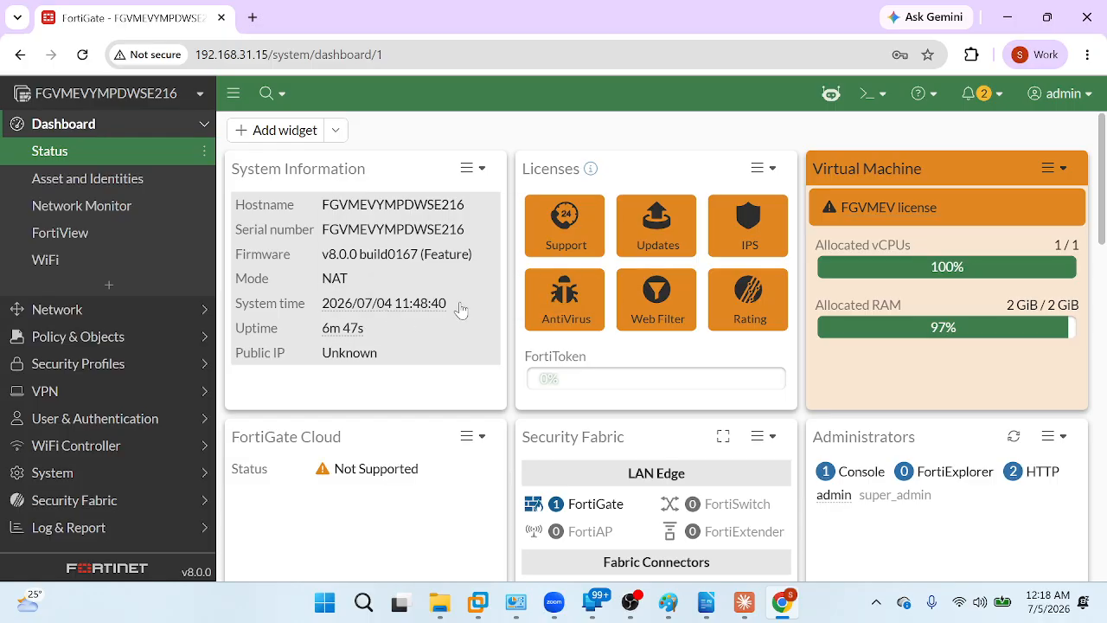
mouse_move(433, 303)
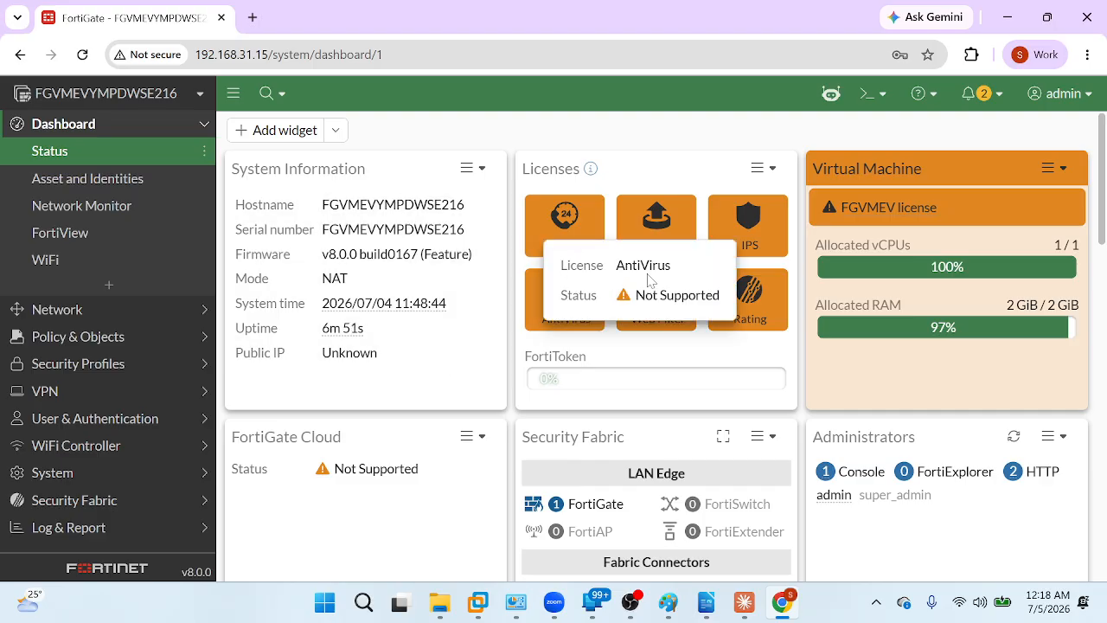
scroll(828, 328, "down", 2)
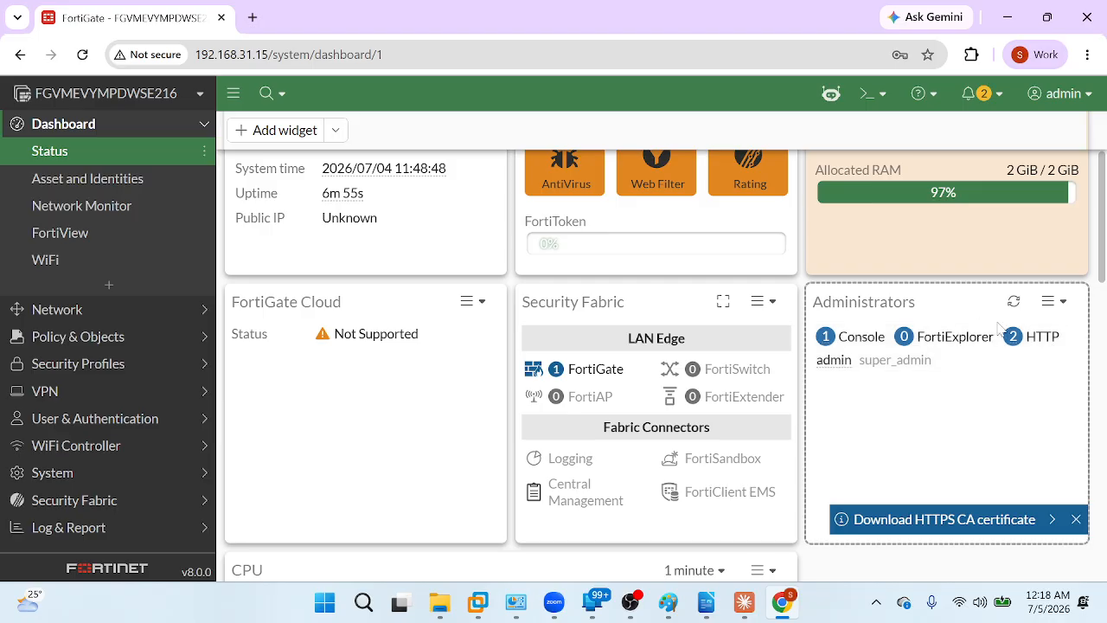
mouse_move(1014, 338)
scroll(374, 396, "down", 4)
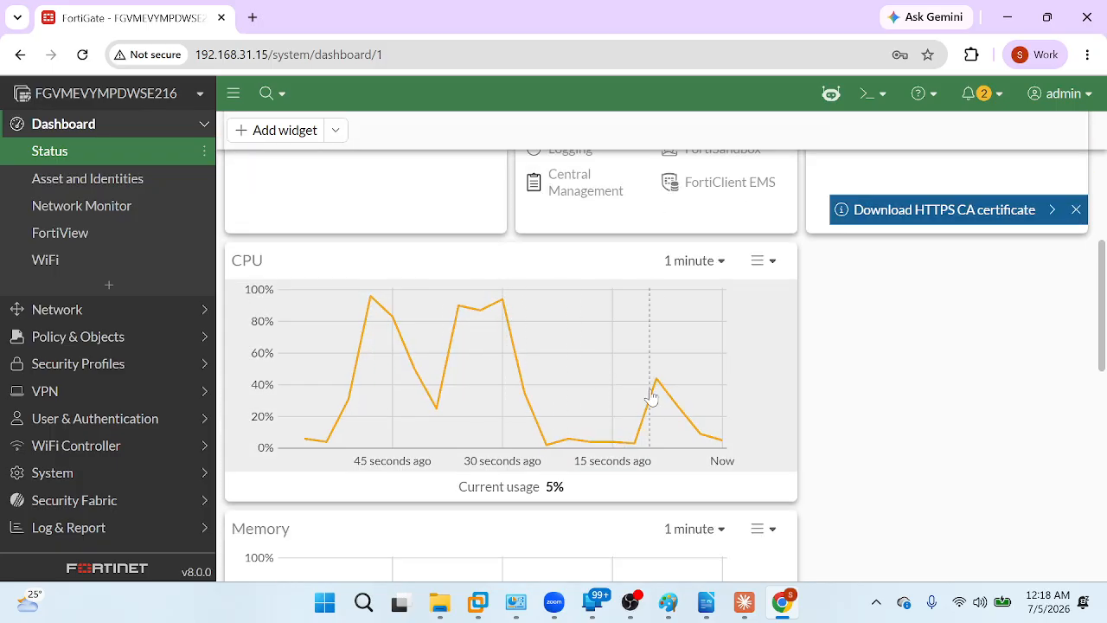
scroll(648, 400, "down", 2)
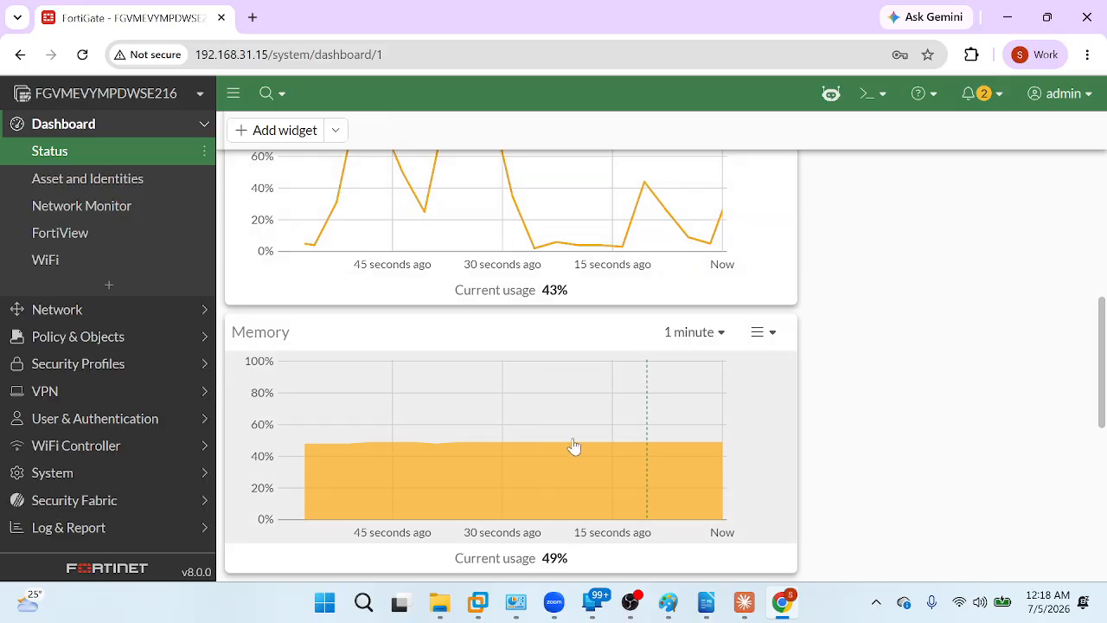
scroll(542, 465, "down", 6)
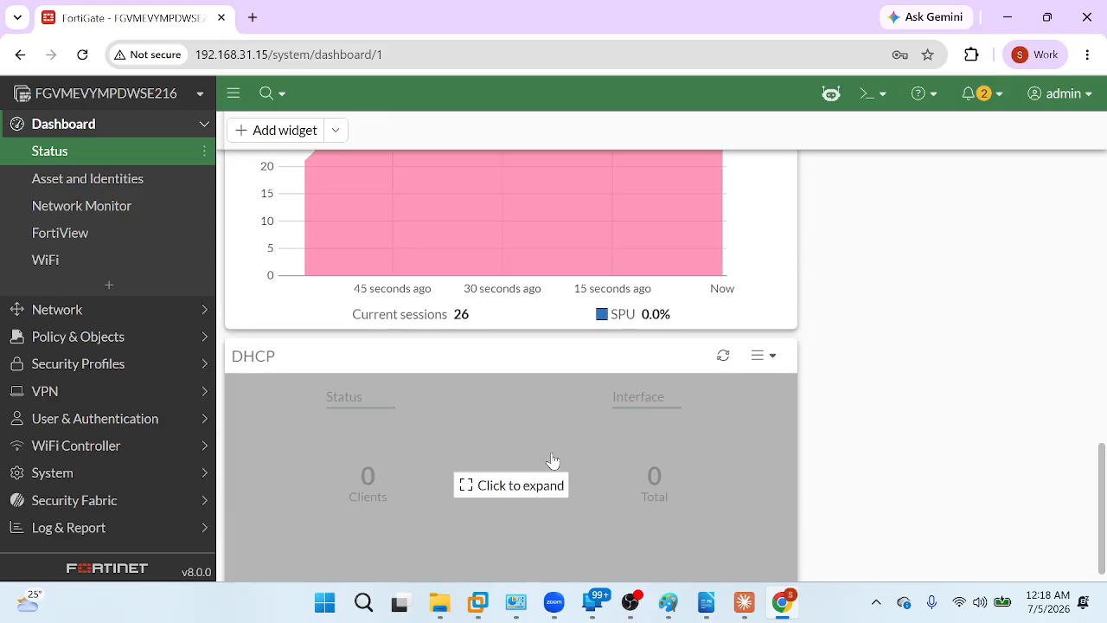
scroll(549, 468, "down", 1)
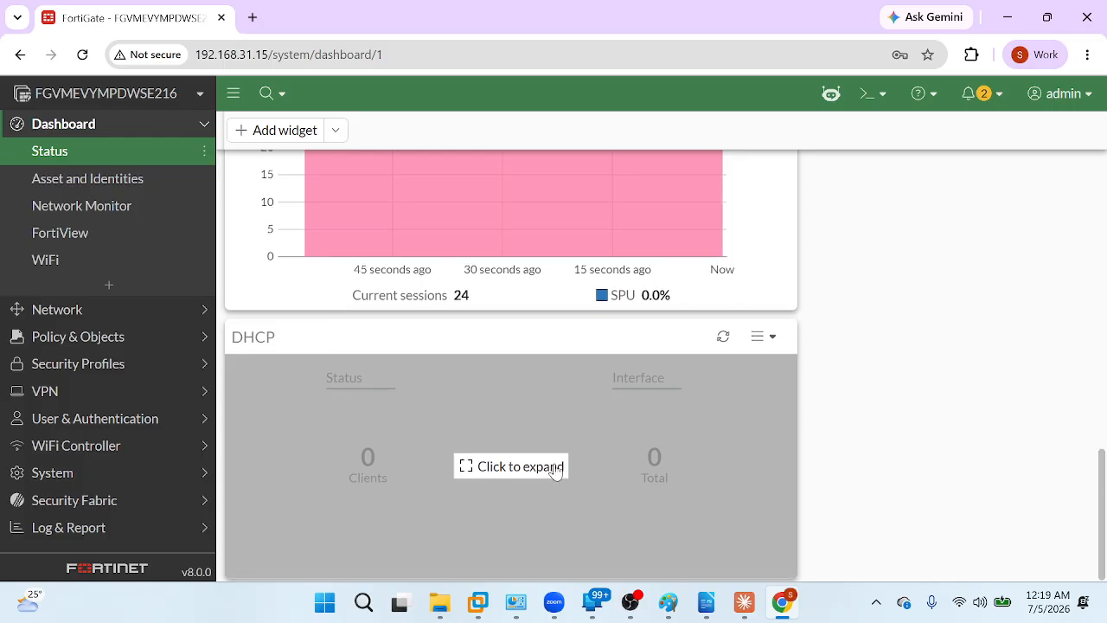
scroll(517, 388, "up", 3)
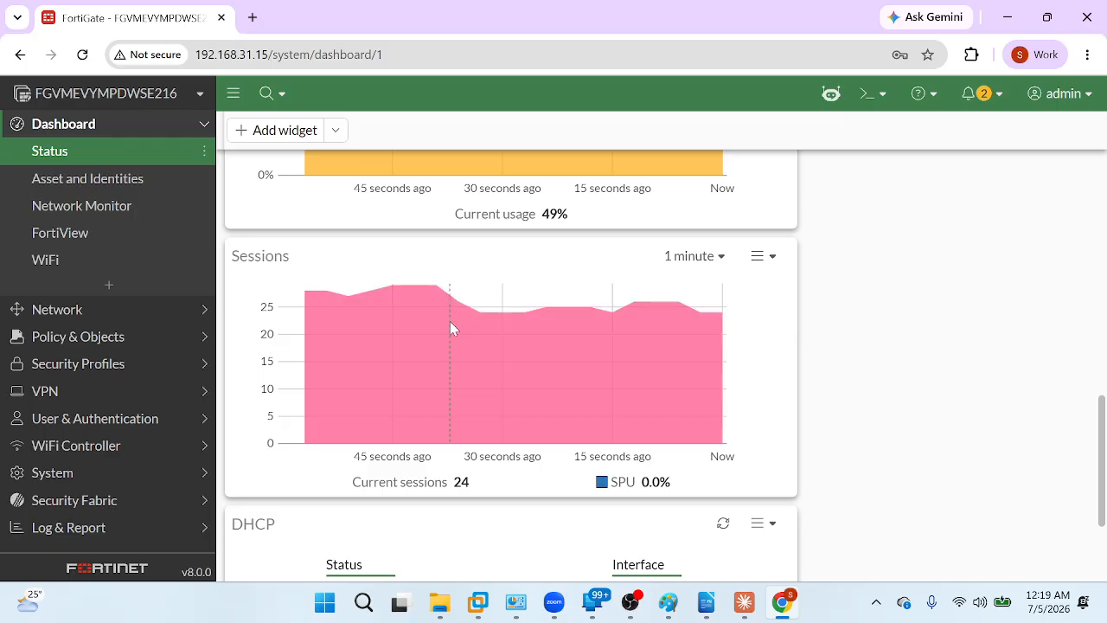
scroll(450, 327, "up", 10)
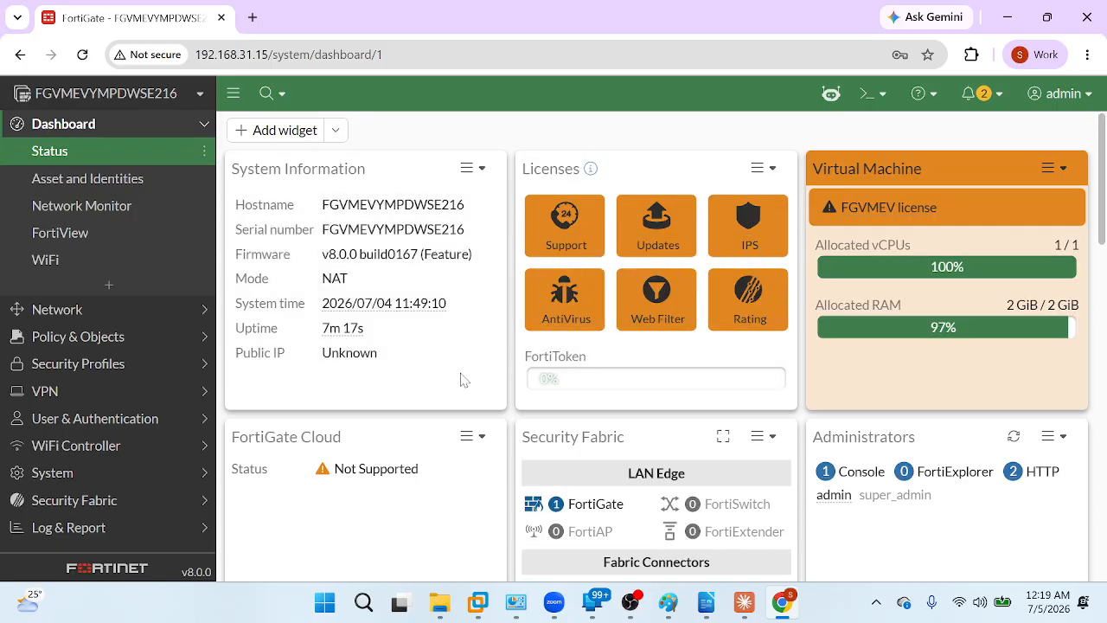
scroll(460, 382, "down", 1)
scroll(460, 382, "down", 2)
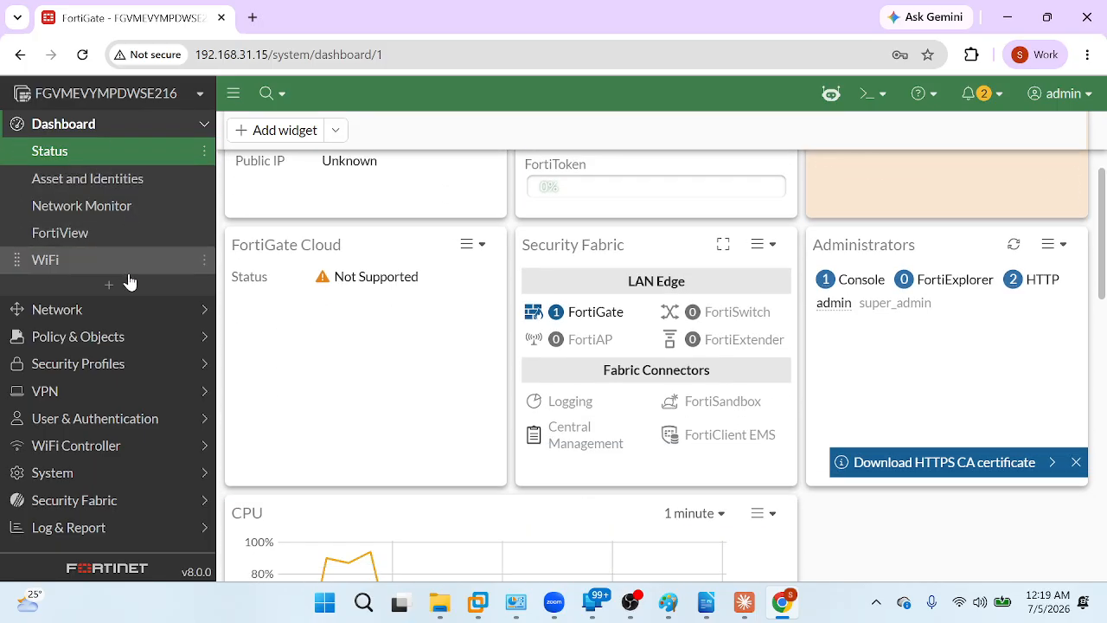
Step: Open the network interfaces list and expand the Physical Interface group to examine the ports' addresses and administrative access
left_click(121, 307)
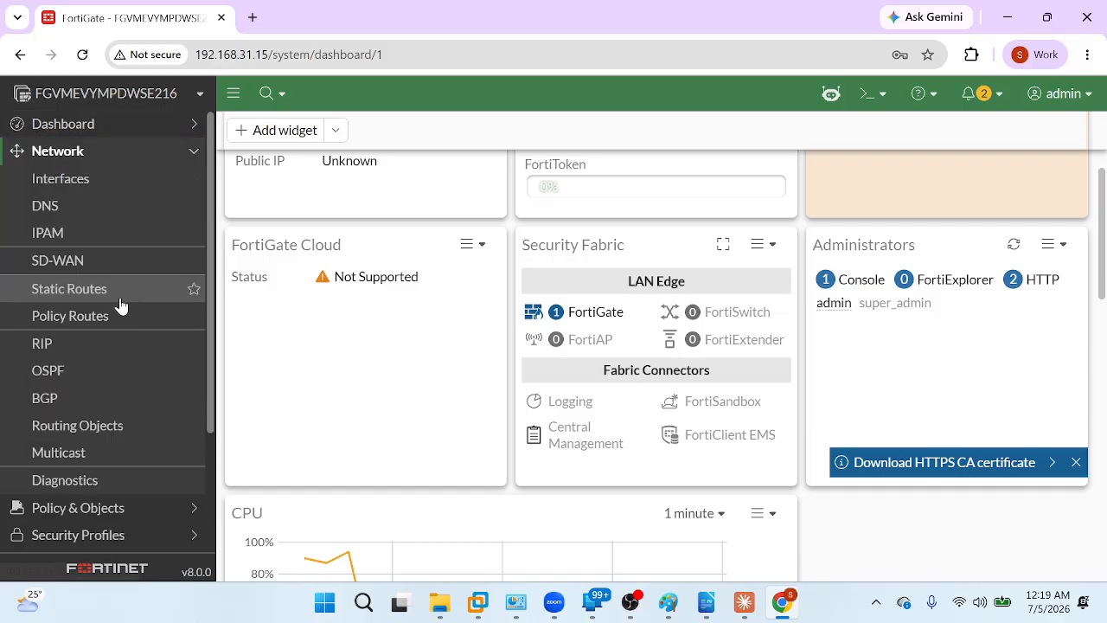
left_click(80, 191)
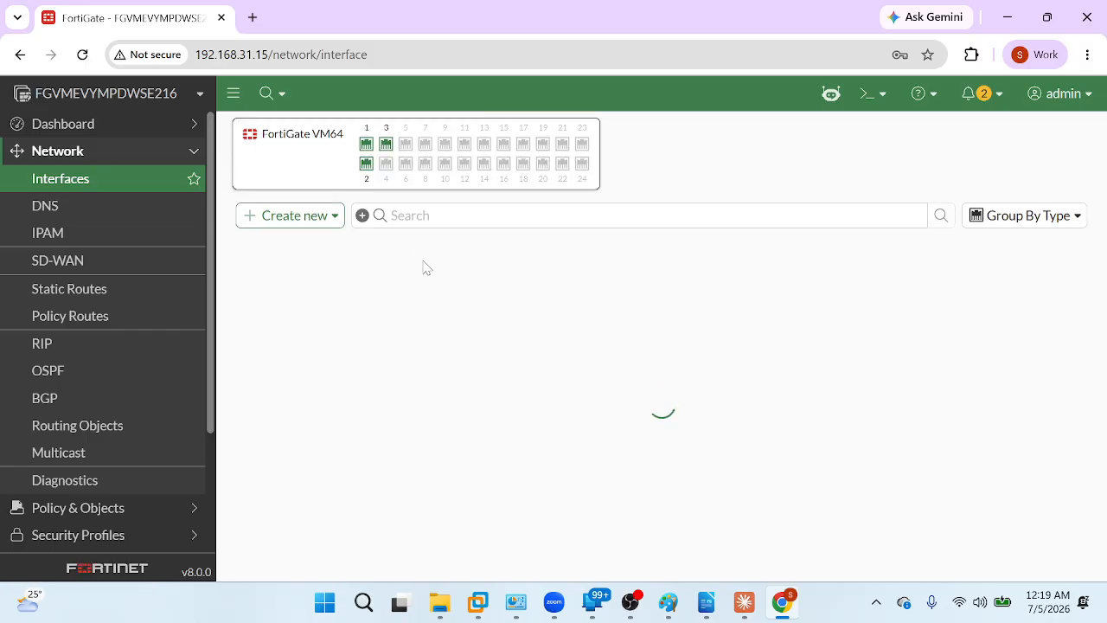
left_click(389, 363)
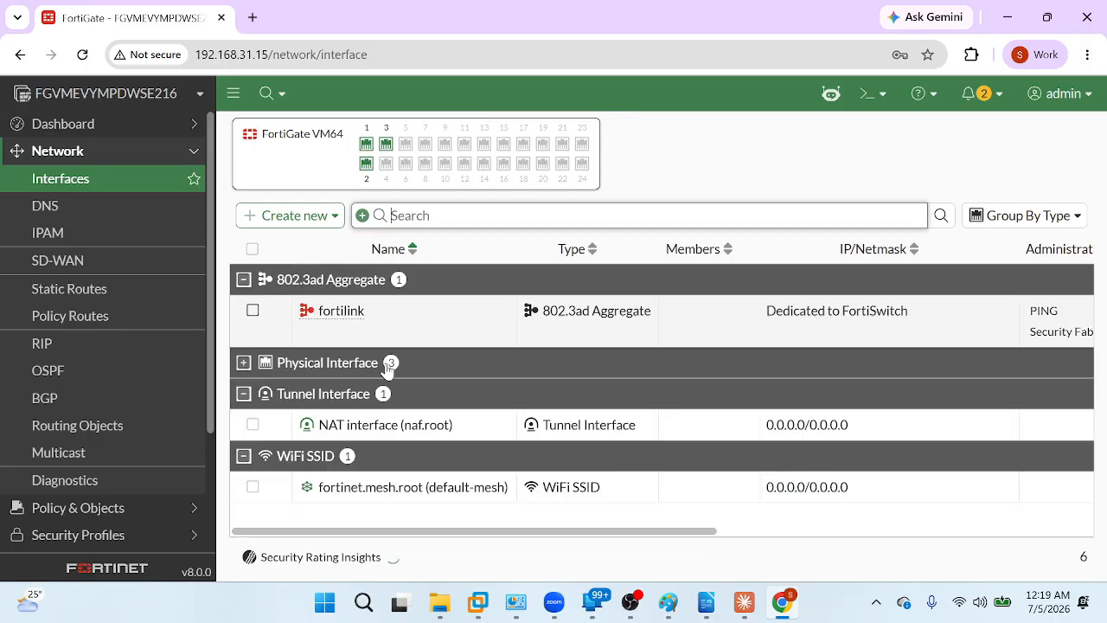
left_click(243, 363)
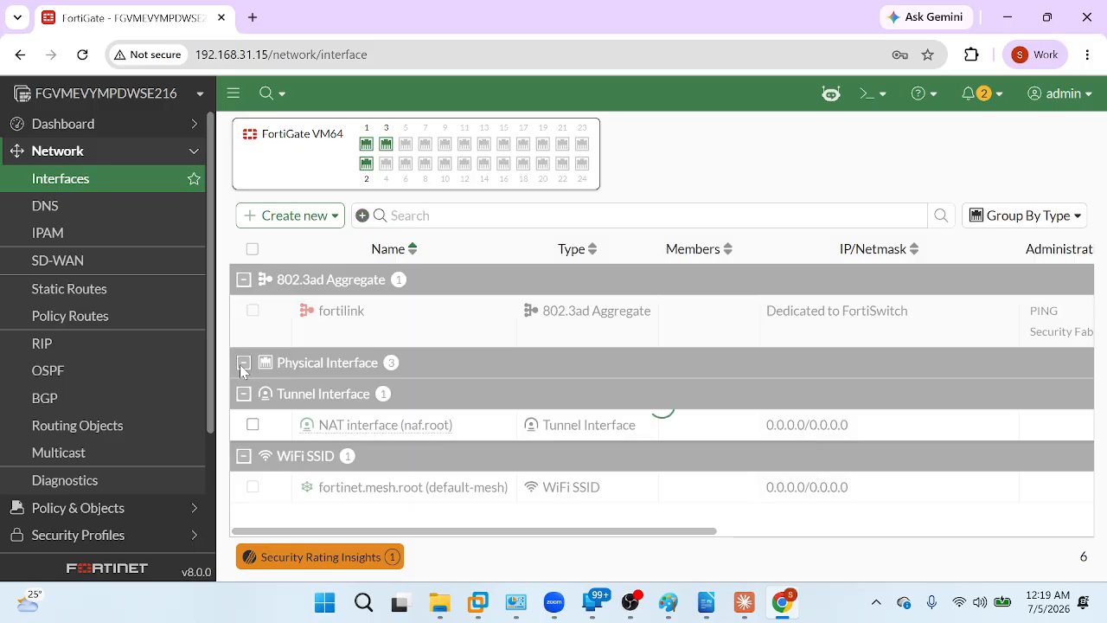
scroll(380, 427, "down", 3)
scroll(384, 429, "up", 5)
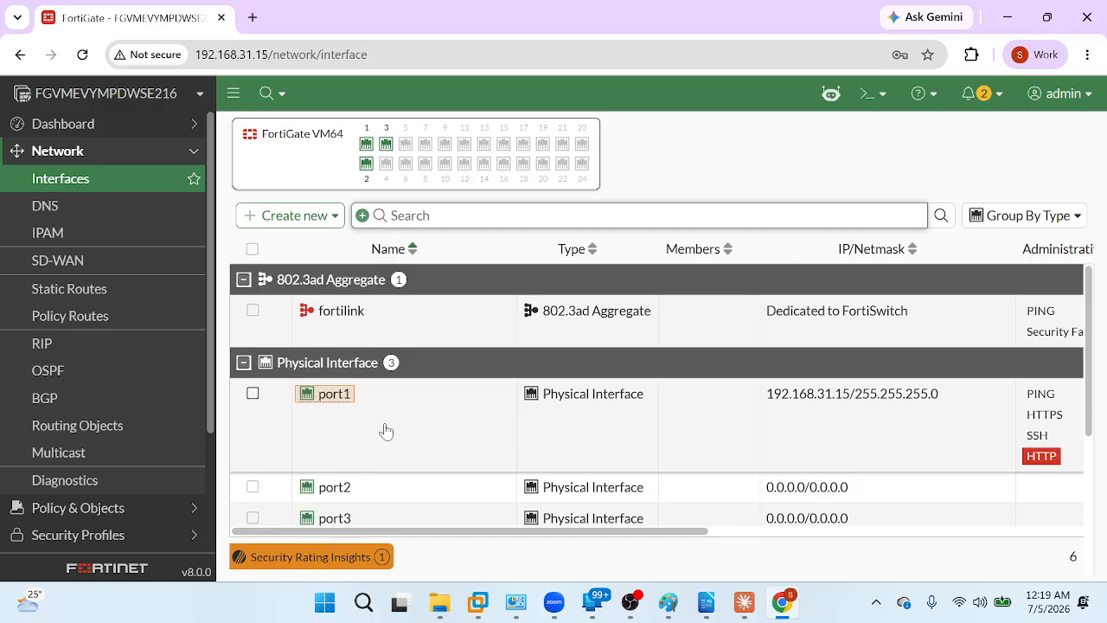
Step: Look through the network's DNS settings, static routes and policy routes pages
left_click(36, 209)
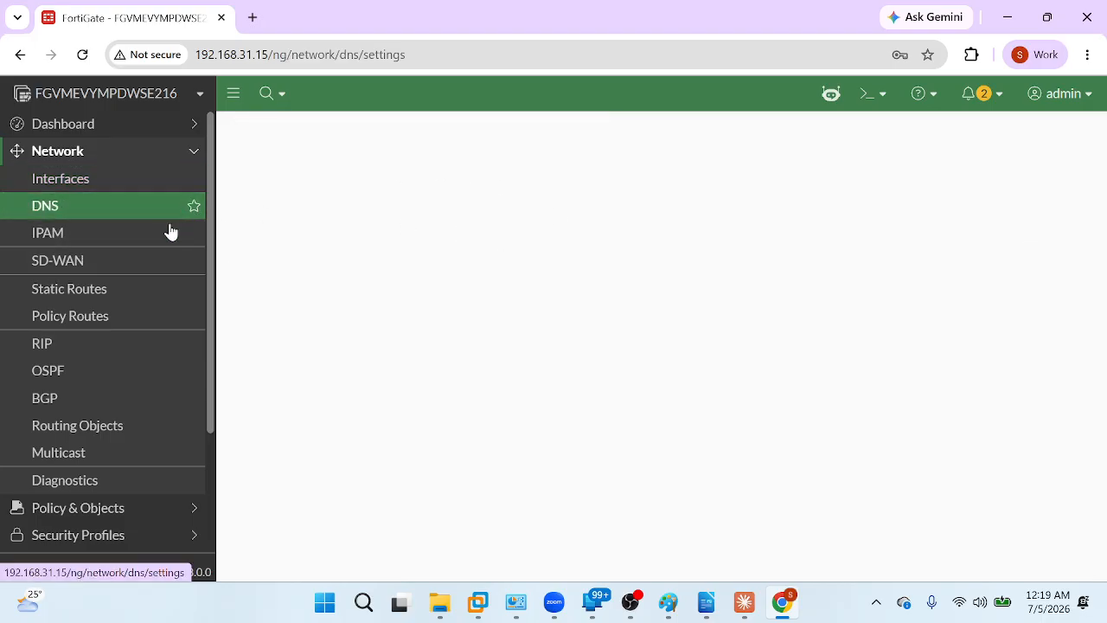
left_click(130, 302)
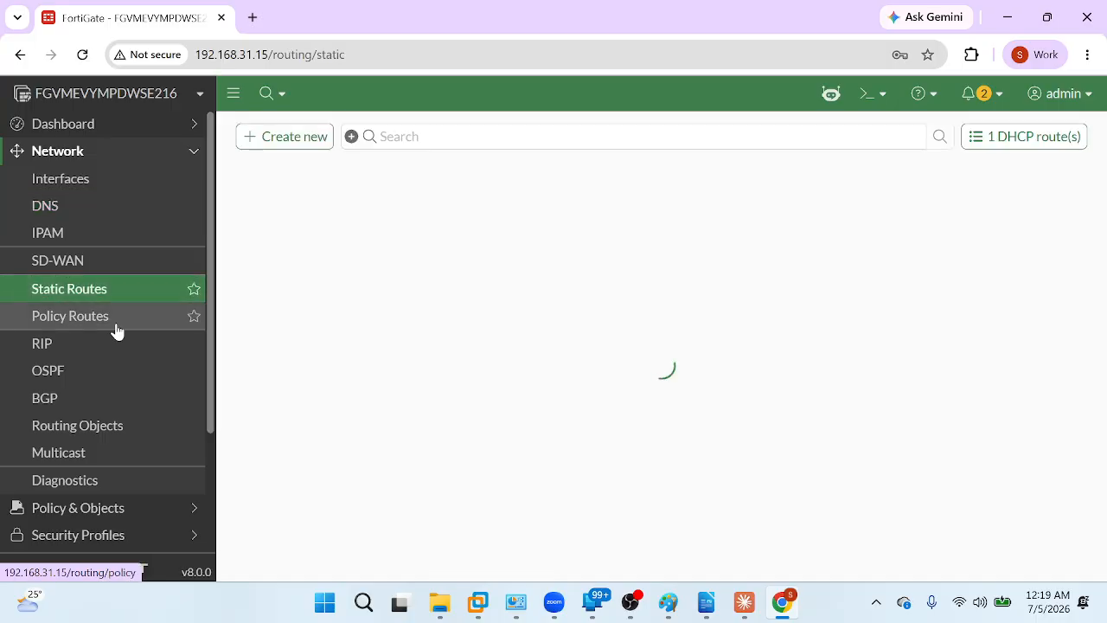
left_click(63, 325)
Step: Look through the Policy & Objects pages, covering firewall policies, addresses and virtual IPs
scroll(73, 372, "down", 2)
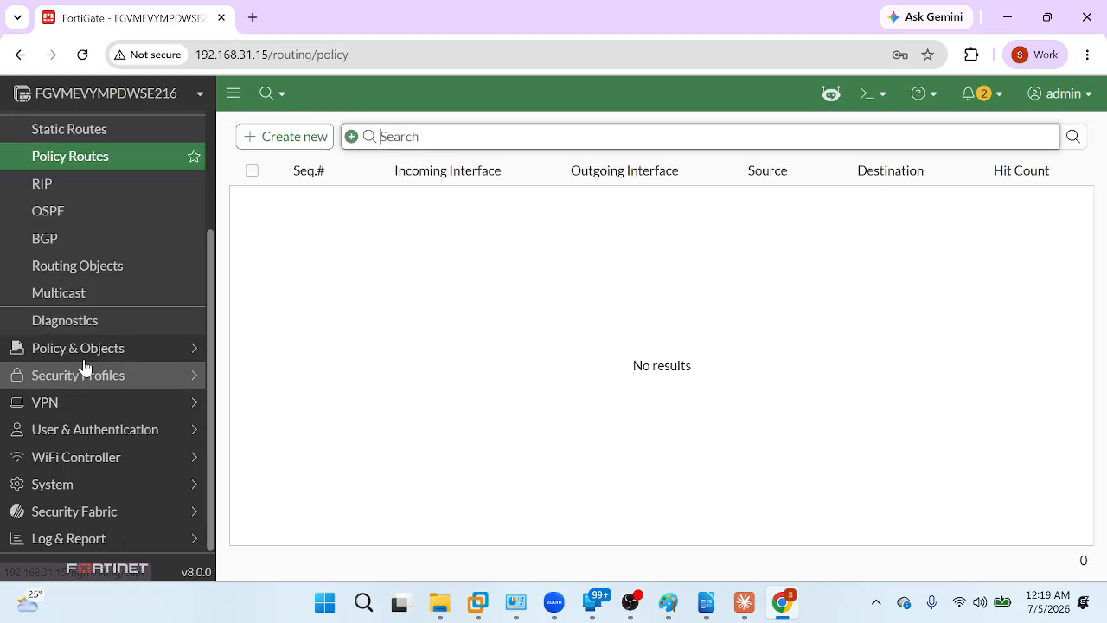
left_click(78, 349)
scroll(76, 159, "up", 2)
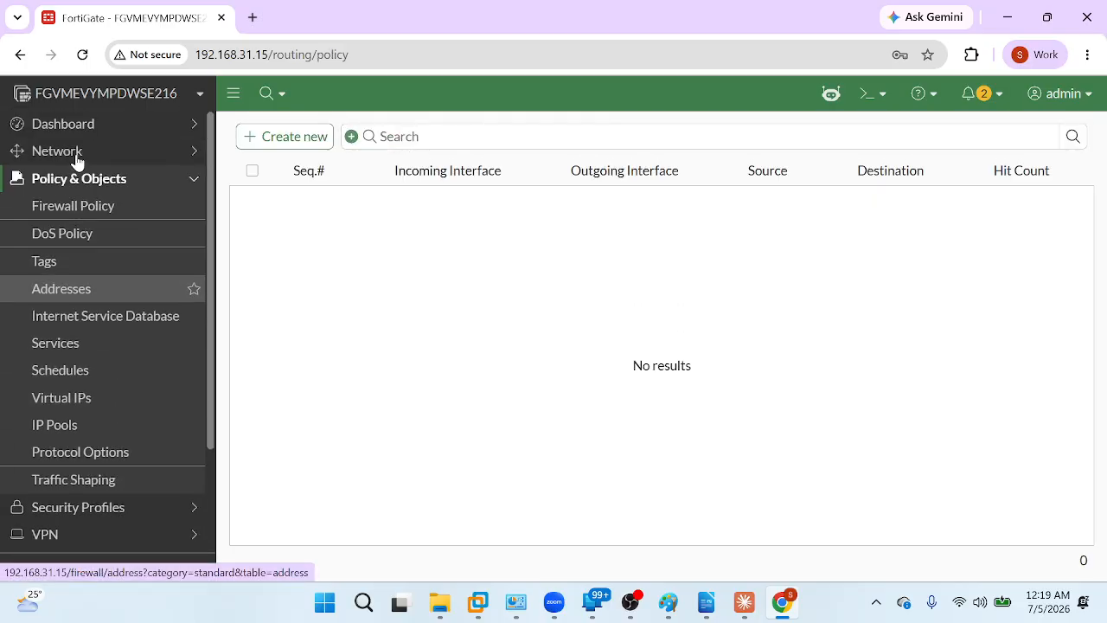
left_click(80, 210)
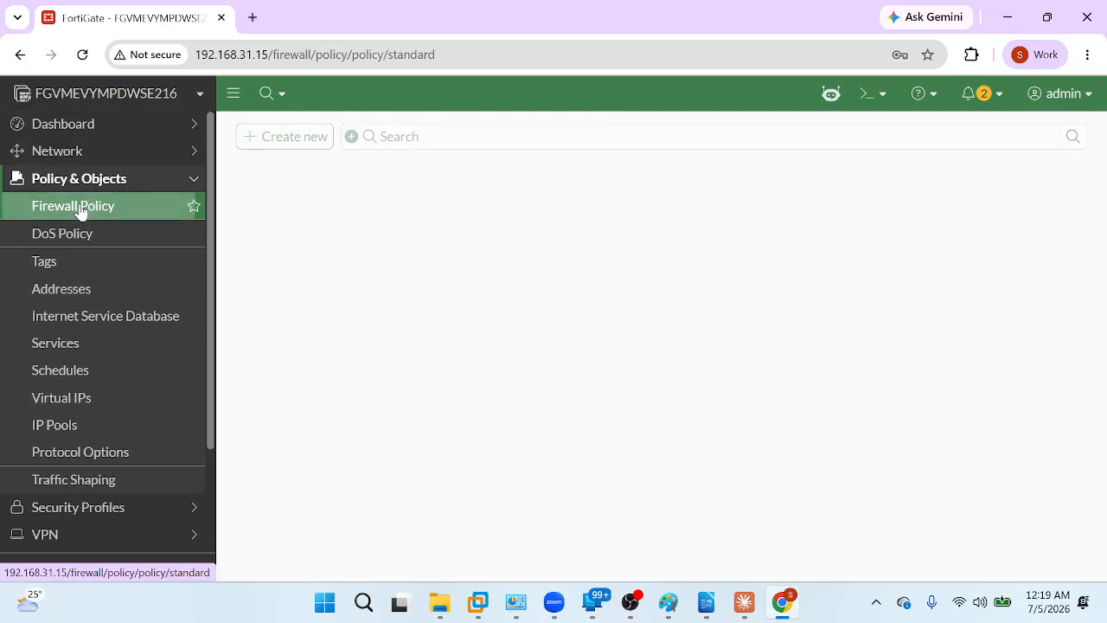
left_click(81, 264)
left_click(81, 292)
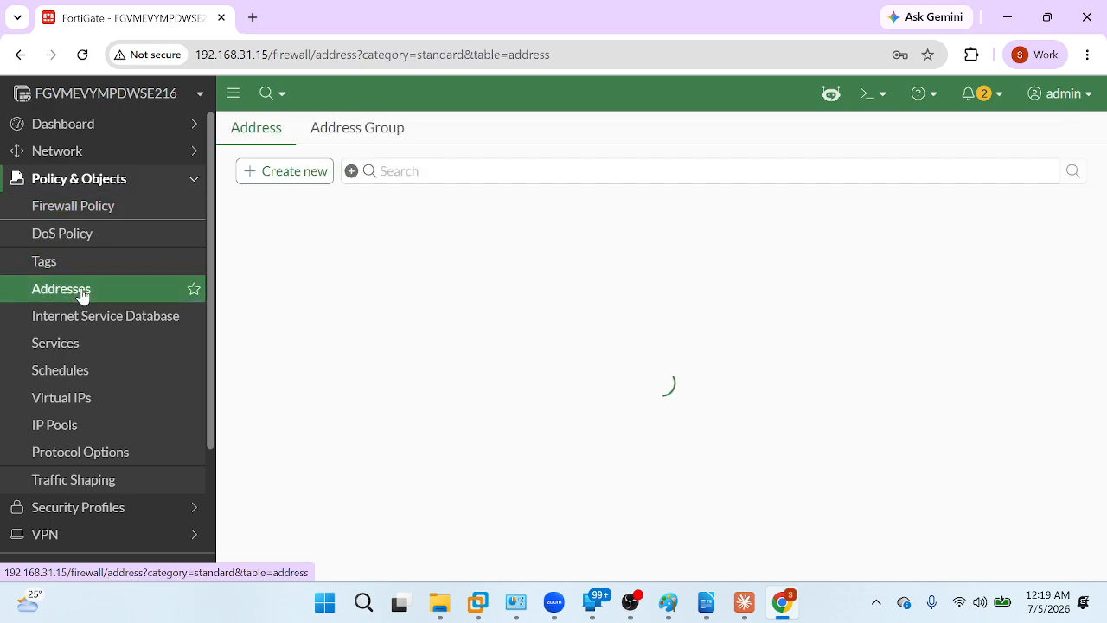
scroll(79, 290, "down", 3)
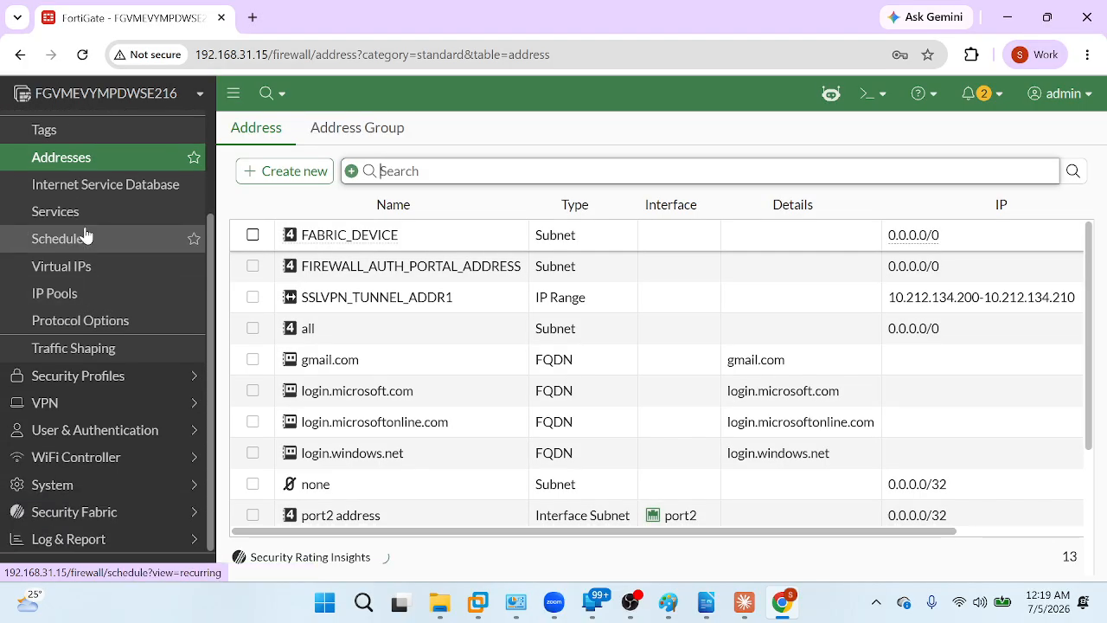
left_click(76, 279)
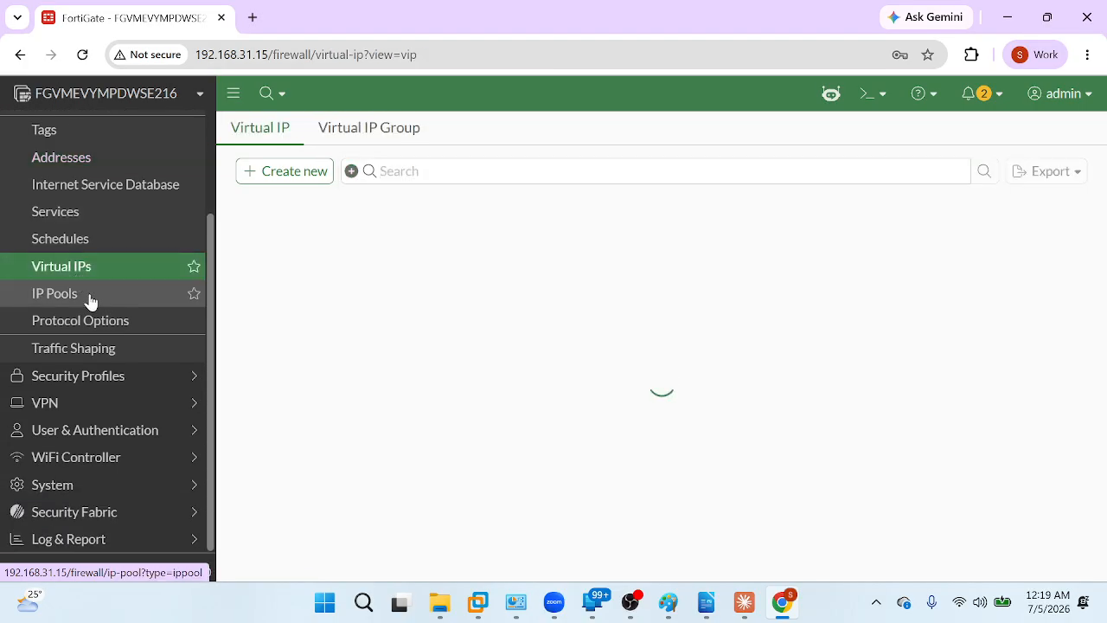
Step: Review the web filter profiles among the security profiles and the available VPN options
left_click(109, 375)
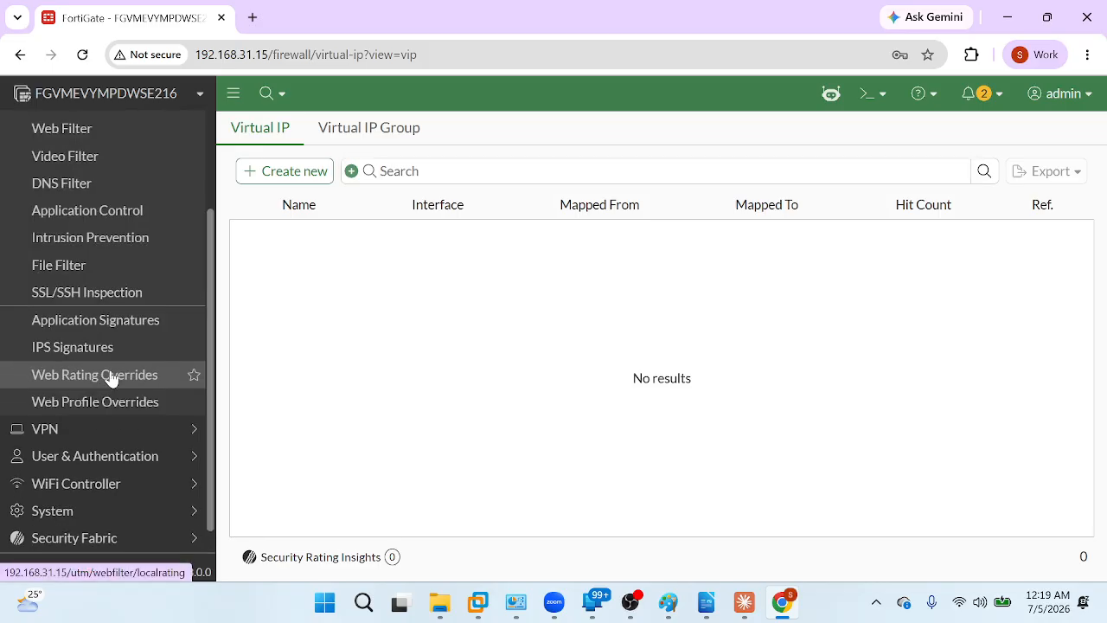
left_click(57, 126)
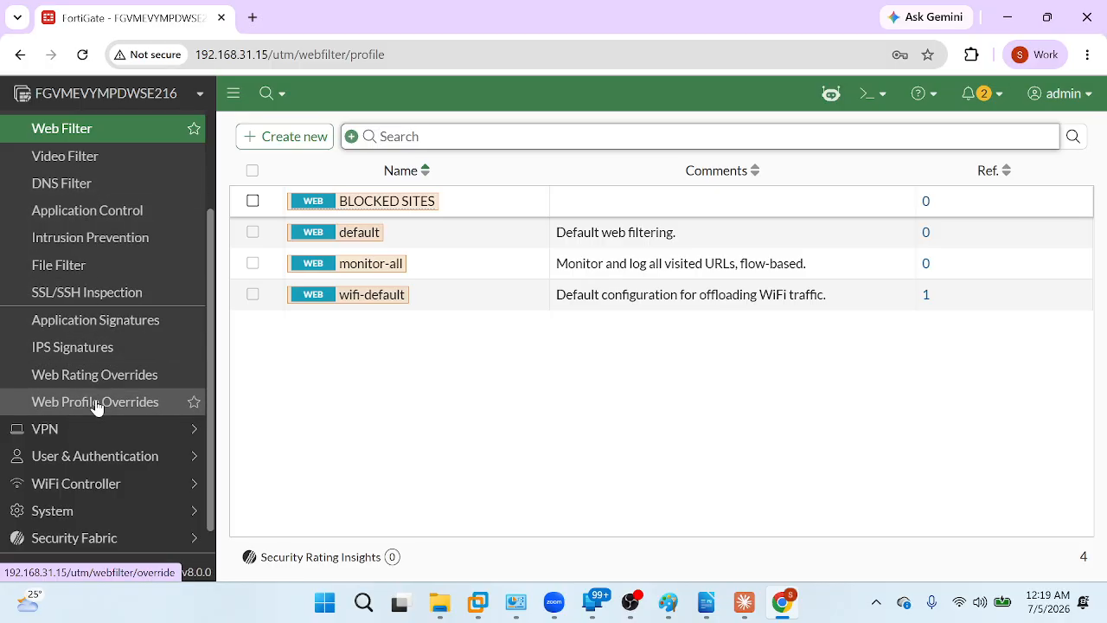
left_click(95, 428)
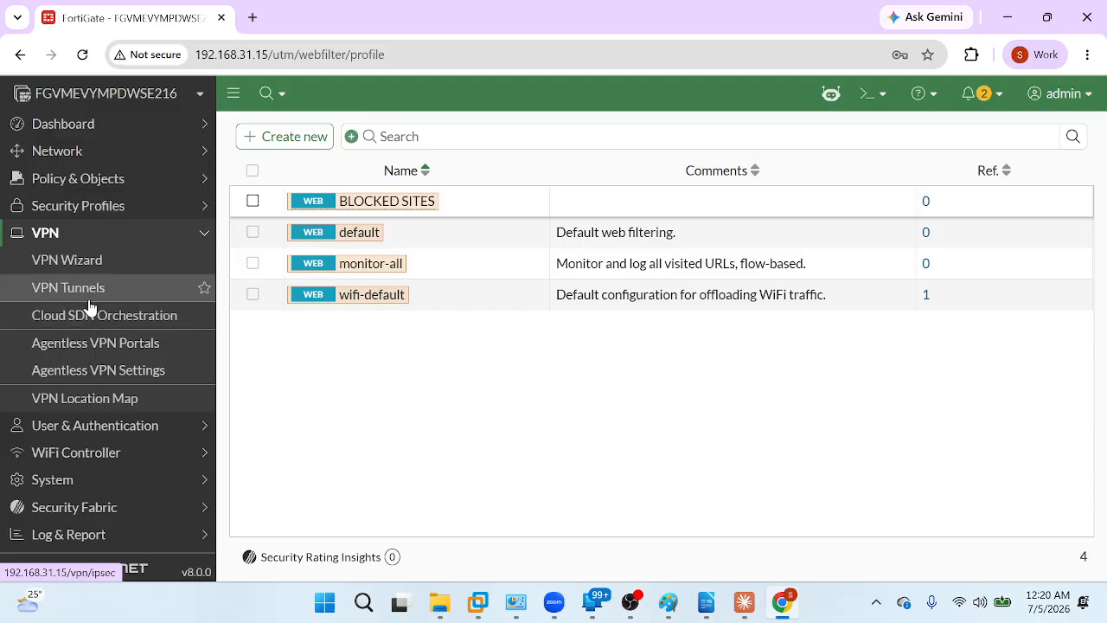
Step: Examine the local user definitions, the user groups and the single sign-on page under User & Authentication
left_click(34, 427)
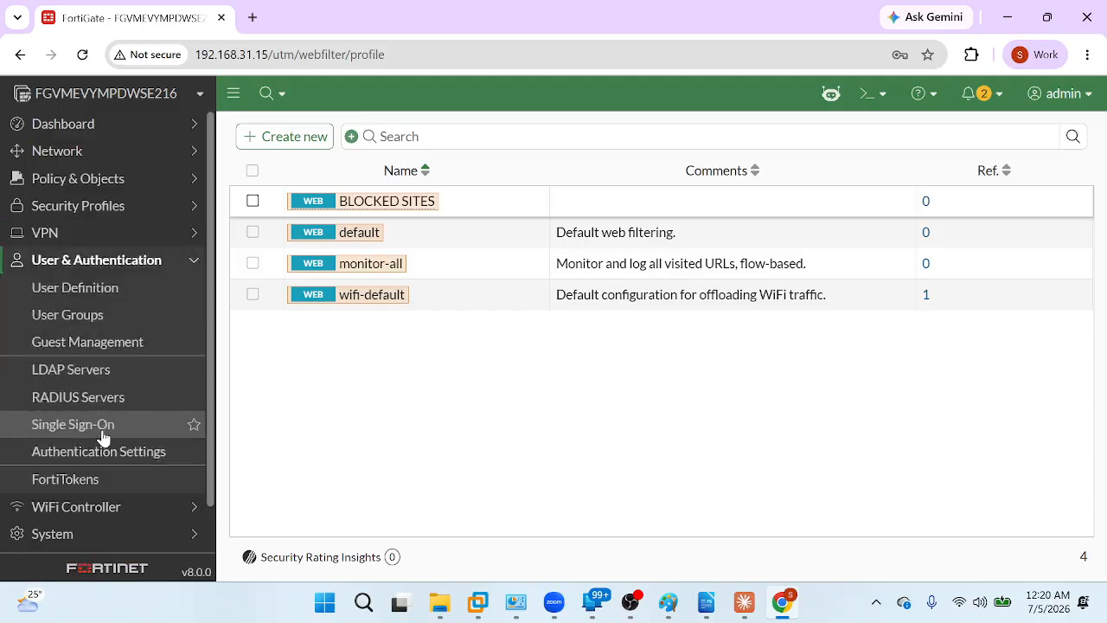
left_click(88, 294)
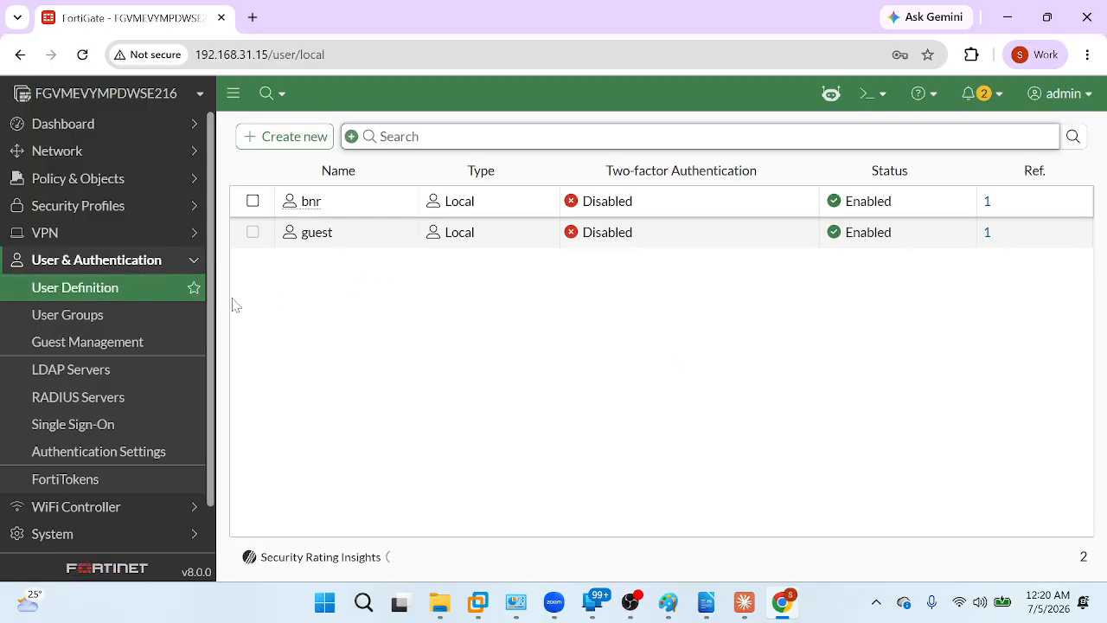
left_click(86, 316)
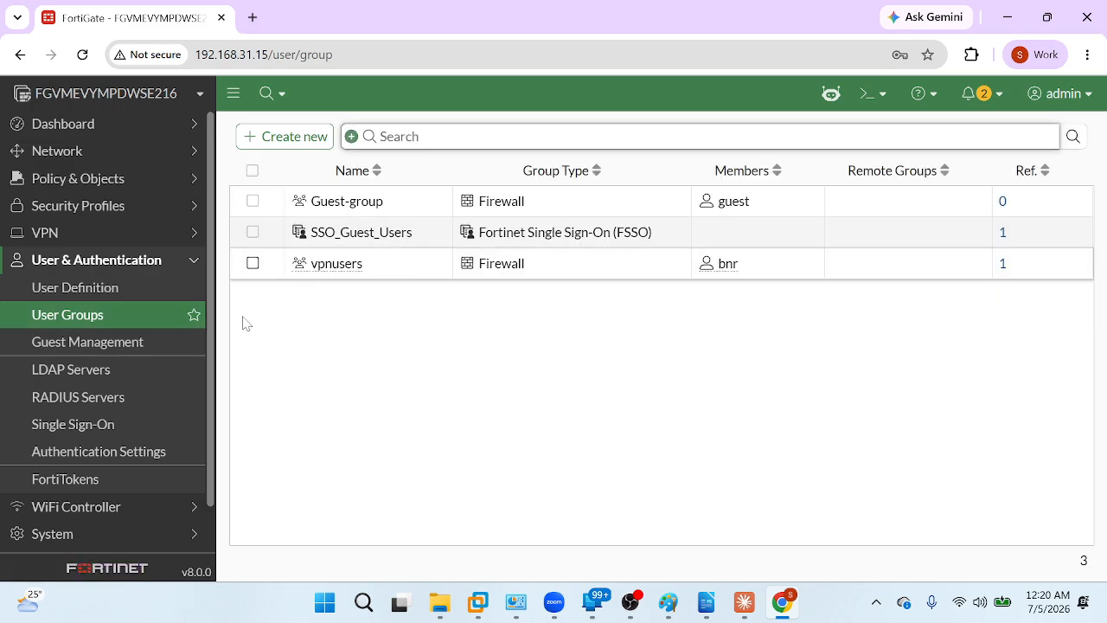
left_click(81, 424)
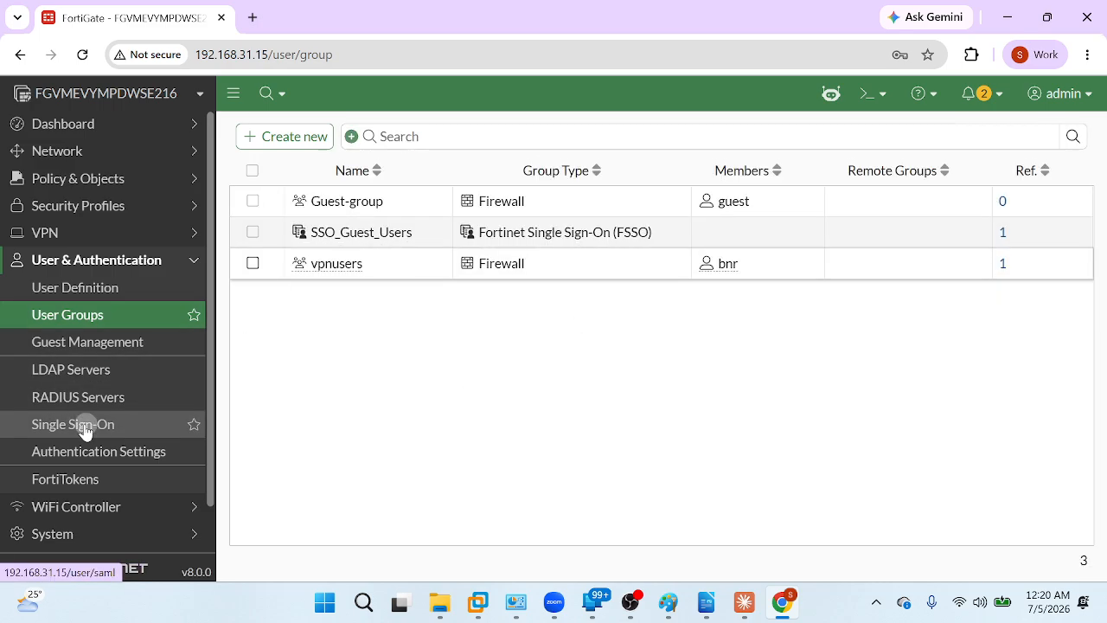
Step: Check the WiFi Controller options and its WiFi clients monitor
scroll(113, 467, "down", 1)
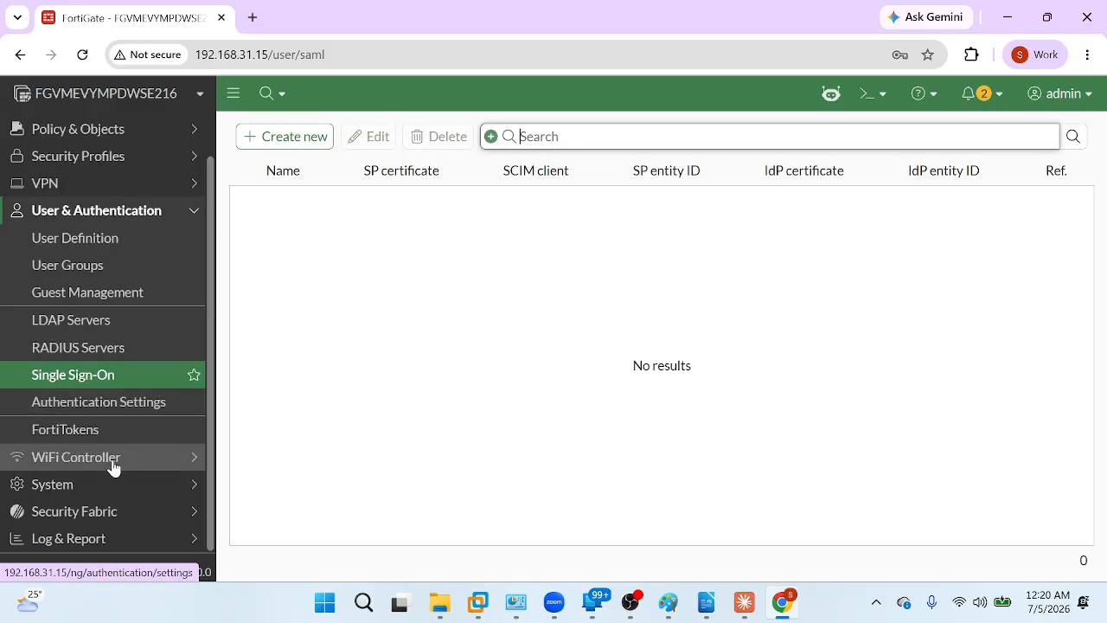
left_click(112, 464)
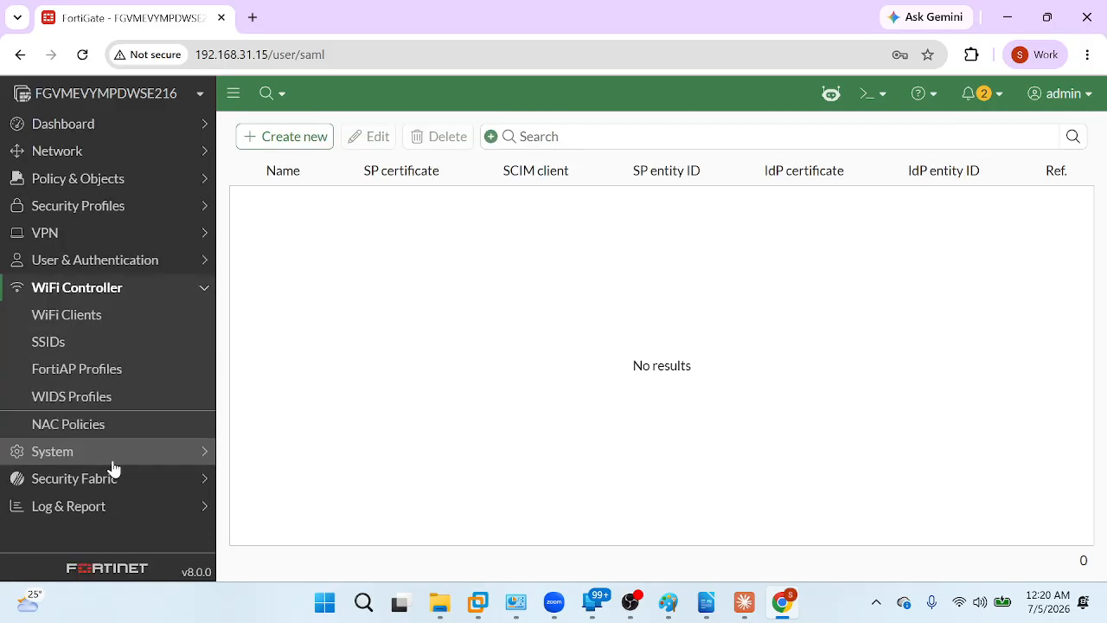
left_click(105, 326)
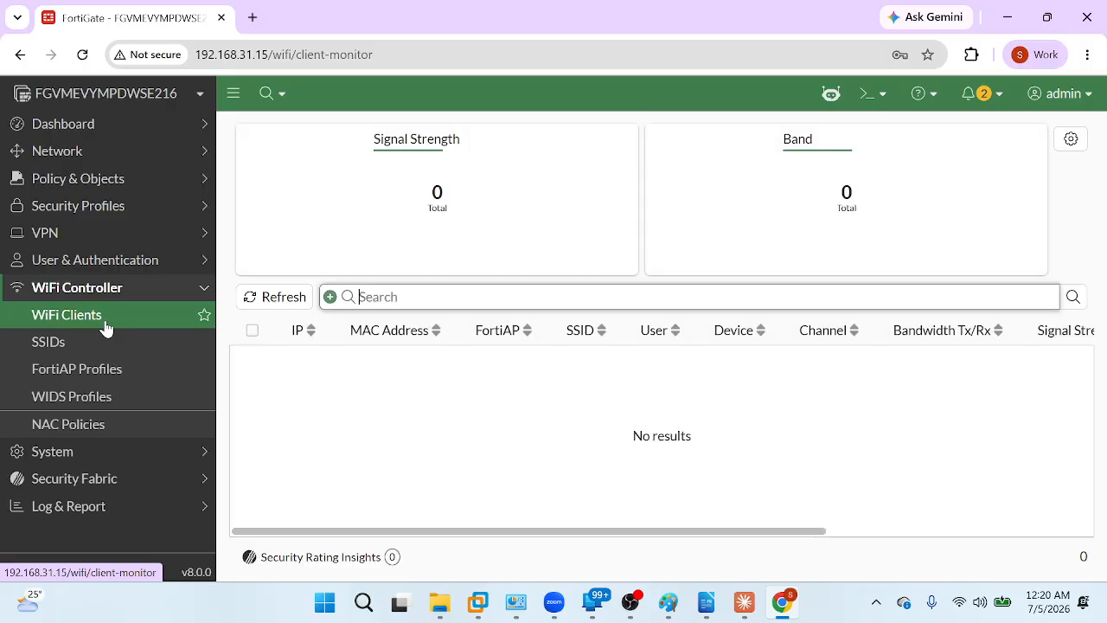
Step: Review the system's administrators and admin profiles, and the FortiGate's firmware and registration entry
left_click(91, 451)
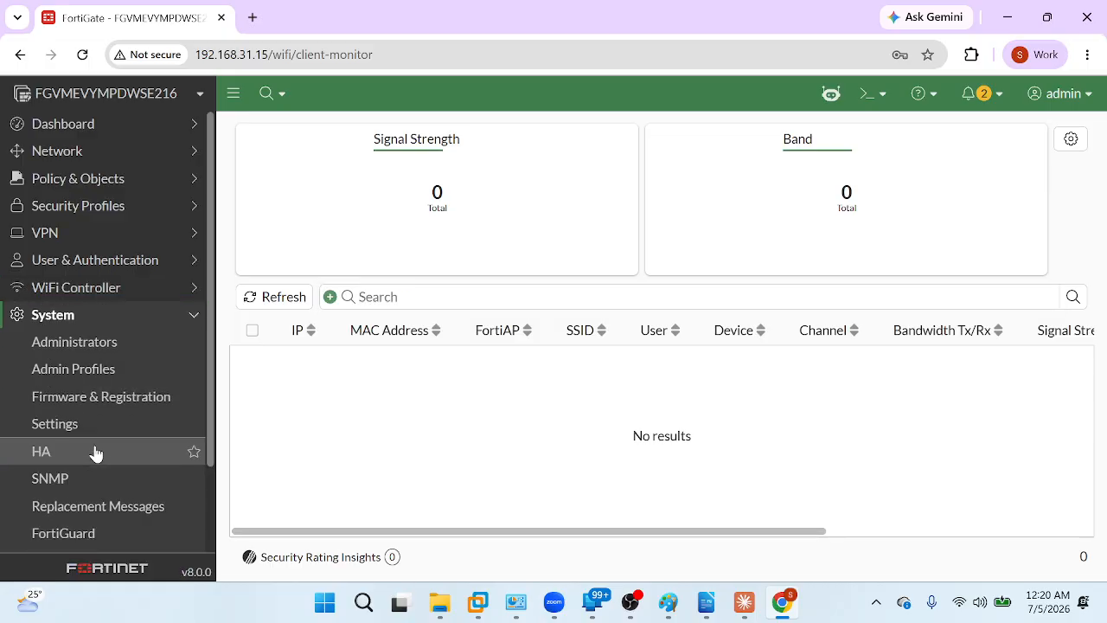
left_click(100, 353)
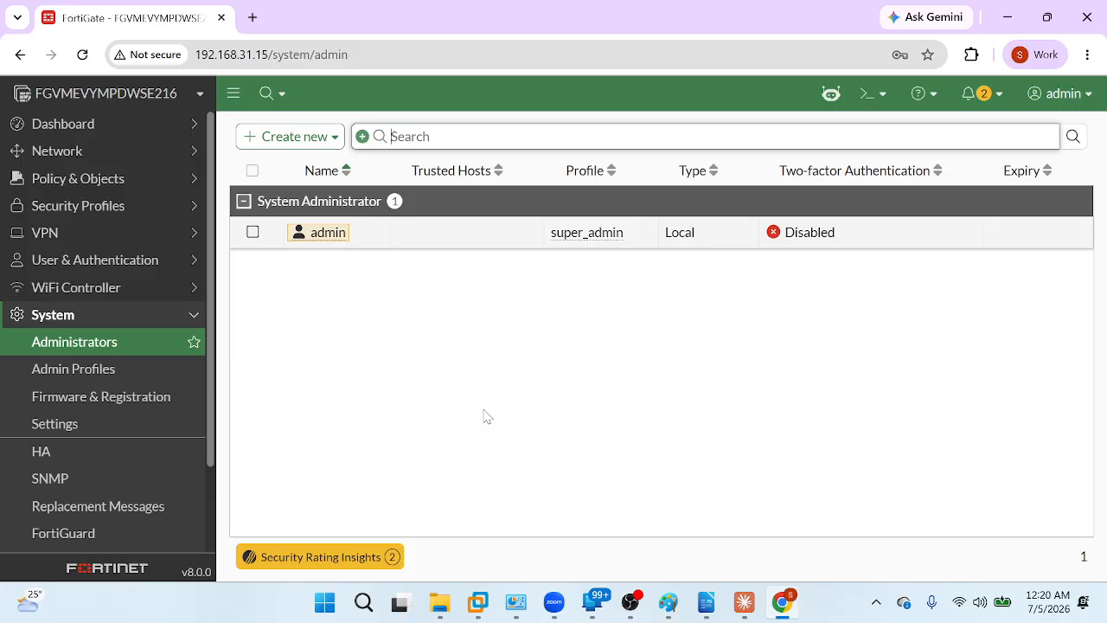
left_click(102, 370)
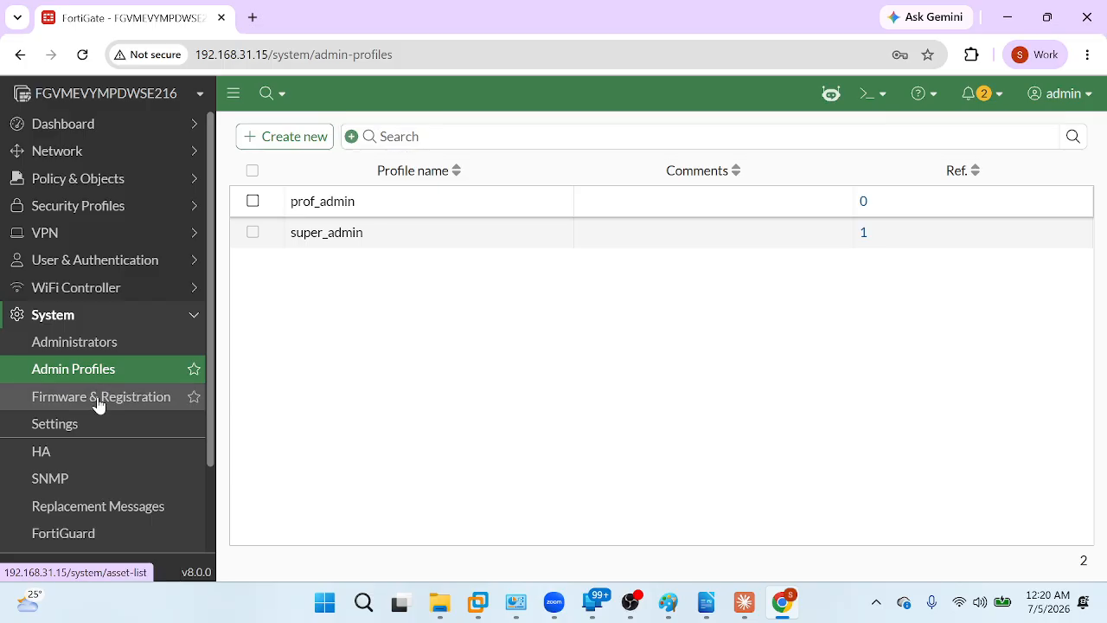
left_click(98, 402)
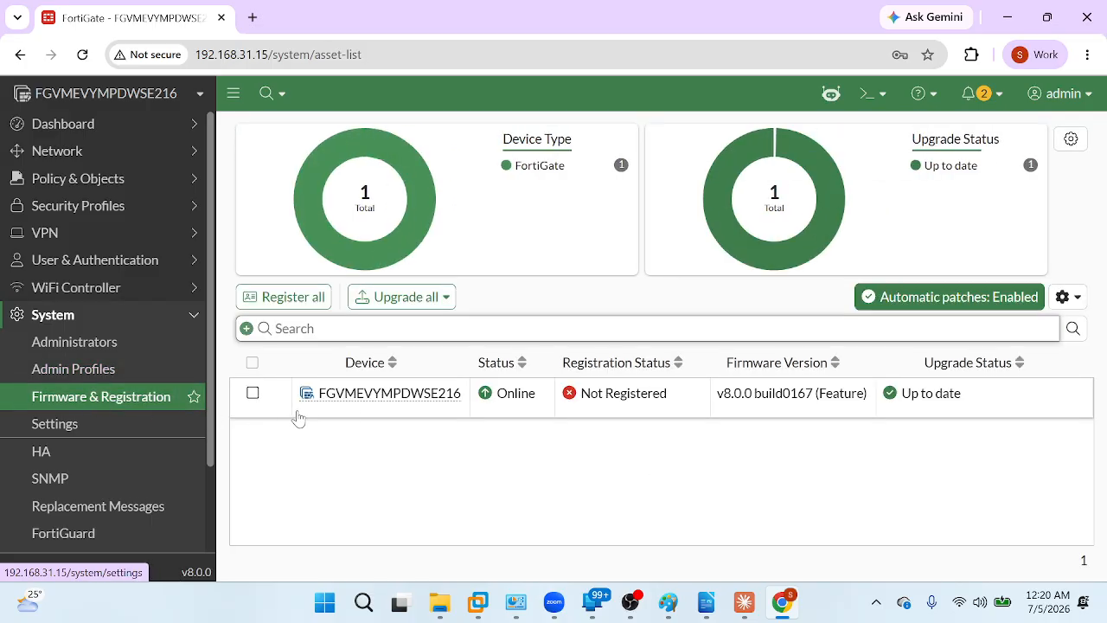
left_click(365, 407)
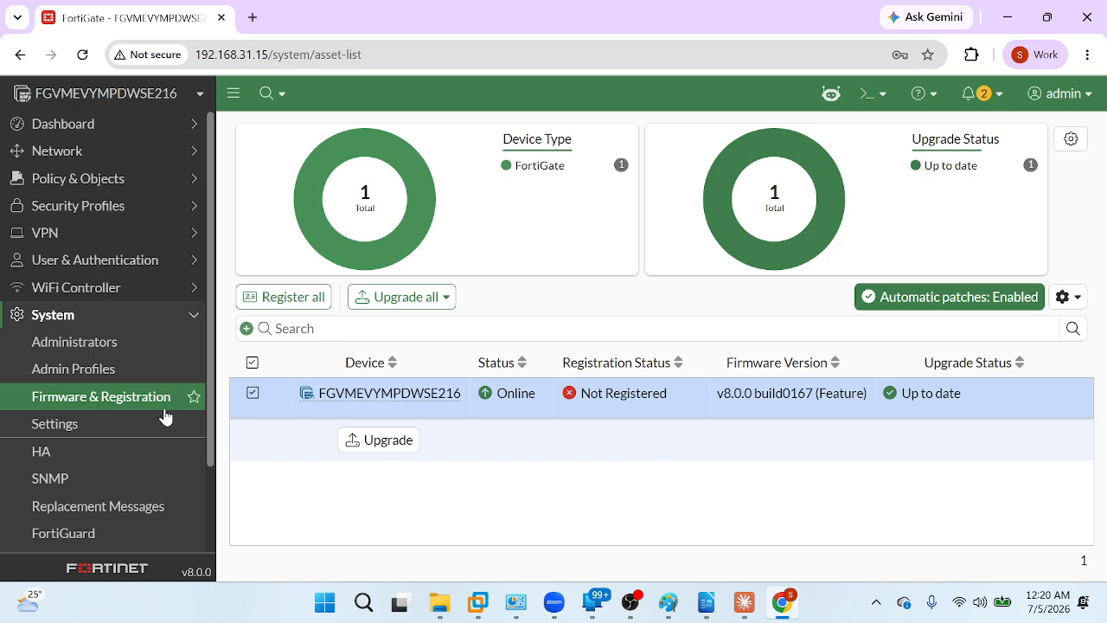
Step: Examine the general system settings, from system time and email service to the system operation settings
left_click(122, 423)
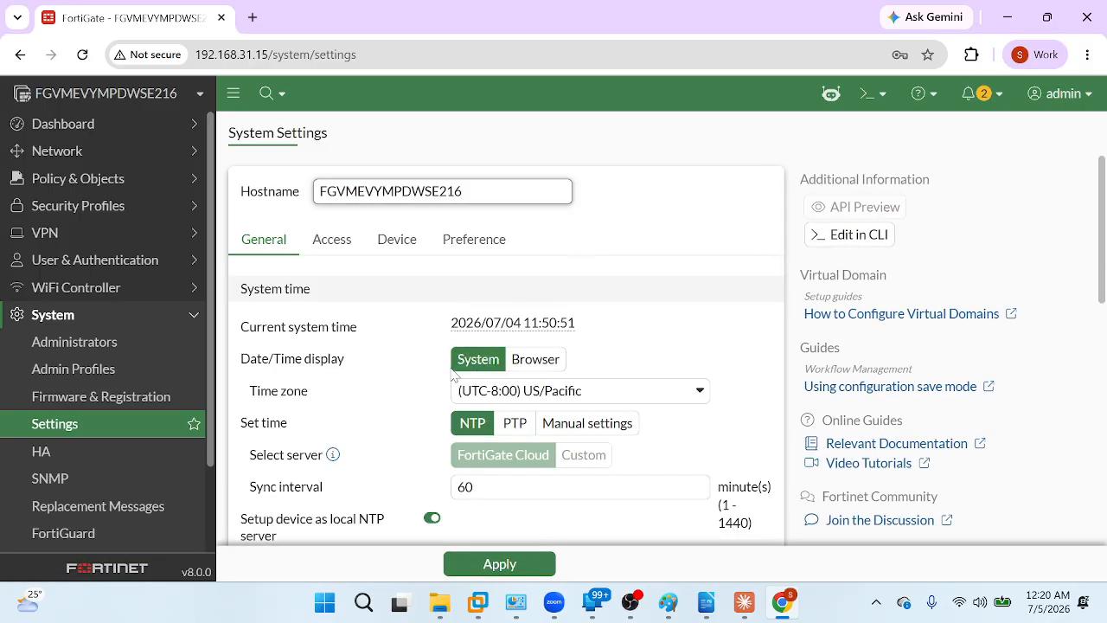
scroll(645, 349, "down", 1)
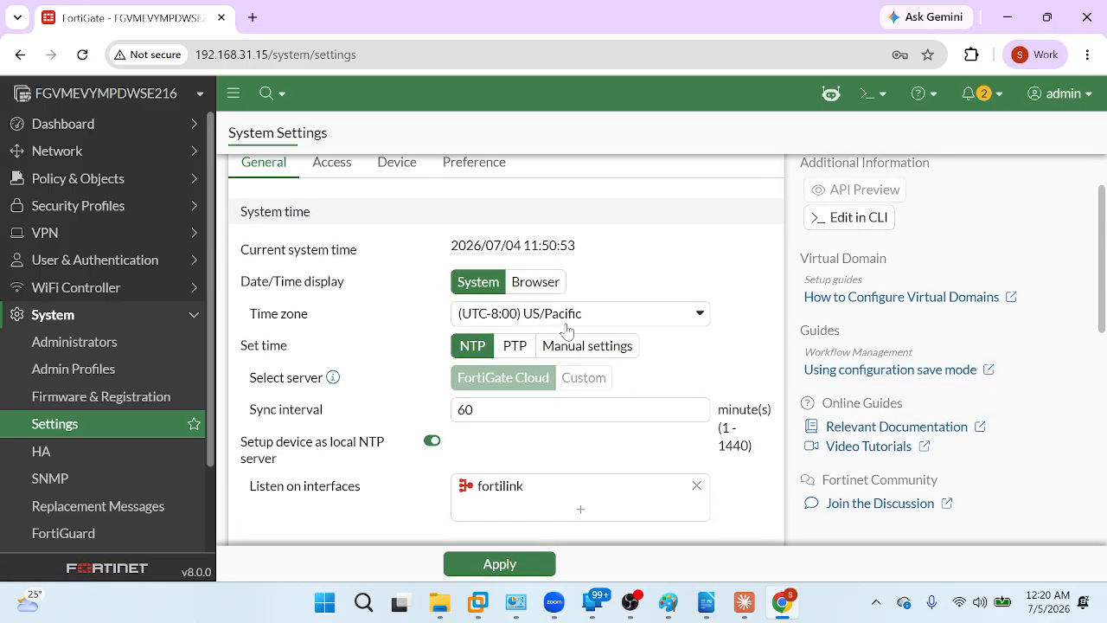
scroll(469, 335, "down", 7)
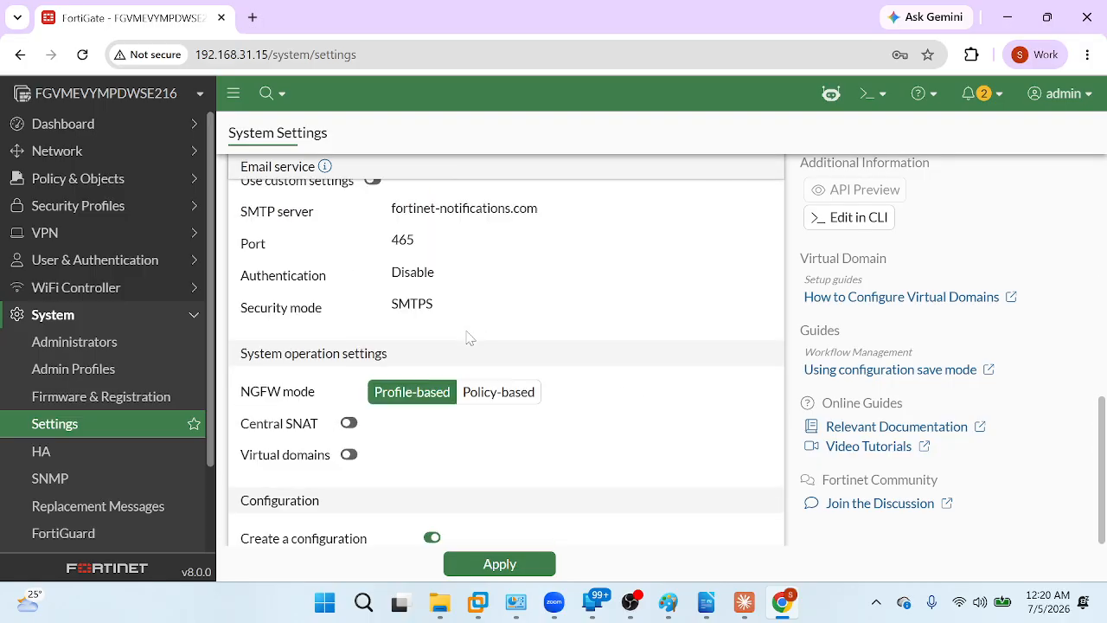
scroll(363, 247, "up", 8)
Step: Examine the system's access settings, from the HTTP and HTTPS ports to single sign-on and password security
left_click(335, 242)
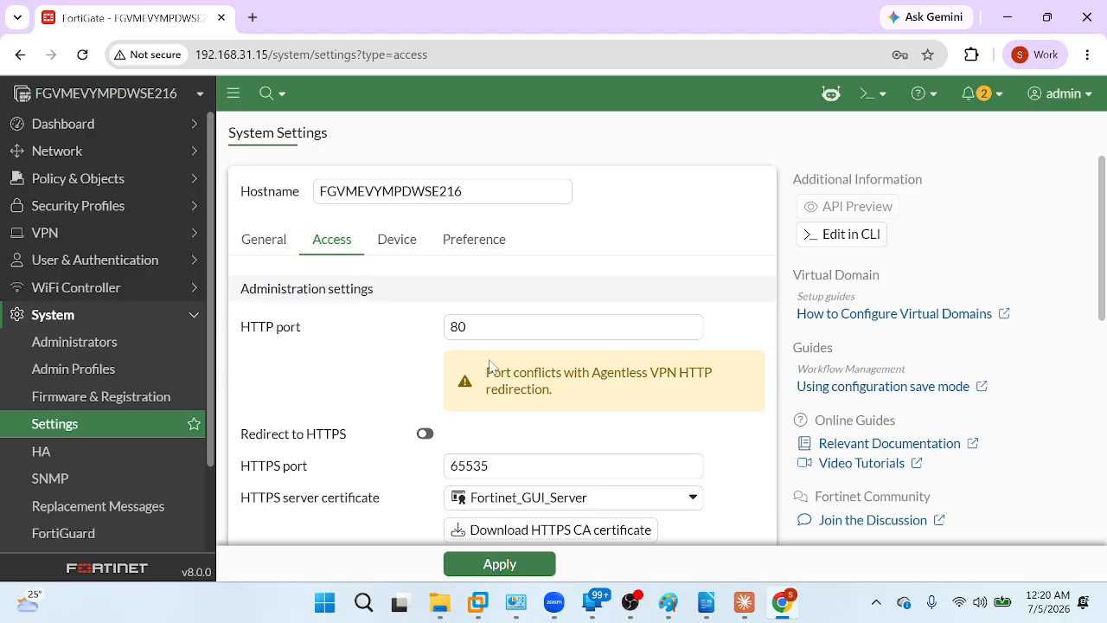
scroll(510, 354, "down", 1)
scroll(511, 354, "down", 3)
scroll(510, 354, "down", 2)
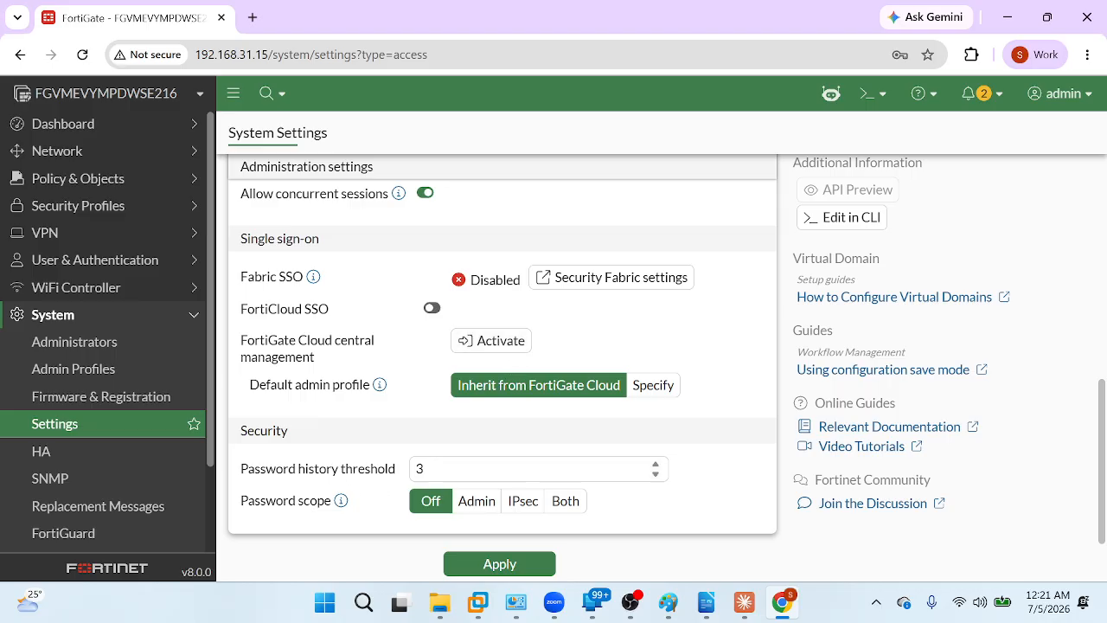
left_click(423, 468)
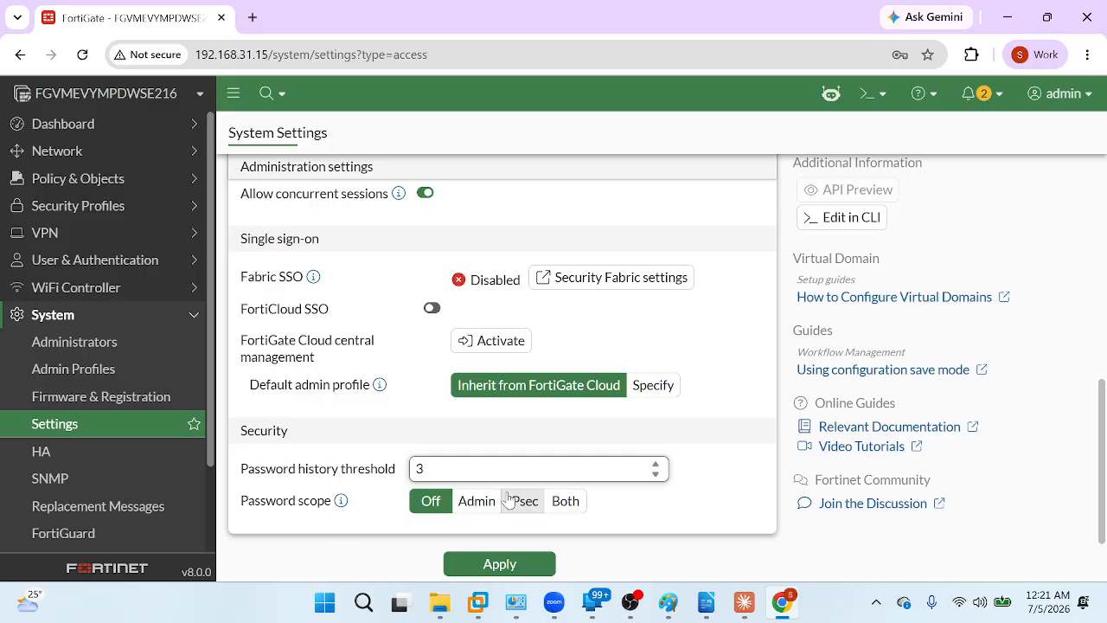
scroll(510, 499, "up", 4)
scroll(508, 500, "up", 2)
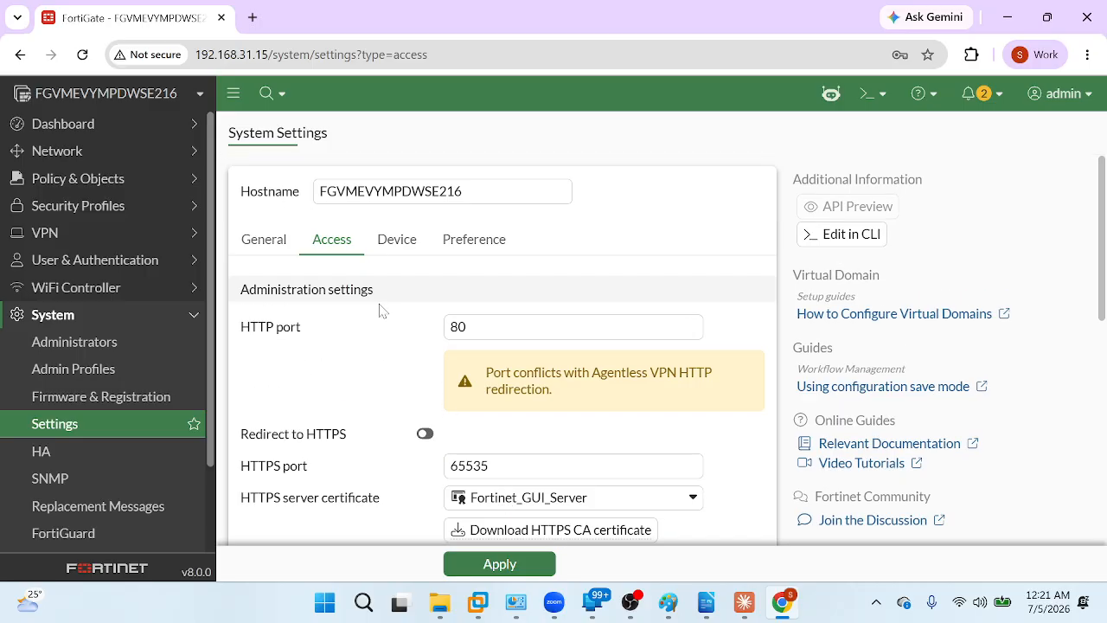
Step: Examine the system's device settings and its preference settings for workflow management, language and theming
left_click(397, 242)
scroll(568, 371, "down", 1)
scroll(537, 346, "up", 1)
left_click(467, 249)
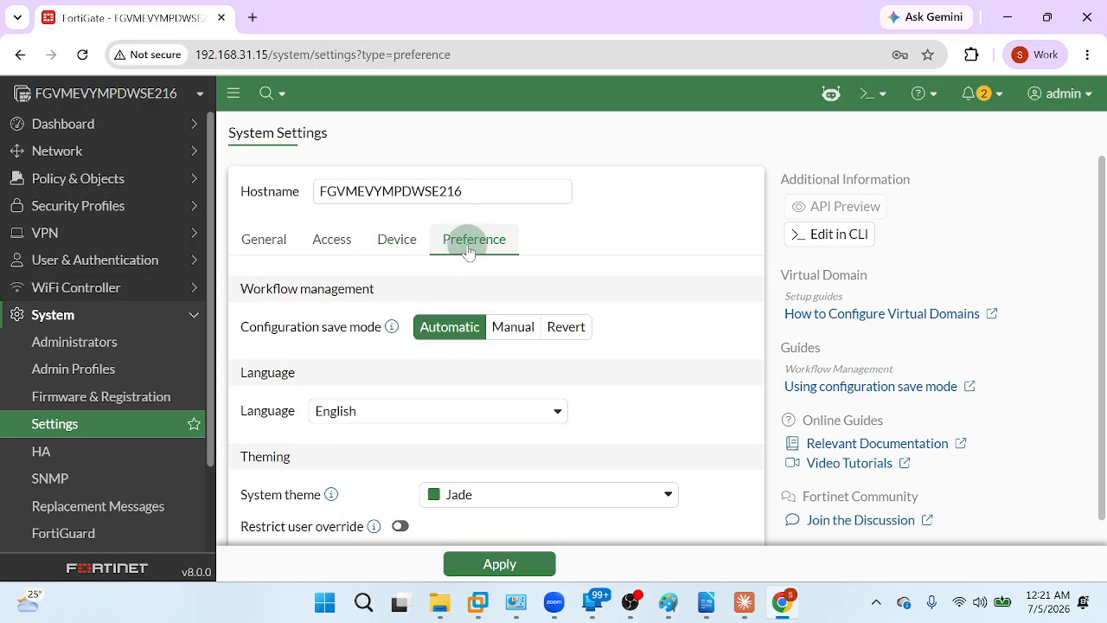
scroll(542, 445, "down", 1)
scroll(542, 447, "up", 1)
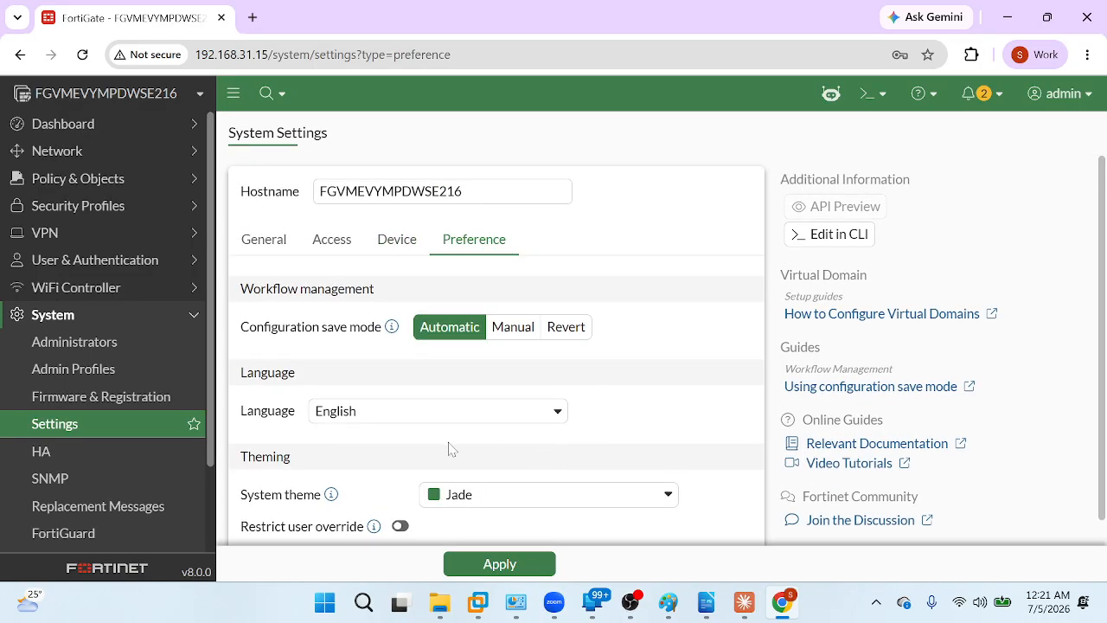
Step: Look through the available interface languages and predefined system themes, keeping English and Jade selected
left_click(401, 408)
left_click(597, 442)
left_click(522, 494)
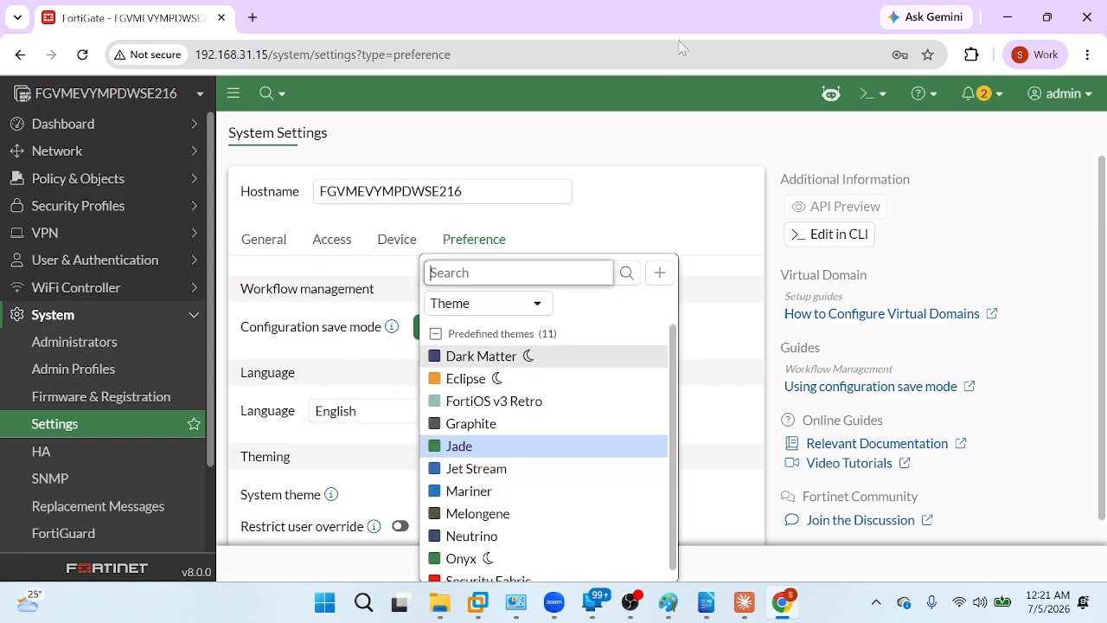
left_click(484, 492)
left_click(493, 476)
left_click(492, 451)
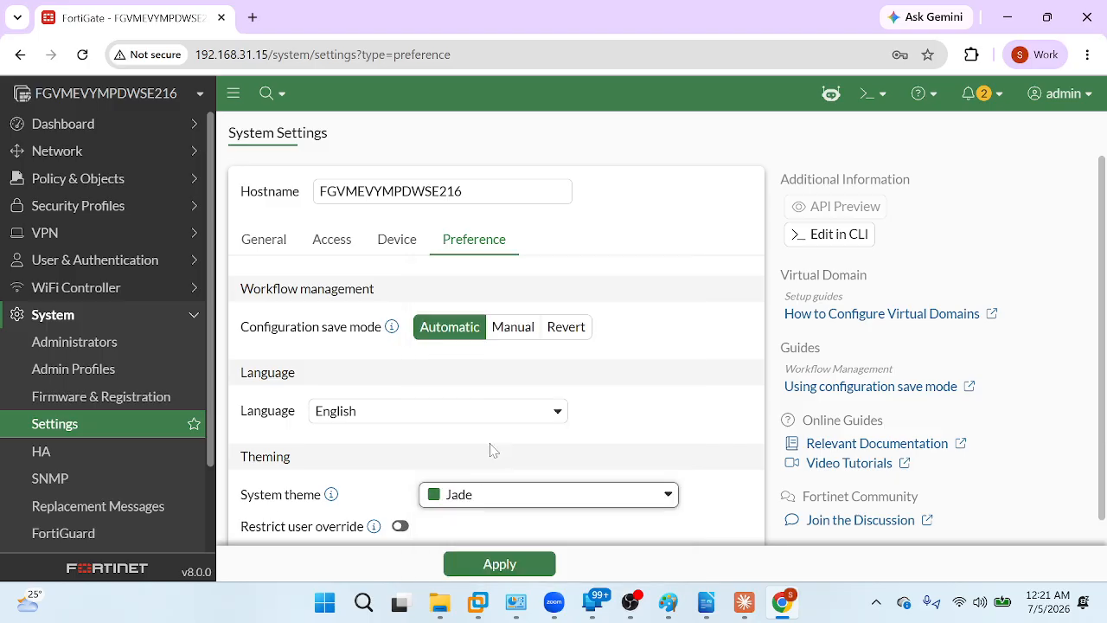
scroll(714, 451, "down", 1)
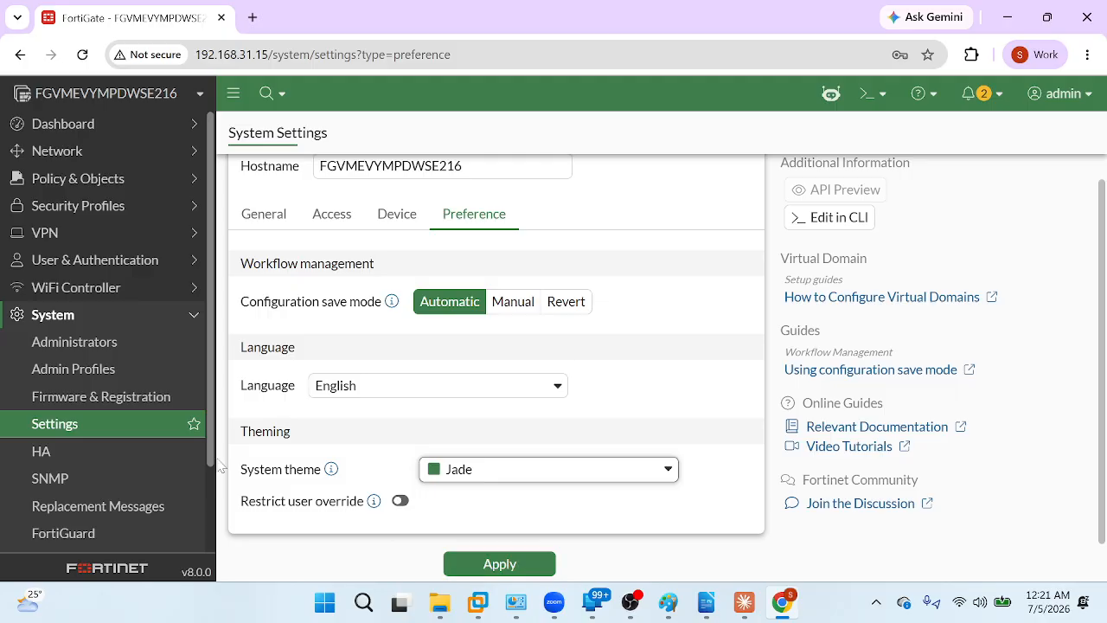
Step: Check the Security Fabric options and the forward traffic log under Log & Report
scroll(91, 510, "down", 2)
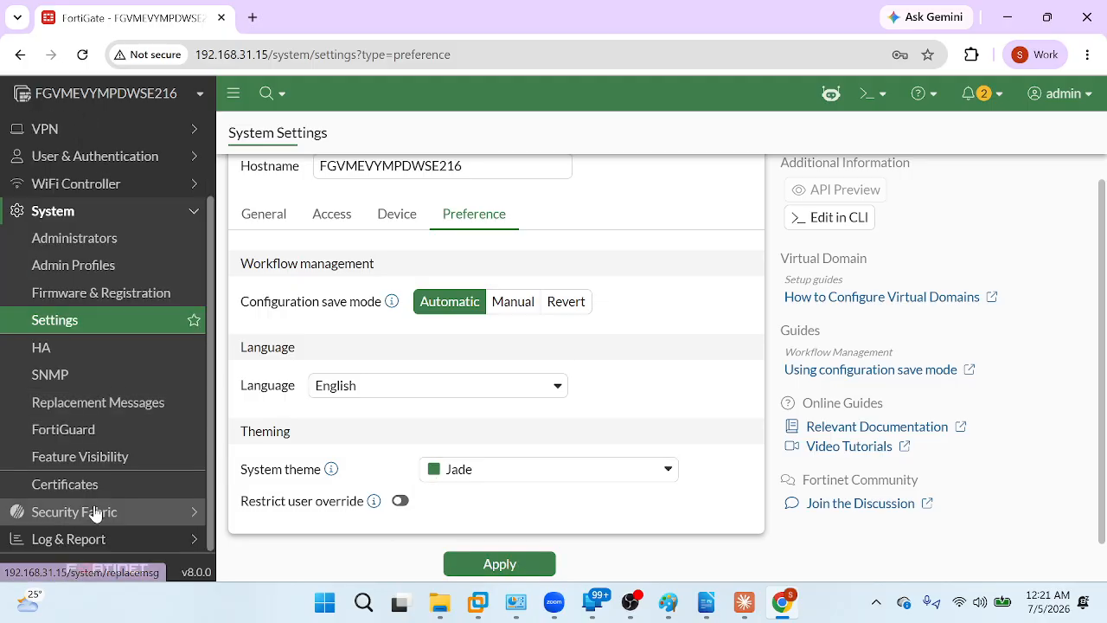
left_click(96, 512)
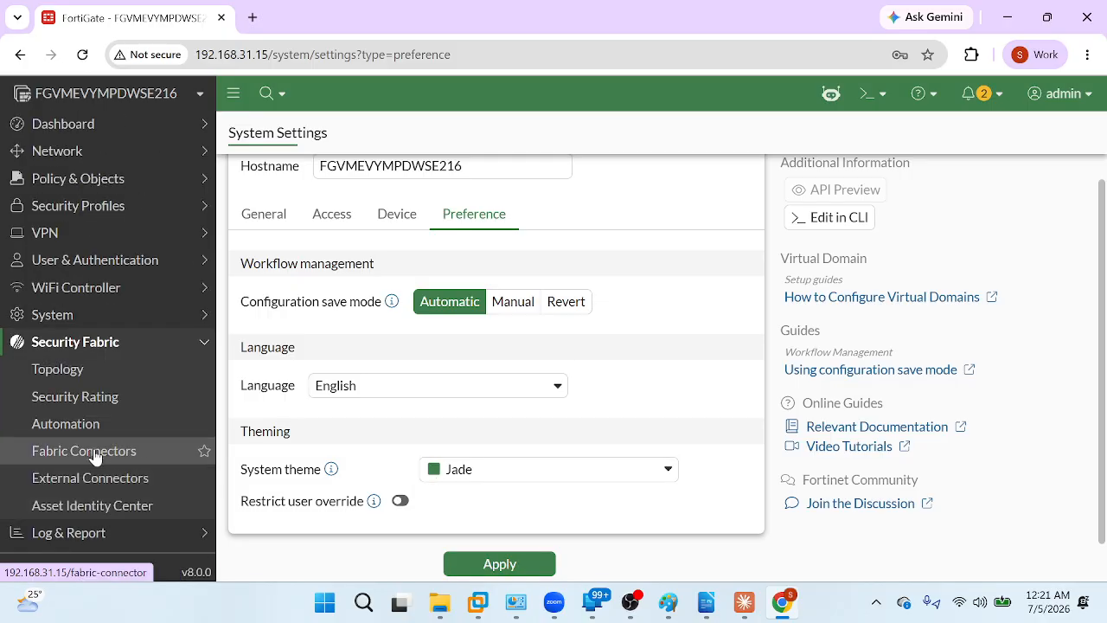
left_click(82, 534)
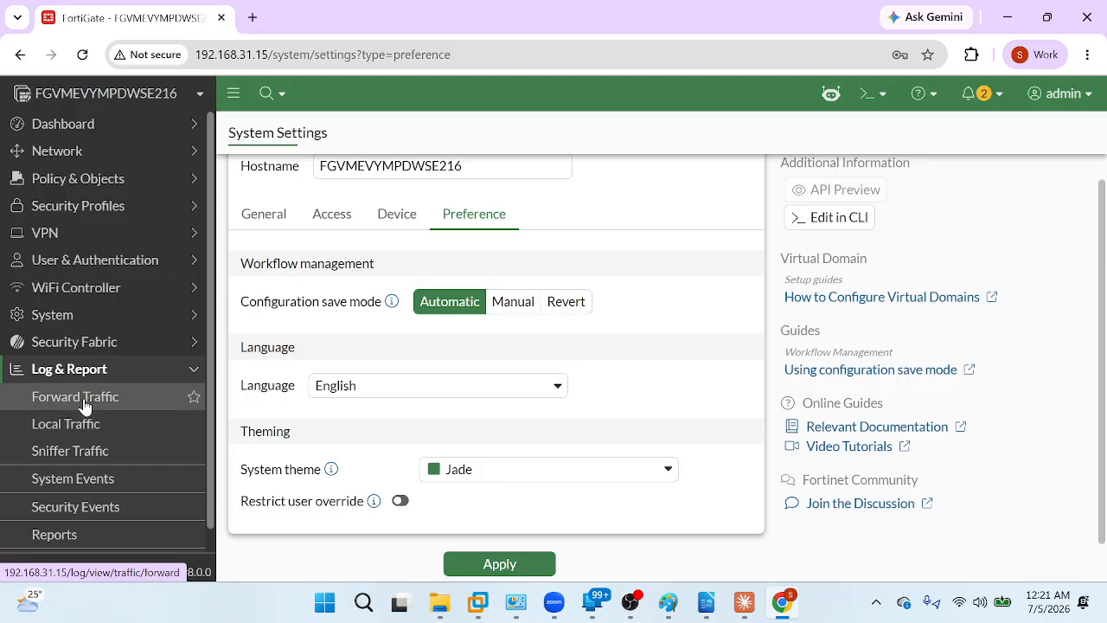
left_click(83, 399)
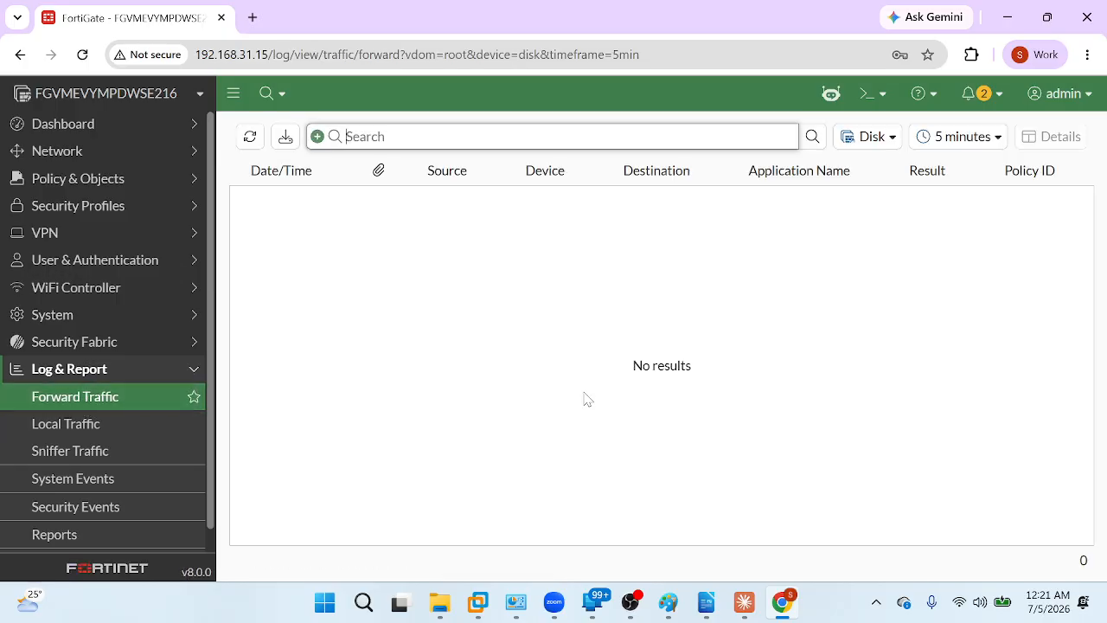
Step: Review the system events summary and read through the general system event logs
left_click(104, 482)
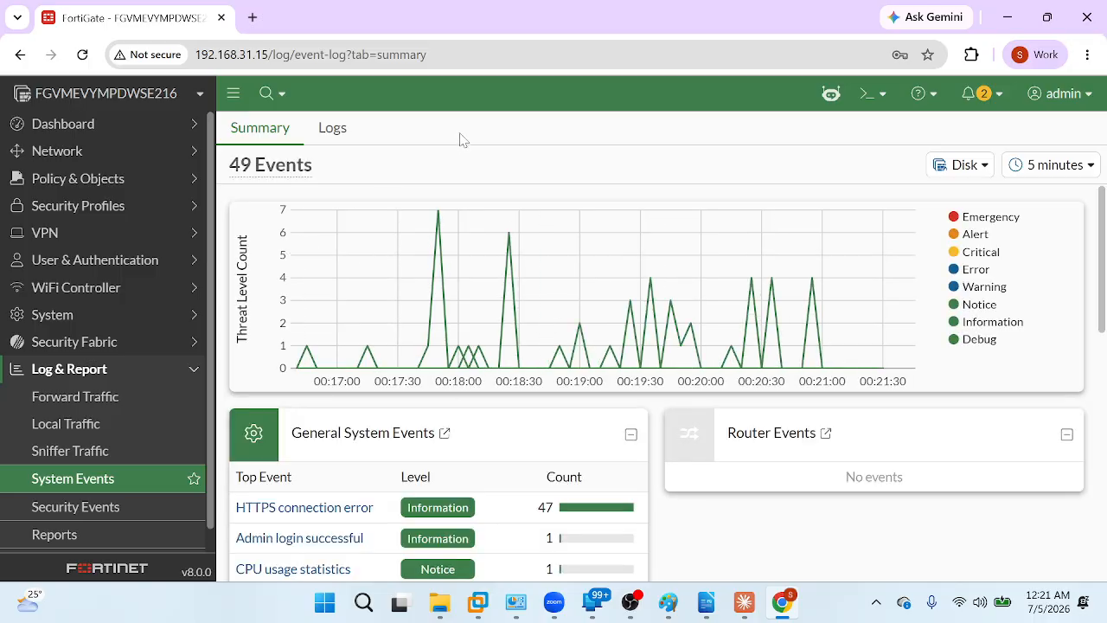
left_click(329, 146)
scroll(507, 412, "down", 5)
scroll(507, 413, "up", 2)
scroll(507, 413, "down", 5)
scroll(506, 412, "up", 10)
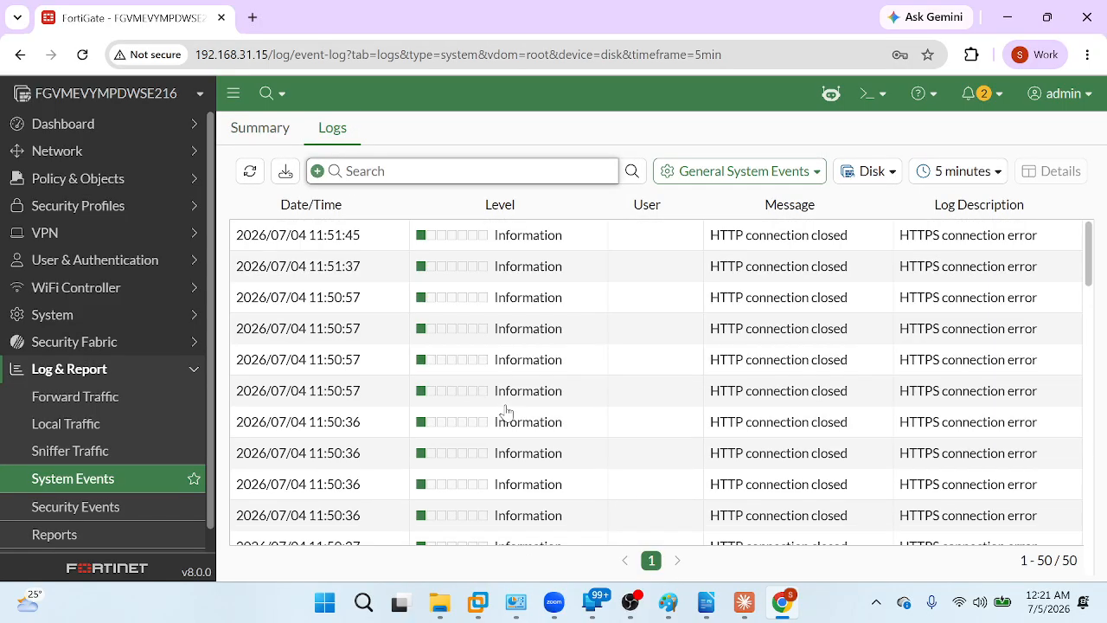
Step: Return to the status dashboard and look over its system information, license and CPU widgets
left_click(56, 128)
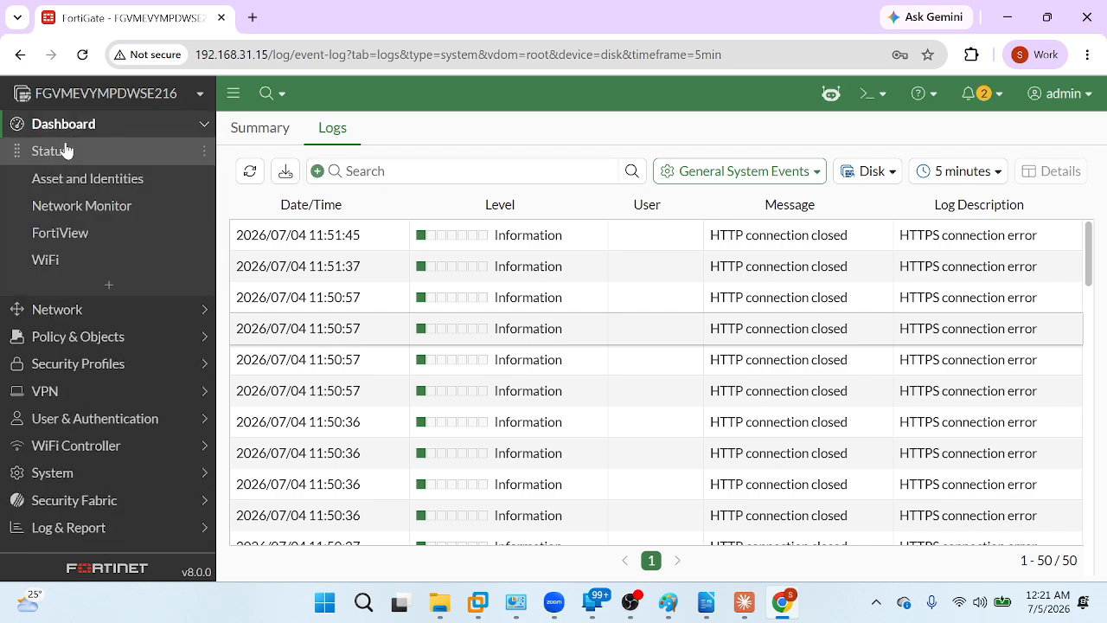
left_click(69, 157)
scroll(482, 331, "down", 5)
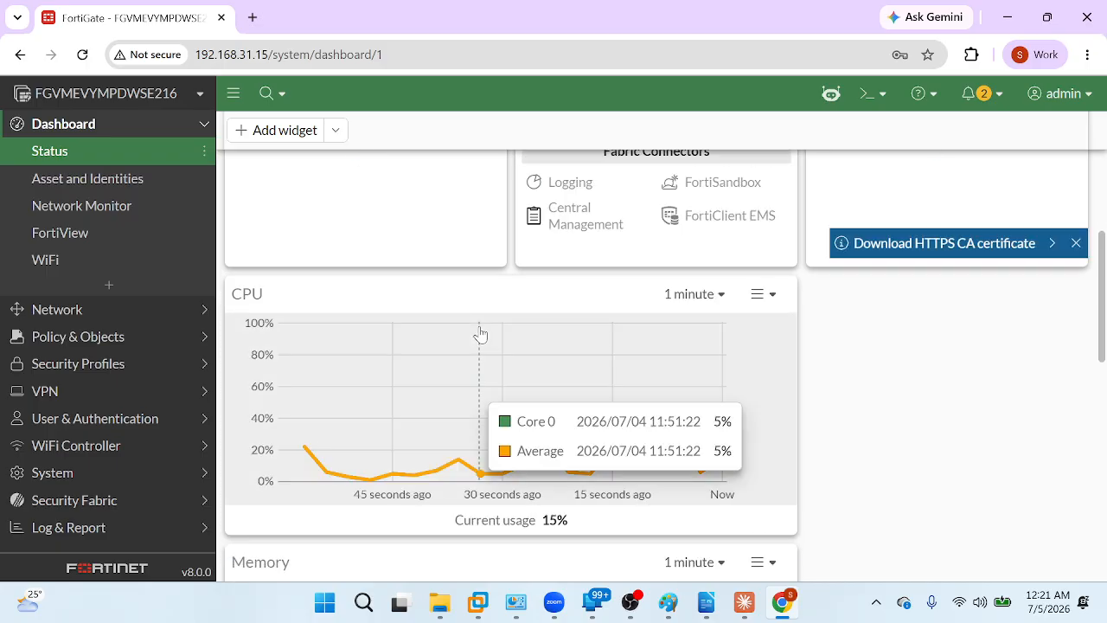
scroll(482, 333, "up", 5)
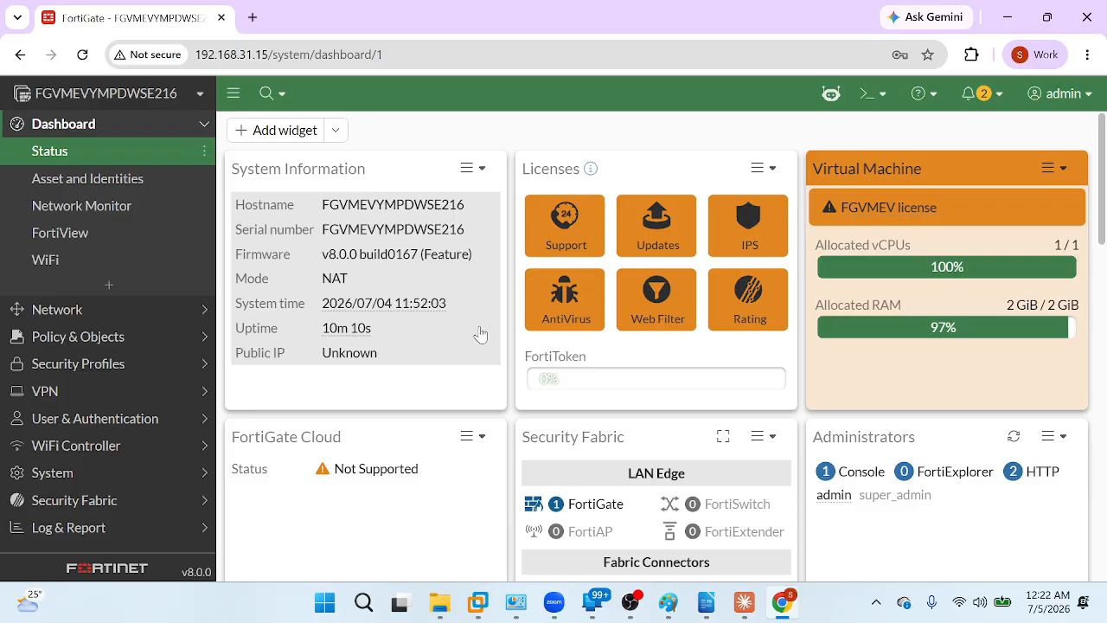
Step: Review the firewall's port1 and port2 connections in the Paint lab diagram and return to the FortiGate web interface
key("alt+Tab")
key("Tab")
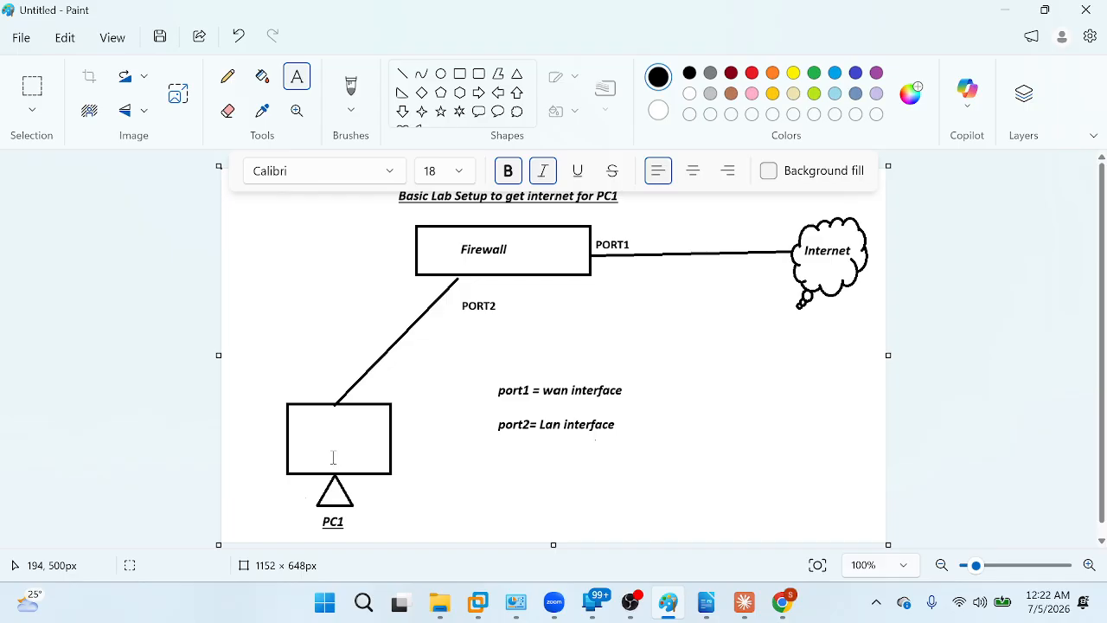
left_click(624, 281)
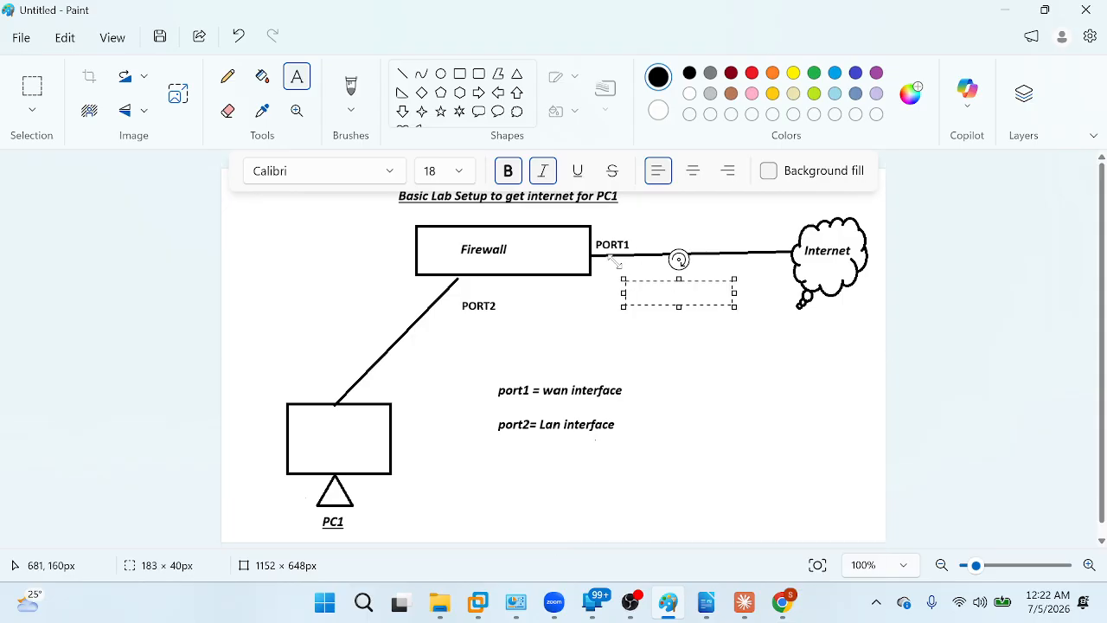
key("alt+Tab")
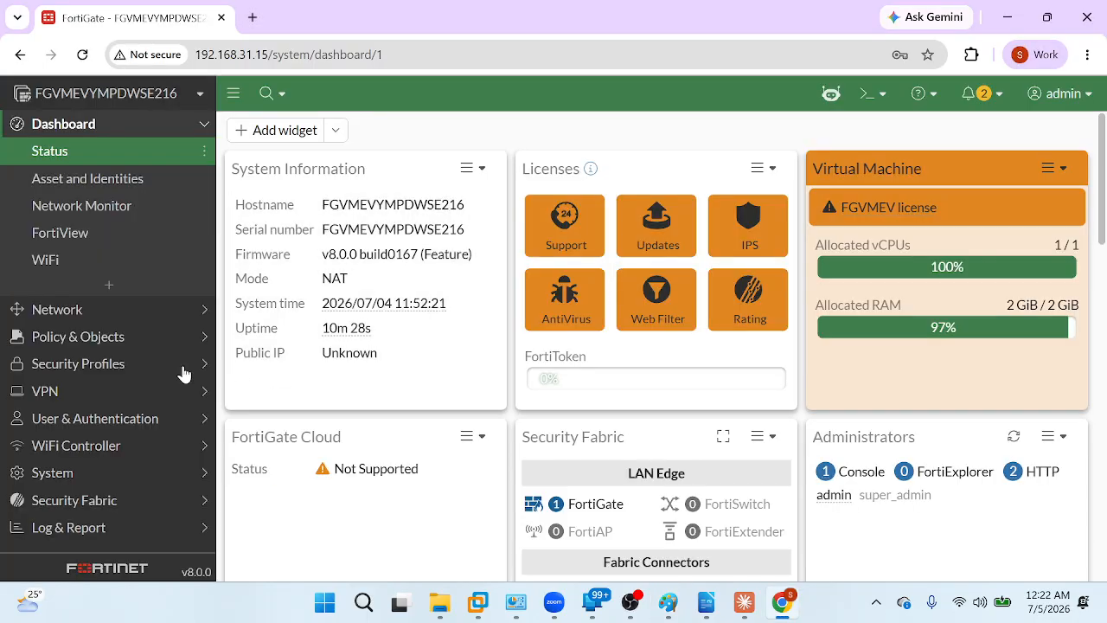
Step: Open the physical interface port1 for editing from the network's interface list
left_click(87, 314)
left_click(60, 184)
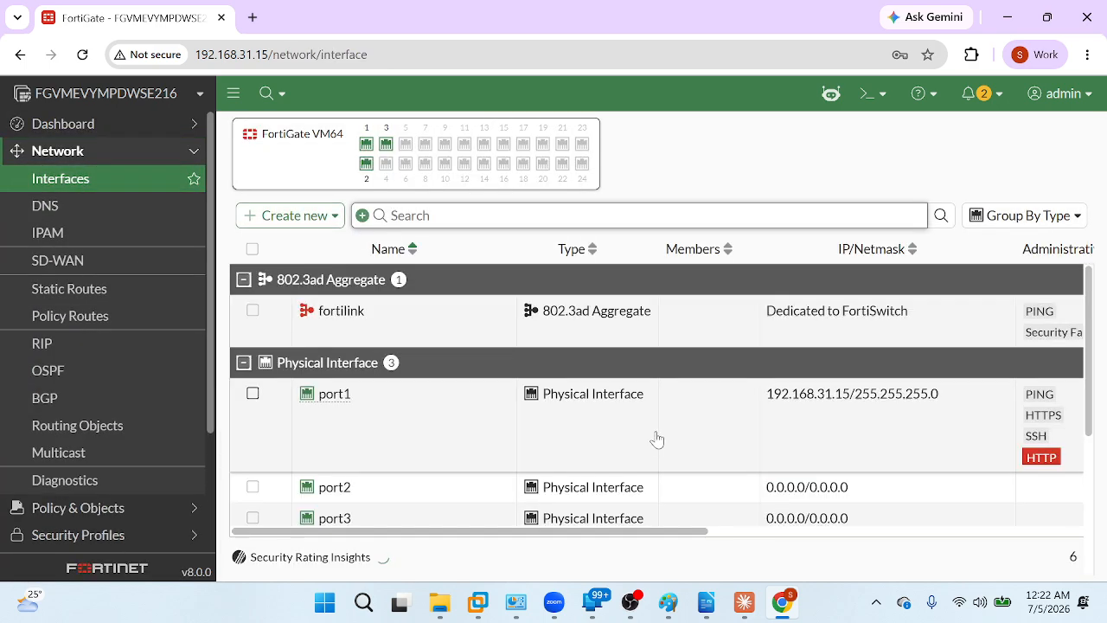
scroll(660, 442, "down", 1)
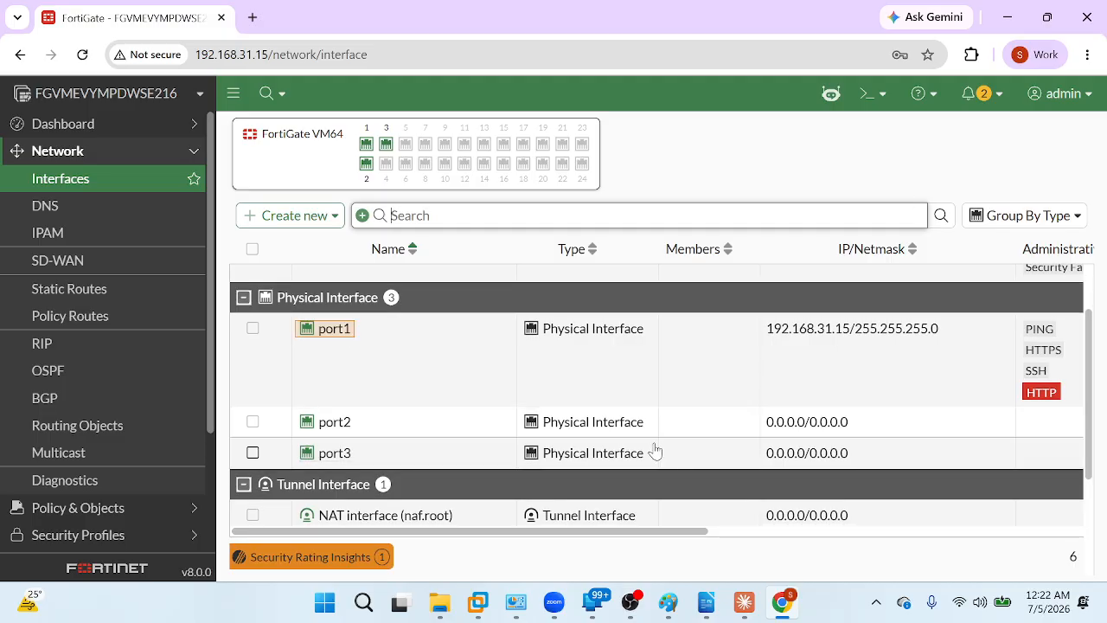
double_click(336, 350)
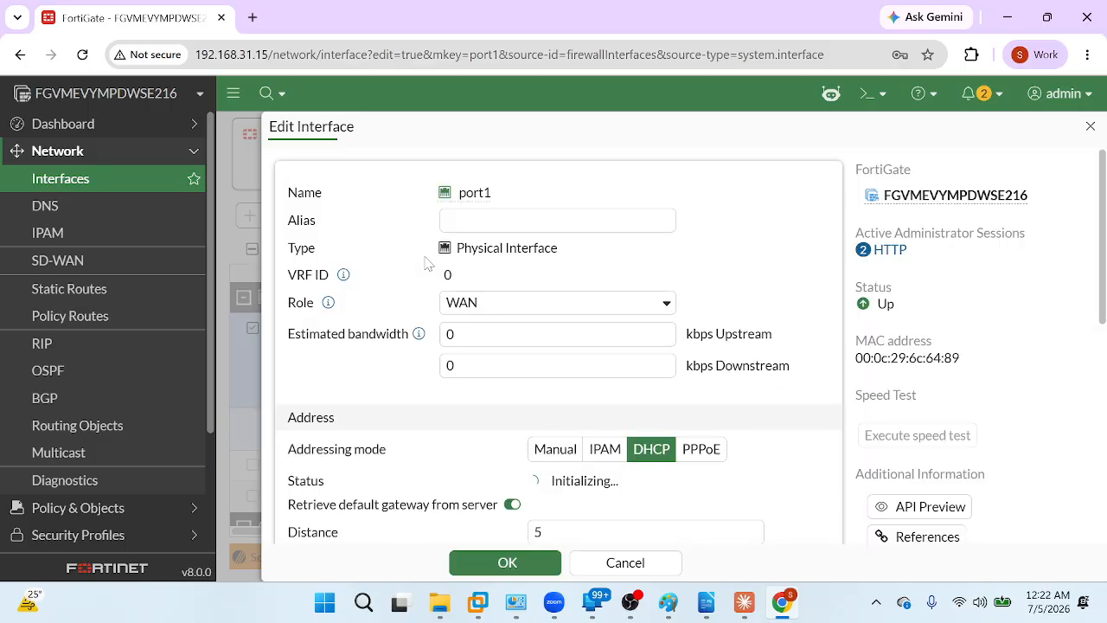
Step: Examine port1's DHCP addressing details, including the obtained IP/netmask, acquired DNS and default gateway
scroll(568, 336, "down", 1)
scroll(571, 370, "down", 1)
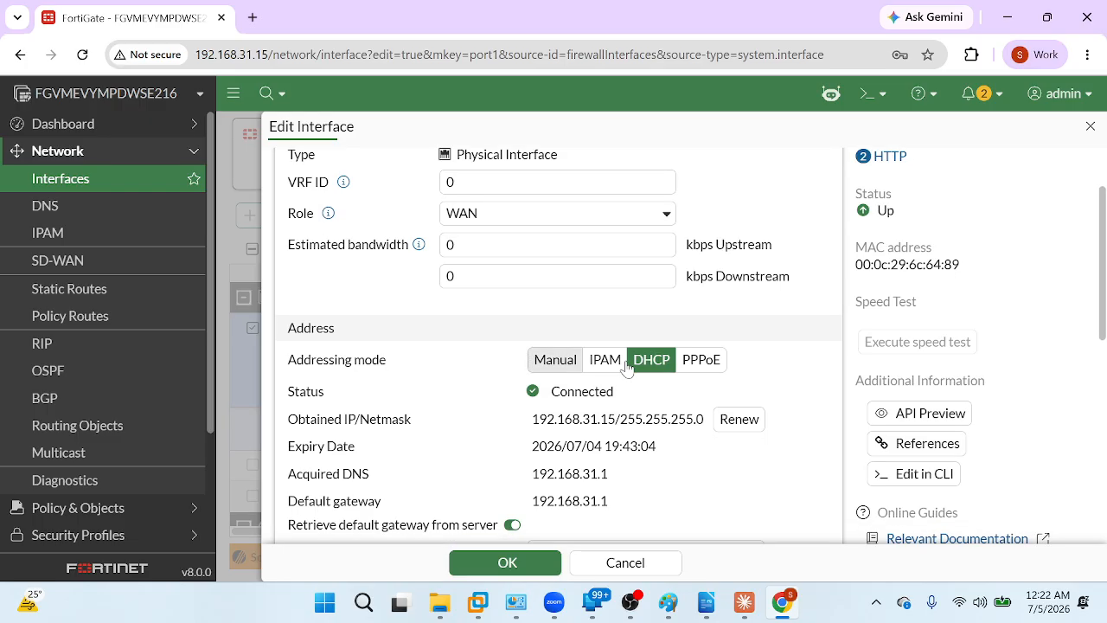
scroll(708, 374, "down", 1)
left_click_drag(521, 383, 704, 378)
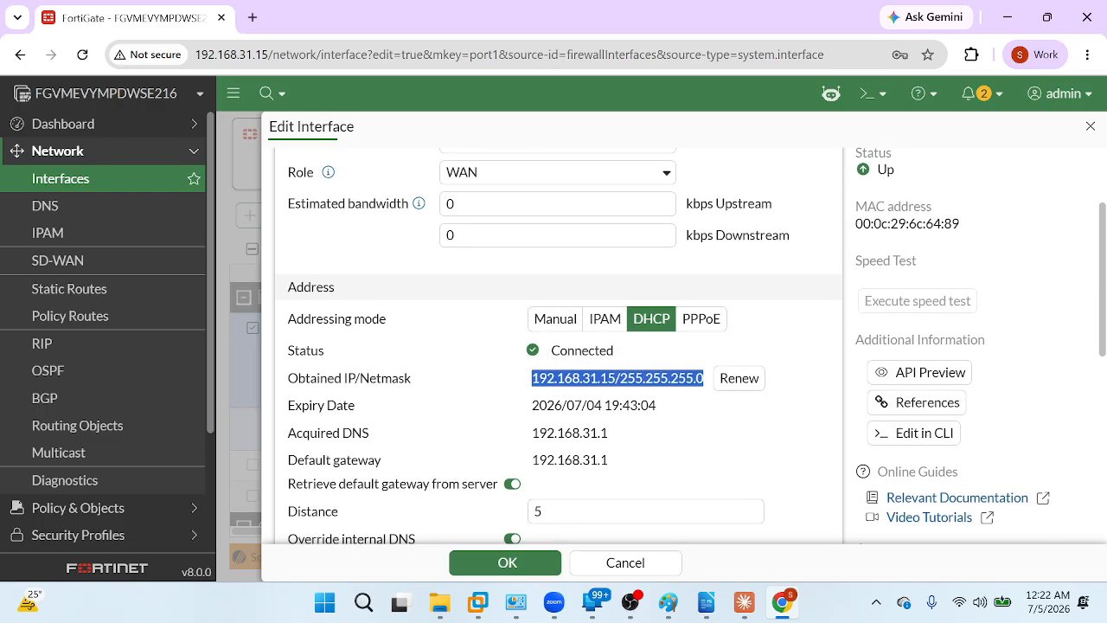
left_click_drag(523, 458, 630, 474)
left_click(591, 431)
left_click_drag(529, 379, 708, 387)
left_click_drag(615, 459, 523, 474)
left_click(661, 462)
scroll(661, 462, "up", 2)
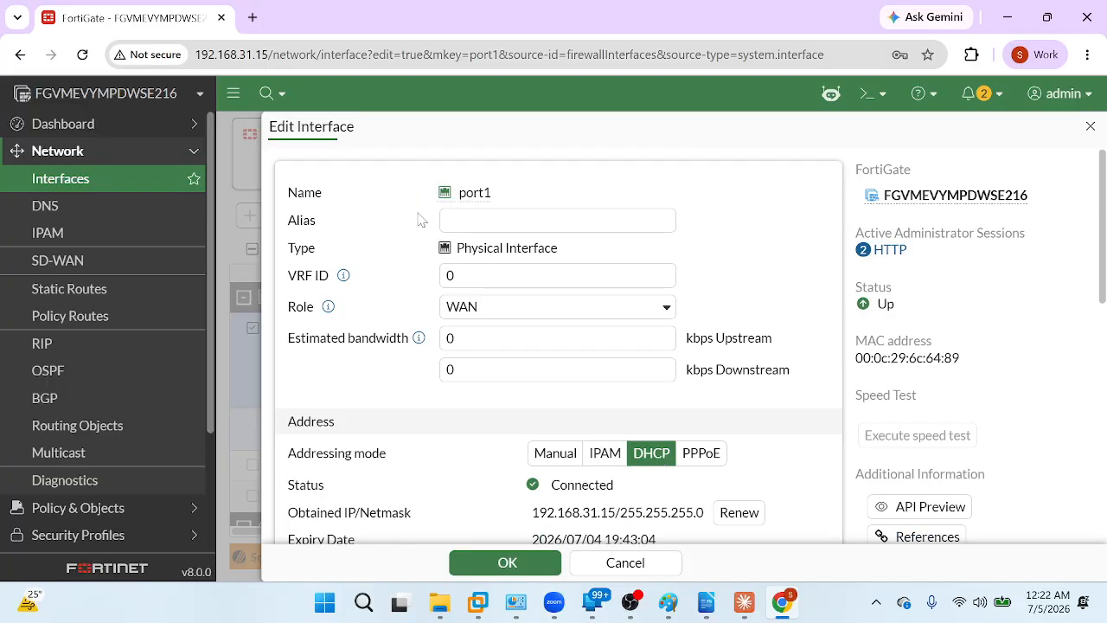
Step: Give port1 the alias "Wan Interface" and choose WAN as its role
left_click(502, 212)
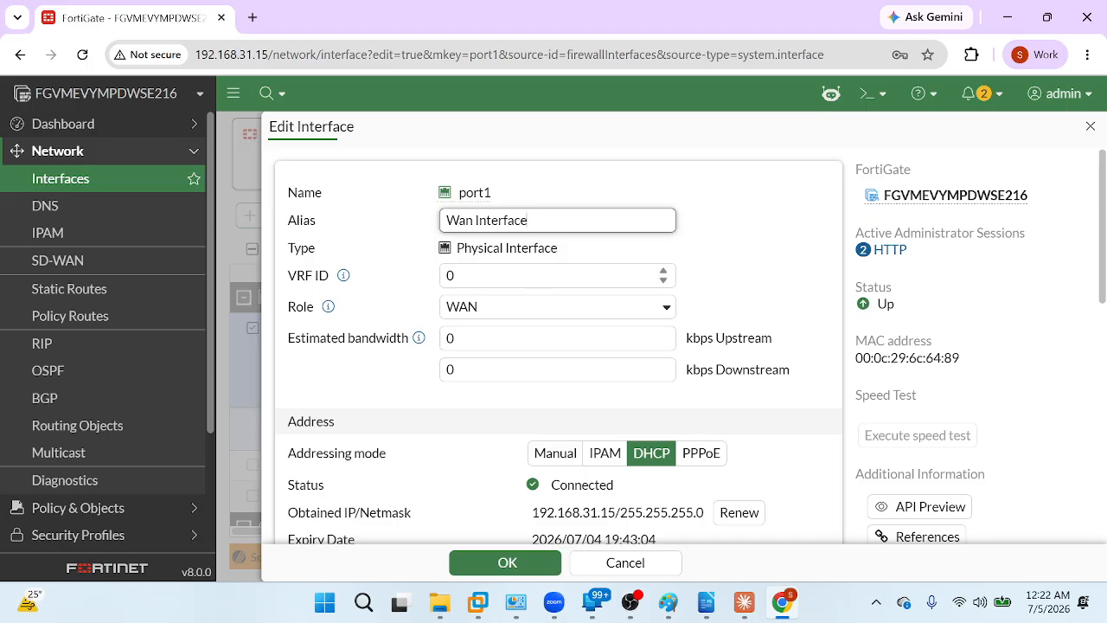
left_click(510, 314)
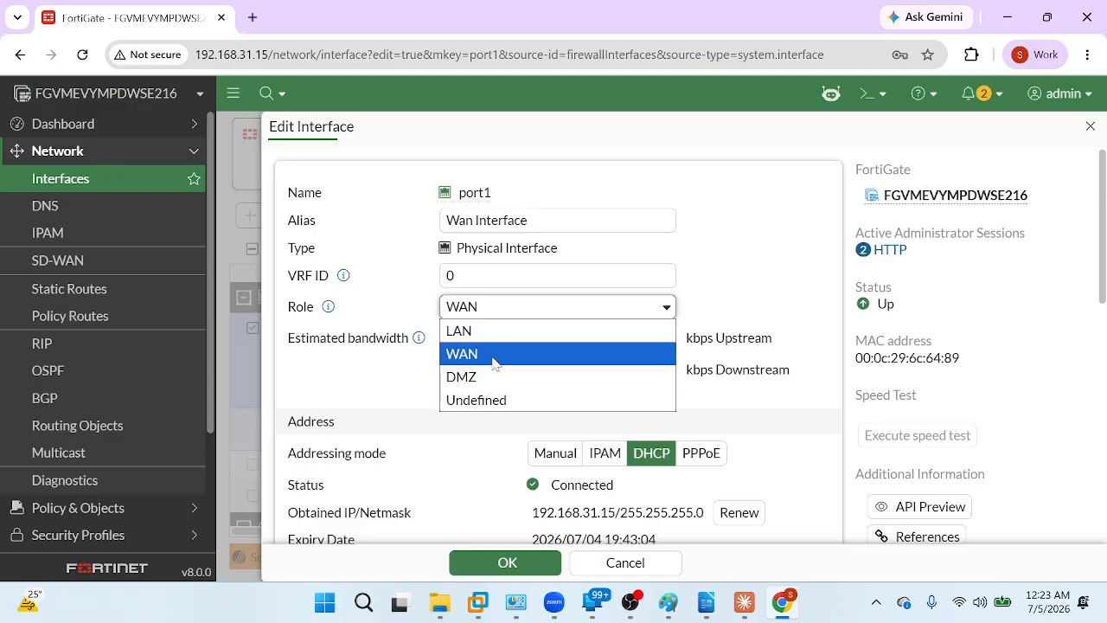
left_click(495, 355)
left_click_drag(515, 206, 427, 197)
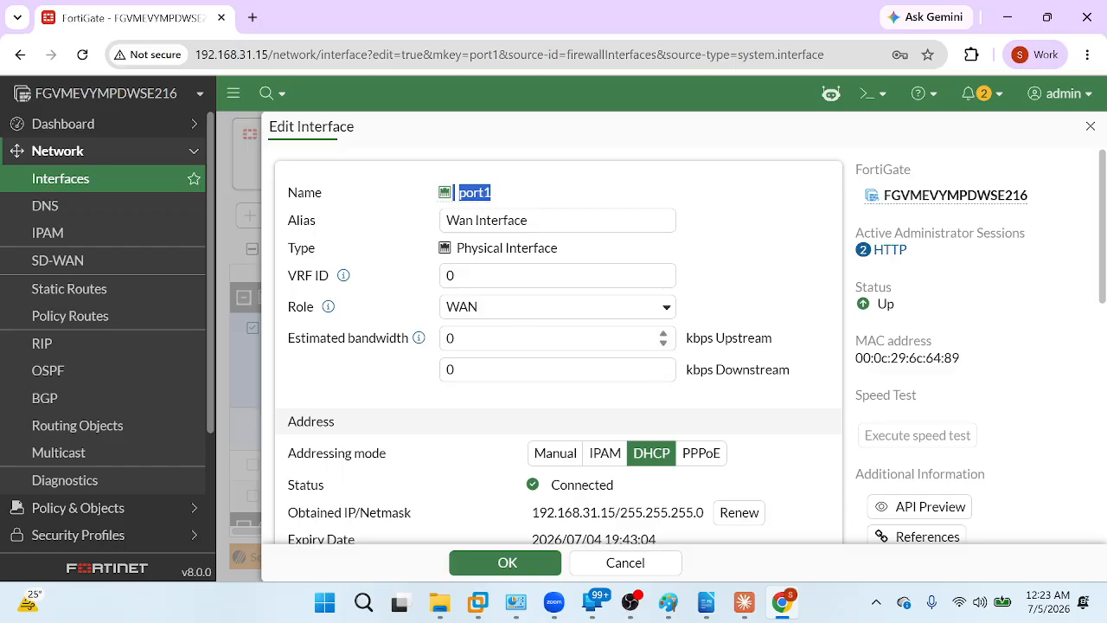
Step: Check port1's addressing mode, administrative access and traffic shaping settings, and save the interface
scroll(641, 386, "down", 2)
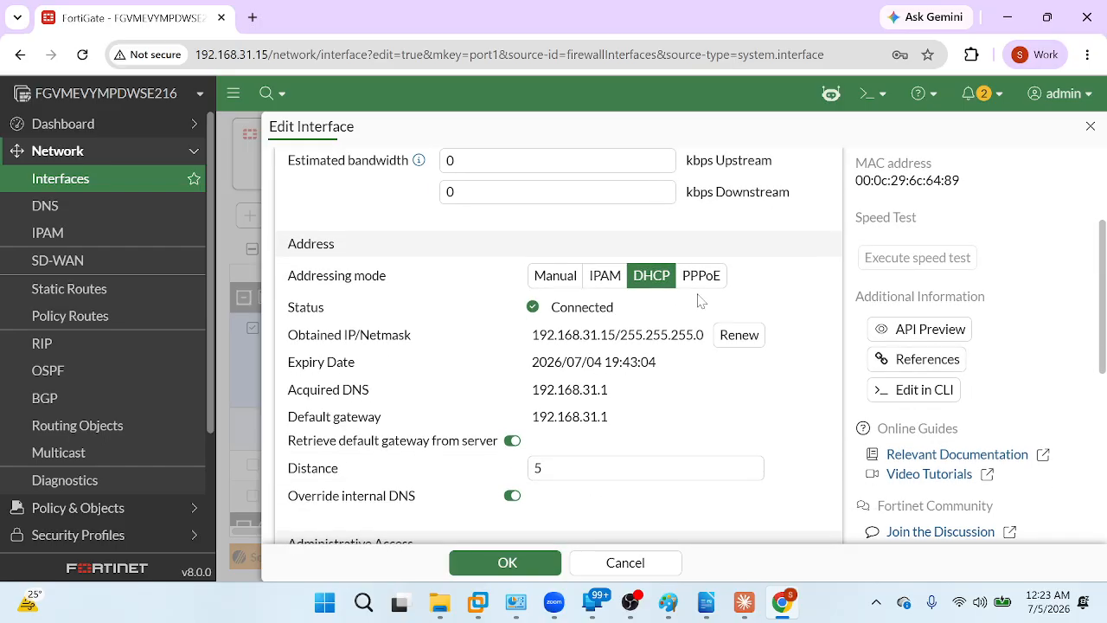
scroll(657, 367, "down", 3)
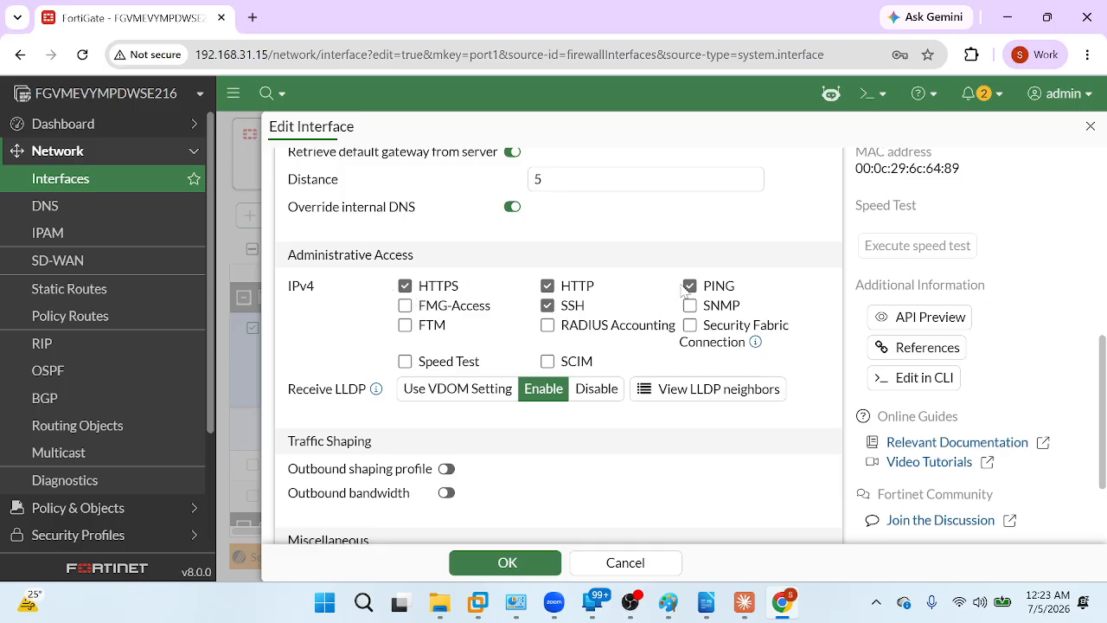
scroll(465, 356, "down", 3)
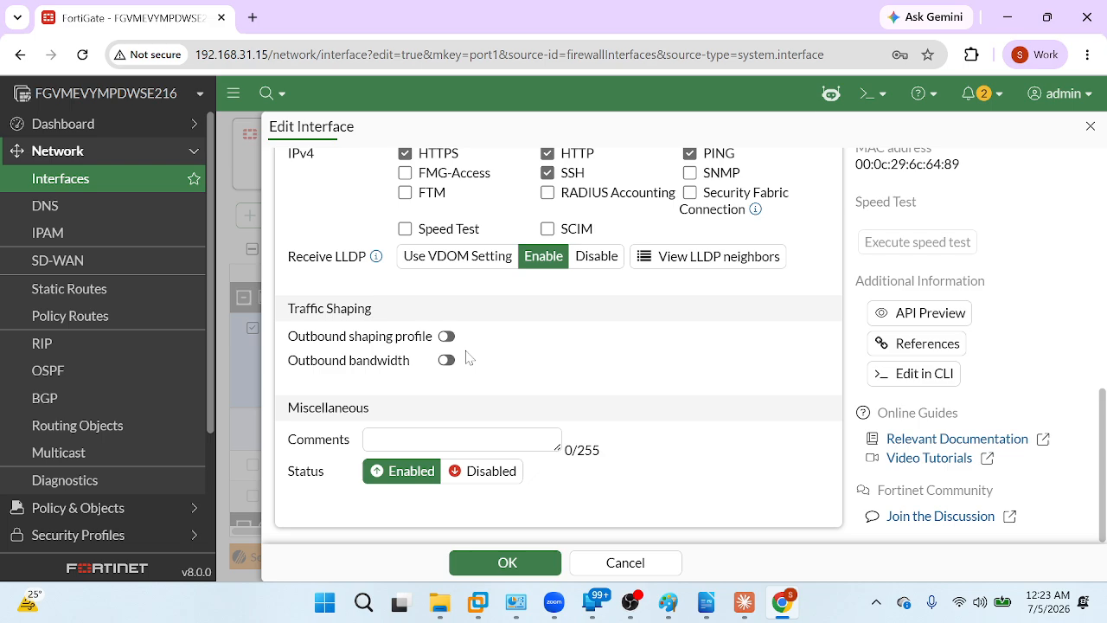
left_click(507, 563)
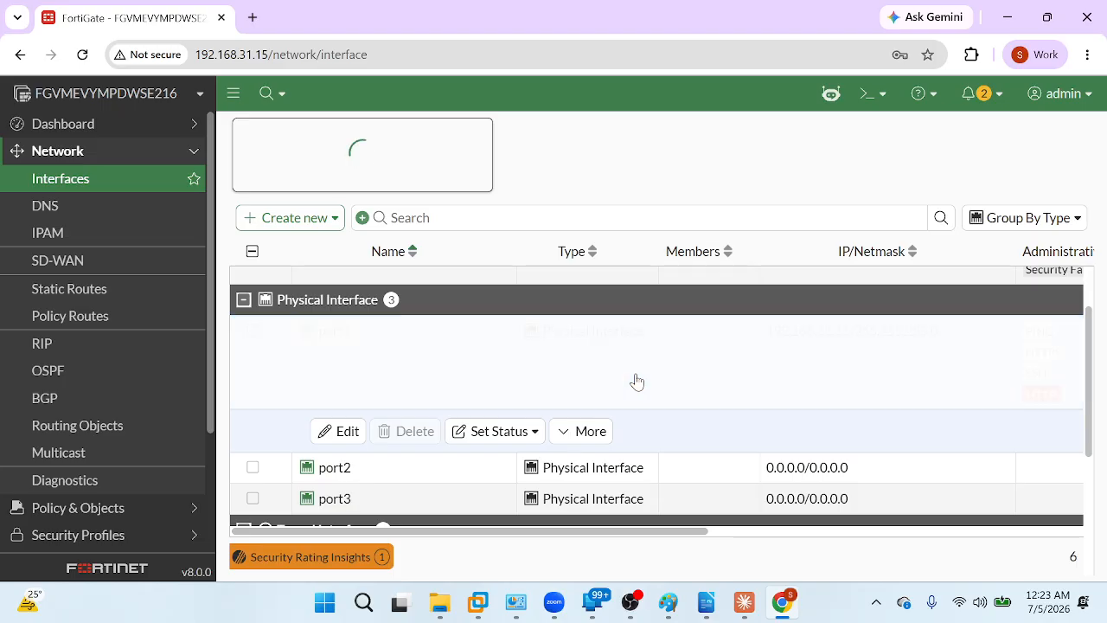
Step: Reopen port1, turn its HTTP administrative access off and back on, save, and check its access entries in the interface list
scroll(636, 381, "right", 10)
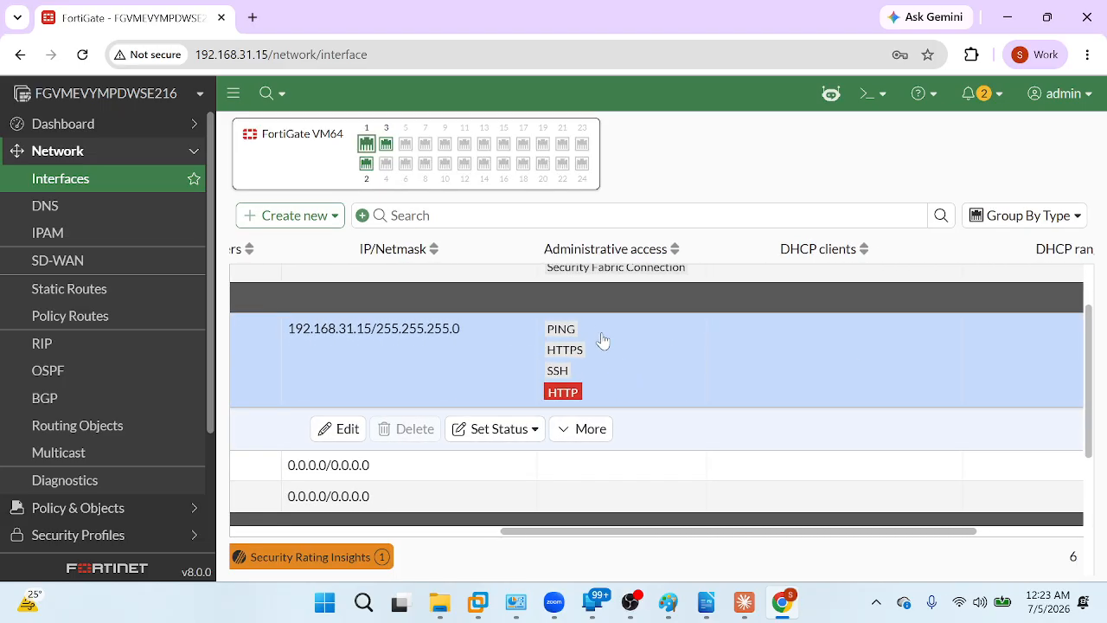
double_click(569, 395)
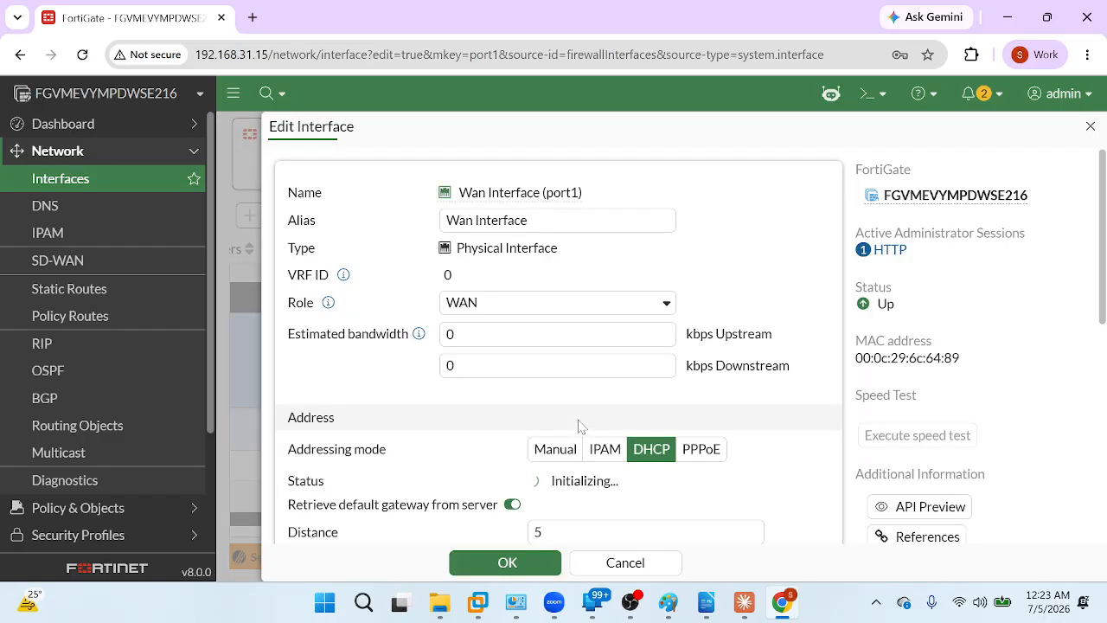
scroll(551, 443, "down", 3)
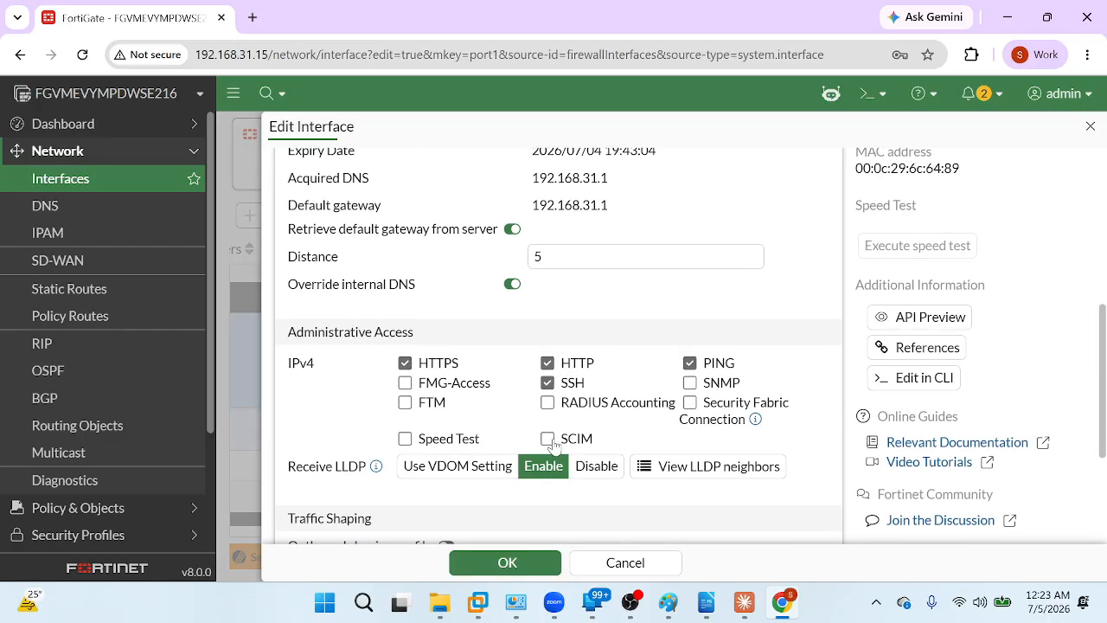
left_click(547, 364)
left_click(548, 364)
left_click(537, 561)
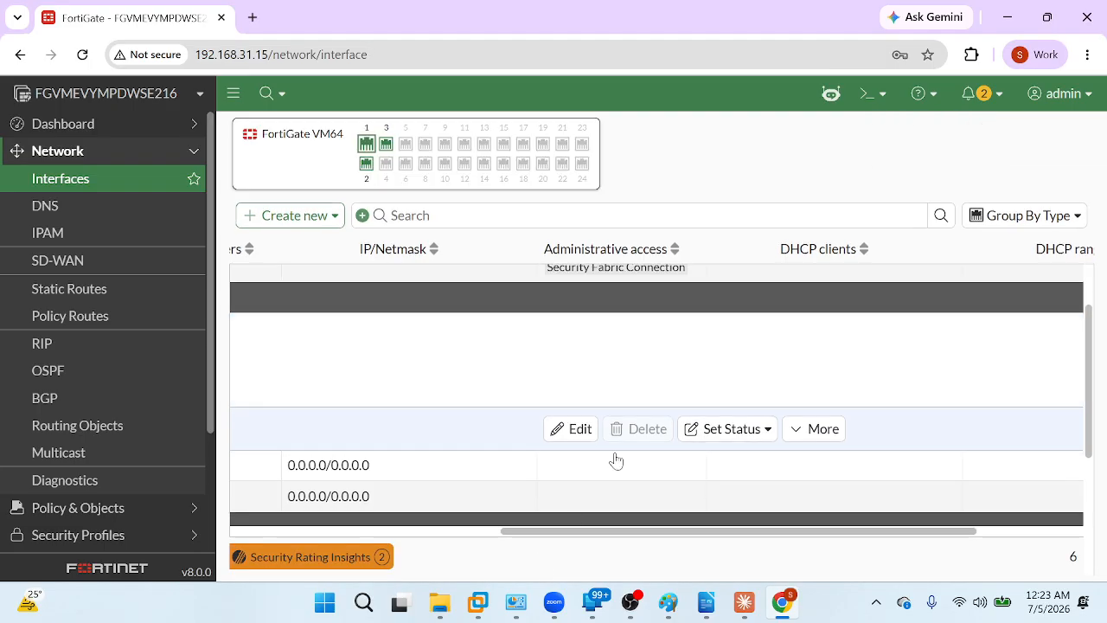
left_click_drag(588, 397, 547, 398)
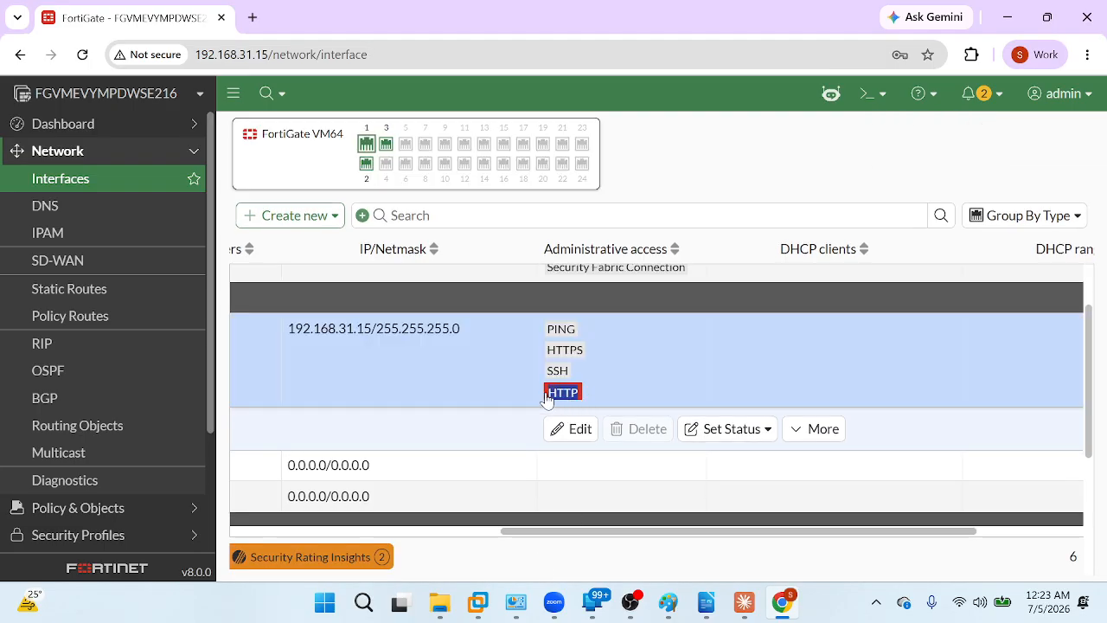
Step: Check port1's address in the interface list, switch to Paint and write 192.168.31.15 below the PORT1 link in the diagram
left_click(510, 389)
scroll(510, 389, "left", 1)
scroll(511, 392, "left", 5)
scroll(511, 392, "up", 1)
scroll(511, 391, "down", 1)
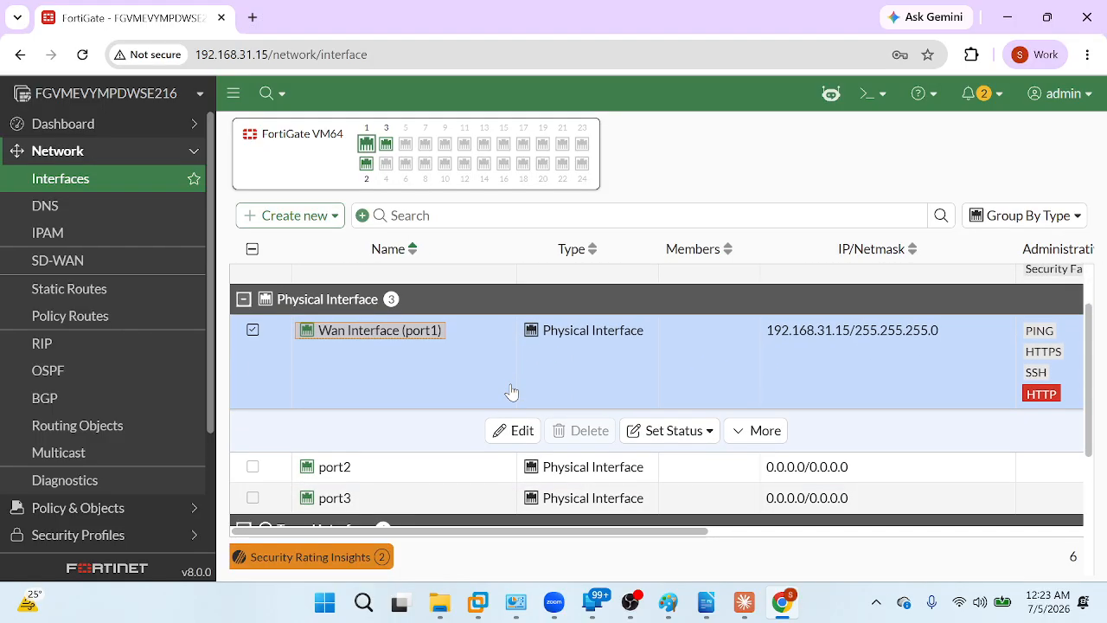
key("alt+Tab")
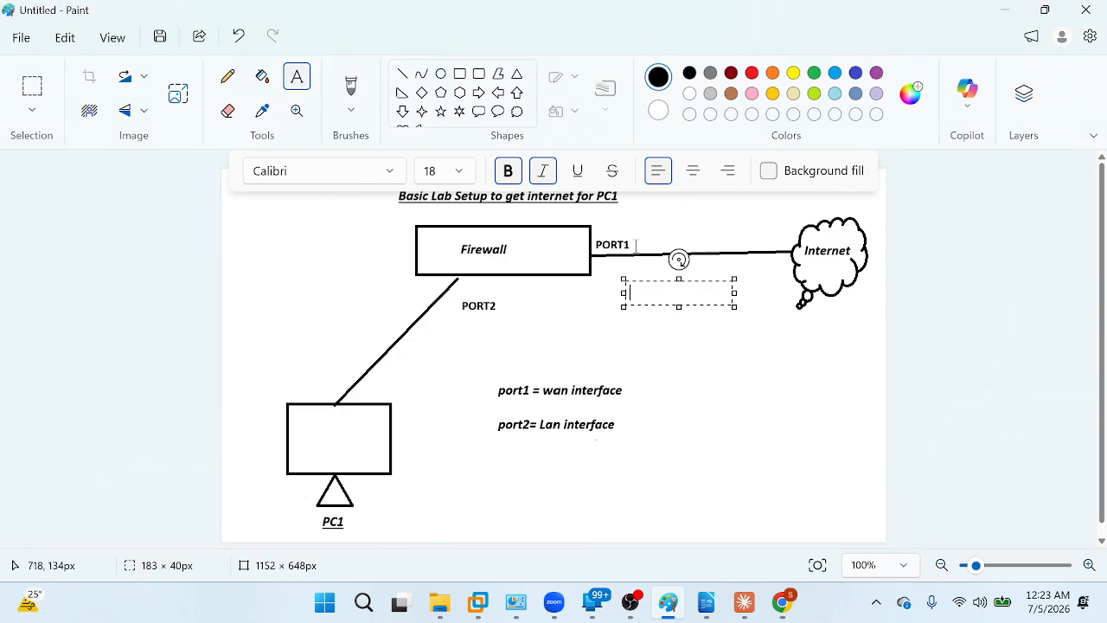
left_click_drag(636, 245, 596, 246)
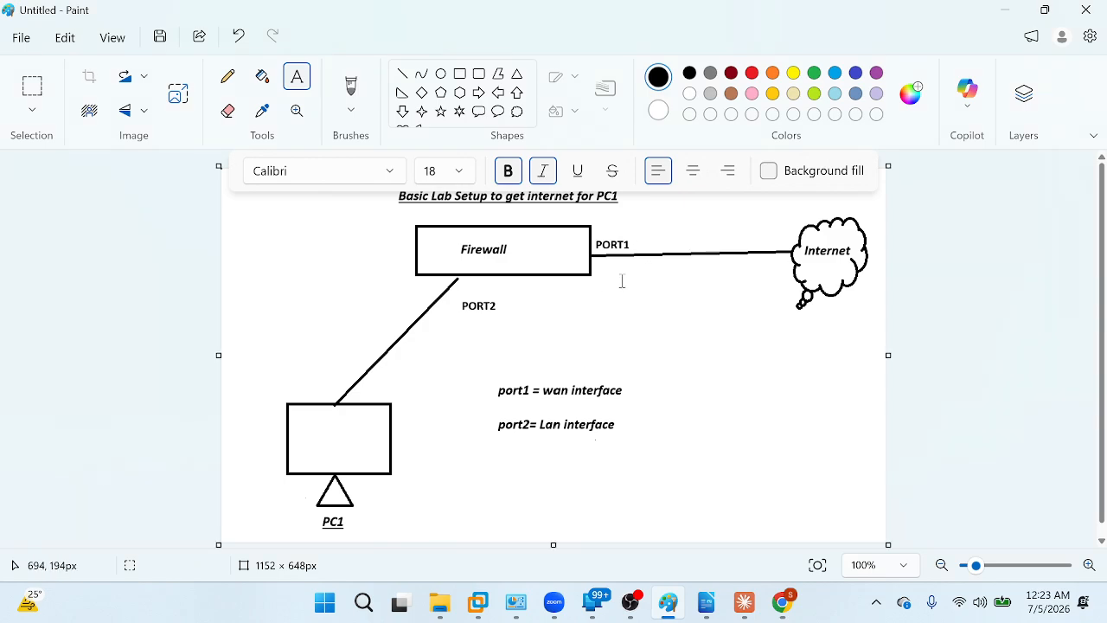
left_click(603, 269)
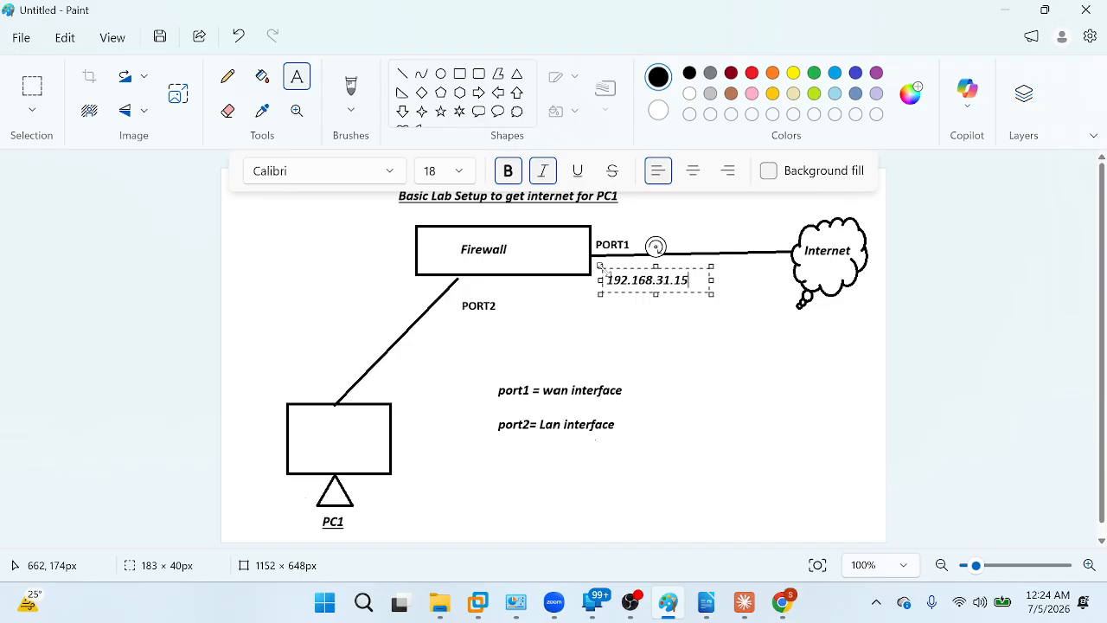
left_click(454, 321)
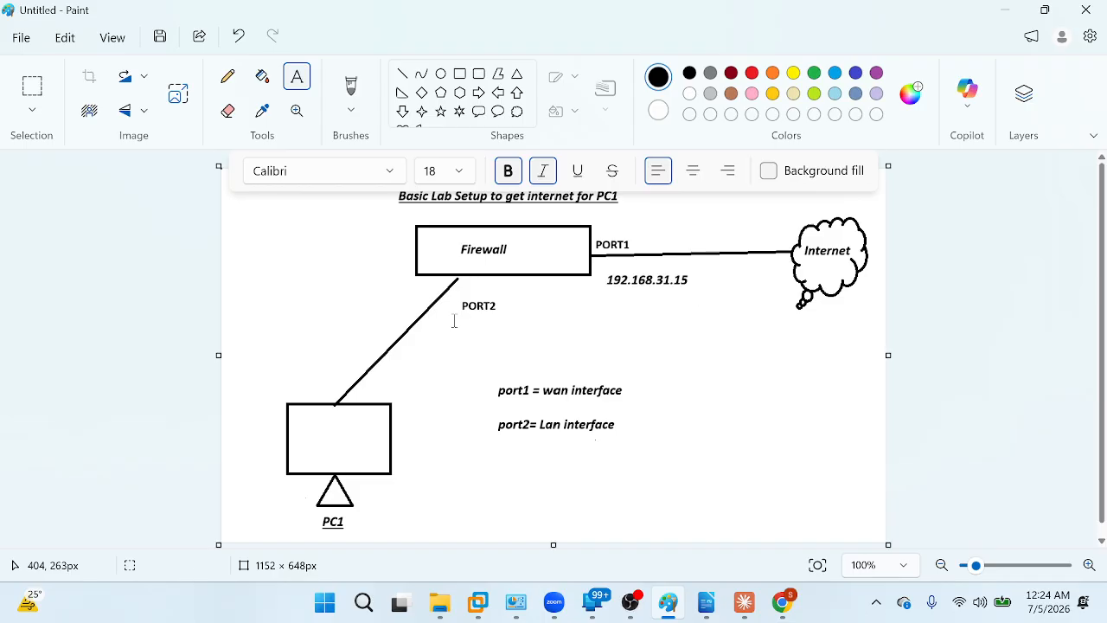
Step: Add the LAN subnet text 192.168.10.0/24 to the diagram and place it beside the "port1 = wan interface" note
left_click(442, 323)
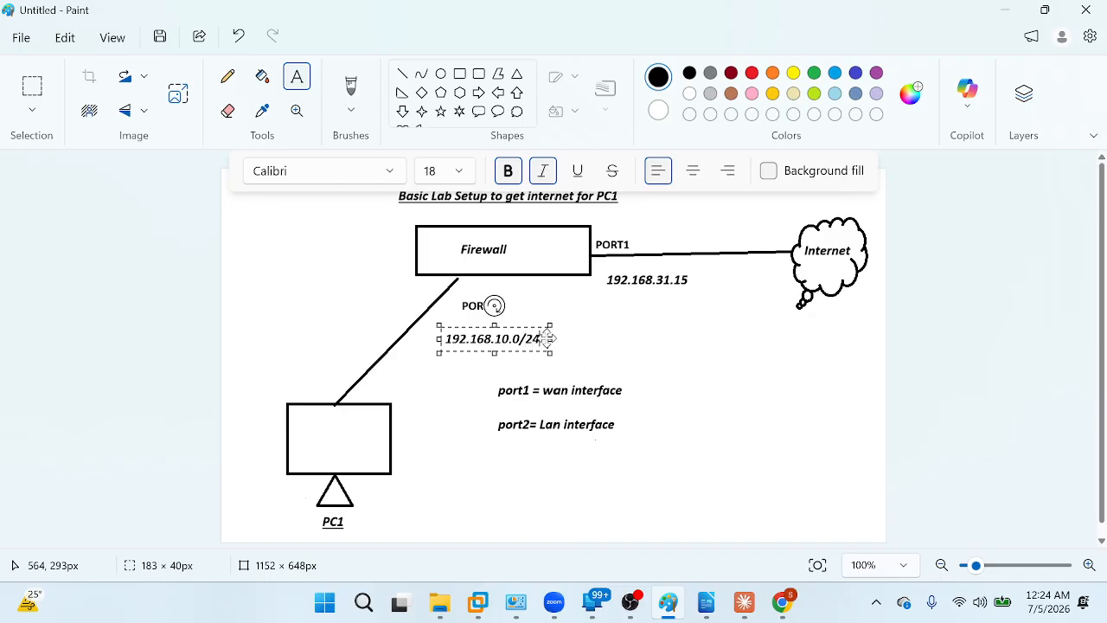
left_click_drag(547, 338, 794, 391)
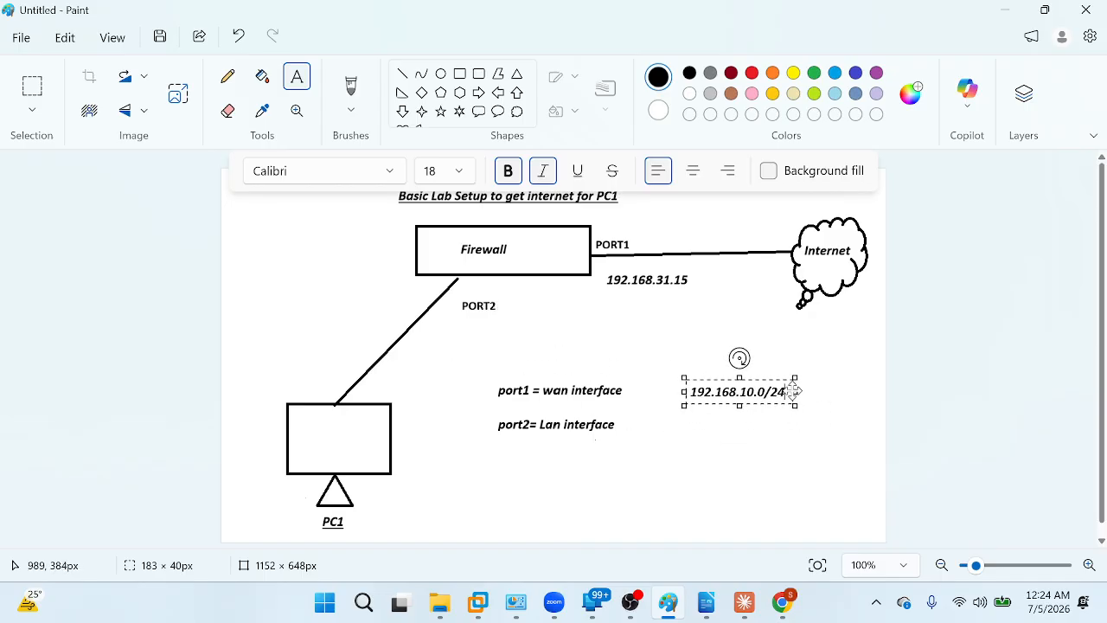
left_click(764, 419)
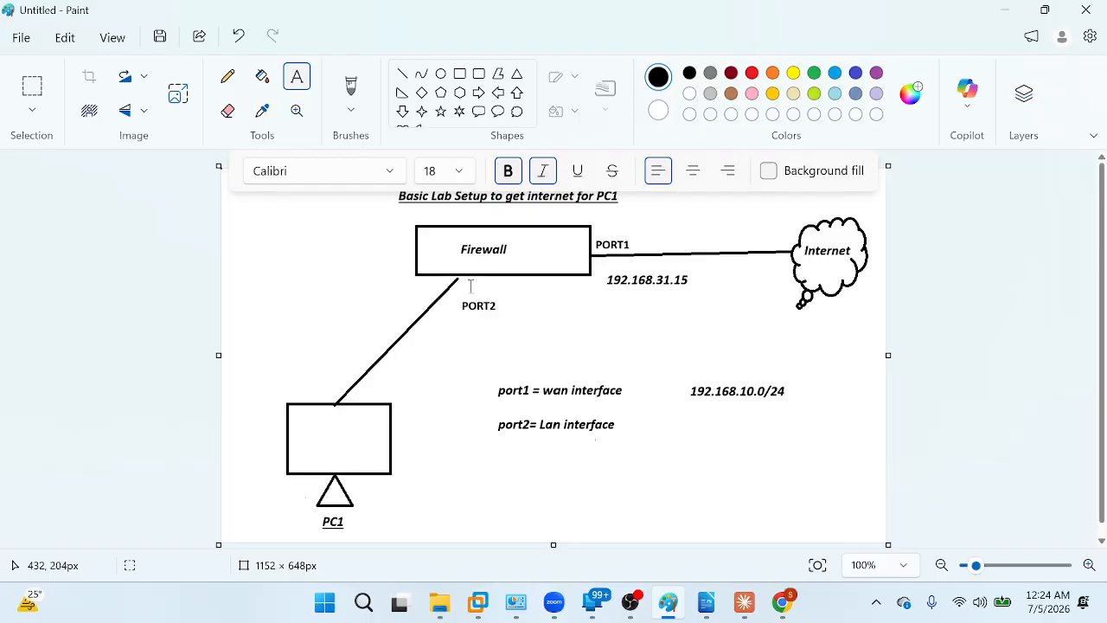
Step: Write the address 192.168.10.1 beside the PORT2 end of the line between the firewall and PC1
left_click(337, 286)
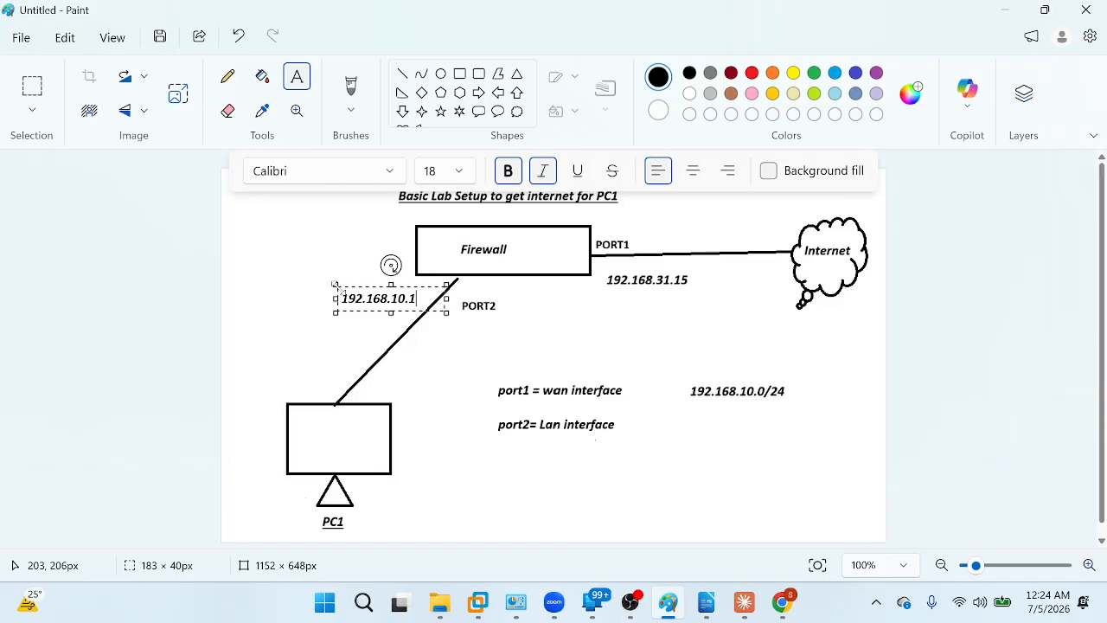
type("192.168.10.1")
left_click(313, 355)
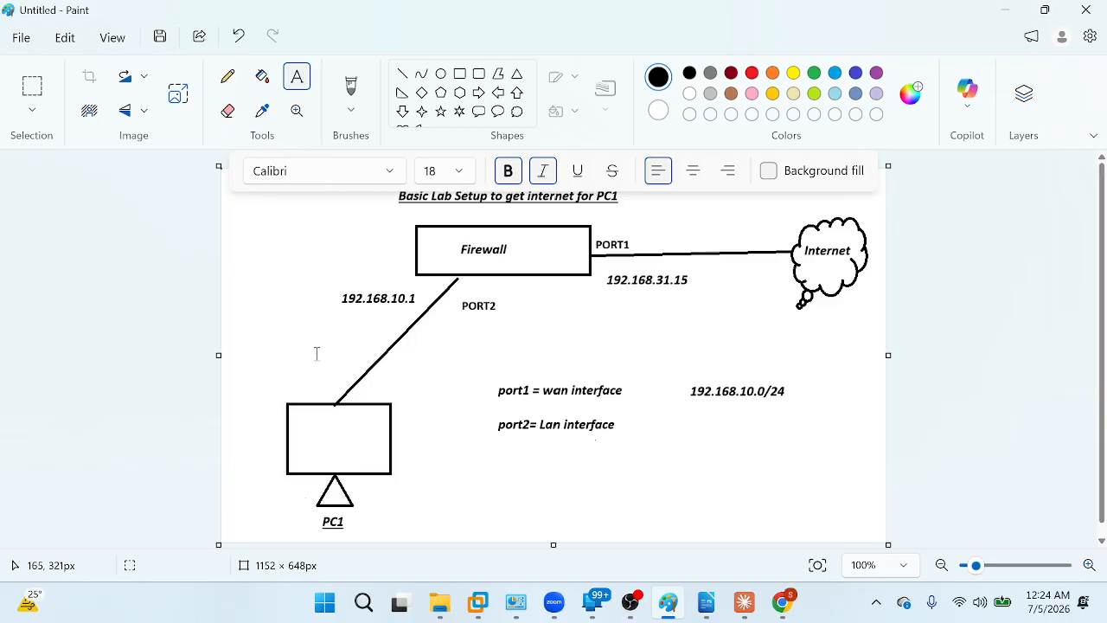
left_click(413, 300)
left_click_drag(412, 300, 438, 319)
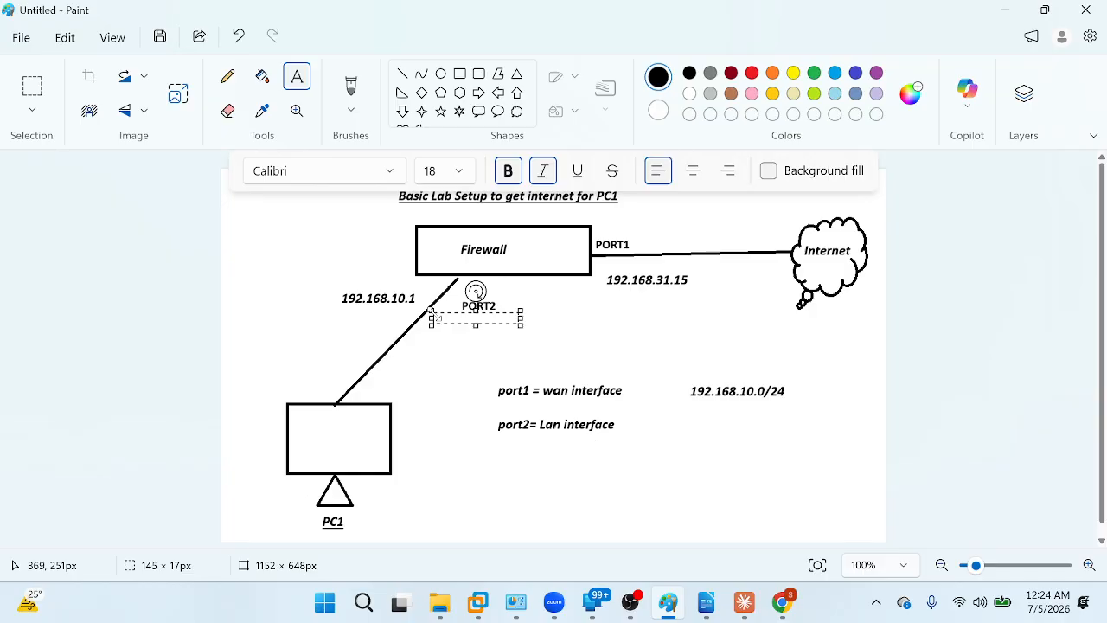
left_click(124, 319)
Step: Switch to the FortiGate page in Chrome and examine port2's settings, IP/Netmask and administrative access in the interface list
key("alt+Tab")
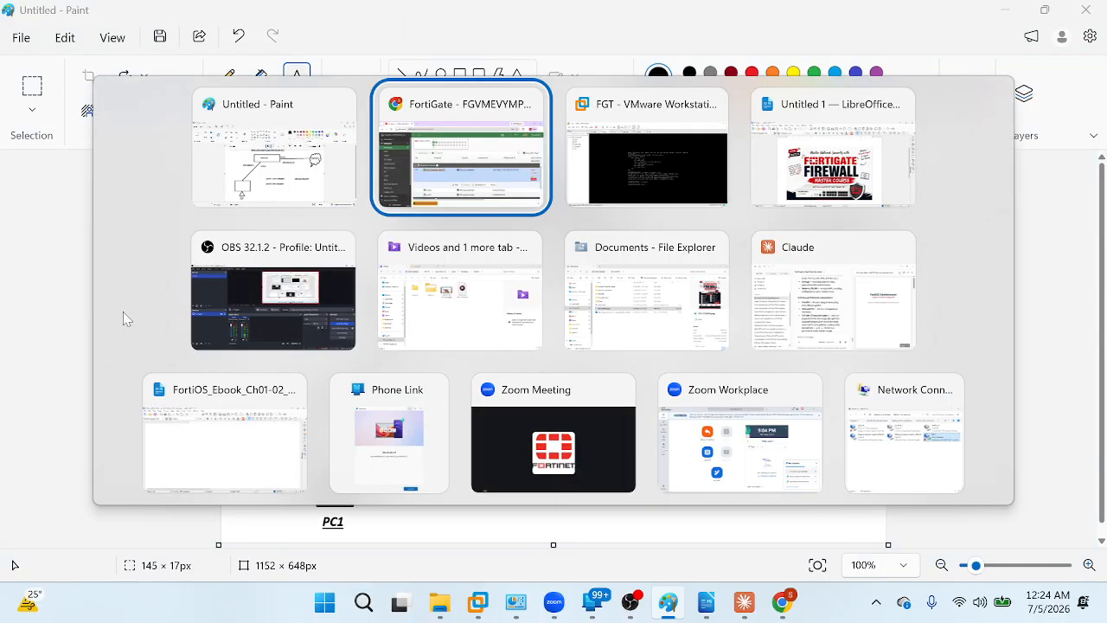
scroll(359, 395, "down", 1)
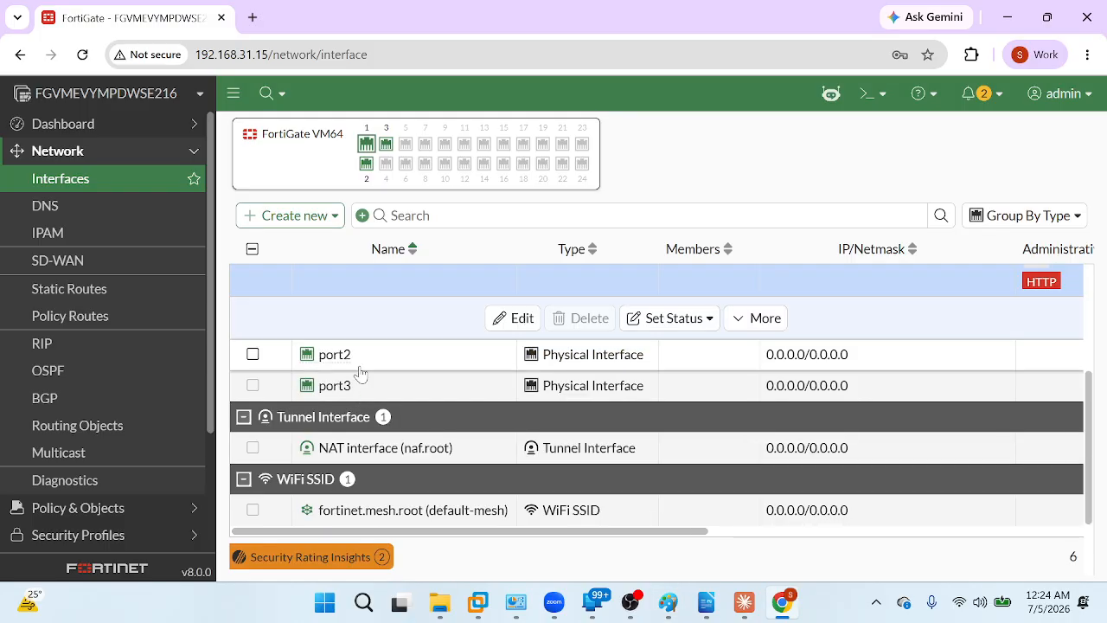
double_click(361, 370)
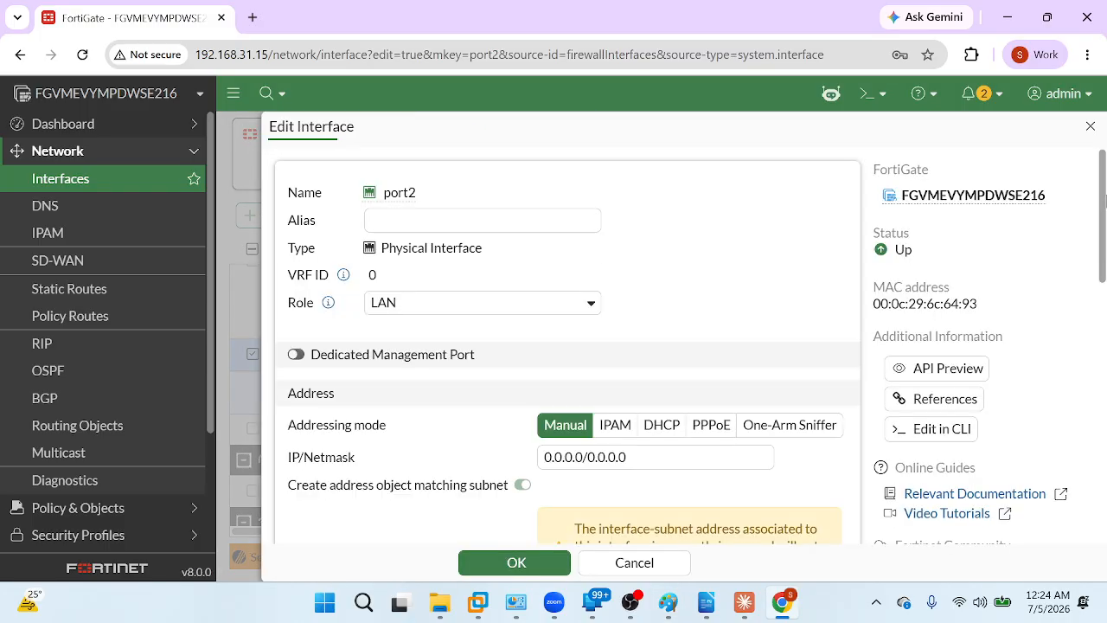
left_click(1090, 130)
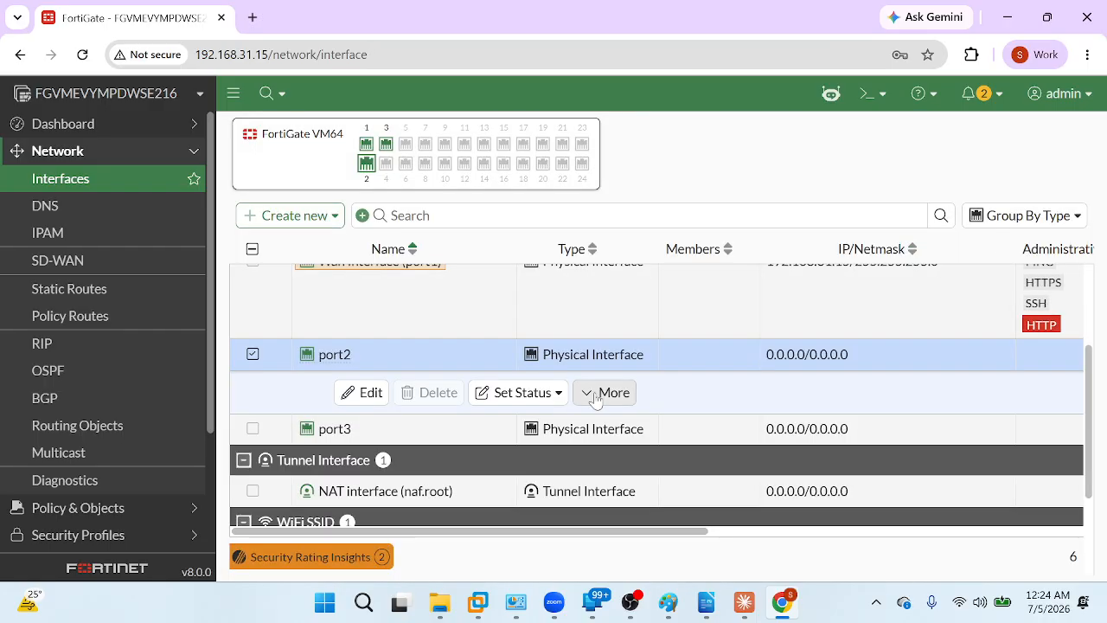
scroll(570, 408, "right", 2)
scroll(570, 408, "right", 5)
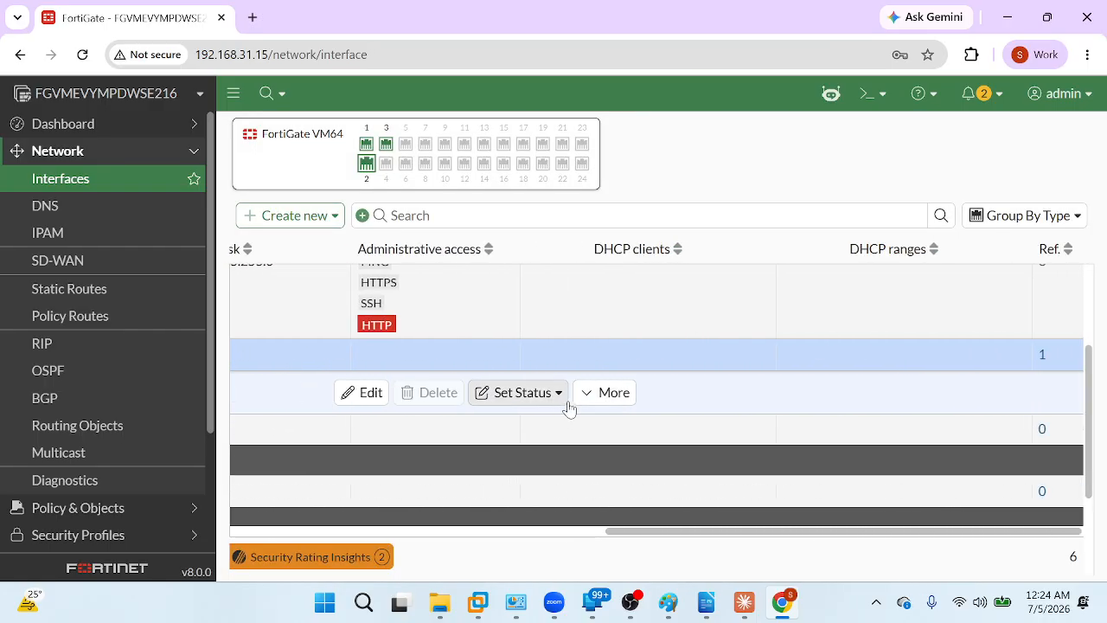
scroll(568, 409, "left", 6)
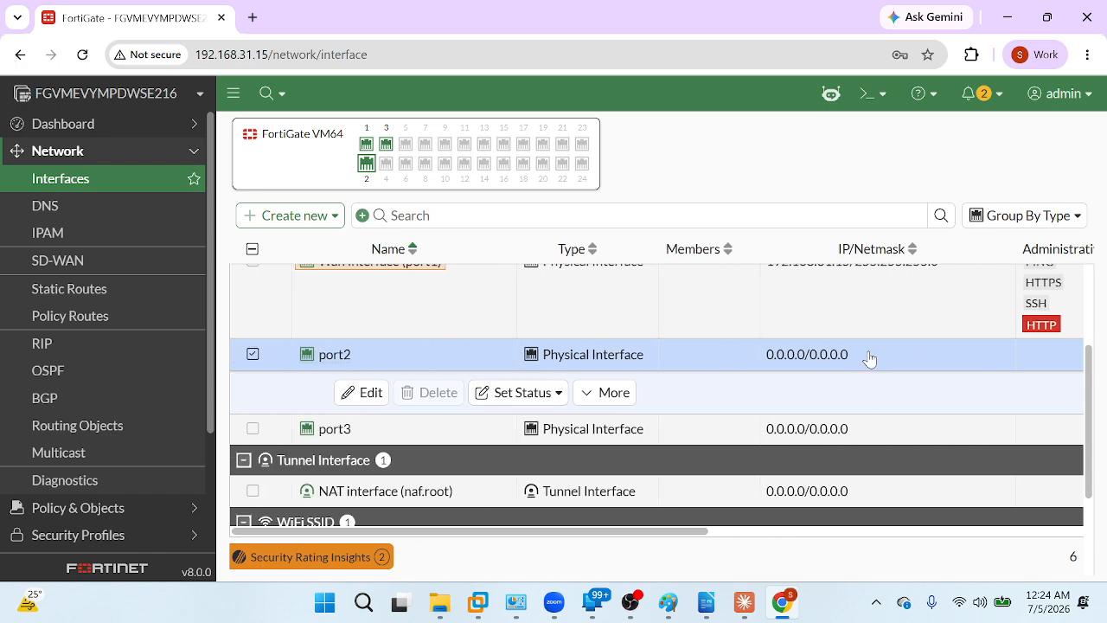
mouse_move(868, 360)
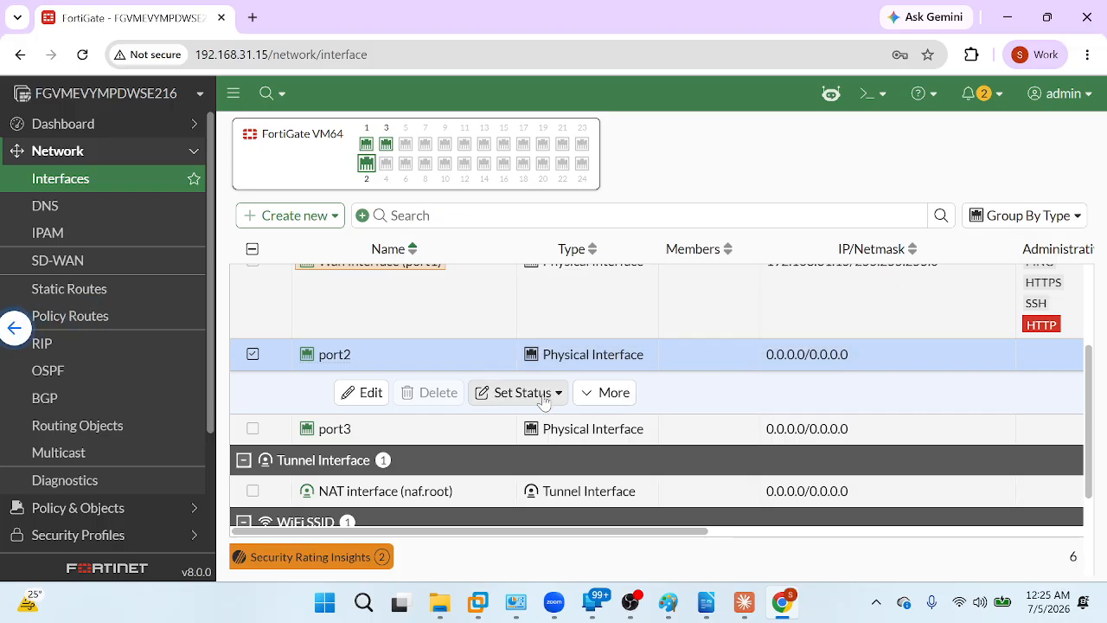
Step: Open port2 for editing, give it the alias "Lan interface" and choose LAN as its role
left_click(370, 393)
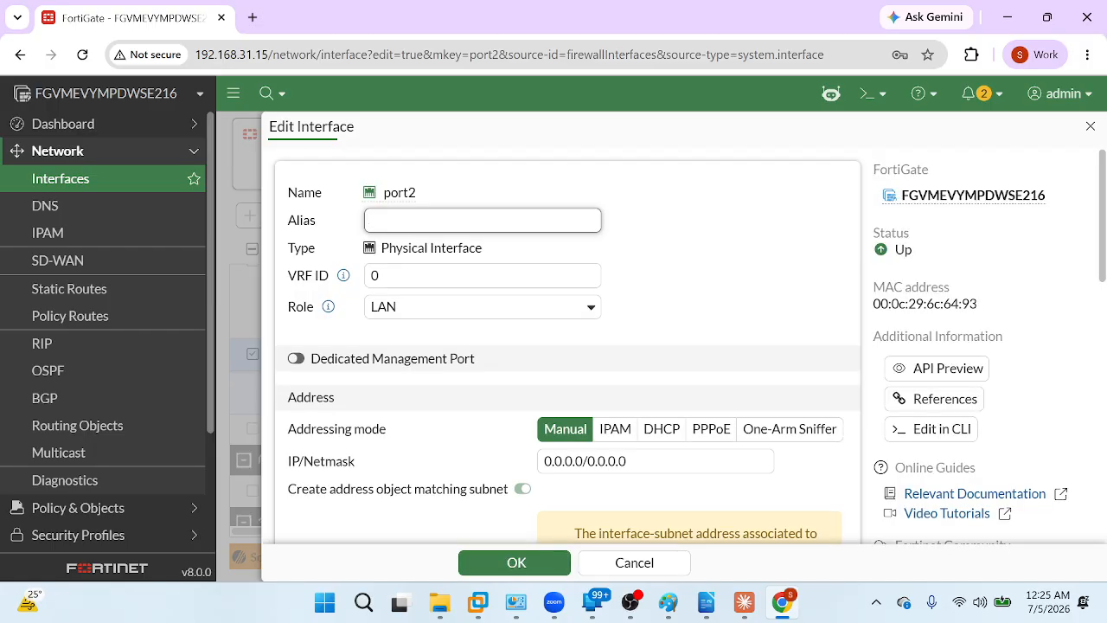
type("Lan interface")
left_click(422, 304)
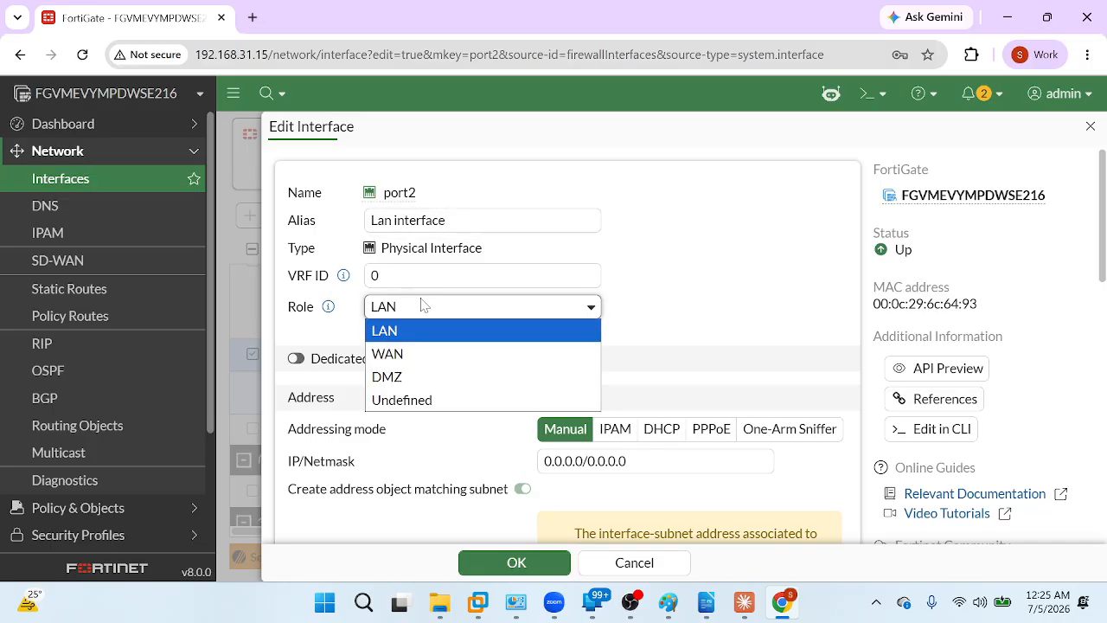
left_click(391, 339)
Step: Set port2's IP/Netmask to 192.168.10.1/24, checking the planned LAN address in the Paint diagram
scroll(637, 385, "down", 1)
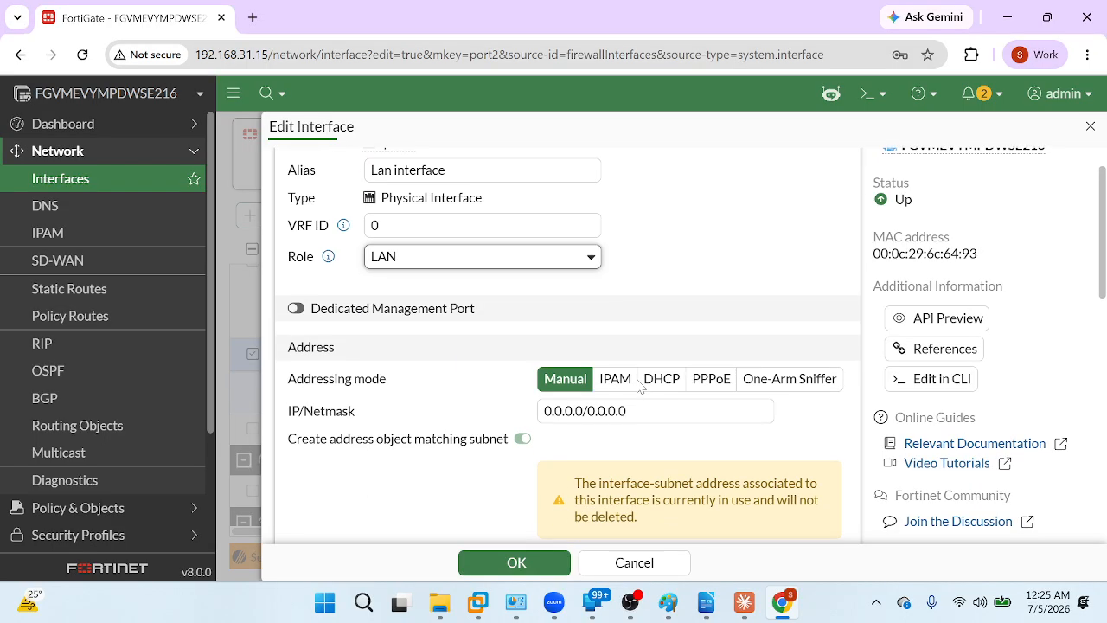
left_click_drag(294, 377, 391, 375)
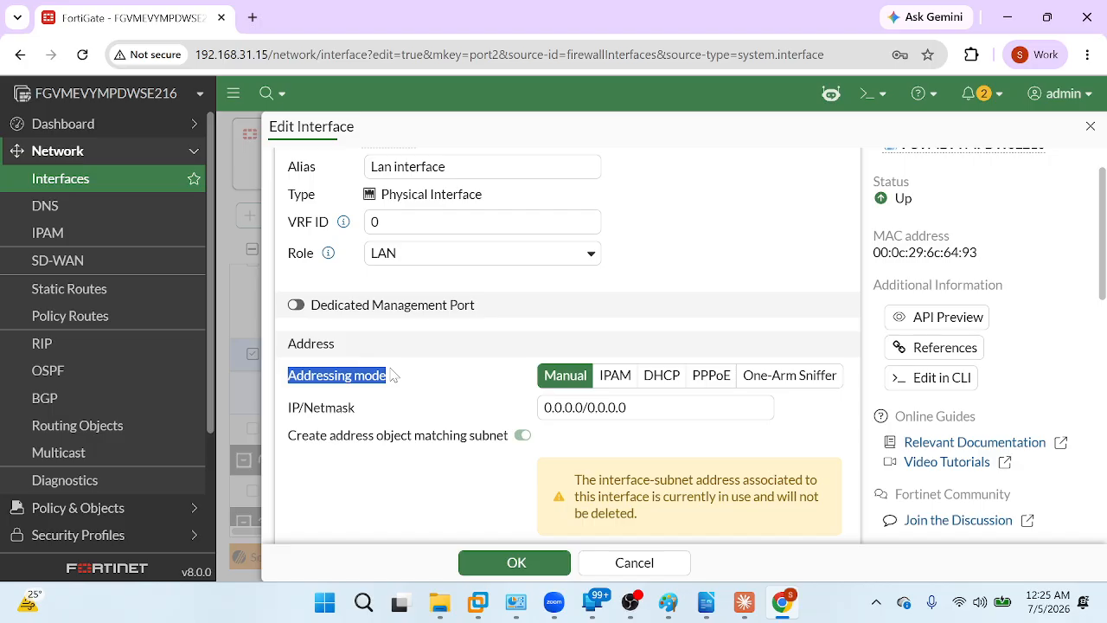
left_click(662, 402)
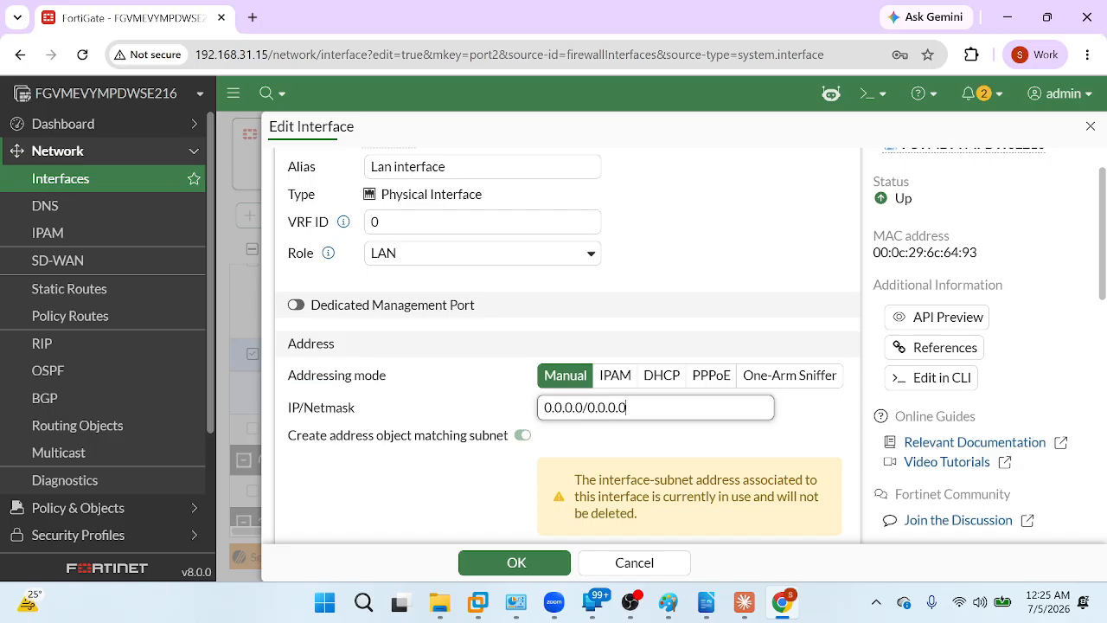
key("BackSpace")
key("BackSpace")
key("BackSpace")
key("BackSpace")
key("BackSpace")
key("BackSpace")
key("BackSpace")
key("BackSpace")
key("BackSpace")
key("BackSpace")
key("BackSpace")
key("BackSpace")
key("BackSpace")
key("BackSpace")
key("BackSpace")
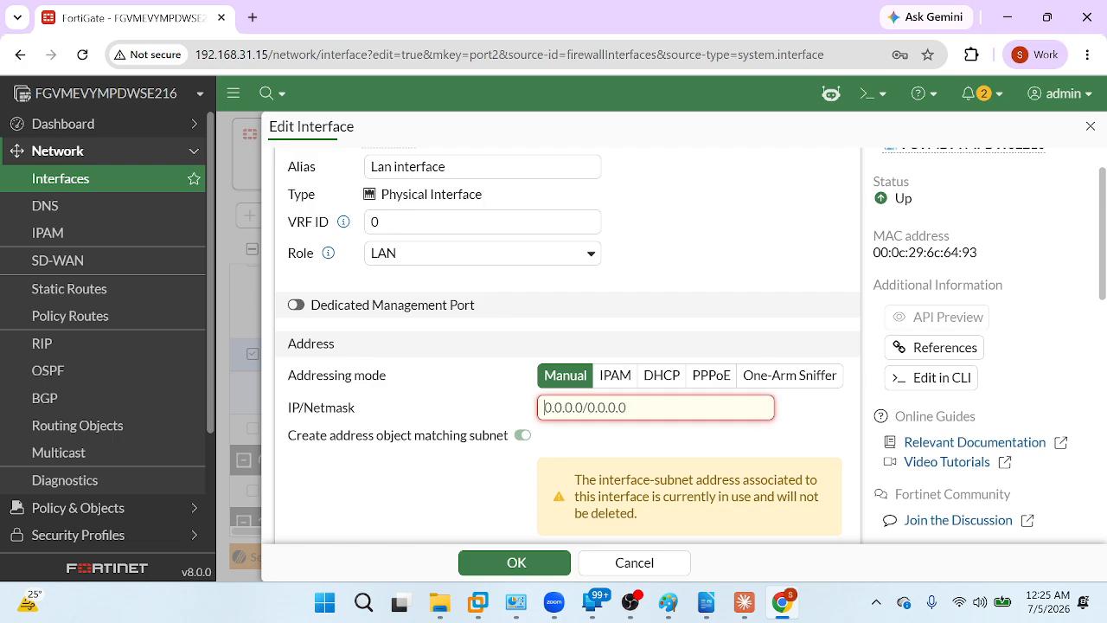
key("alt+Tab")
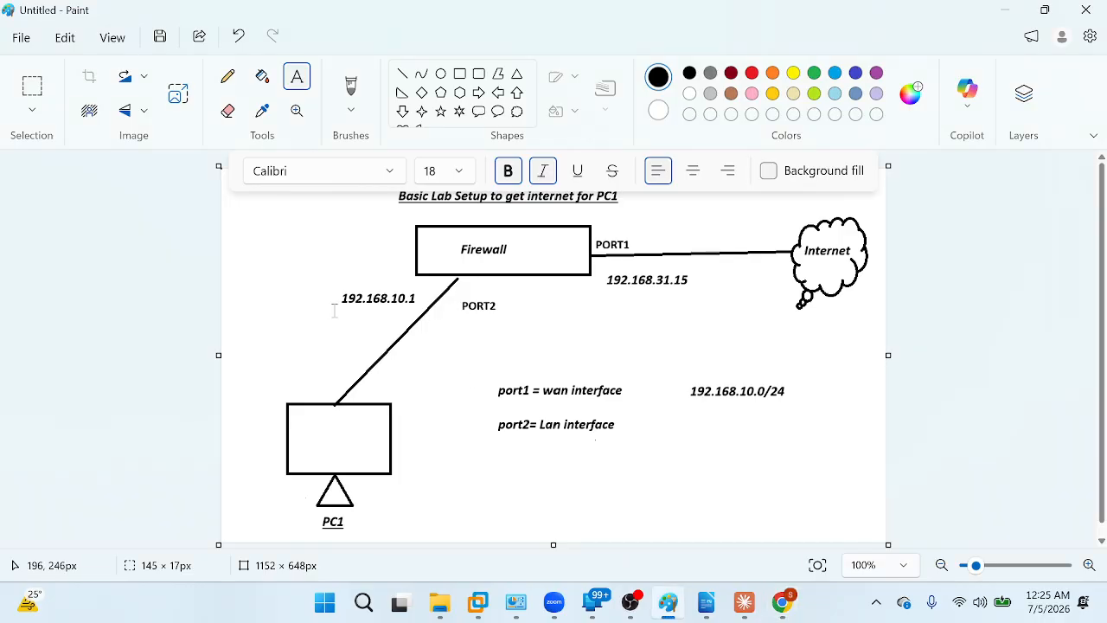
left_click_drag(334, 307, 414, 293)
key("alt+Tab")
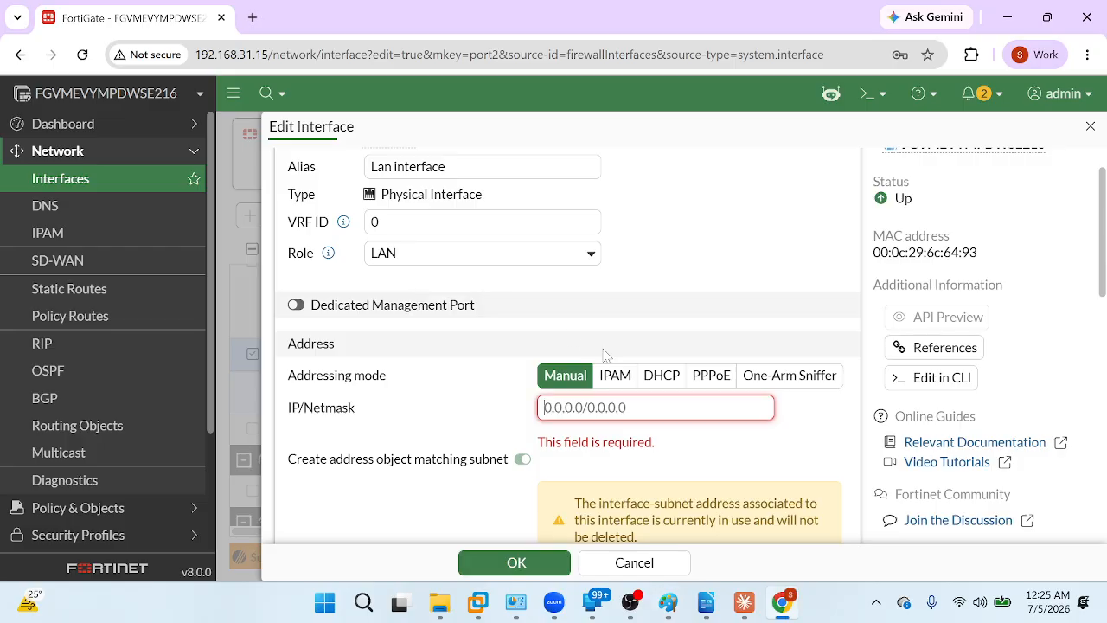
type("18")
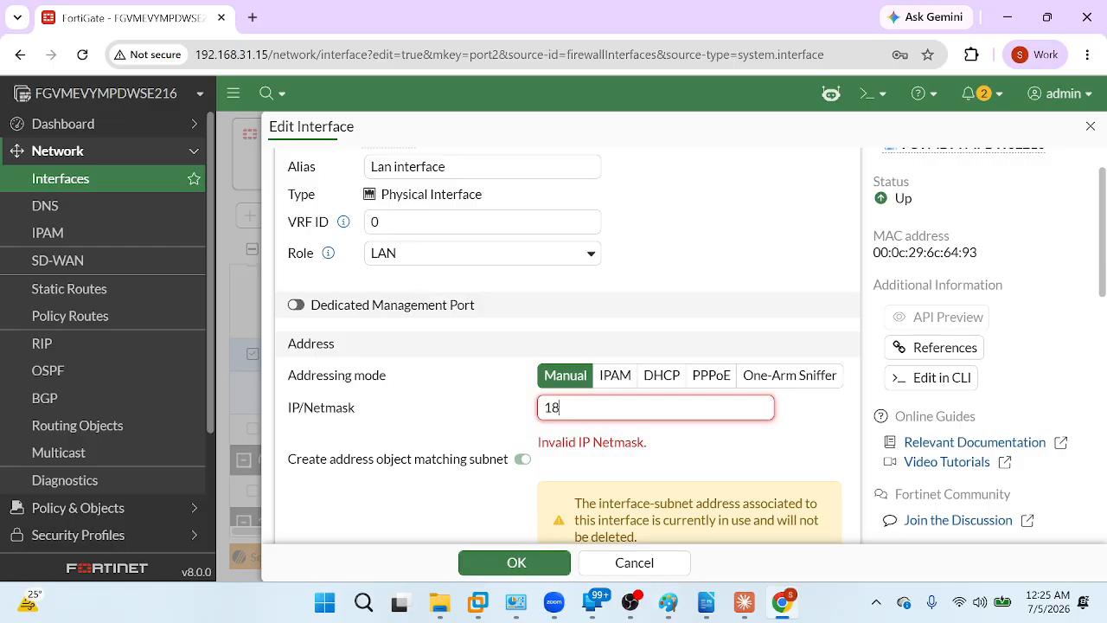
type("2.168.10.1/24")
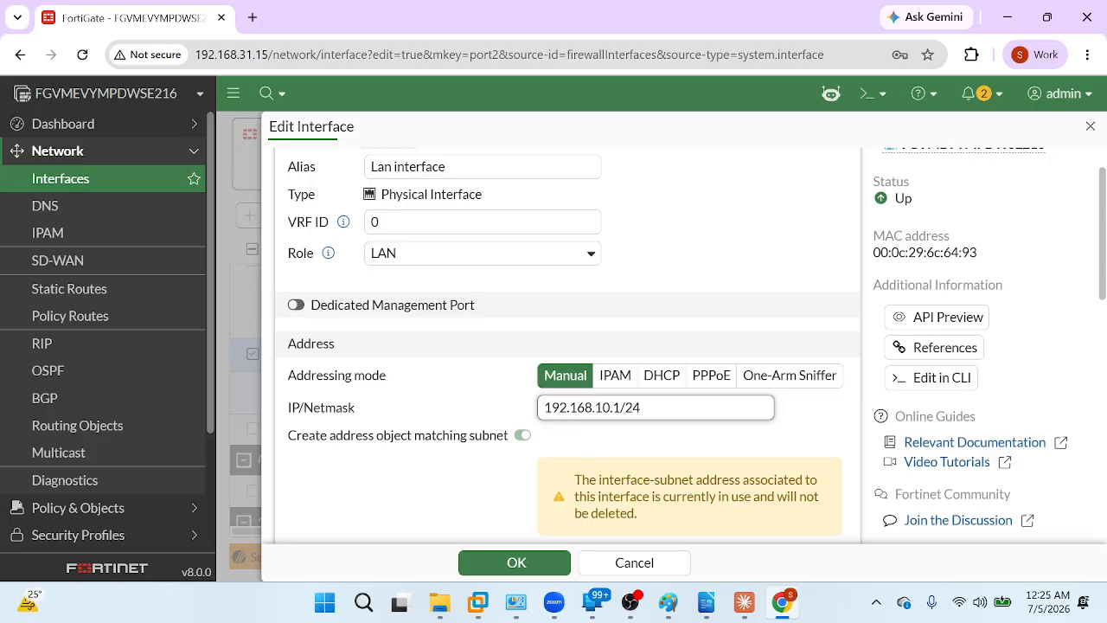
Step: Allow HTTPS, PING and SSH as IPv4 administrative access on port2
scroll(549, 443, "down", 3)
scroll(548, 443, "down", 2)
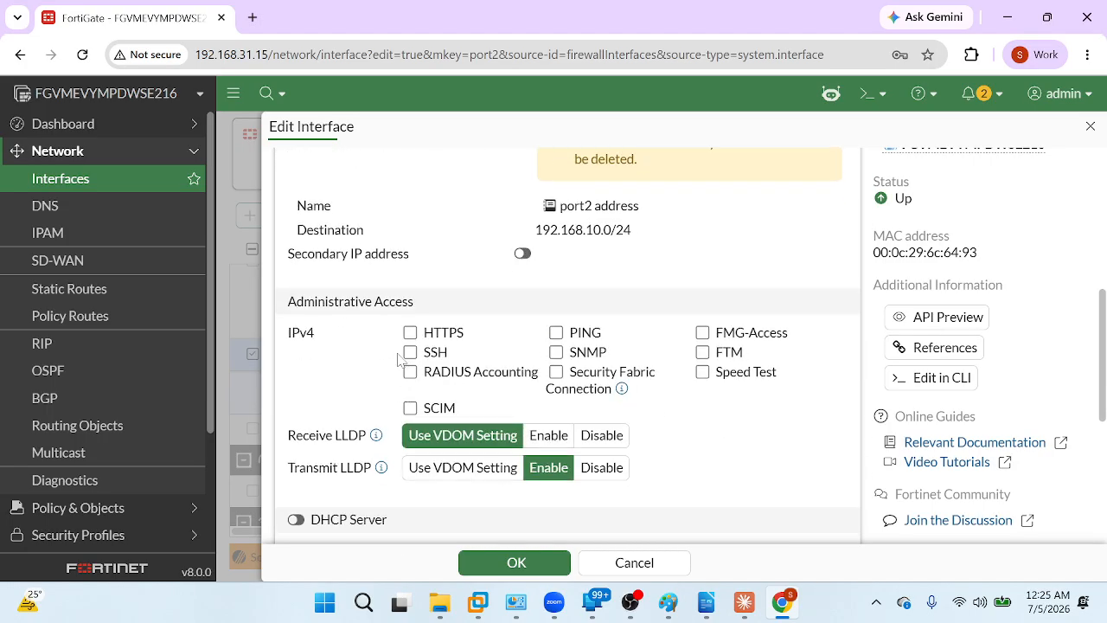
left_click(411, 335)
left_click(555, 335)
left_click(410, 353)
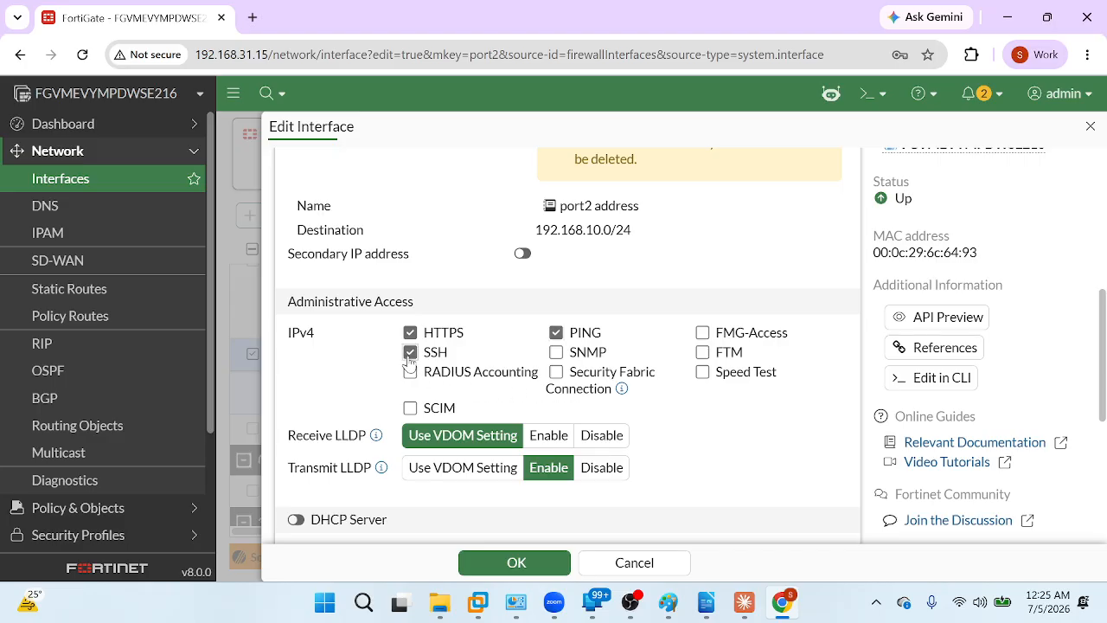
Step: Enable the DHCP server on port2 and review the interface's addressing and administrative access settings
scroll(500, 358, "down", 3)
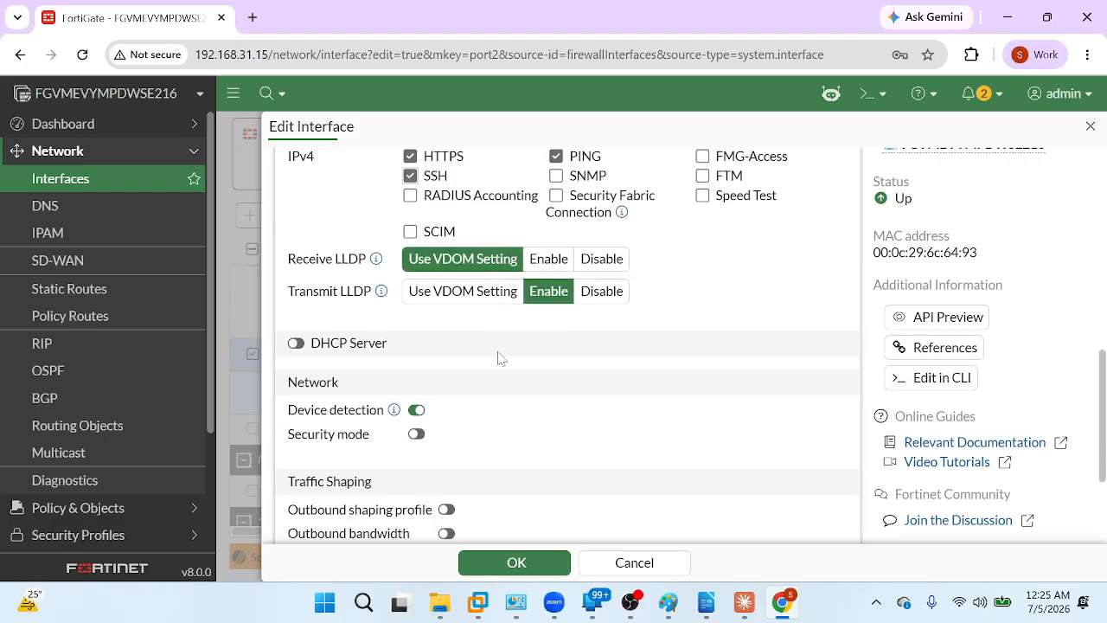
scroll(500, 358, "down", 1)
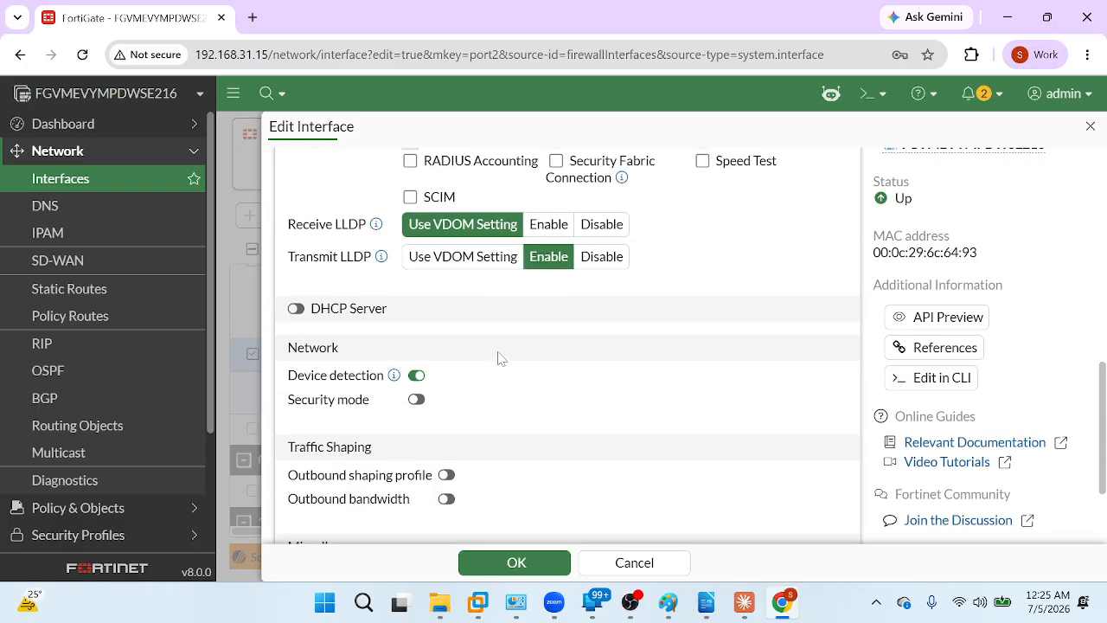
left_click(297, 309)
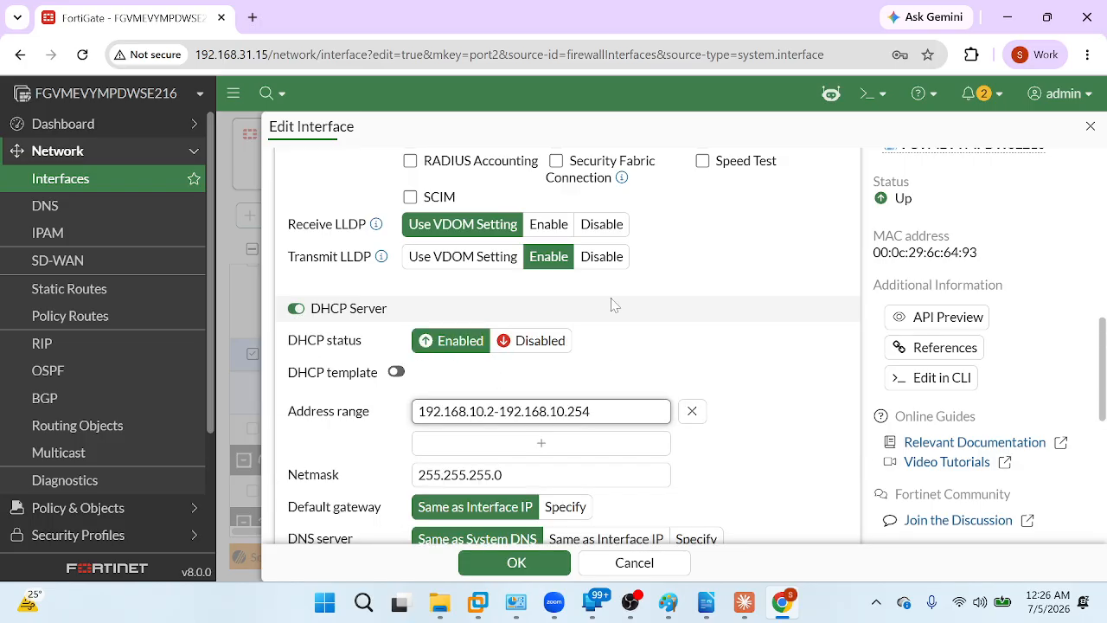
scroll(614, 307, "up", 5)
scroll(614, 311, "up", 4)
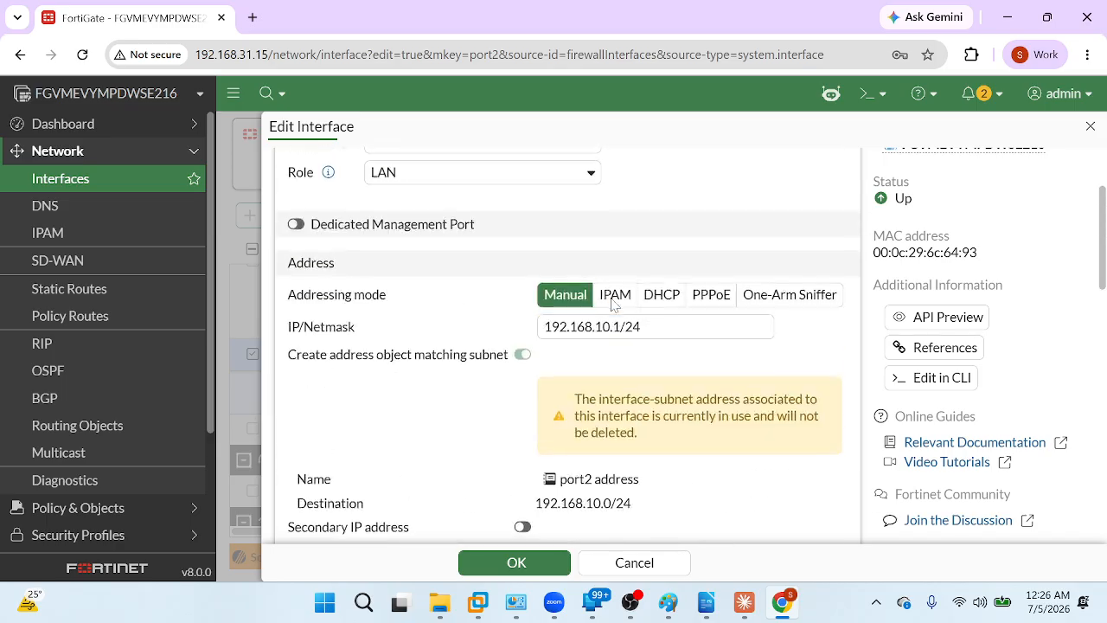
scroll(629, 350, "down", 9)
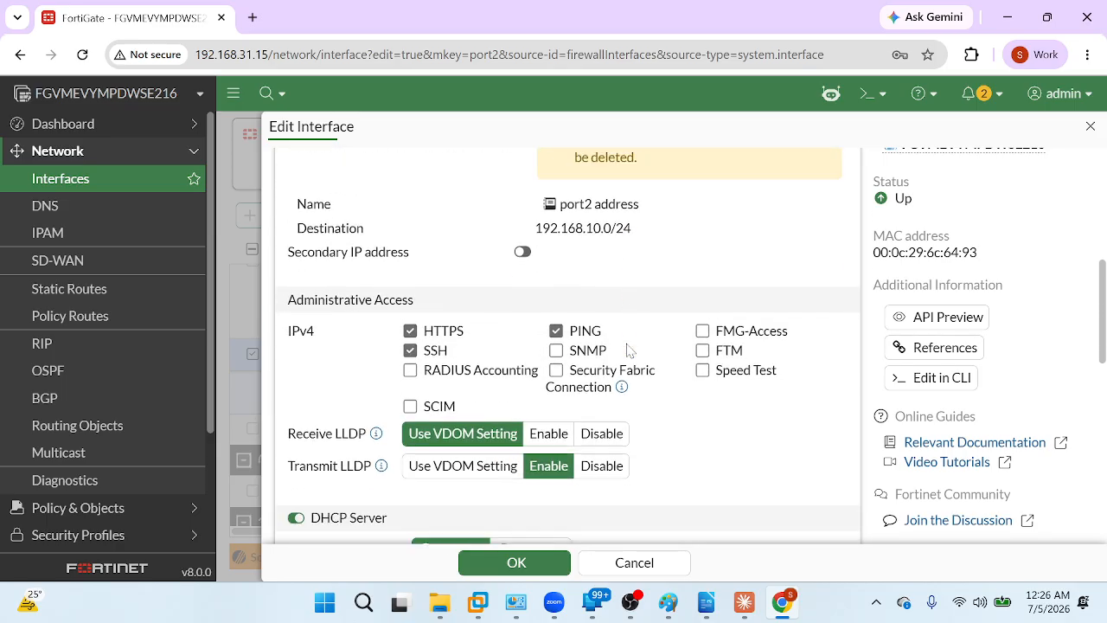
Step: Set the port2 DHCP server's address range to 192.168.10.200-192.168.10.254
scroll(629, 350, "down", 1)
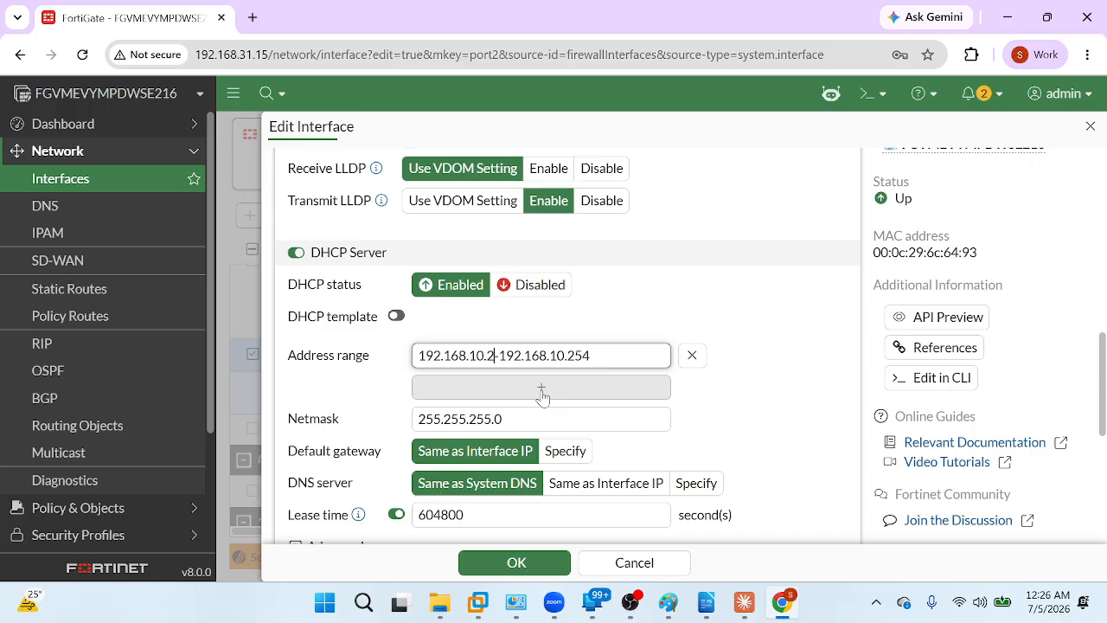
key("BackSpace")
key("BackSpace")
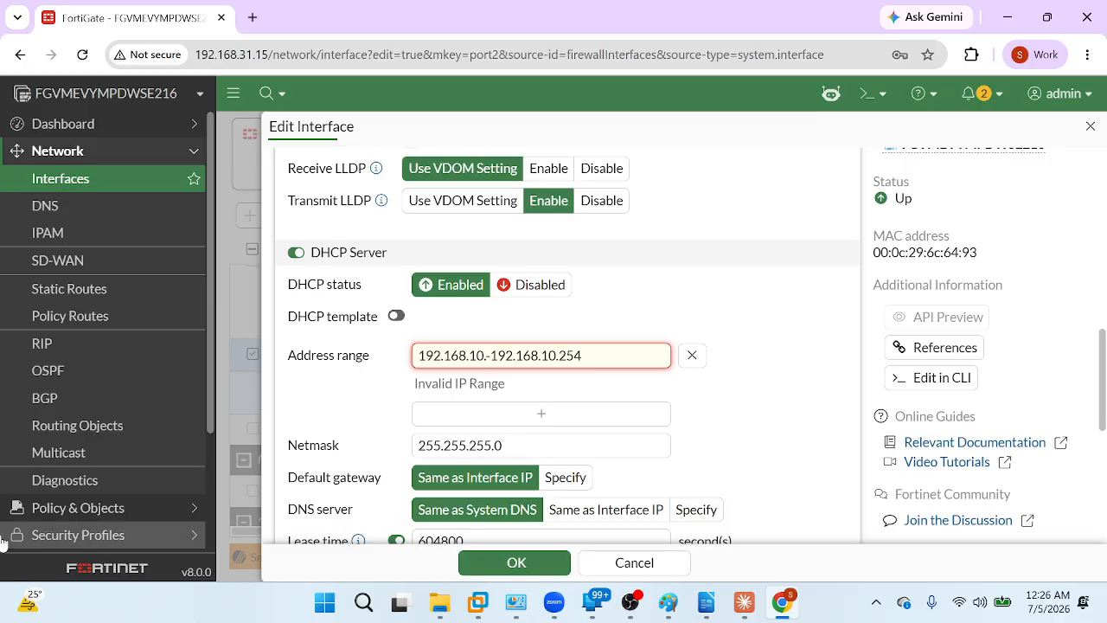
type("200")
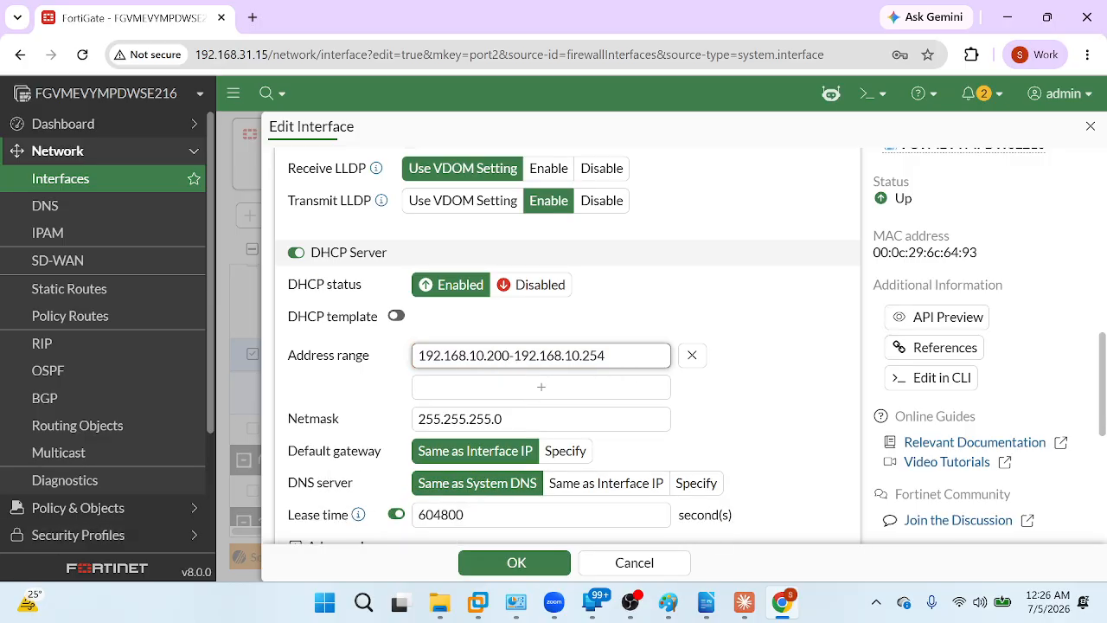
left_click(502, 418)
scroll(546, 430, "down", 2)
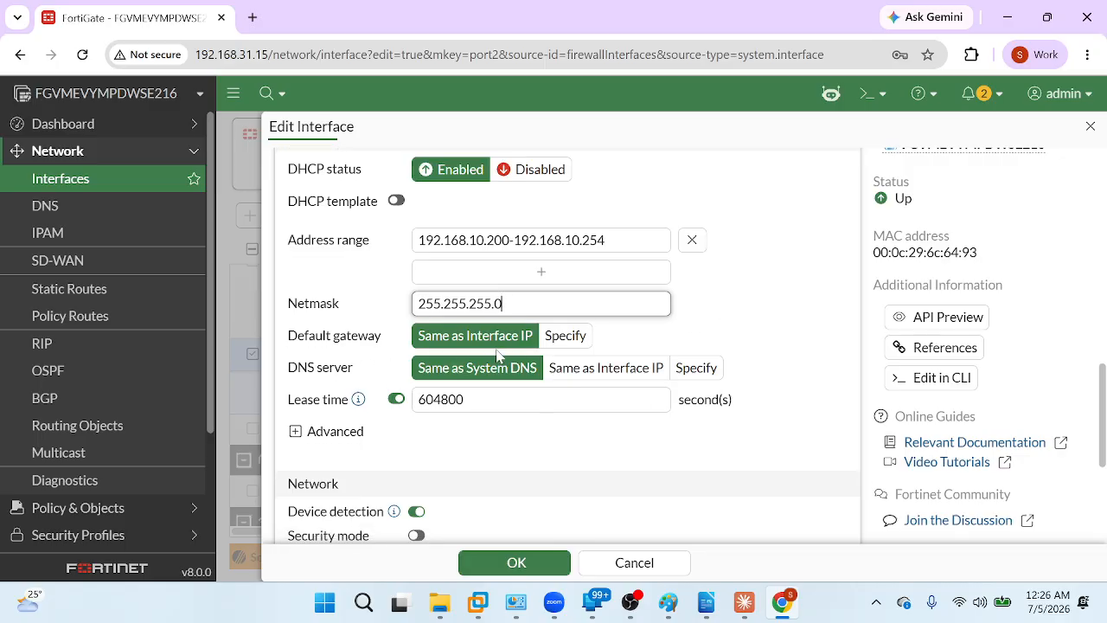
Step: Review port2's administrative access, DHCP and network settings, then save the interface
scroll(774, 242, "up", 3)
scroll(774, 242, "up", 3)
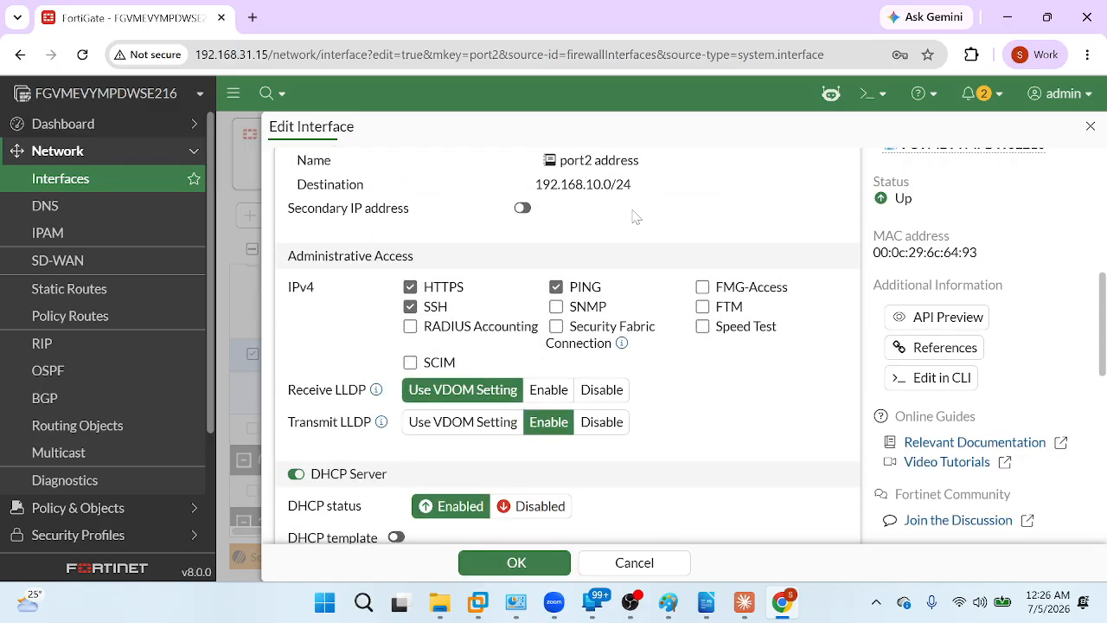
scroll(636, 216, "up", 4)
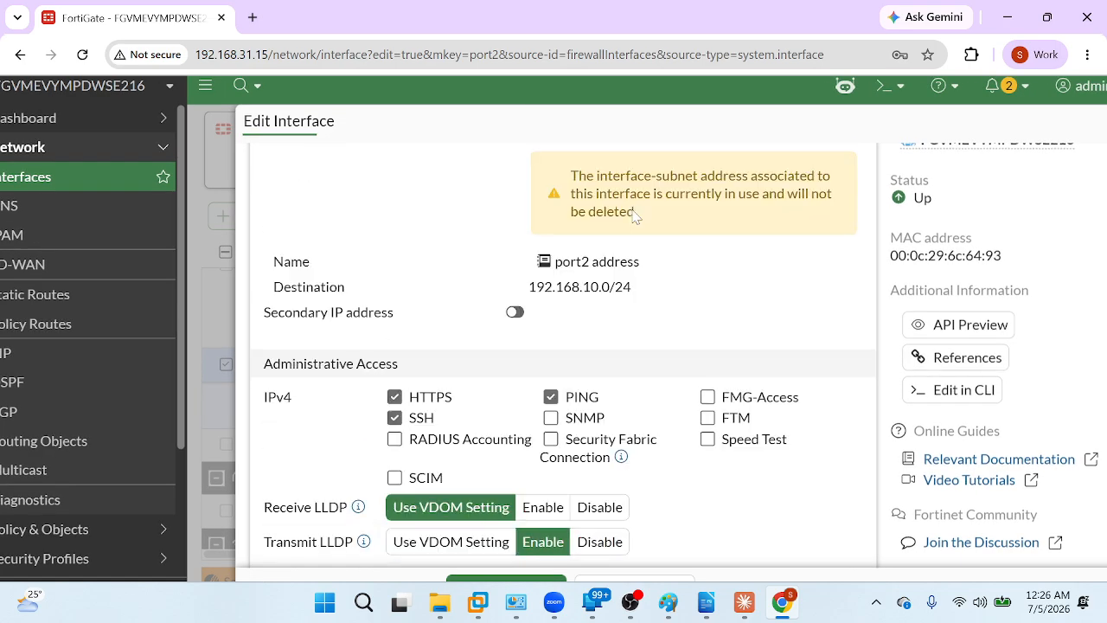
scroll(630, 242, "down", 10)
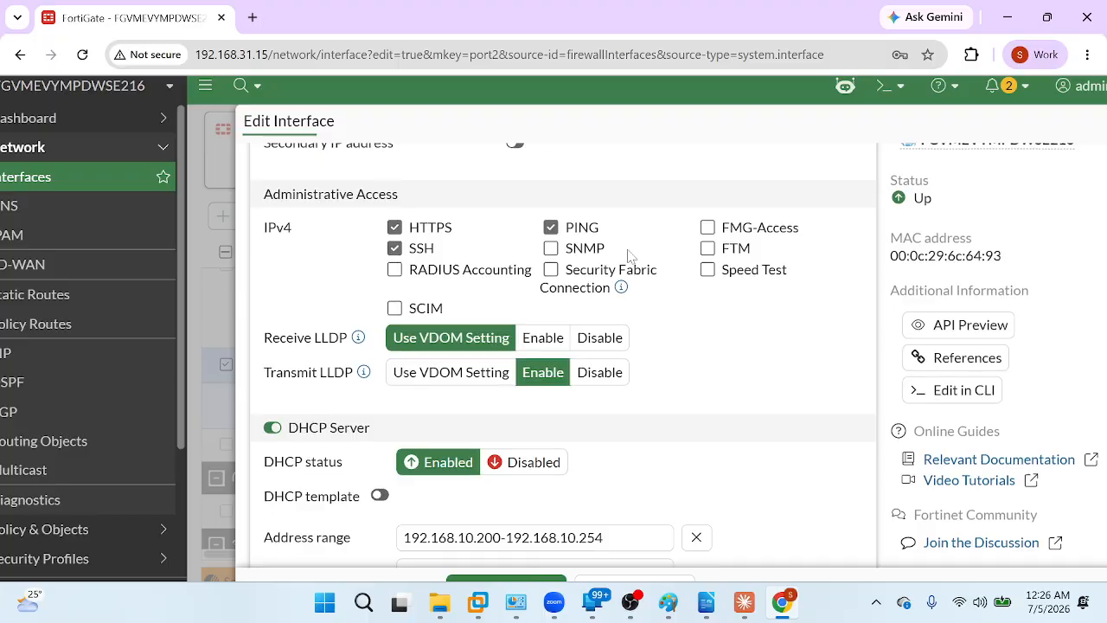
scroll(629, 257, "down", 2)
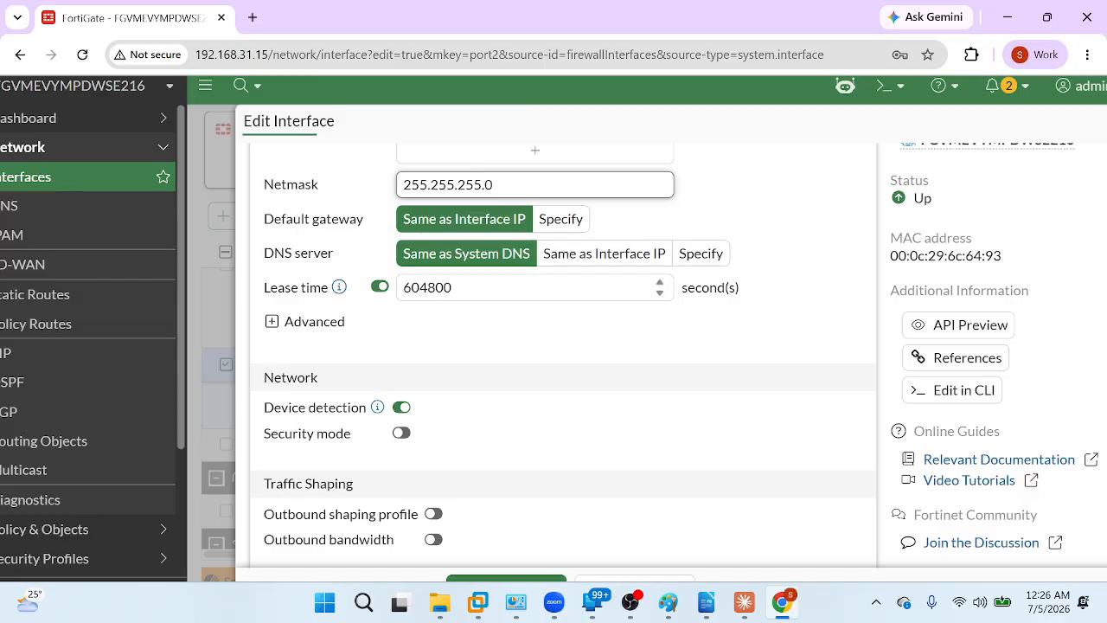
scroll(539, 364, "down", 5)
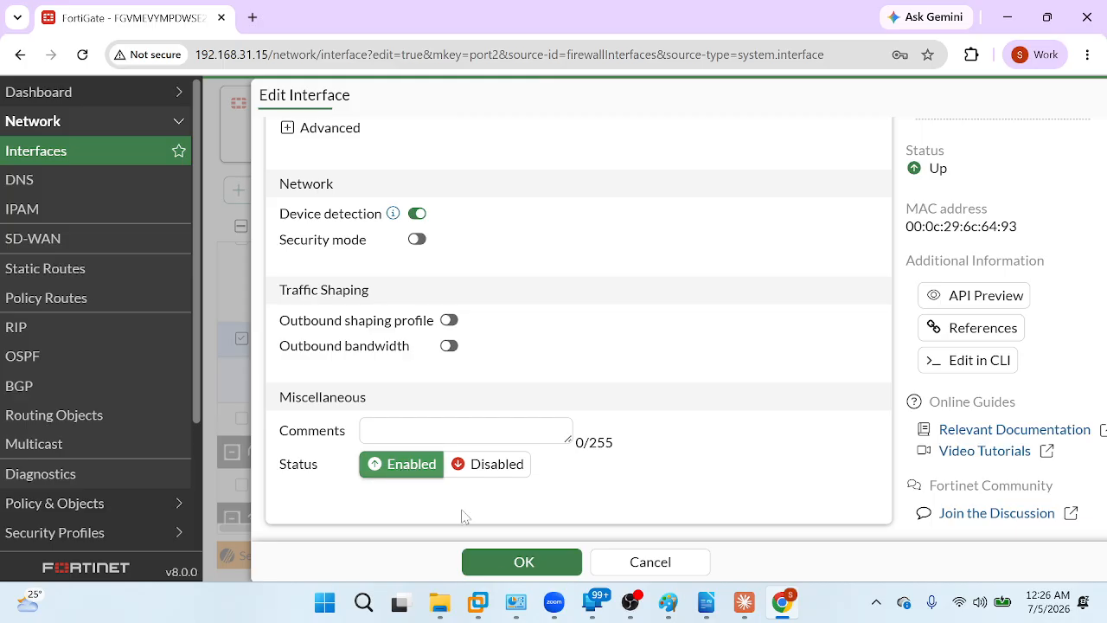
left_click(515, 571)
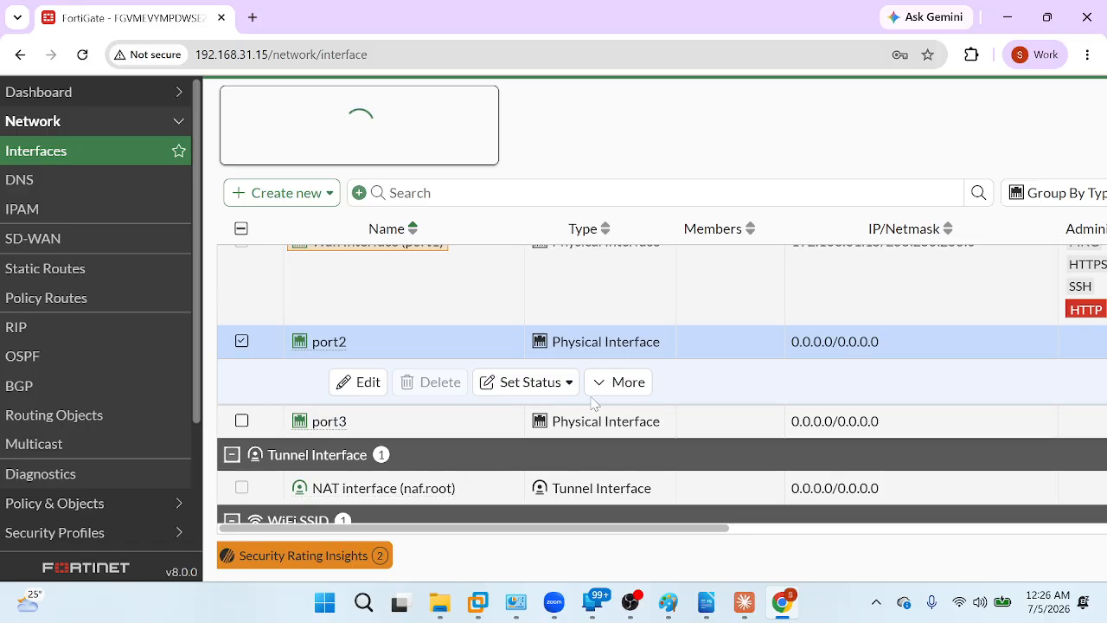
Step: Check the IP/netmask and administrative access of port1 and port2 in the interface list
scroll(737, 376, "right", 3)
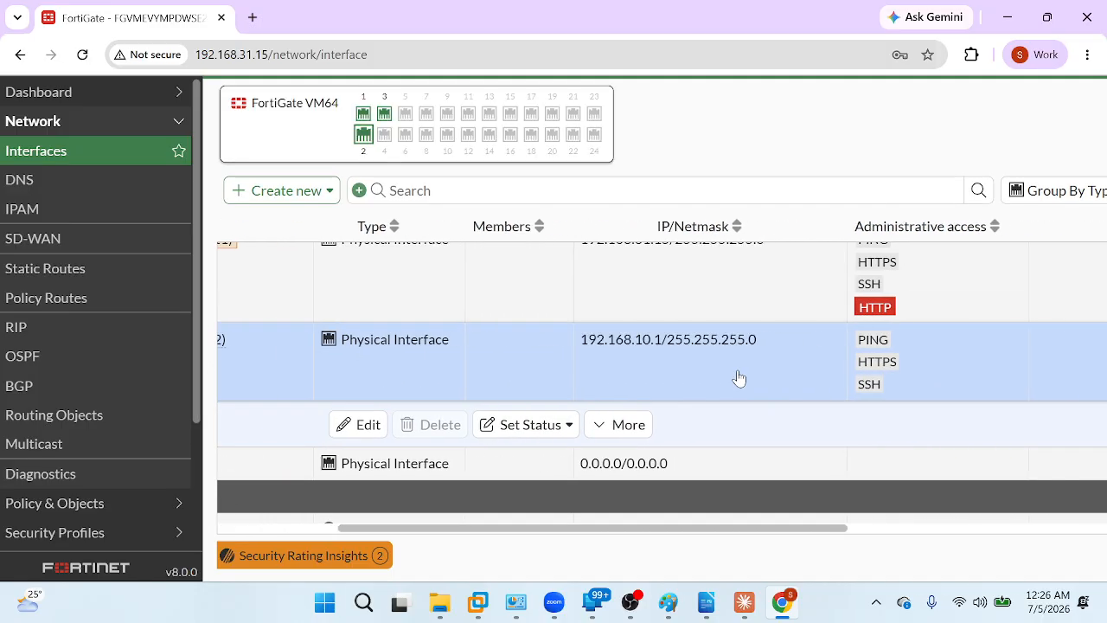
scroll(739, 378, "right", 2)
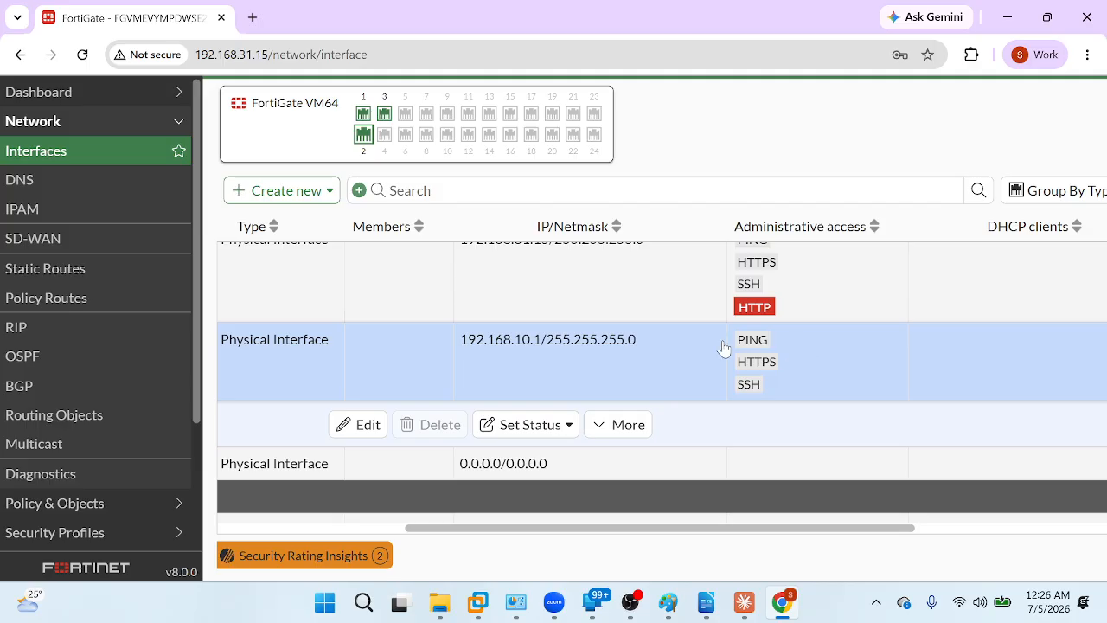
scroll(723, 348, "left", 5)
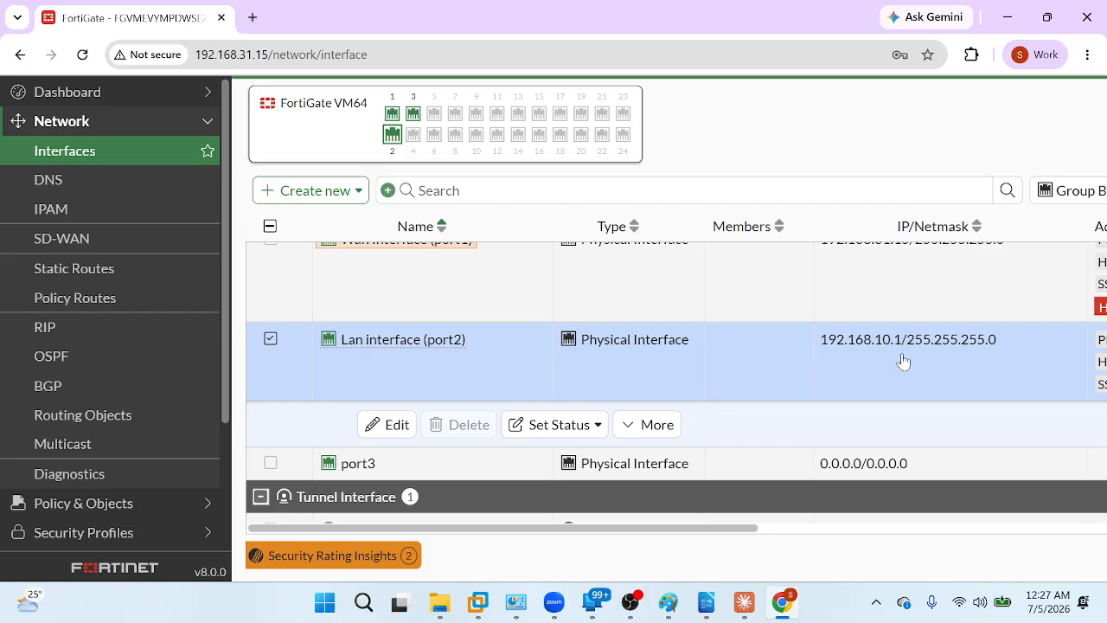
scroll(903, 361, "down", 1)
scroll(902, 361, "up", 3)
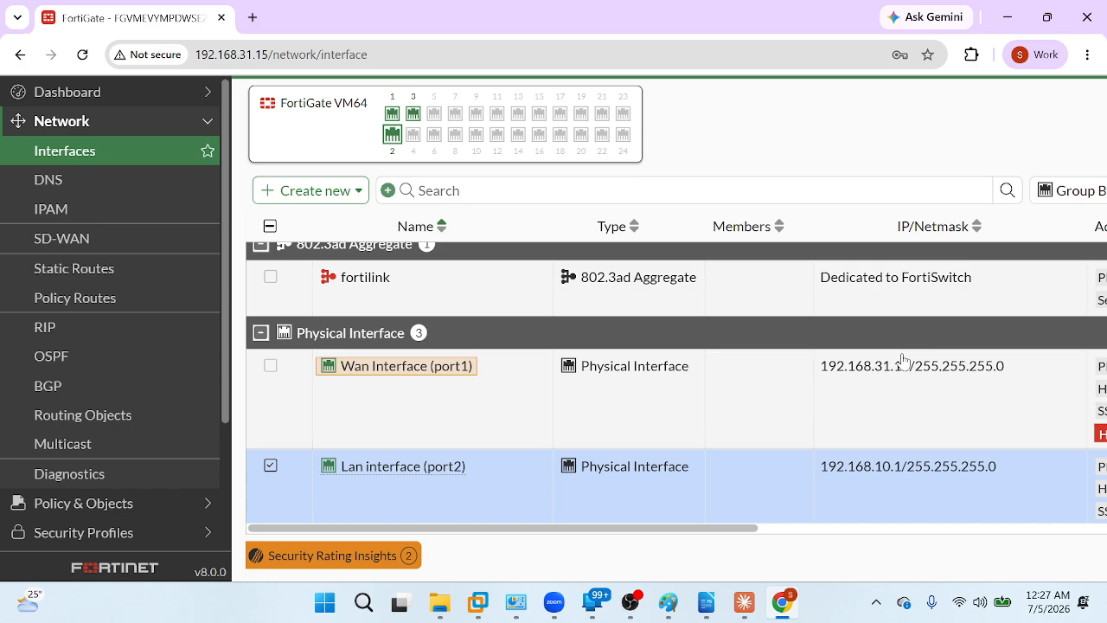
scroll(902, 361, "right", 5)
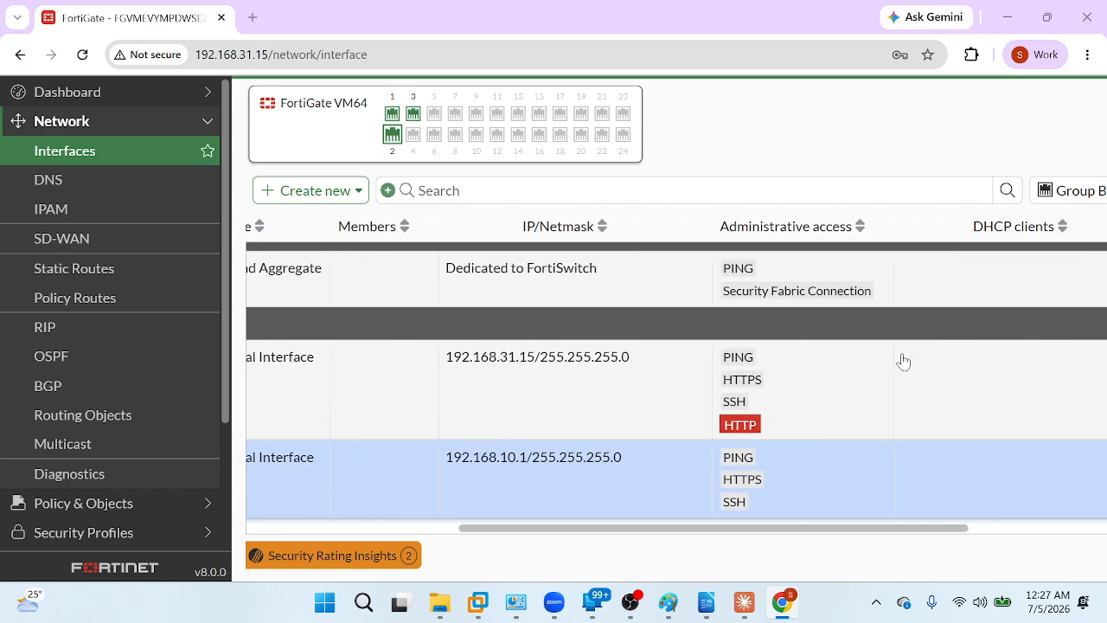
Step: Switch to Paint and add the note "Static route" below the port2 note in the lab diagram
key("alt+Tab")
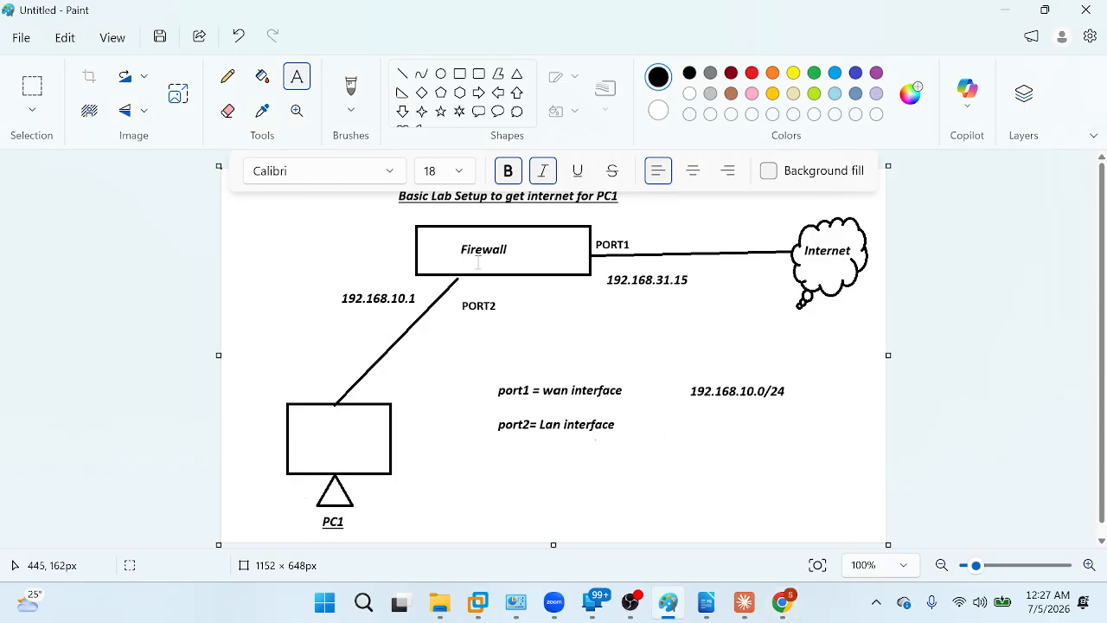
left_click(474, 453)
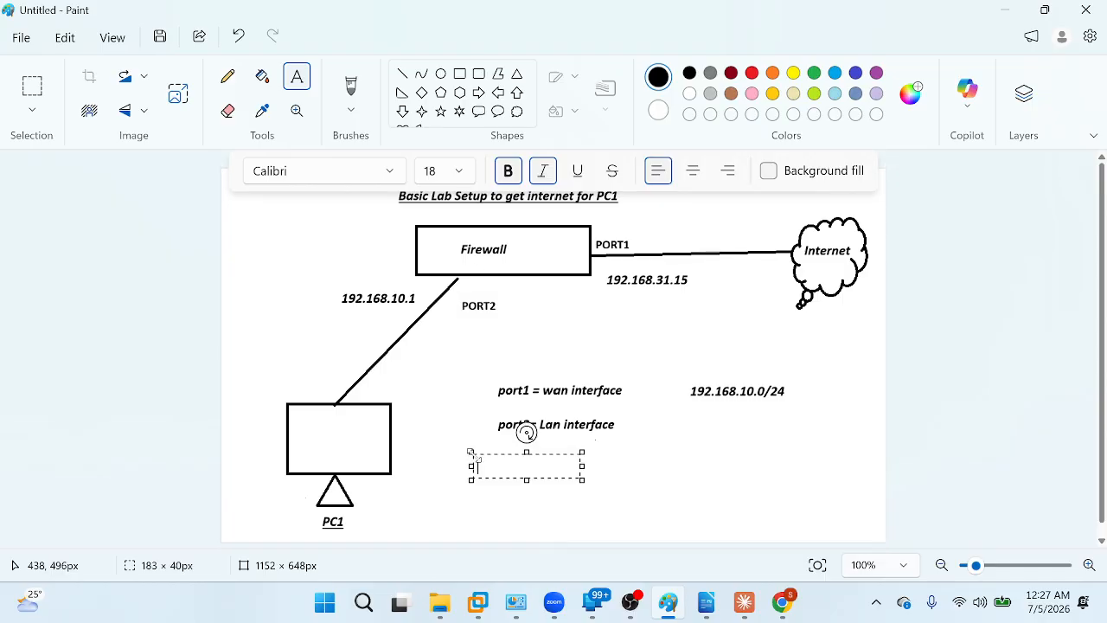
type("static route")
key("Return")
type("D")
key("BackSpace")
type("Static")
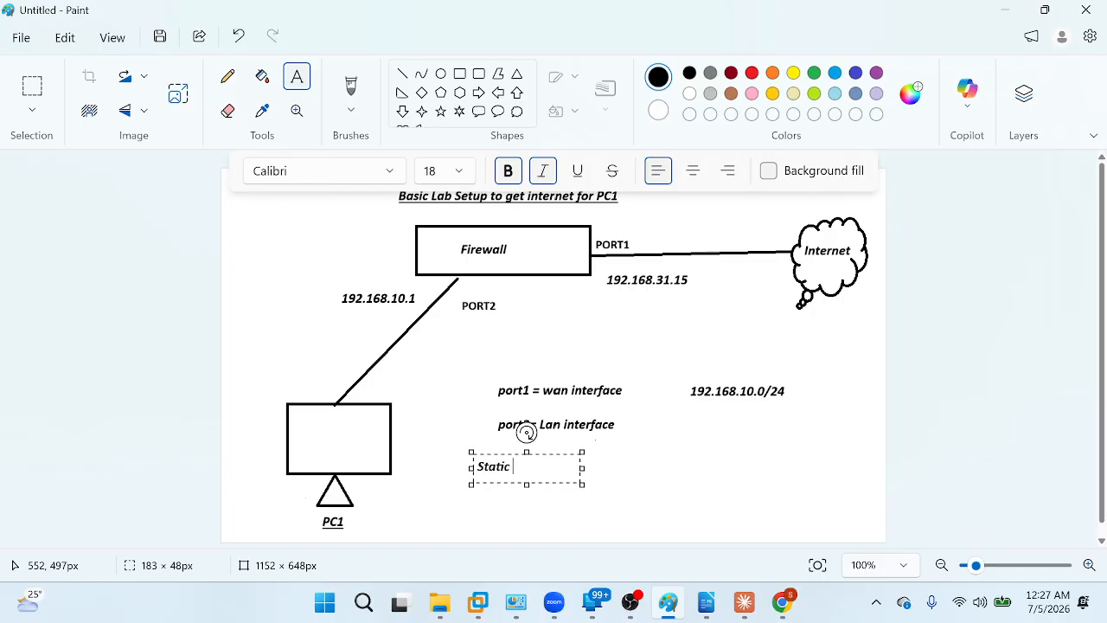
type(" route")
key("Return")
Step: Return to FortiGate in Chrome and delete the existing 0.0.0.0/0 static route through Wan Interface (port1)
key("alt+Tab")
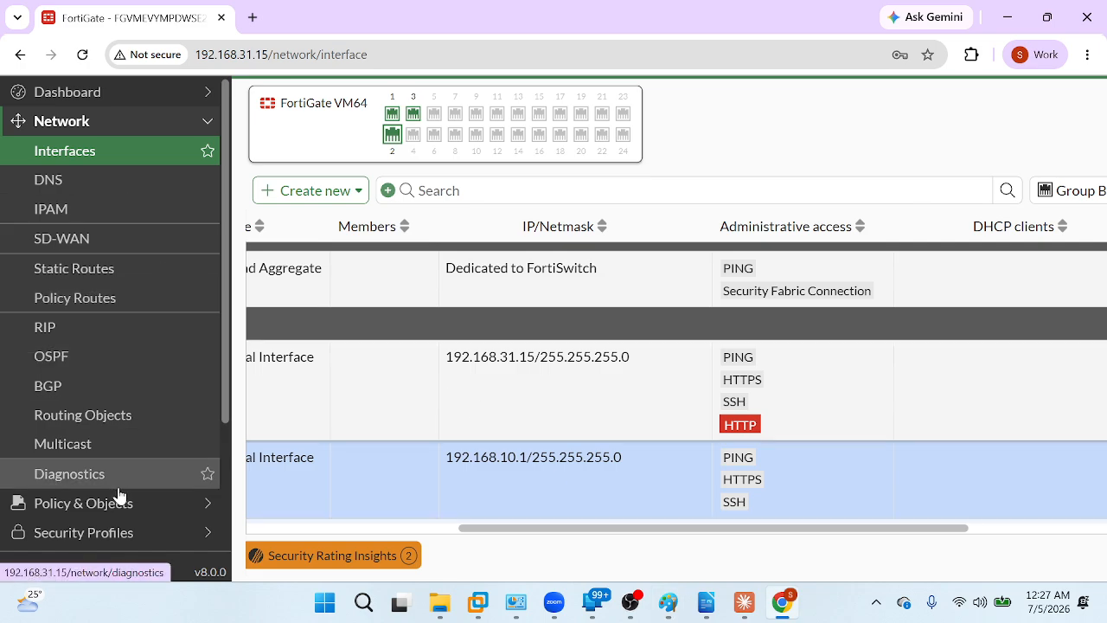
left_click(112, 121)
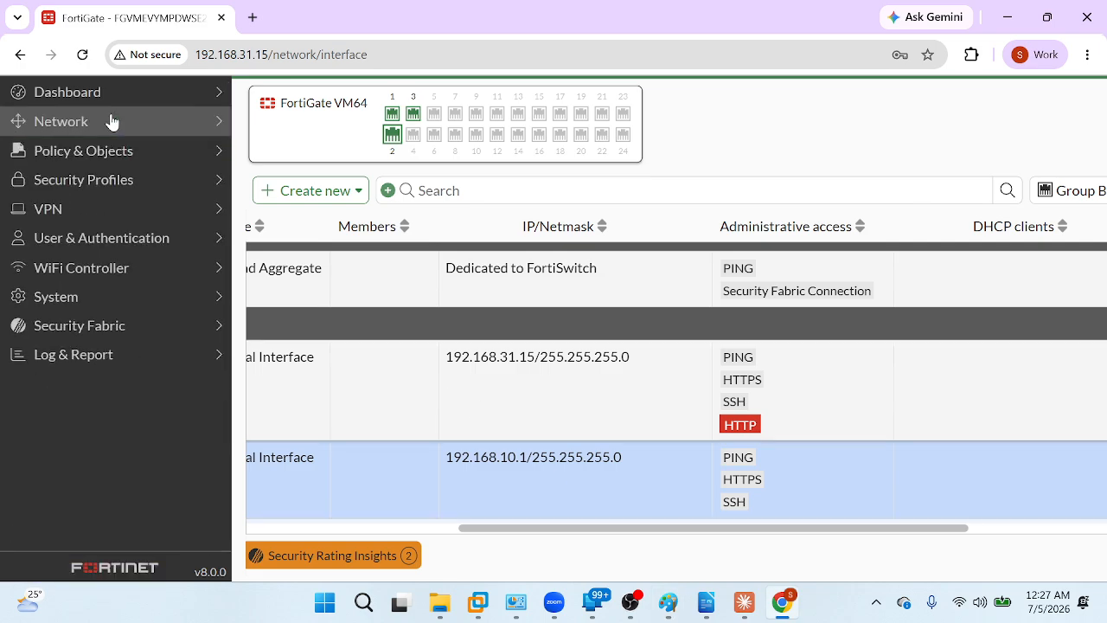
left_click(112, 122)
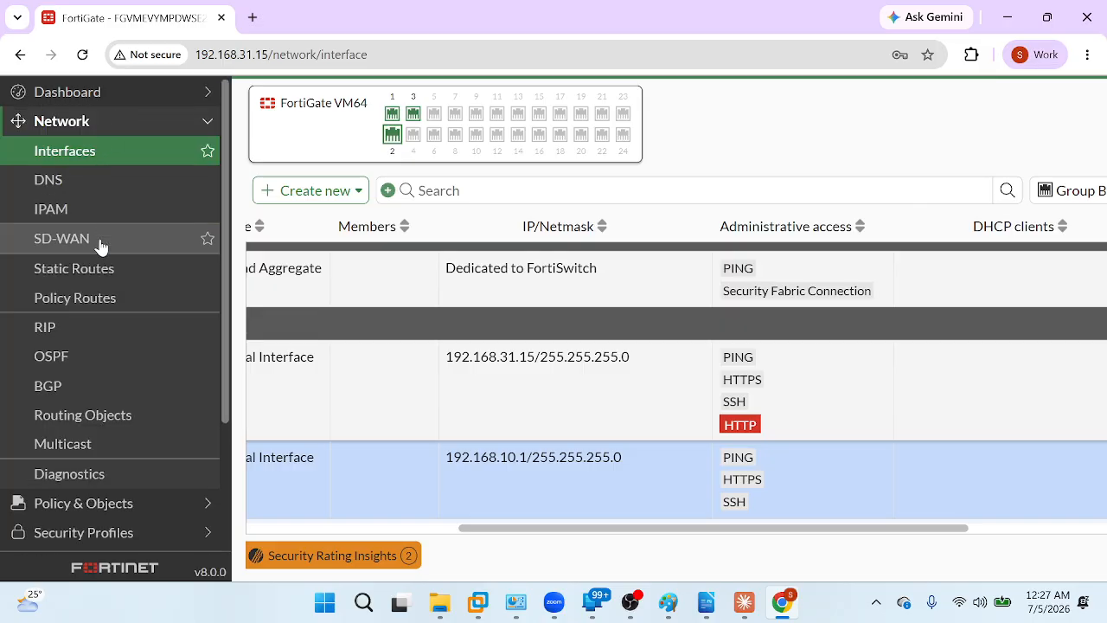
left_click(101, 271)
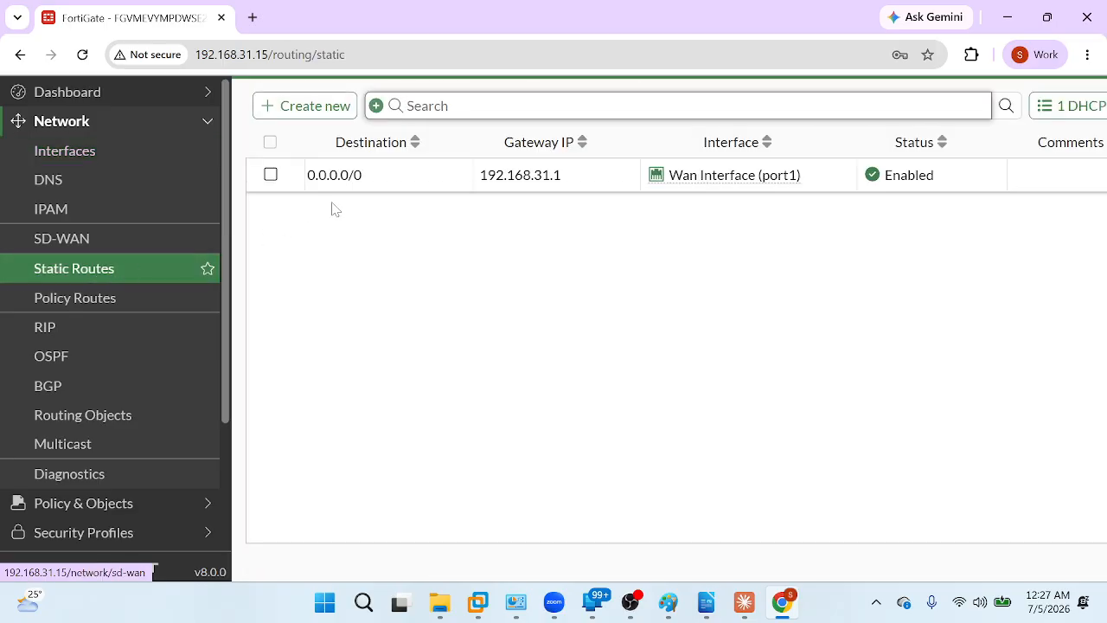
left_click(354, 189)
left_click(597, 217)
left_click(541, 367)
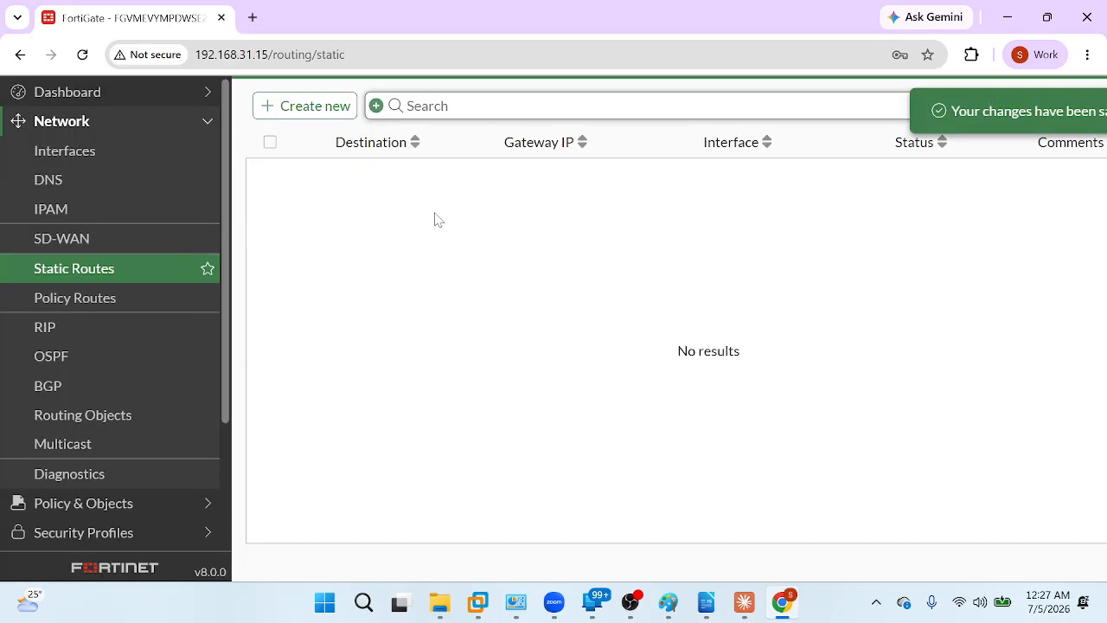
Step: Start a new static route with destination subnet 0.0.0.0/0.0.0.0 and gateway address 192.168.31.1
left_click(311, 118)
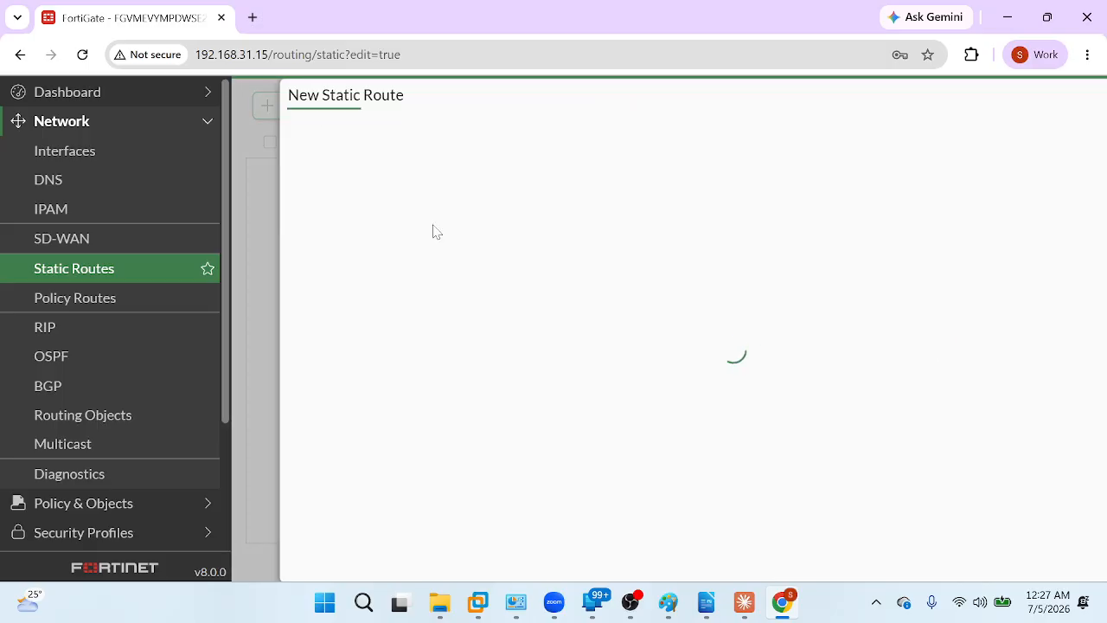
left_click(583, 203)
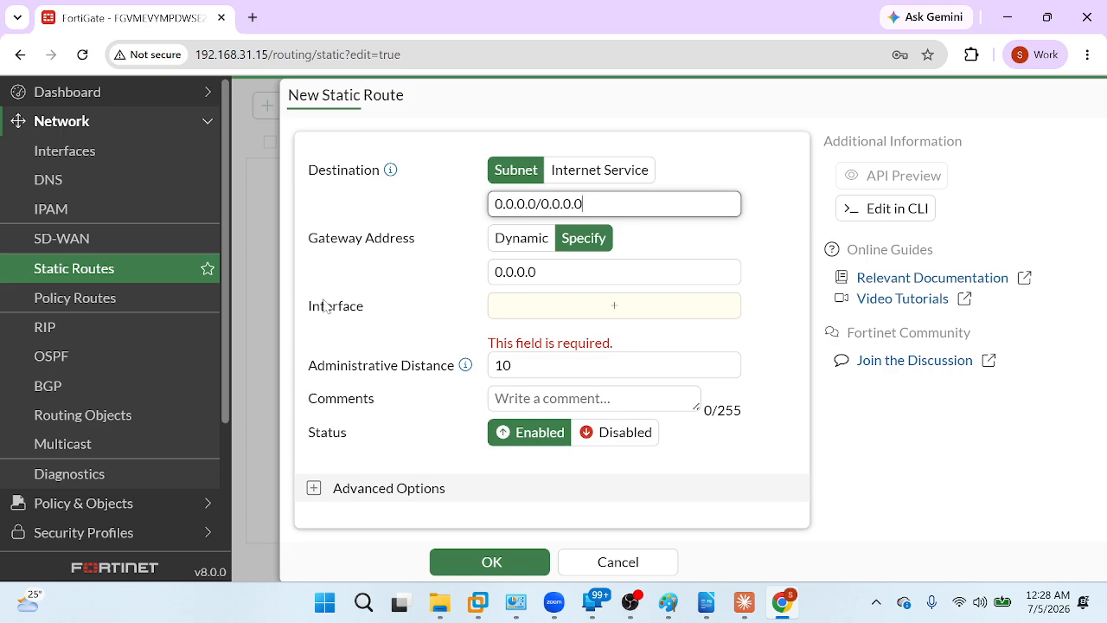
left_click(536, 272)
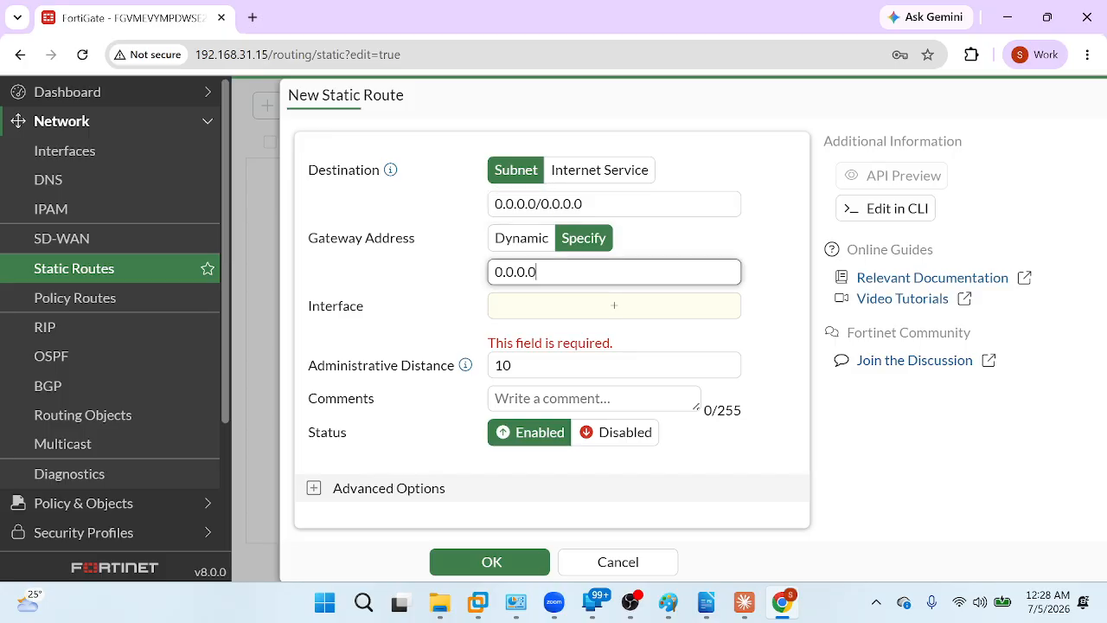
key("BackSpace")
key("BackSpace")
key("BackSpace")
key("BackSpace")
key("BackSpace")
key("BackSpace")
type("192")
Step: Assign Wan Interface (port1) to the new static route, save it and reload the static routes page
left_click(607, 306)
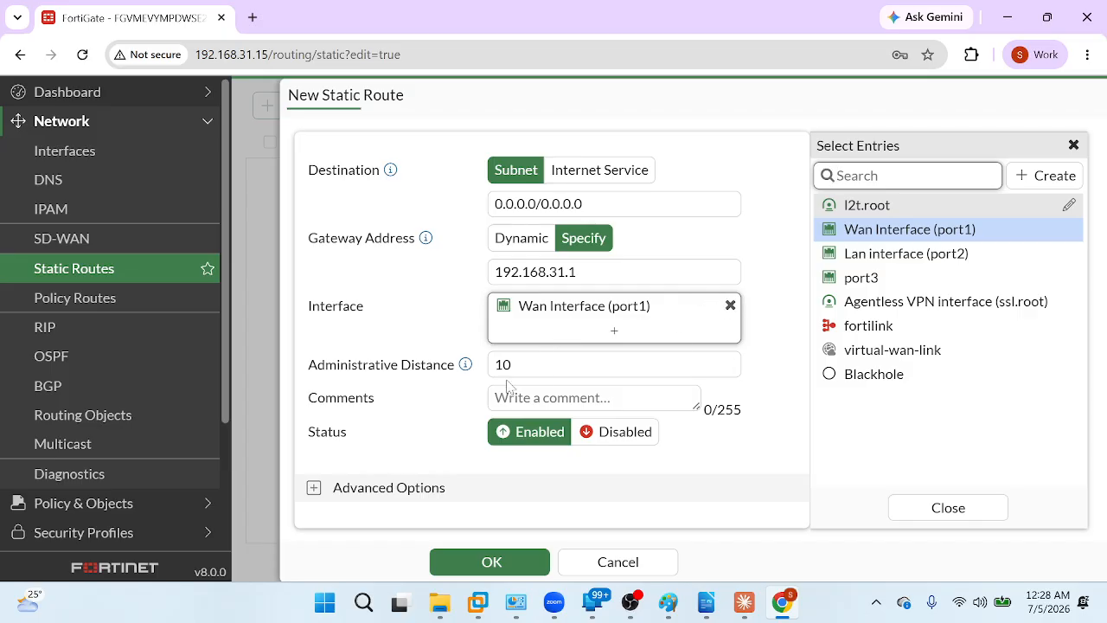
left_click(485, 561)
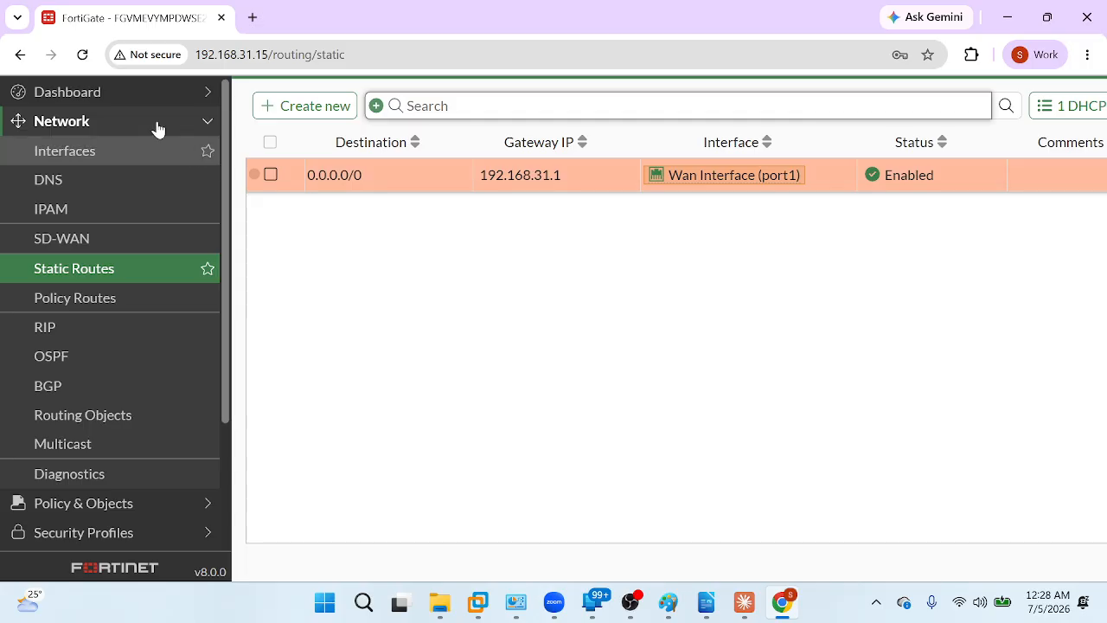
left_click(91, 55)
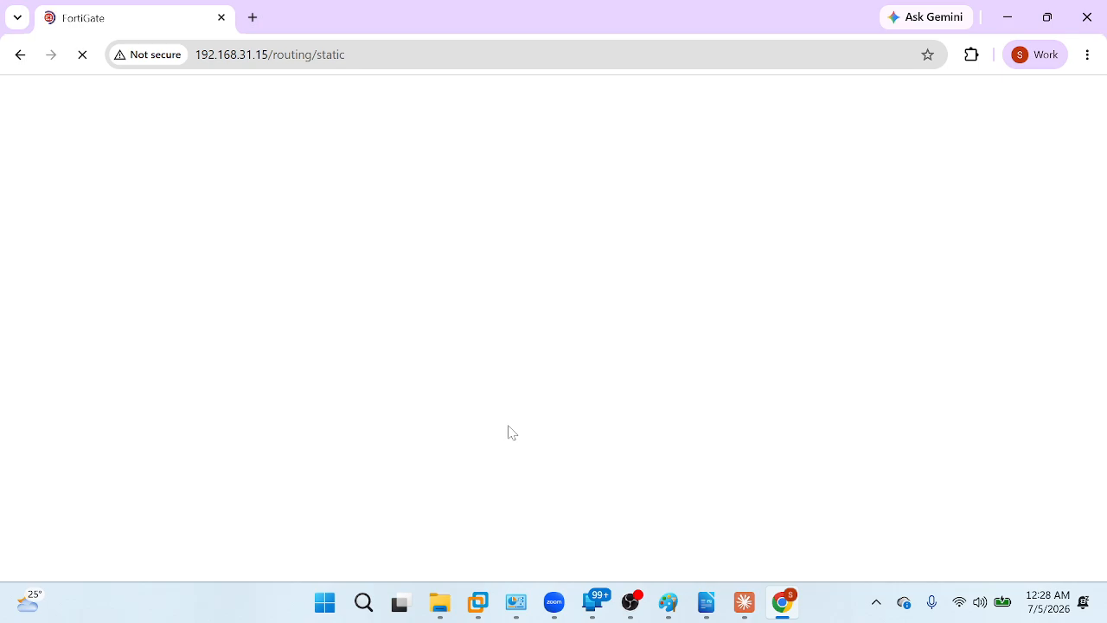
Step: Switch to Paint and add "Firewall Policy" as a line under the "Static route" note
key("alt+Tab")
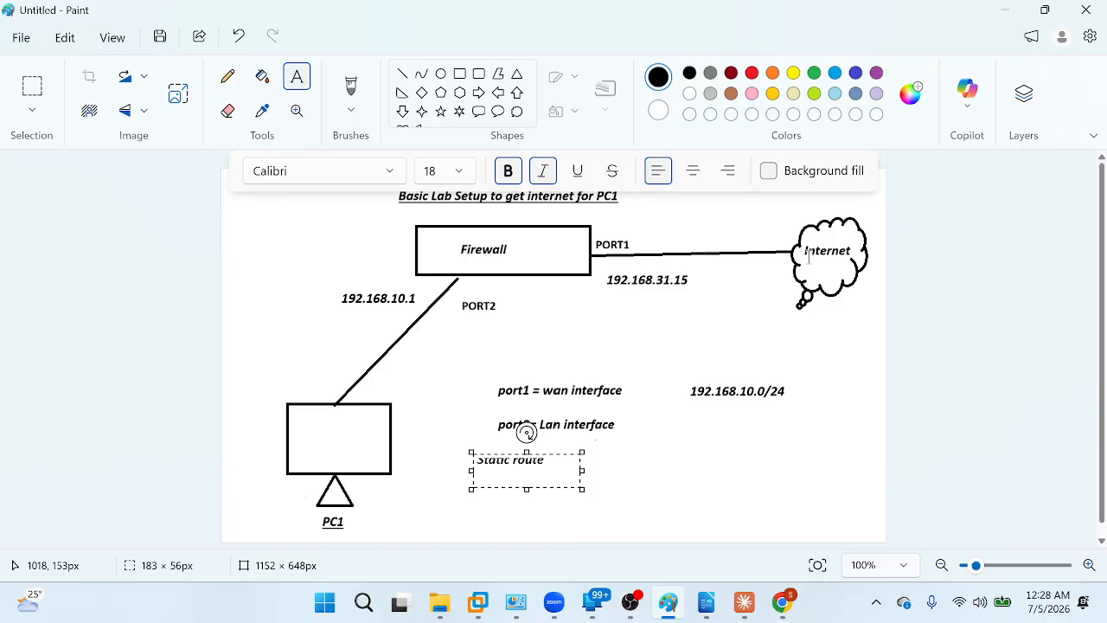
type("f")
key("BackSpace")
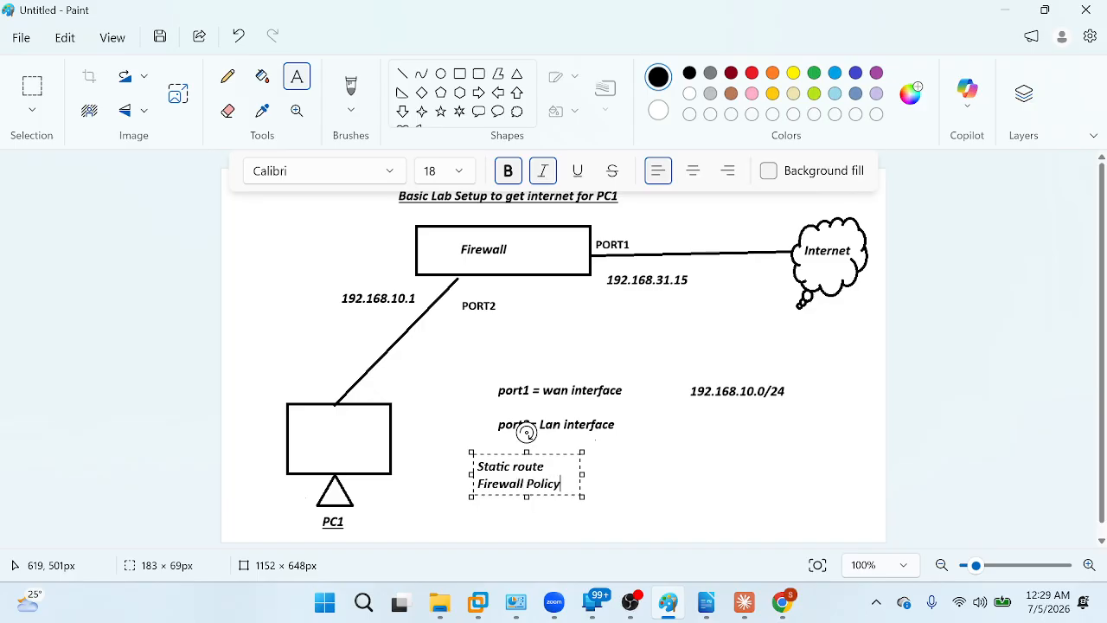
left_click(639, 470)
Step: Switch to FortiGate in Chrome and start a new firewall policy named "Lan to Wan"
key("alt+Tab")
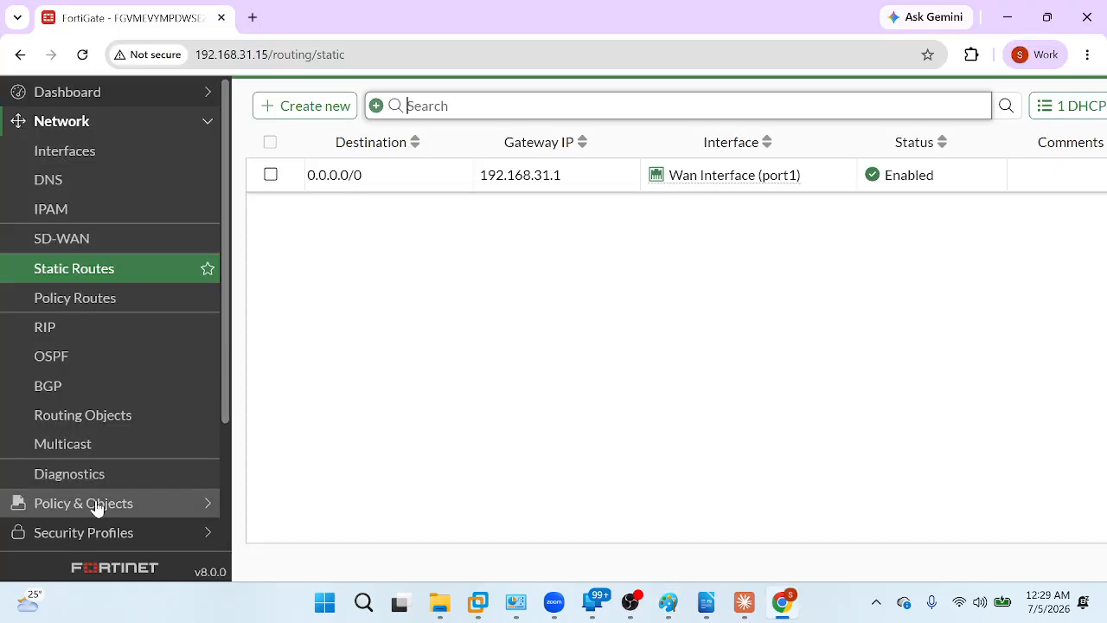
left_click(97, 506)
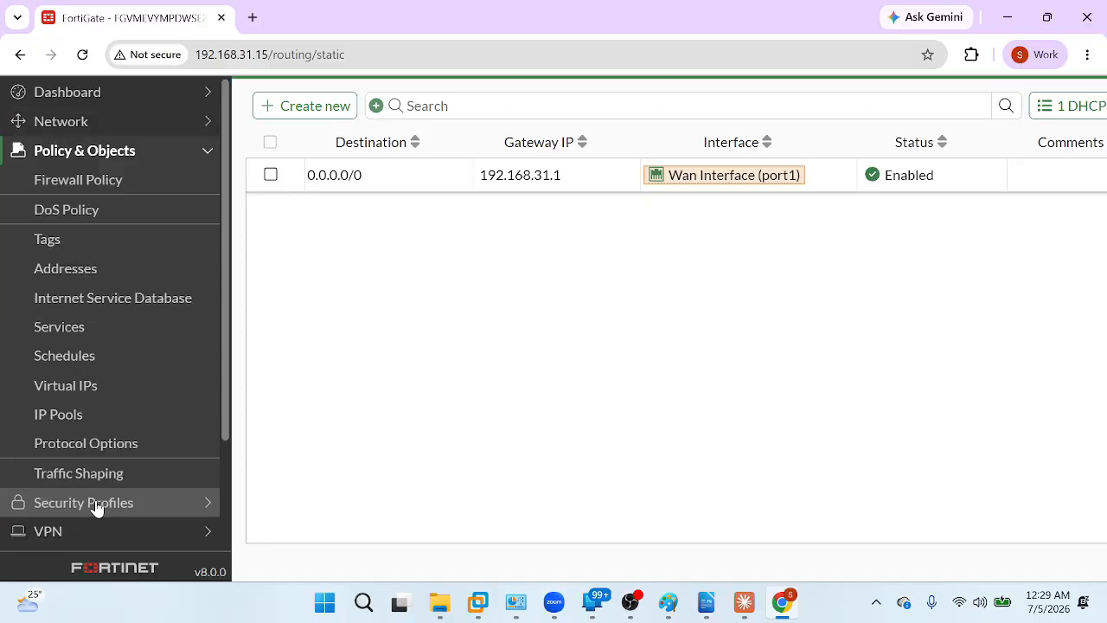
left_click(65, 190)
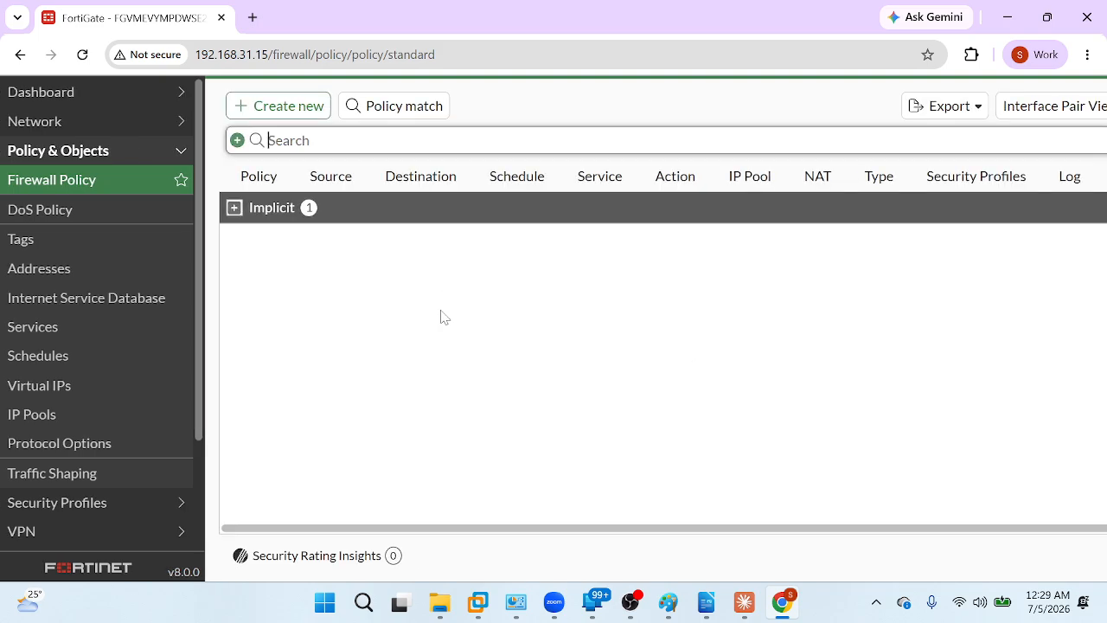
left_click(270, 107)
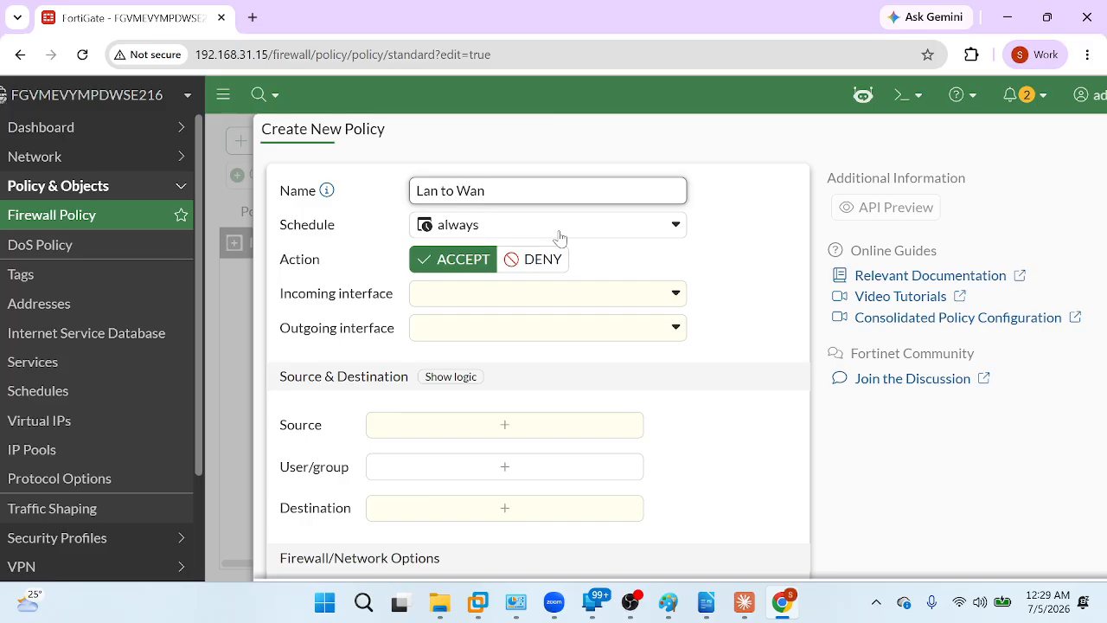
mouse_move(559, 235)
Step: Set the policy's incoming interface to Lan interface (port2), checking the network diagram in Paint before returning to Chrome to choose it
left_click(460, 299)
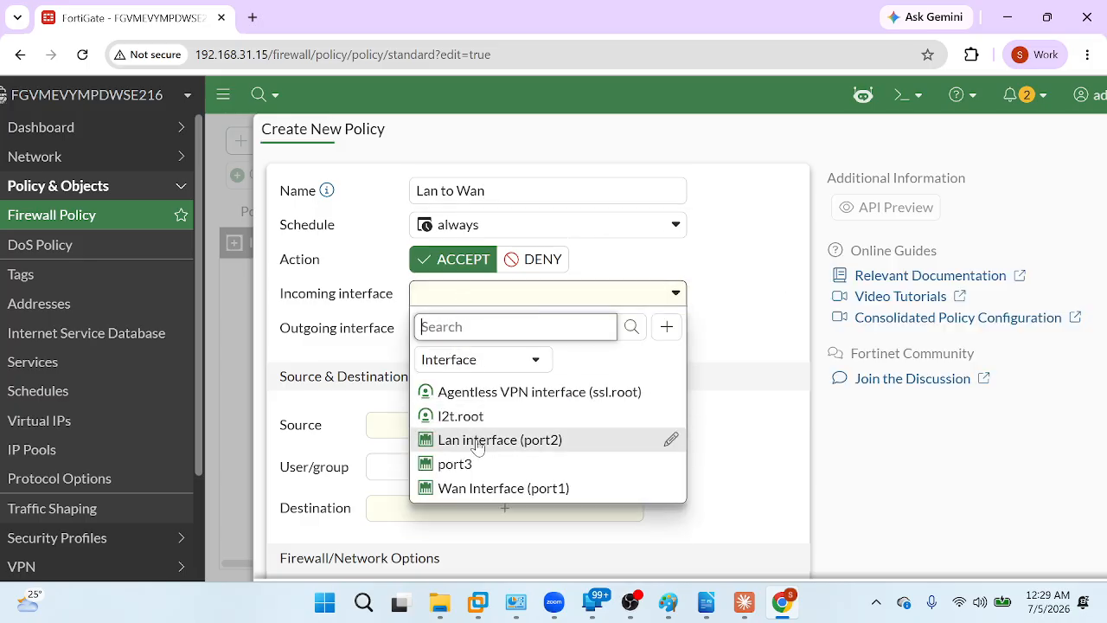
mouse_move(478, 447)
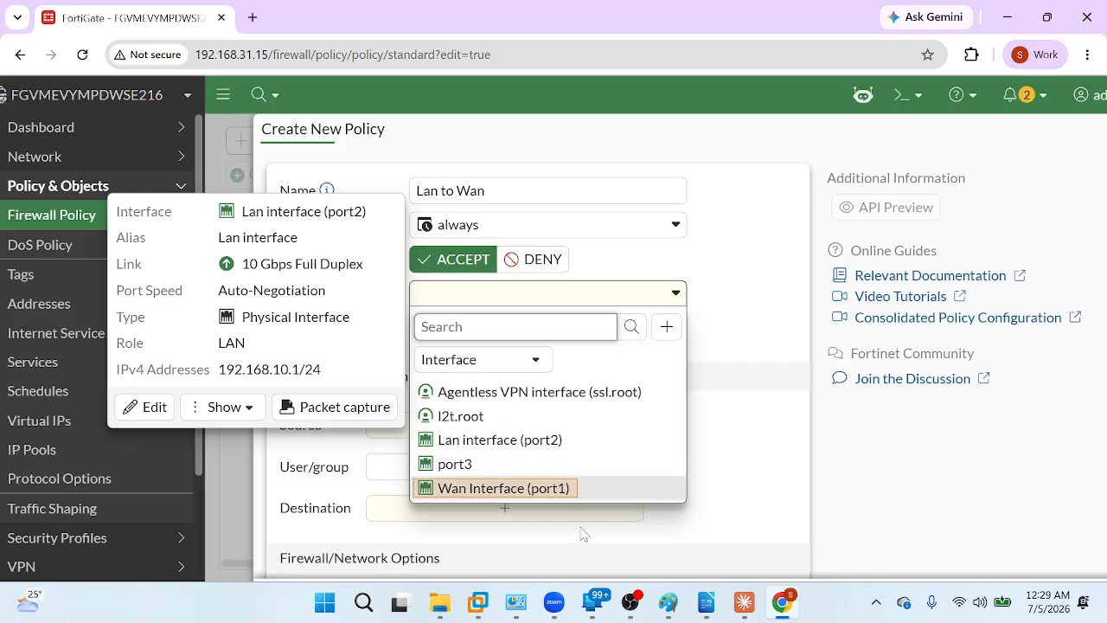
left_click(667, 603)
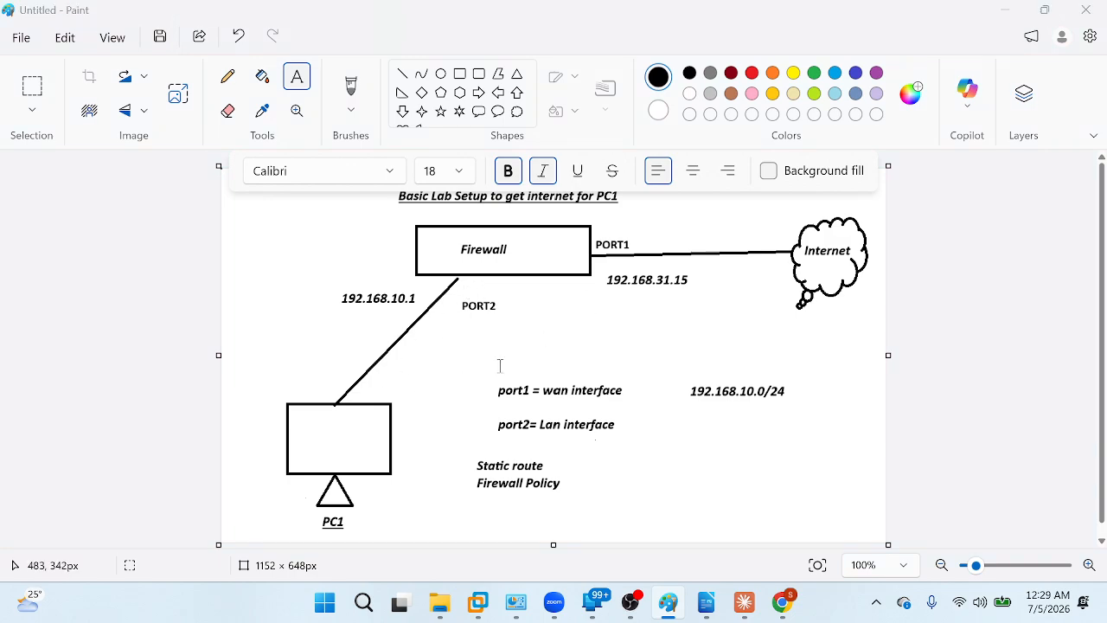
key("alt+Tab")
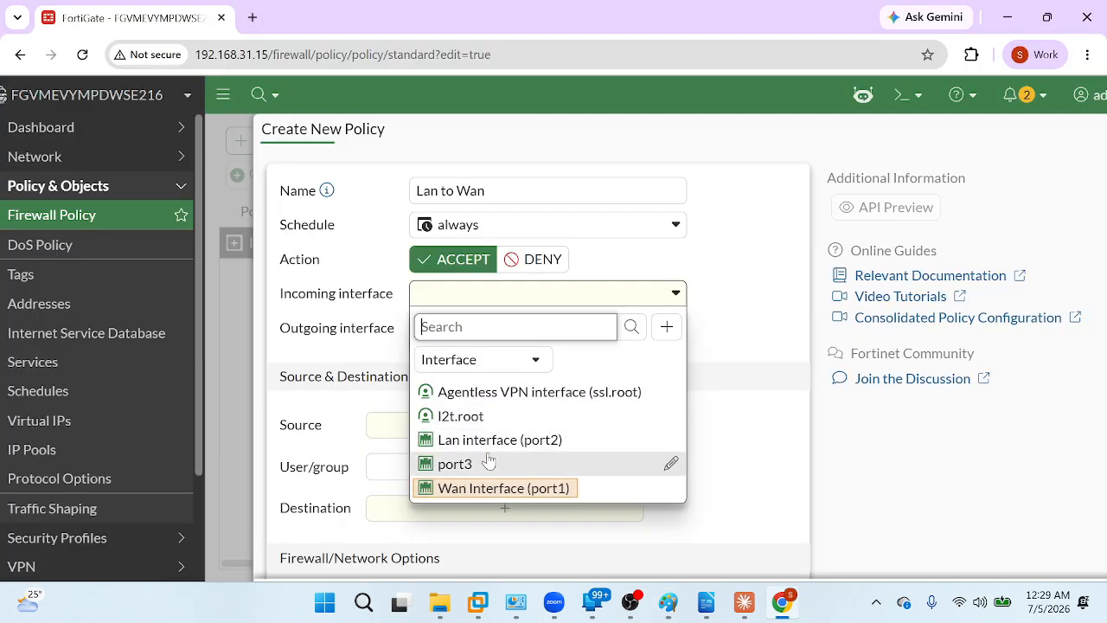
left_click(488, 441)
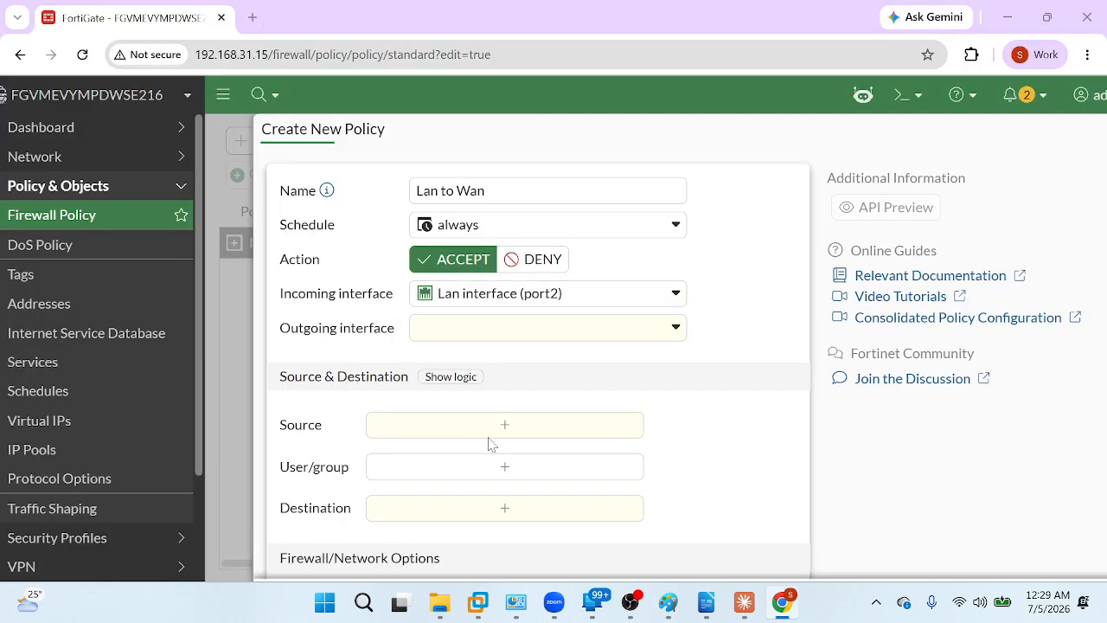
Step: Consult the port labels on the Paint diagram, return to Chrome and set the policy's outgoing interface to Wan Interface (port1)
key("alt+Tab")
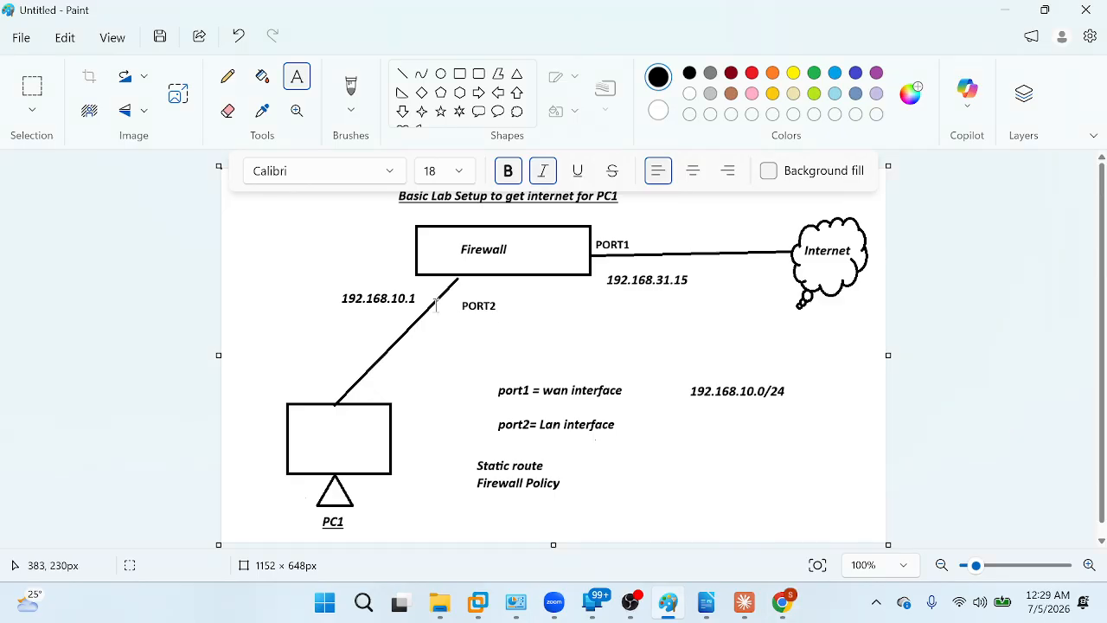
key("alt+Tab")
key("alt+Tab")
key("alt+Tab")
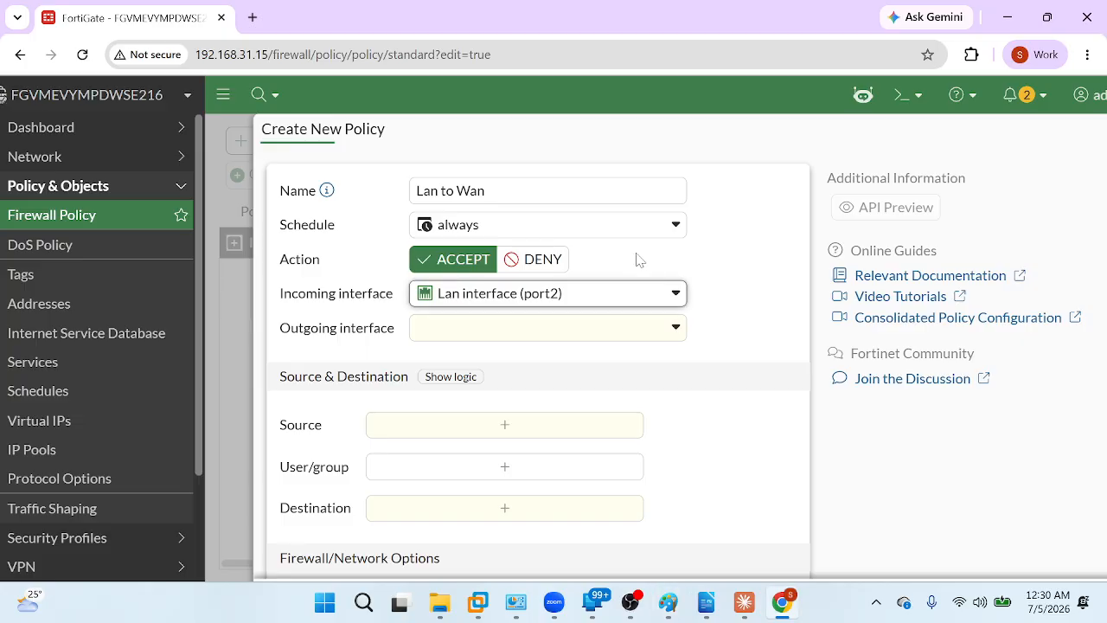
left_click(542, 323)
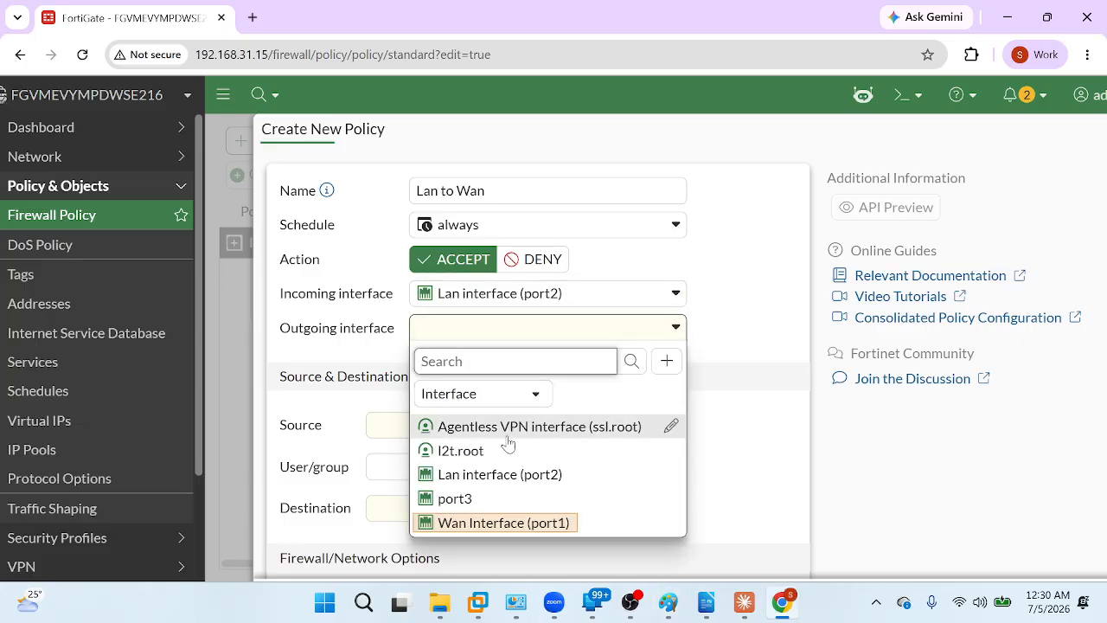
left_click(509, 525)
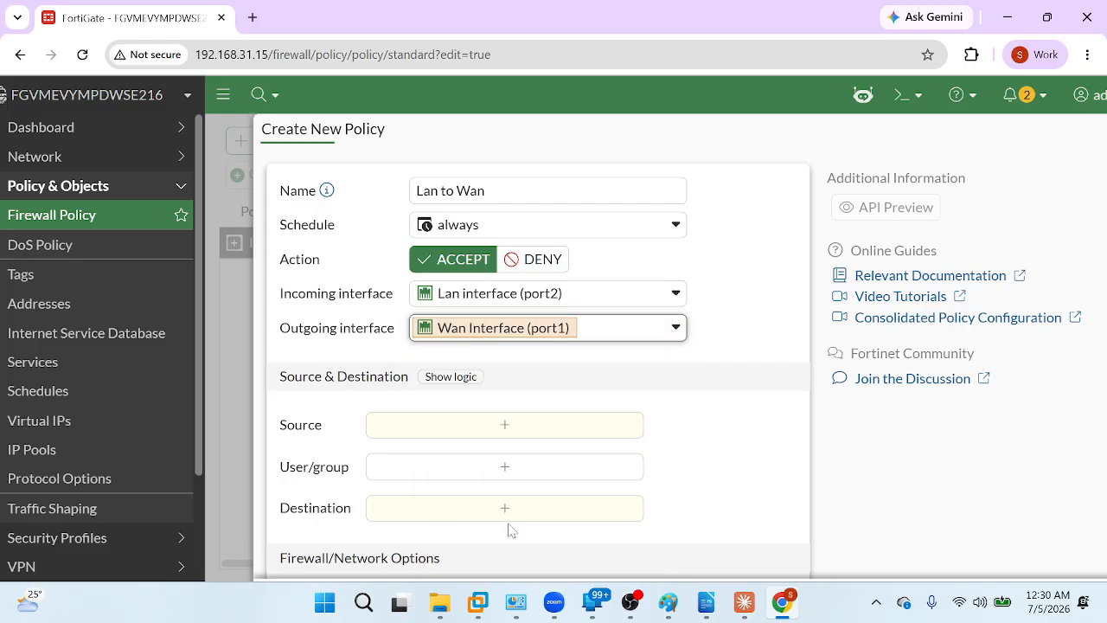
Step: Add the address "all" as the policy's source, checking the LAN side of the Paint diagram before choosing it in Chrome
left_click(484, 439)
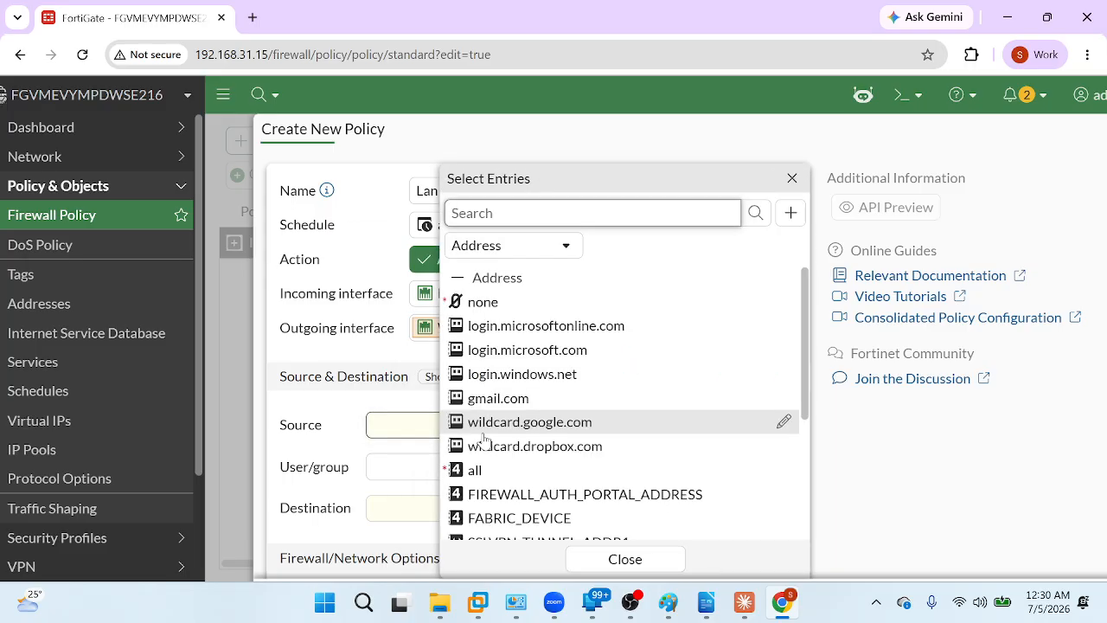
mouse_move(526, 469)
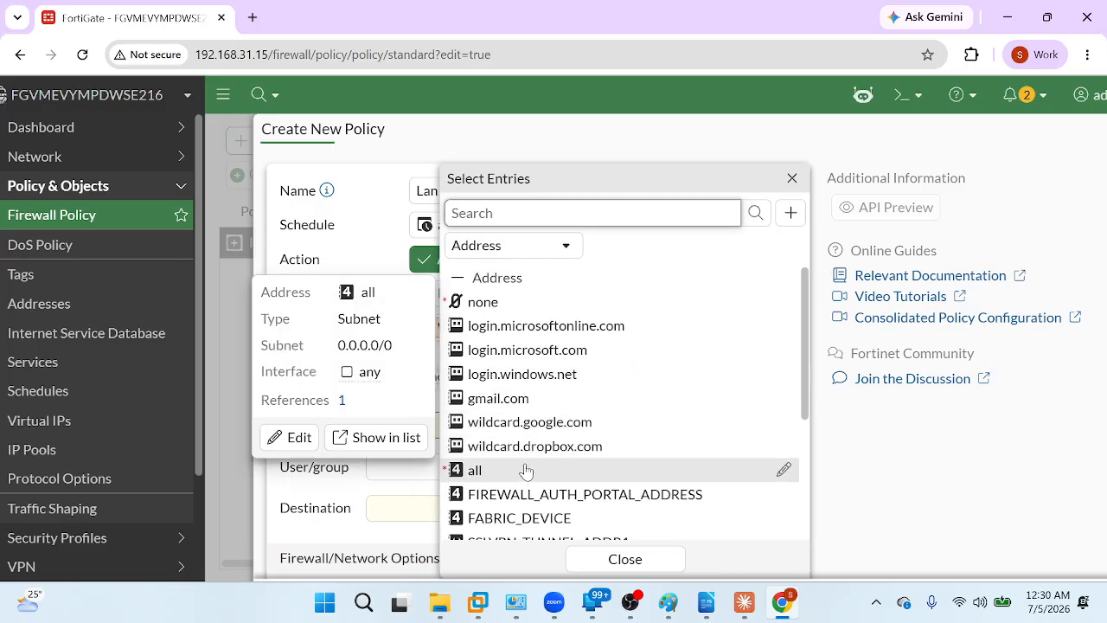
key("alt+Tab")
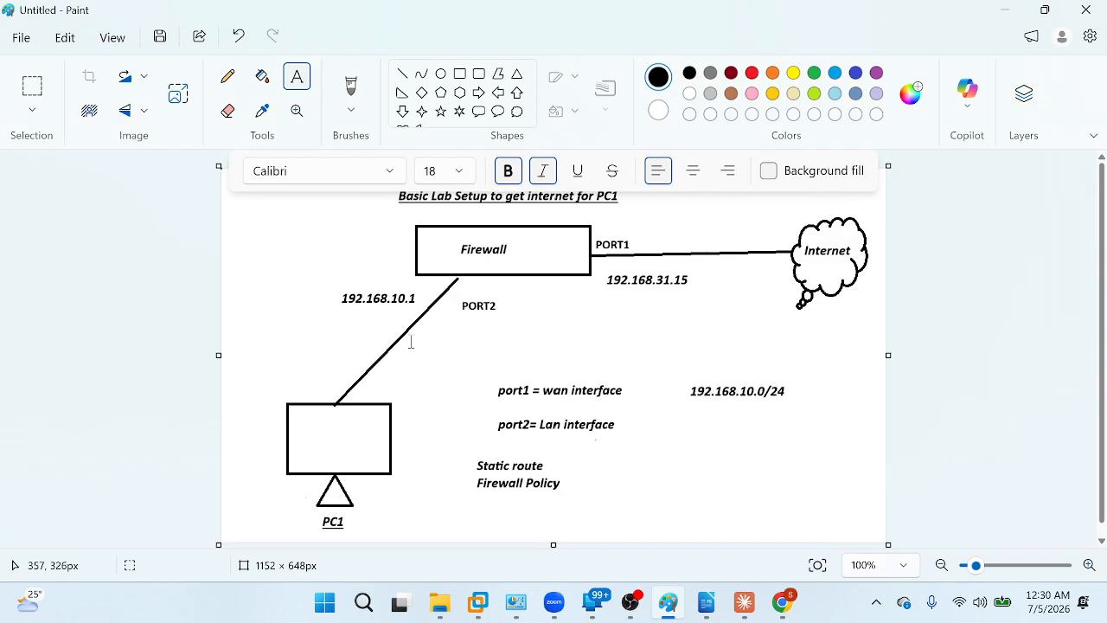
left_click_drag(423, 301, 359, 295)
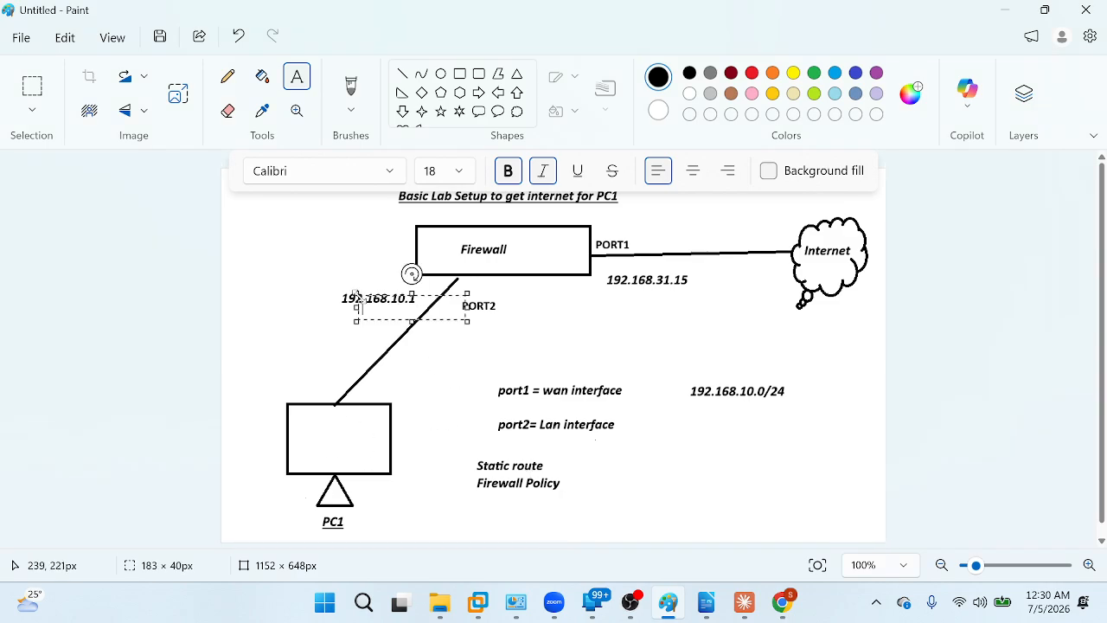
left_click(413, 363)
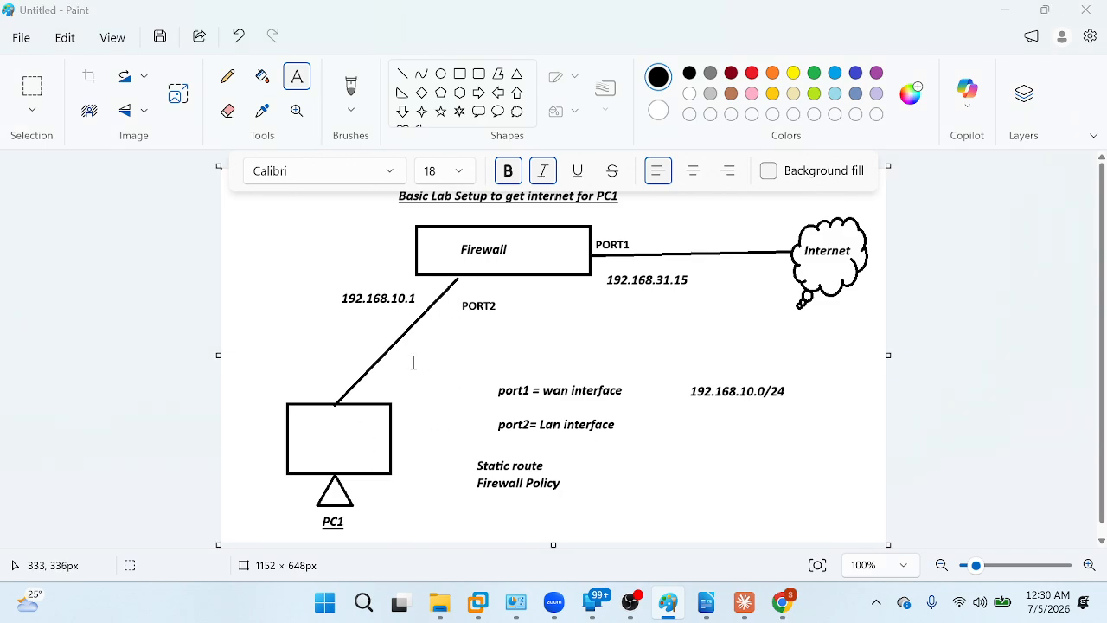
key("alt+Tab")
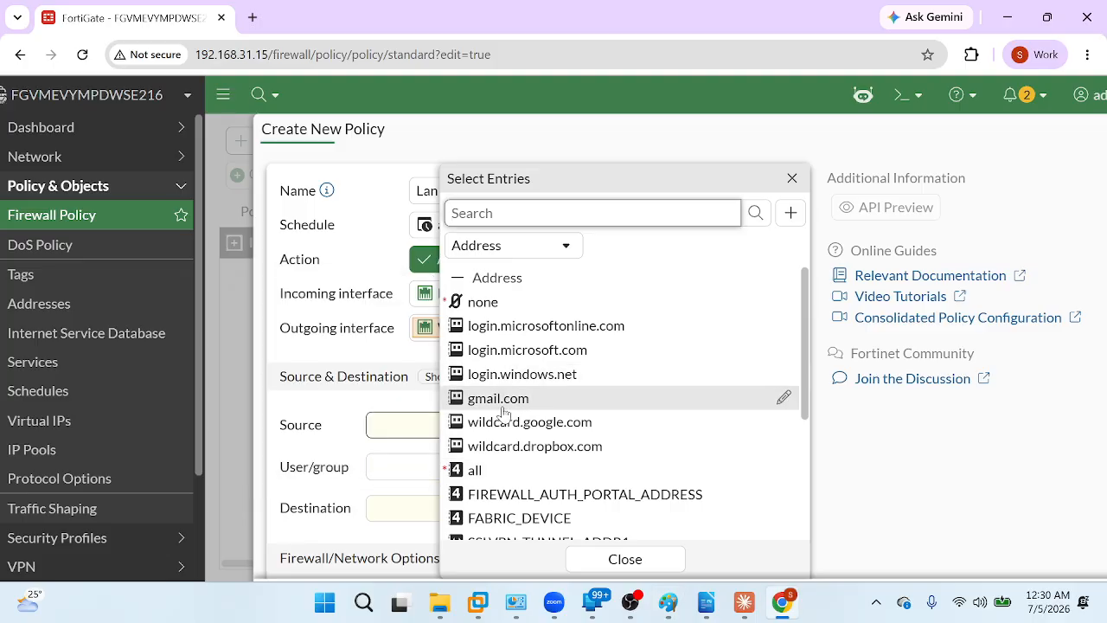
left_click(480, 469)
left_click(619, 564)
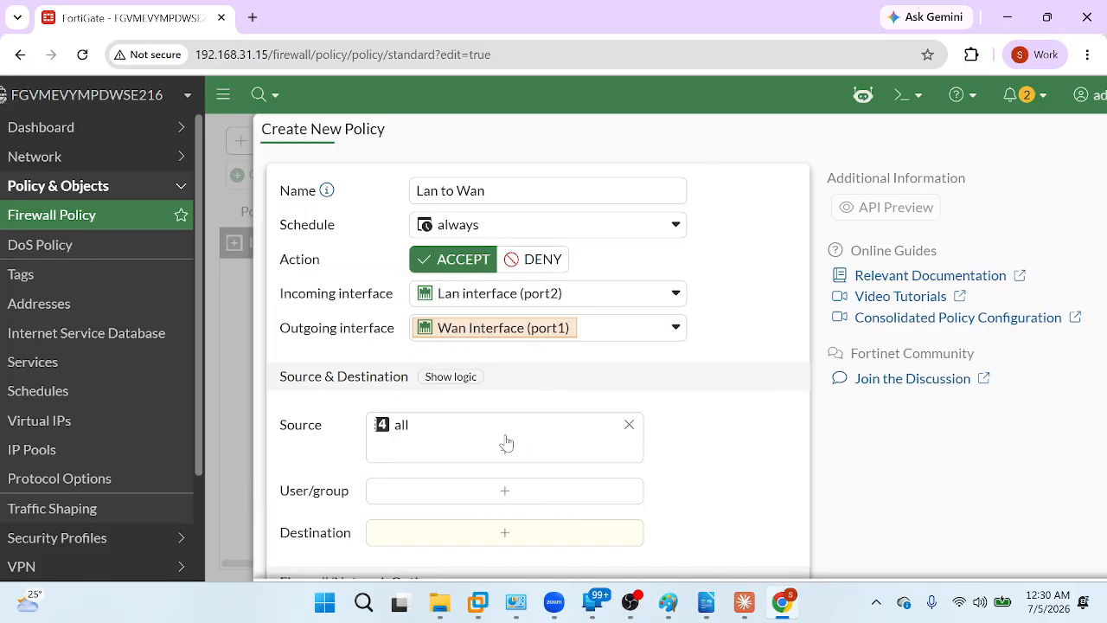
Step: Add the address "all" as the policy's destination
scroll(504, 445, "down", 3)
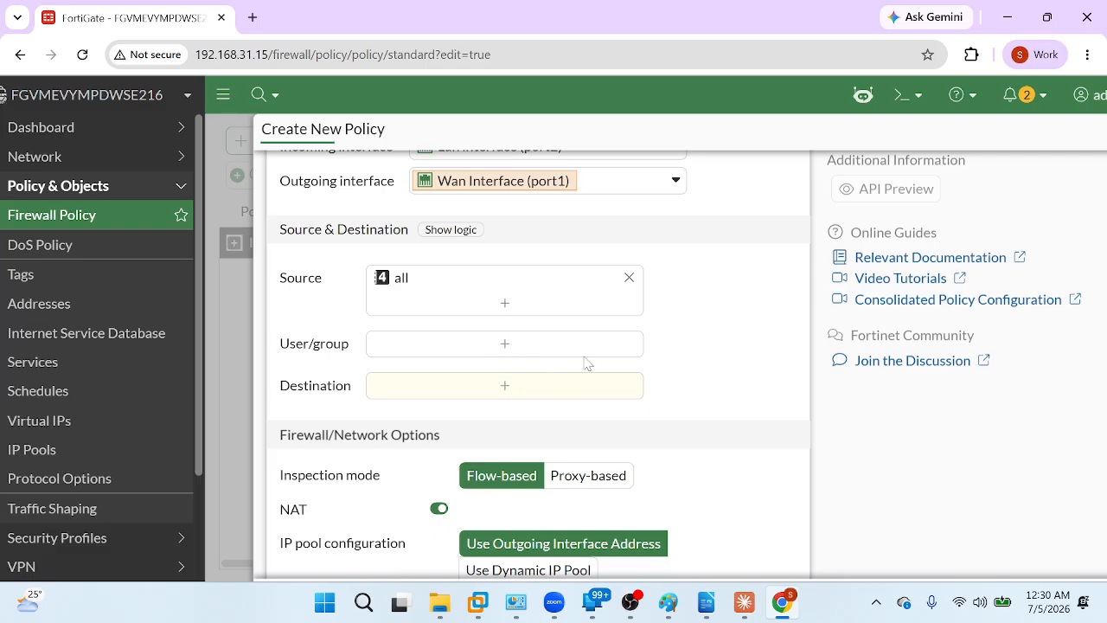
left_click(504, 386)
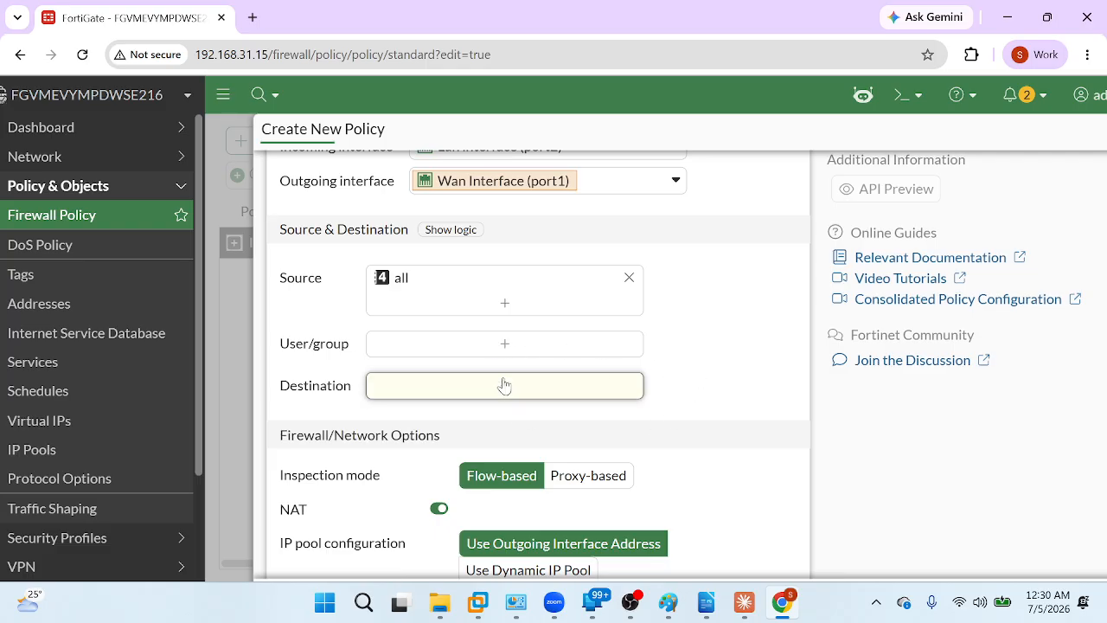
scroll(551, 407, "down", 1)
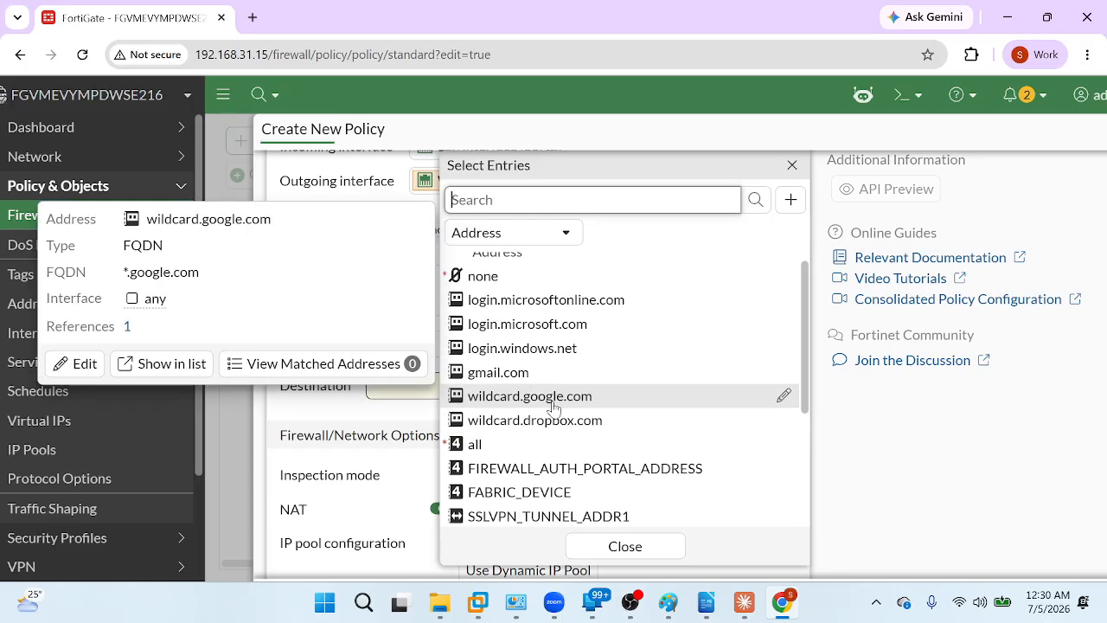
left_click(518, 442)
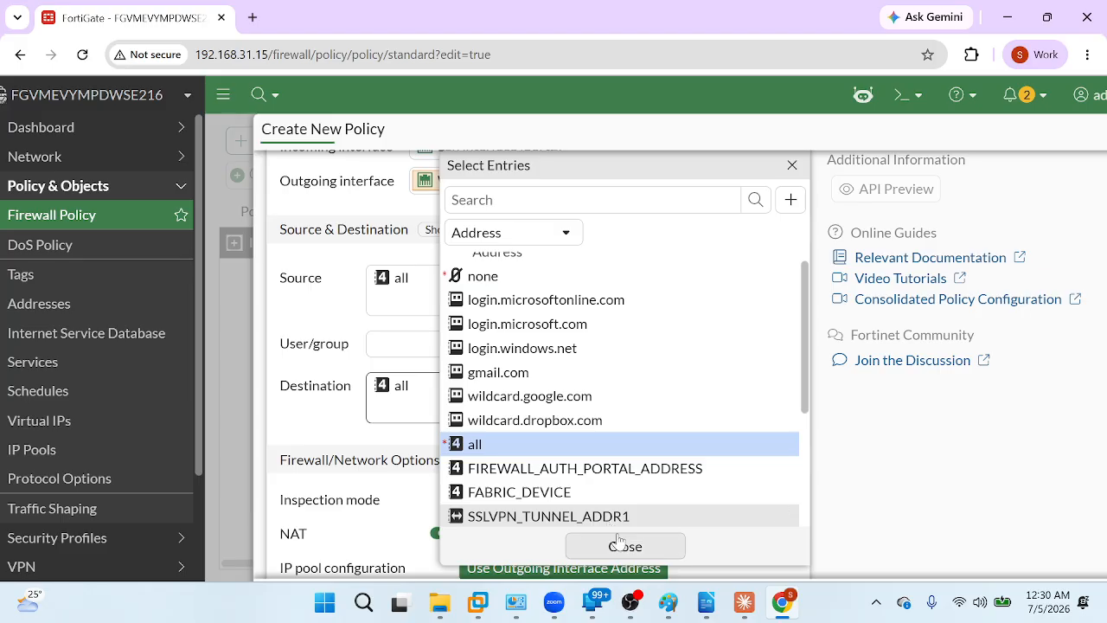
left_click(623, 546)
Step: Add the service ALL to the Lan to Wan policy
left_click(513, 459)
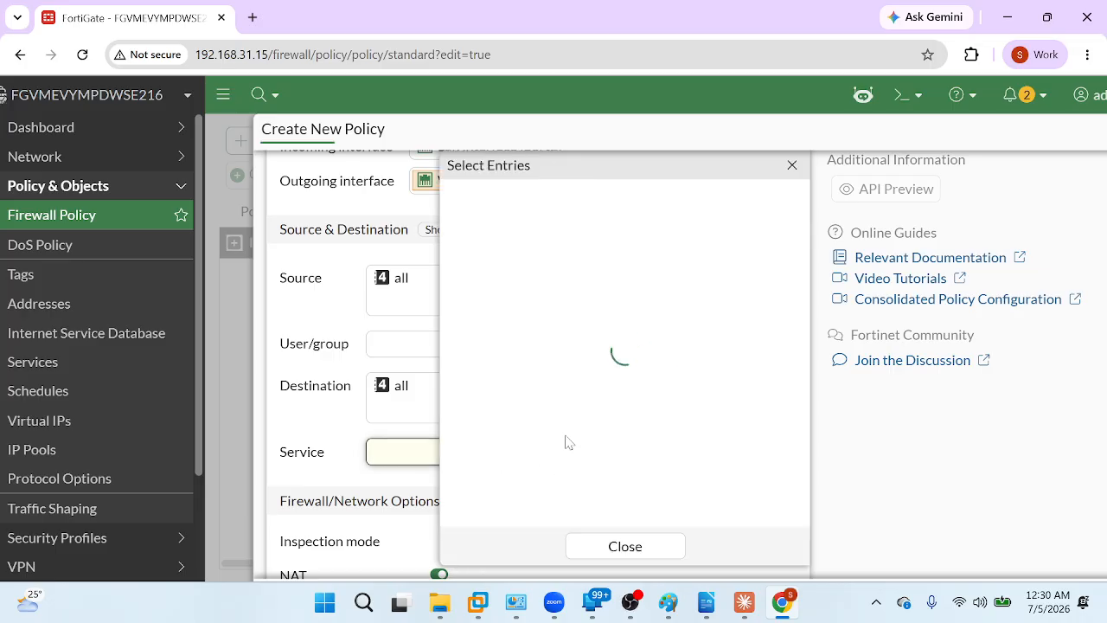
scroll(563, 443, "down", 1)
scroll(549, 395, "down", 3)
scroll(548, 395, "down", 3)
scroll(548, 395, "up", 2)
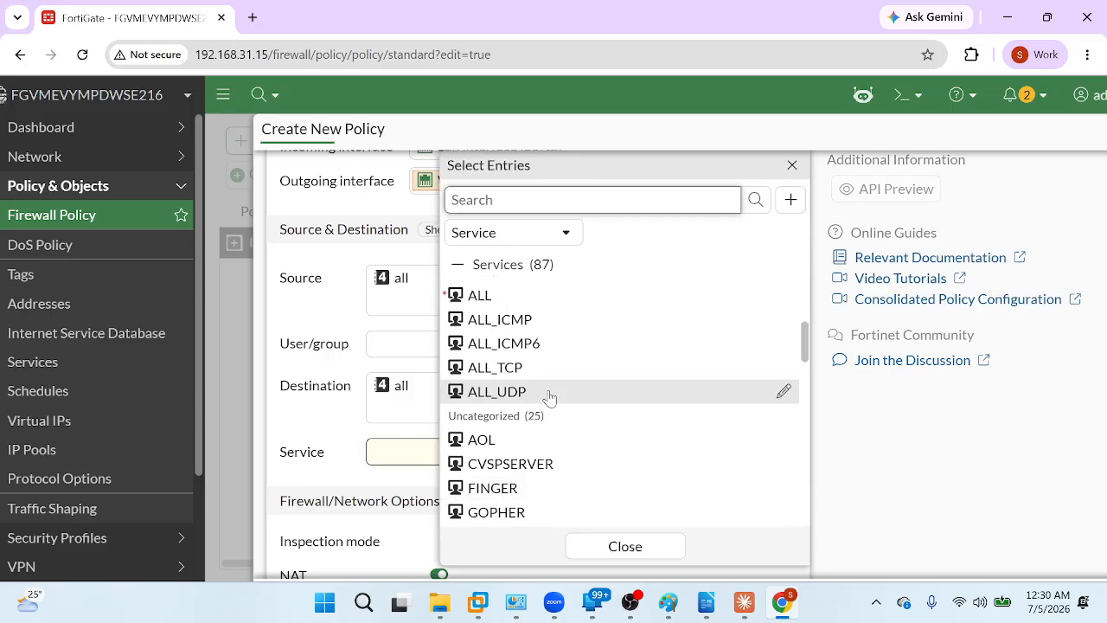
left_click(495, 302)
left_click(624, 545)
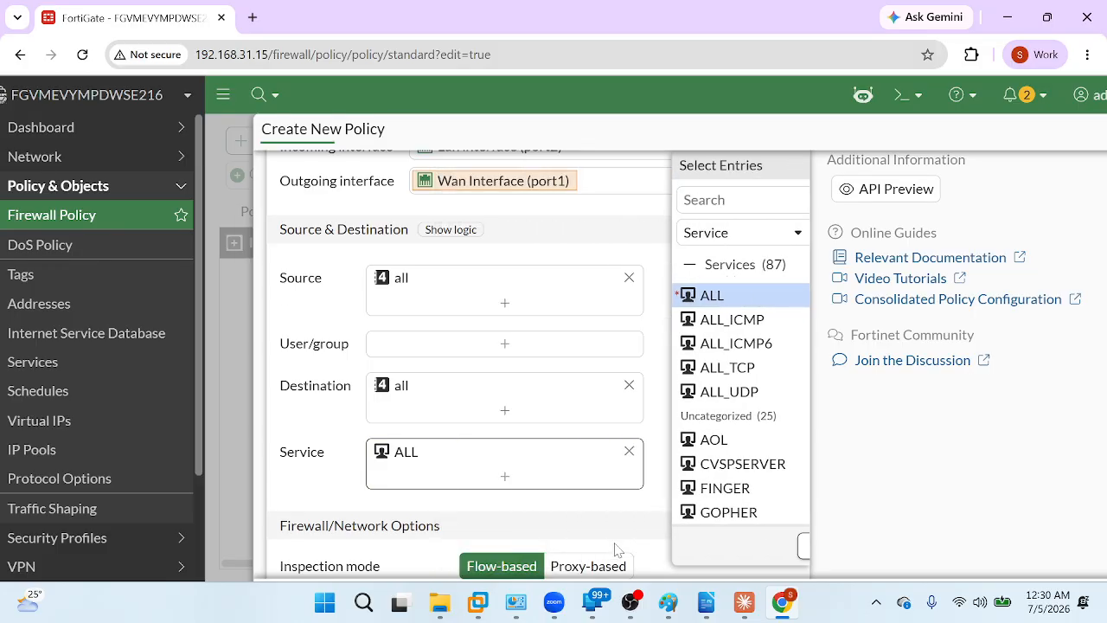
Step: Review the policy's NAT, security profile and logging options, save the policy and check its entry under the port2-to-port1 interface pair
scroll(531, 454, "down", 3)
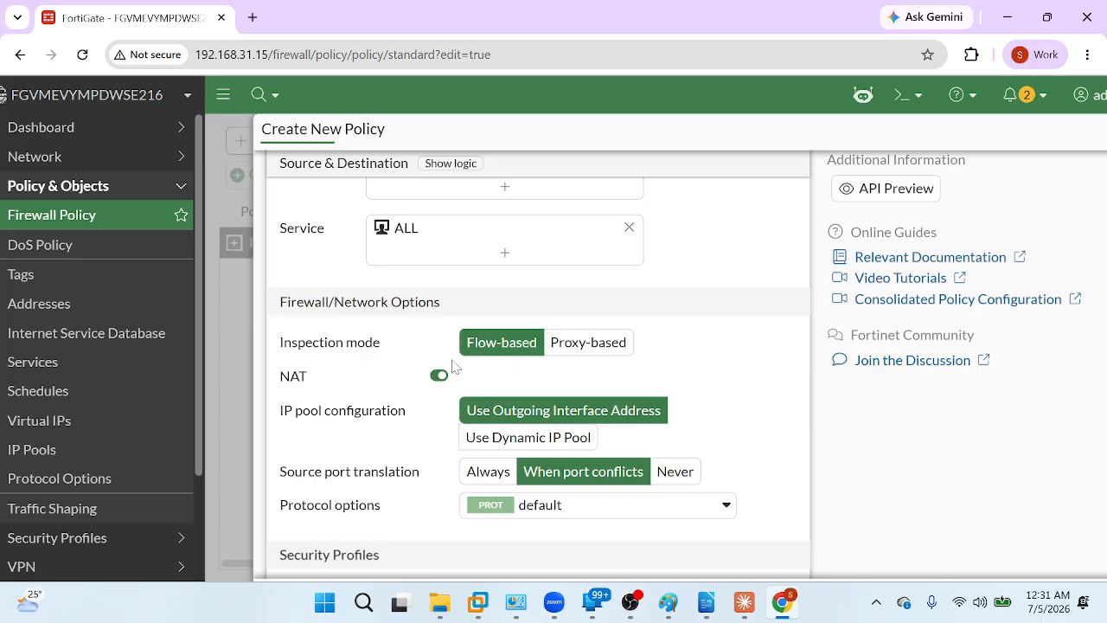
scroll(744, 387, "down", 3)
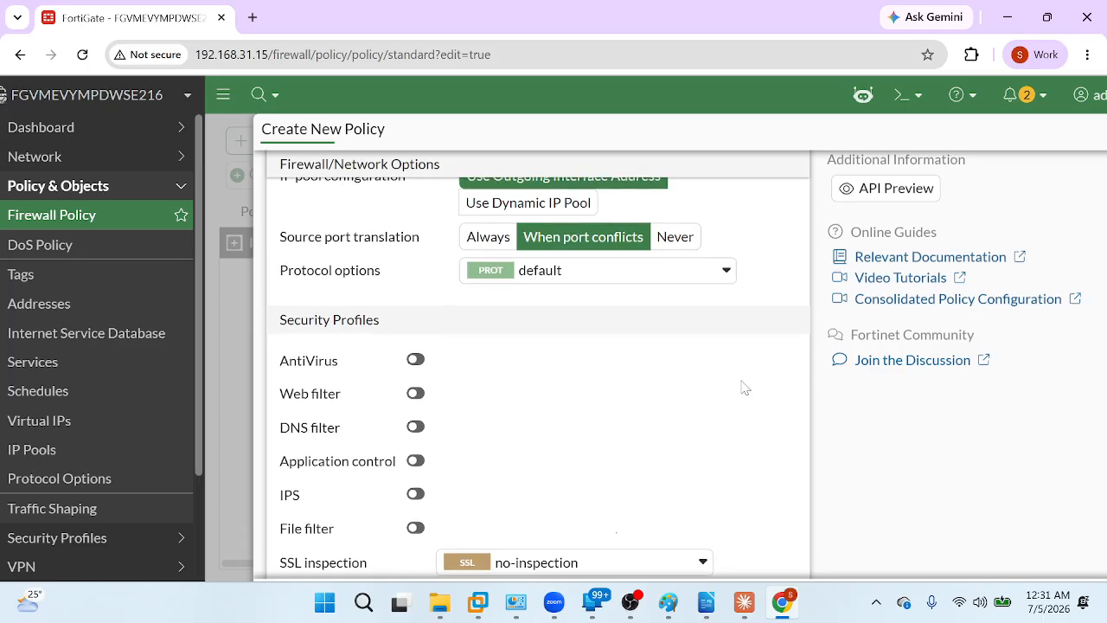
scroll(745, 386, "up", 2)
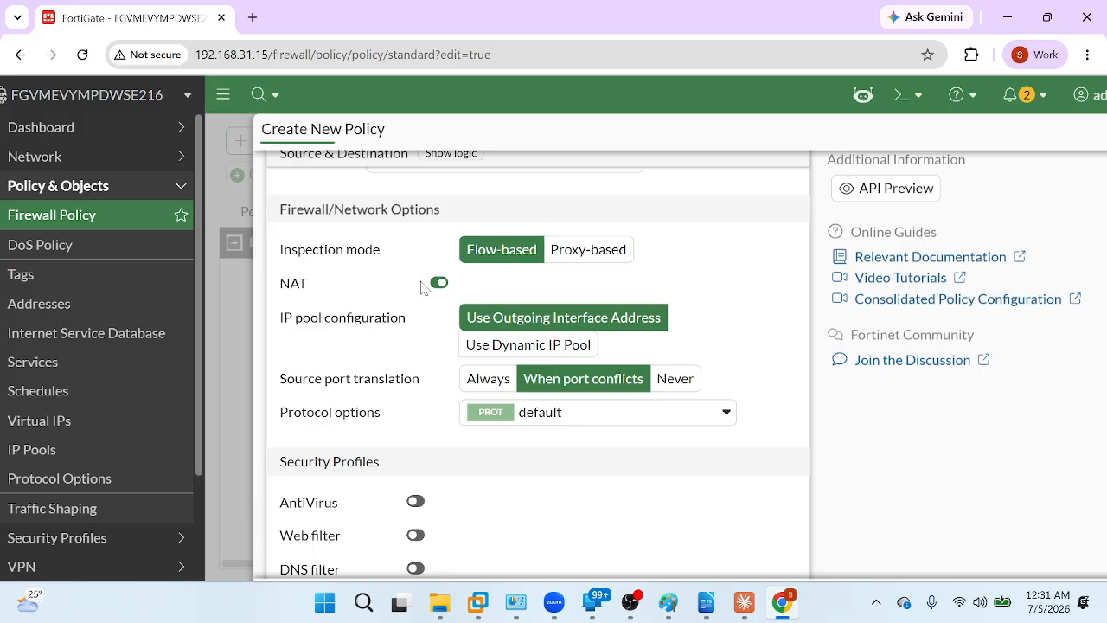
scroll(459, 337, "down", 4)
scroll(461, 337, "up", 2)
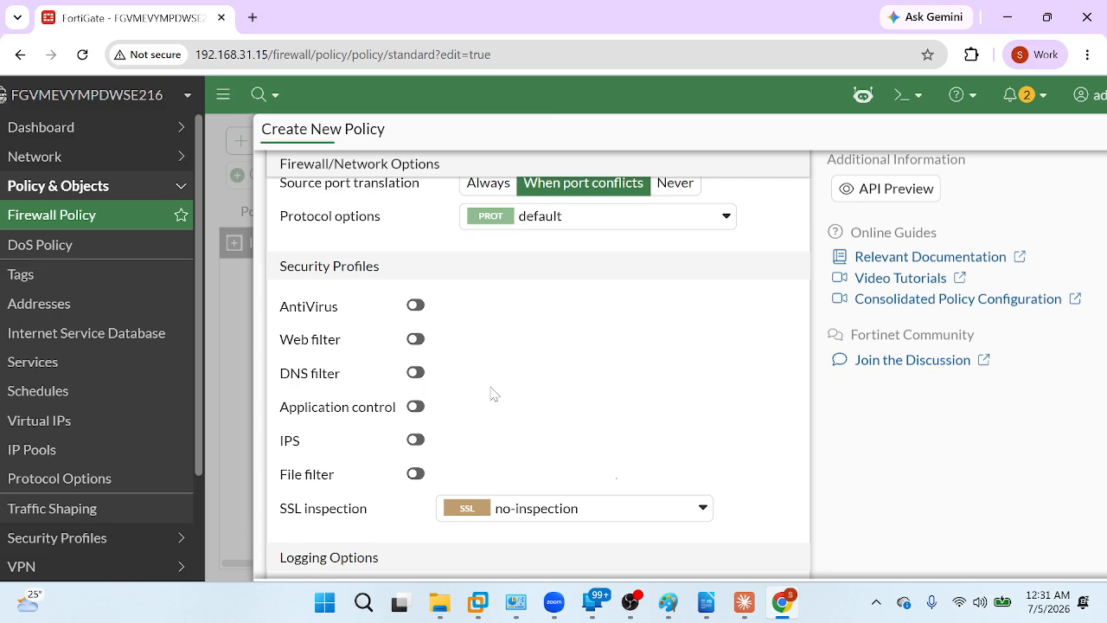
scroll(491, 393, "down", 5)
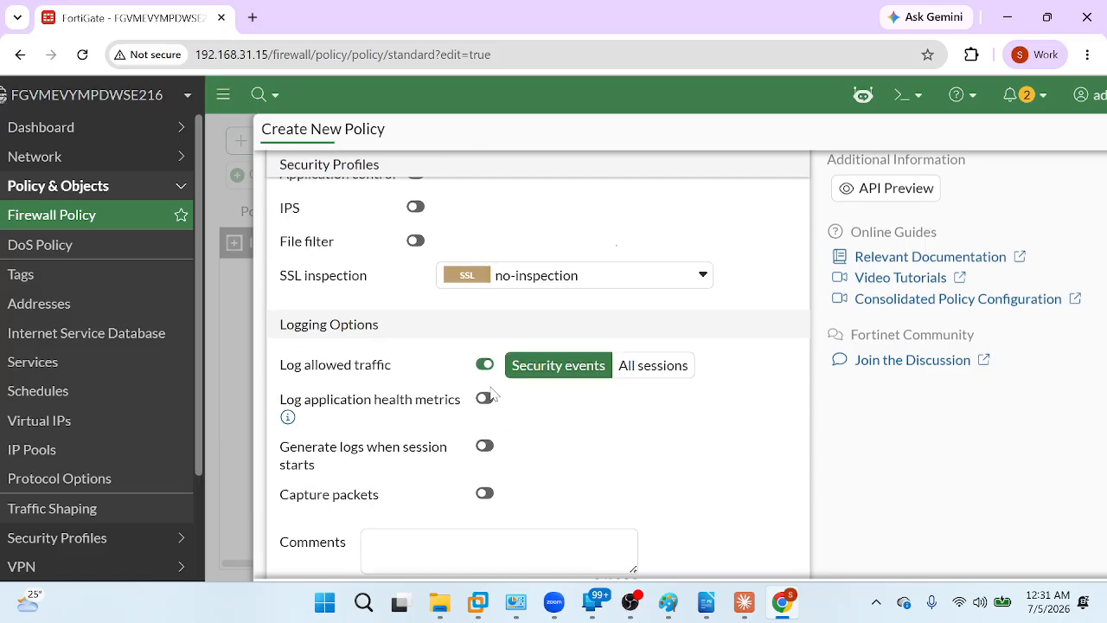
scroll(492, 394, "down", 2)
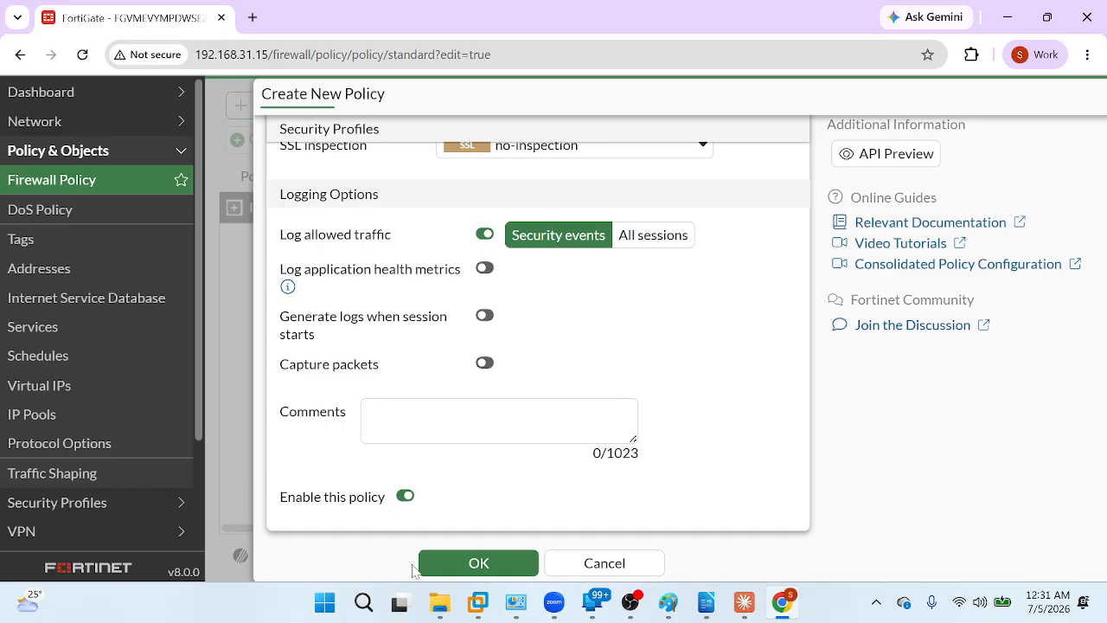
left_click(485, 562)
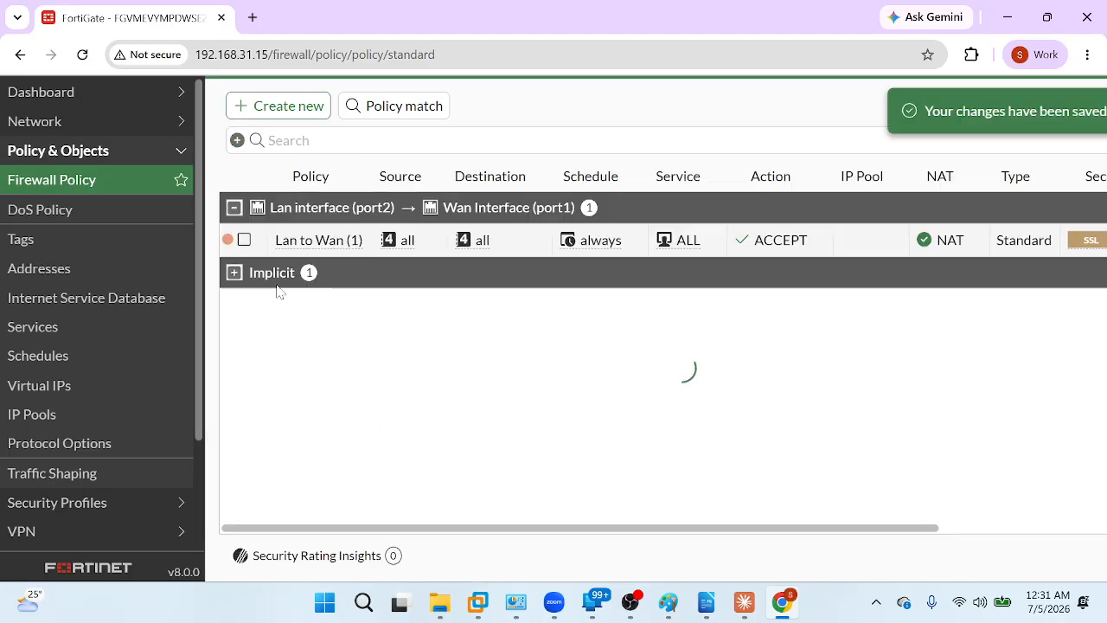
left_click(233, 208)
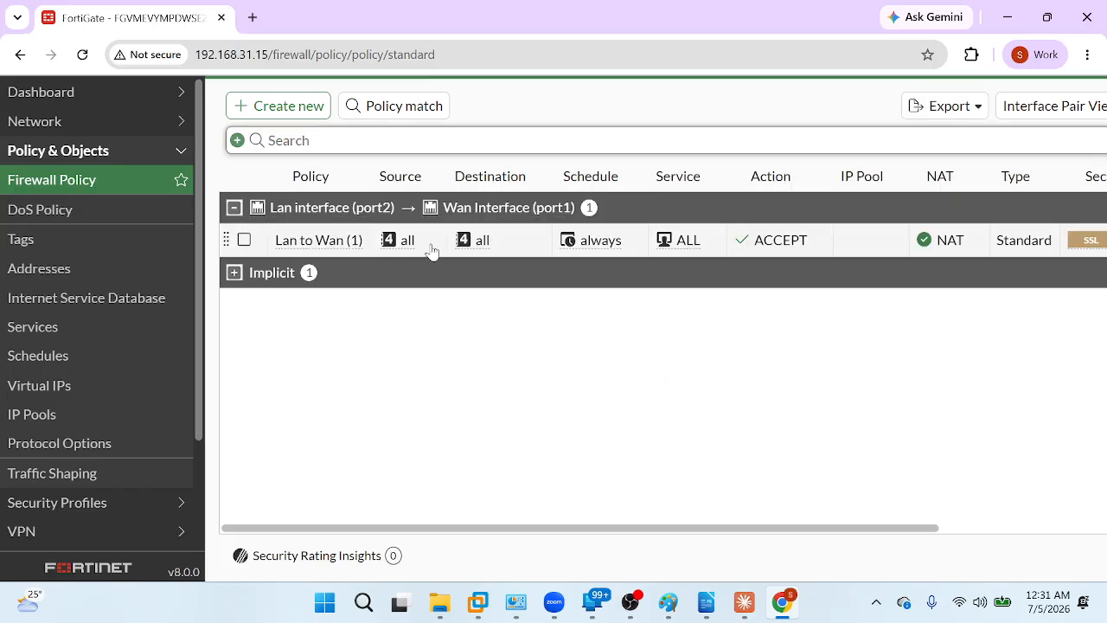
scroll(432, 250, "right", 5)
scroll(433, 250, "left", 4)
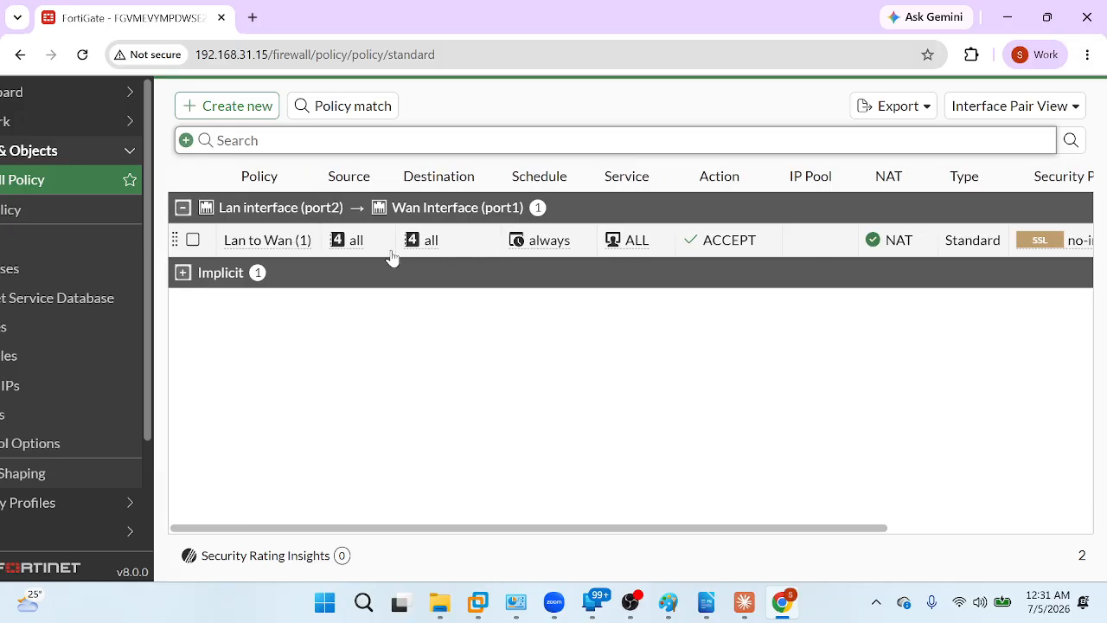
scroll(318, 264, "left", 2)
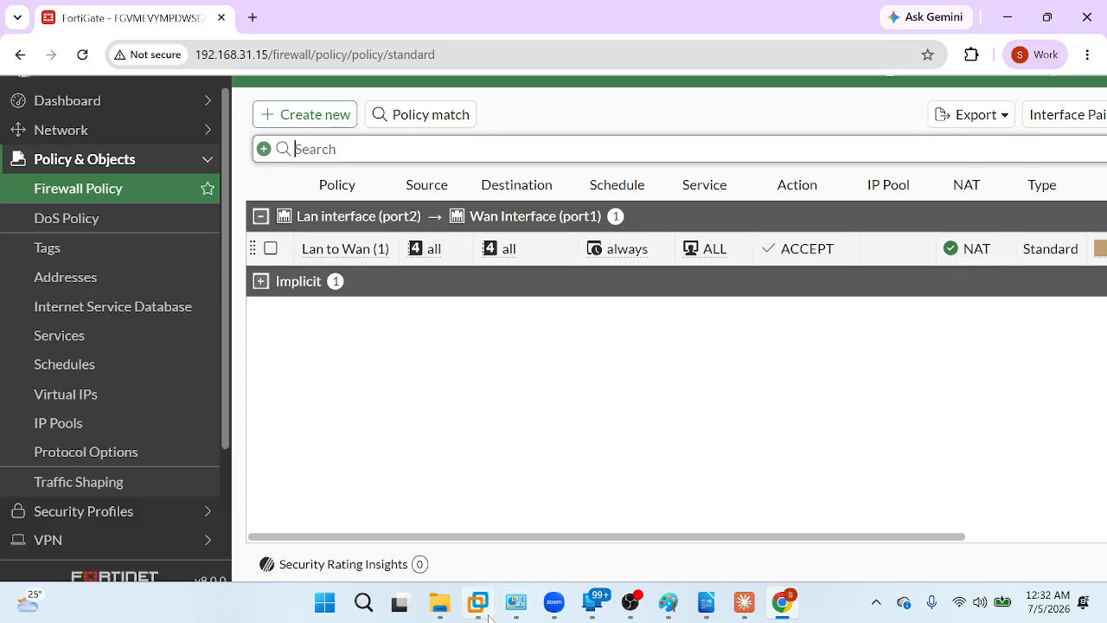
Step: Switch to the PC1 virtual machine in VMware Workstation and examine the Ethernet0 adapter's network connection details
mouse_move(480, 606)
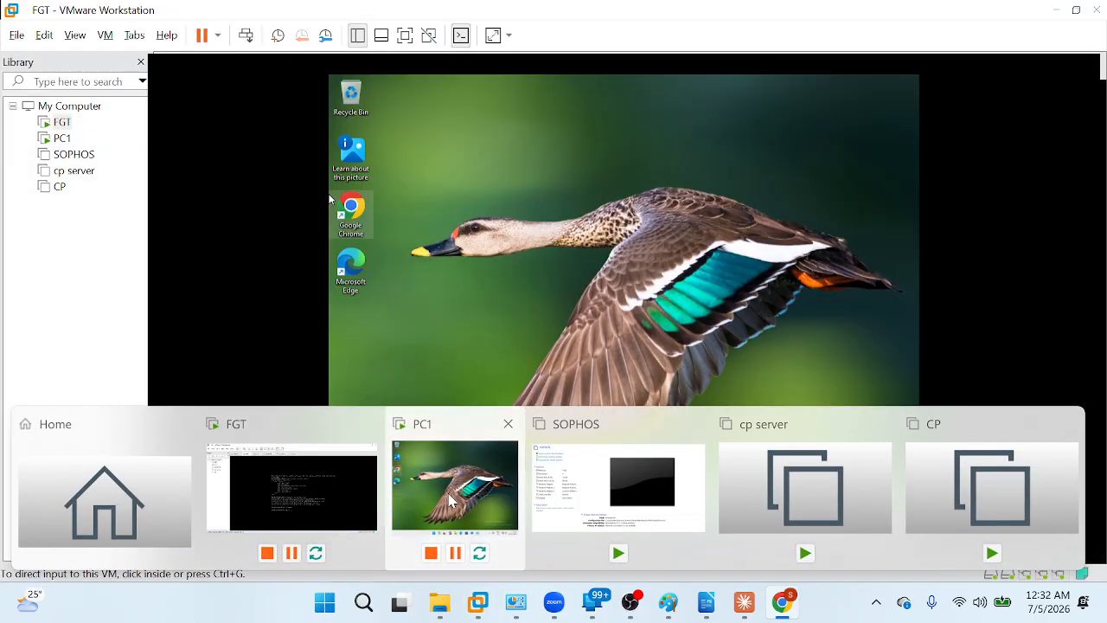
left_click(450, 500)
left_click(477, 394)
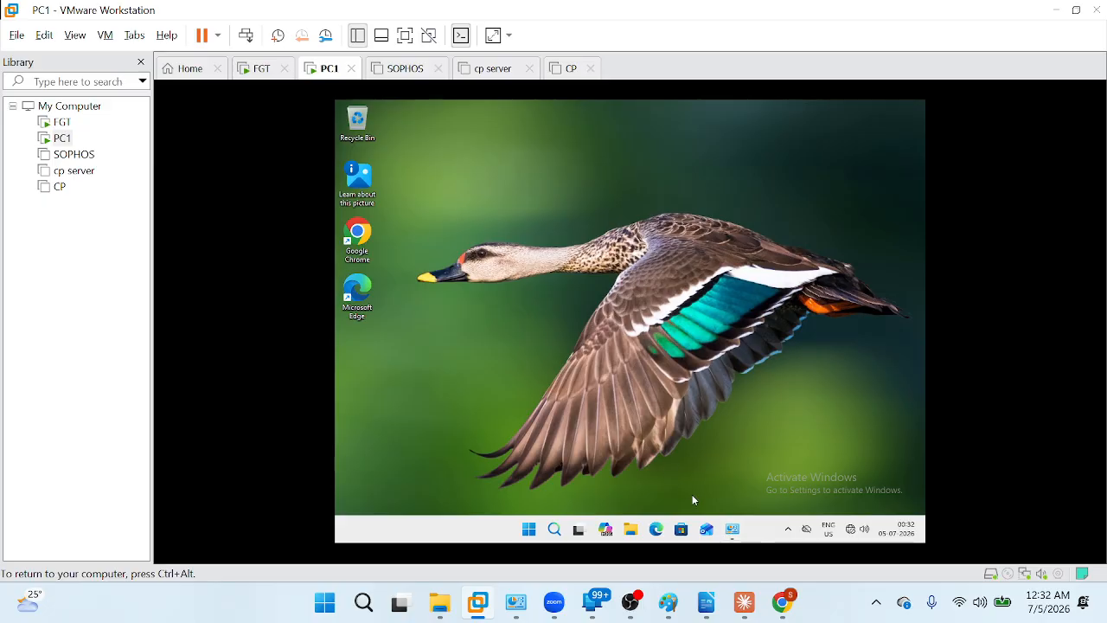
left_click(729, 530)
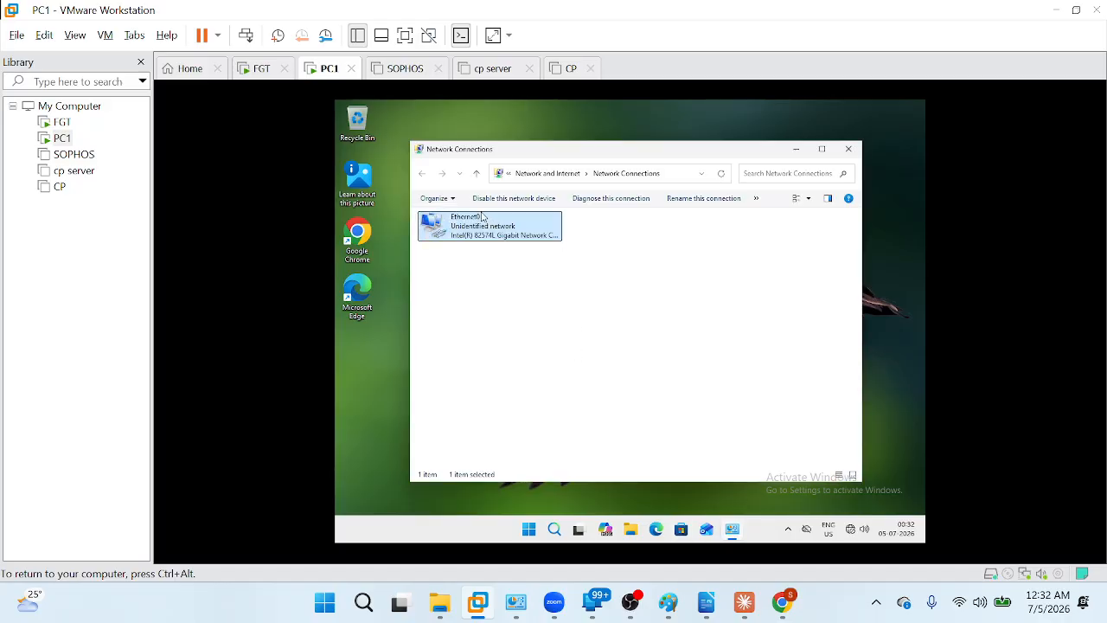
right_click(485, 231)
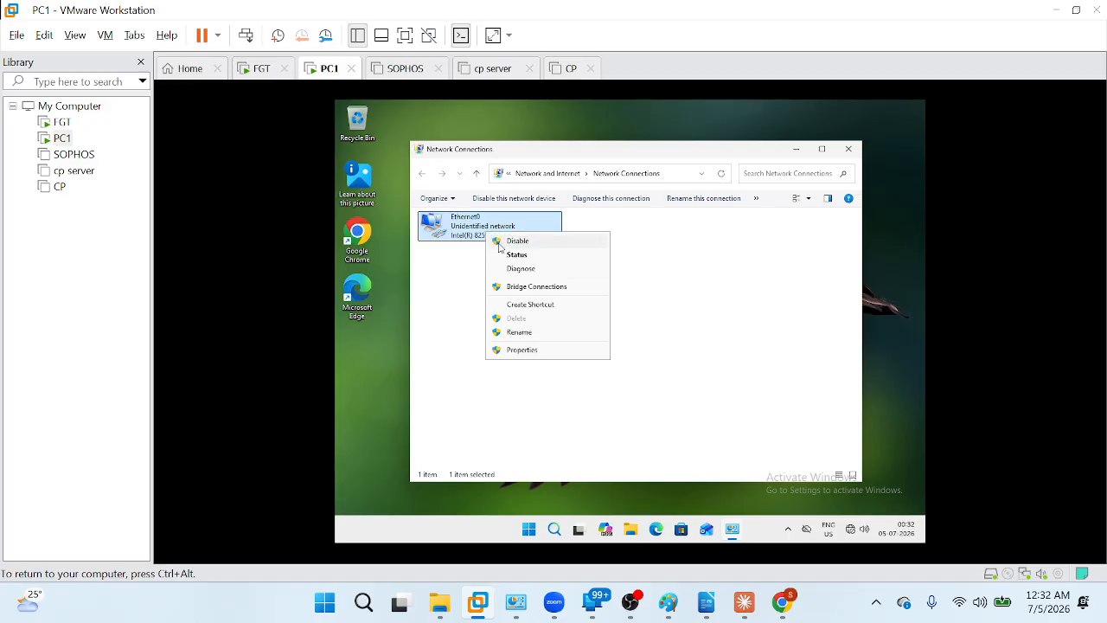
left_click(513, 255)
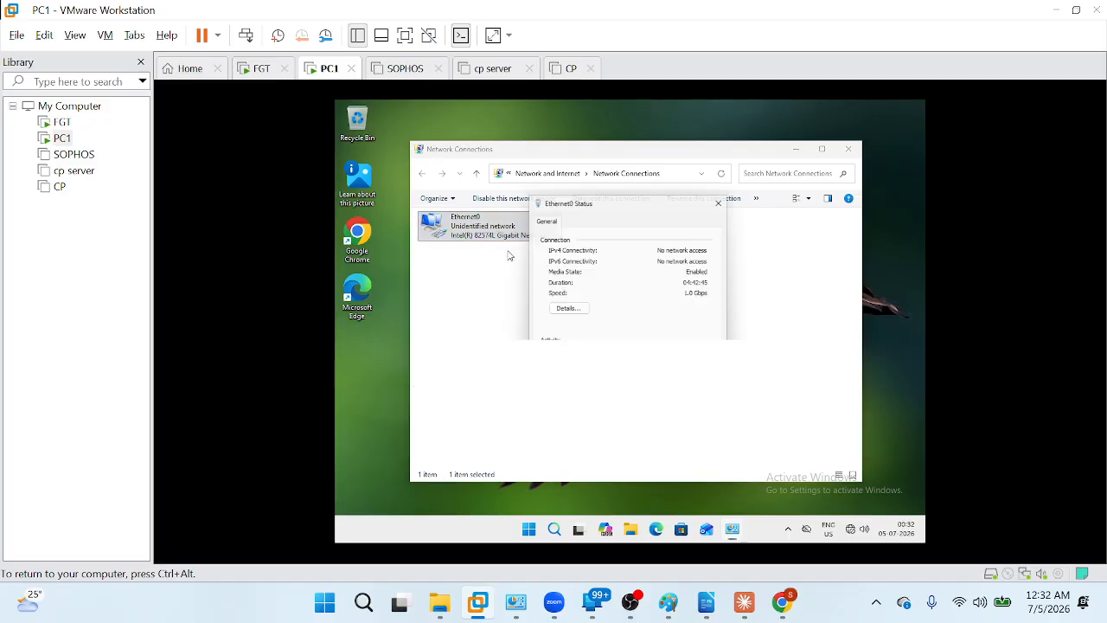
left_click(567, 308)
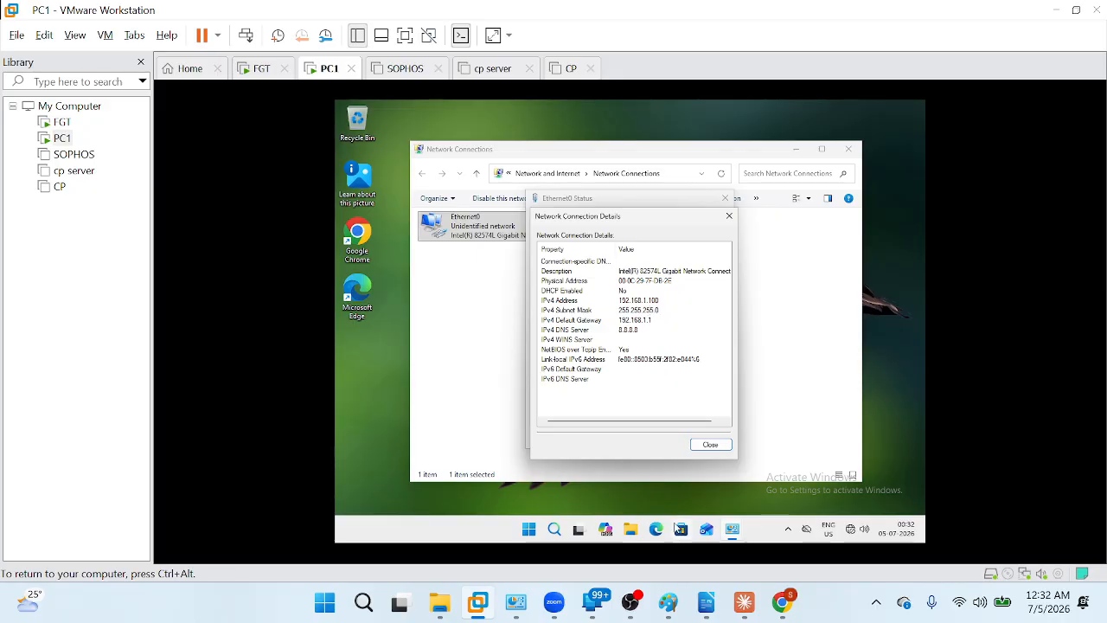
Step: Switch to Chrome and check the LAN interface's IP address and DHCP range in the FortiGate interface list
mouse_move(796, 614)
left_click(747, 543)
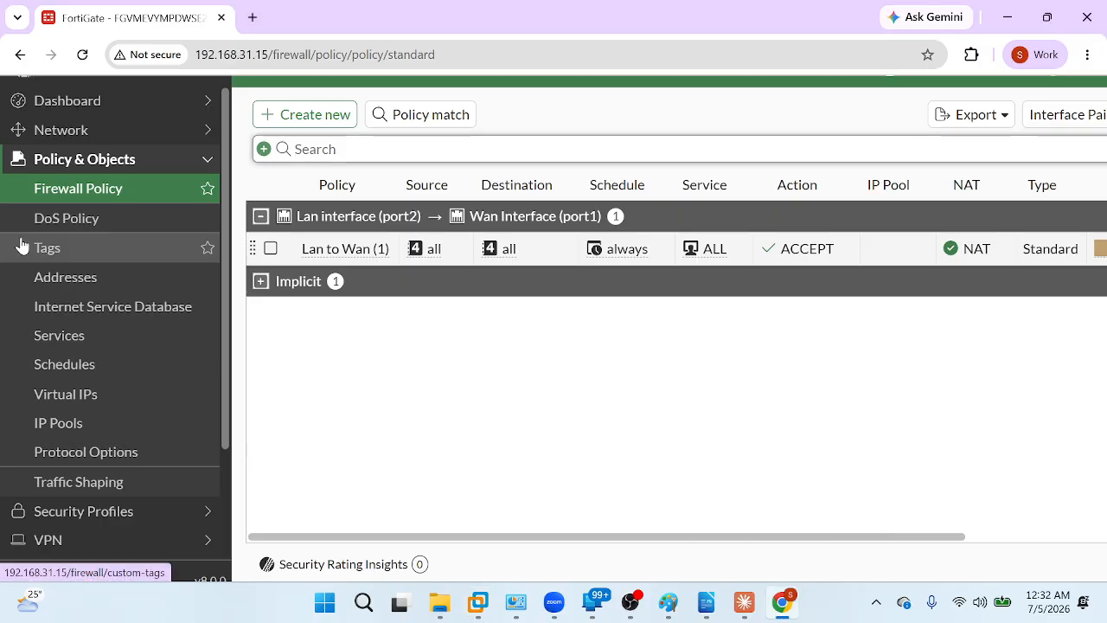
left_click(67, 134)
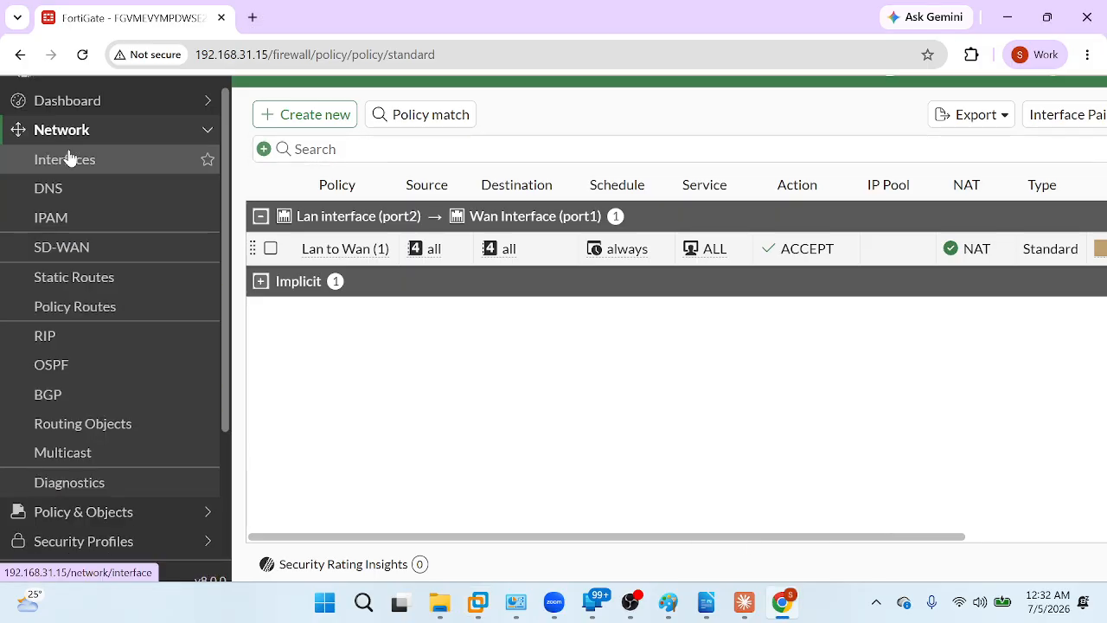
left_click(70, 157)
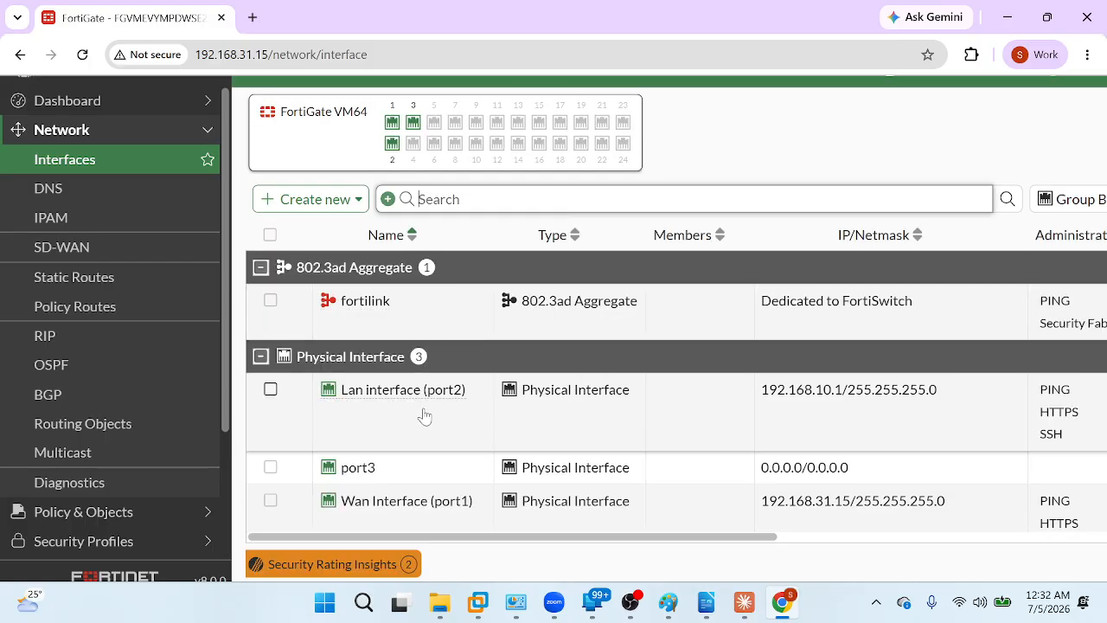
scroll(722, 432, "right", 8)
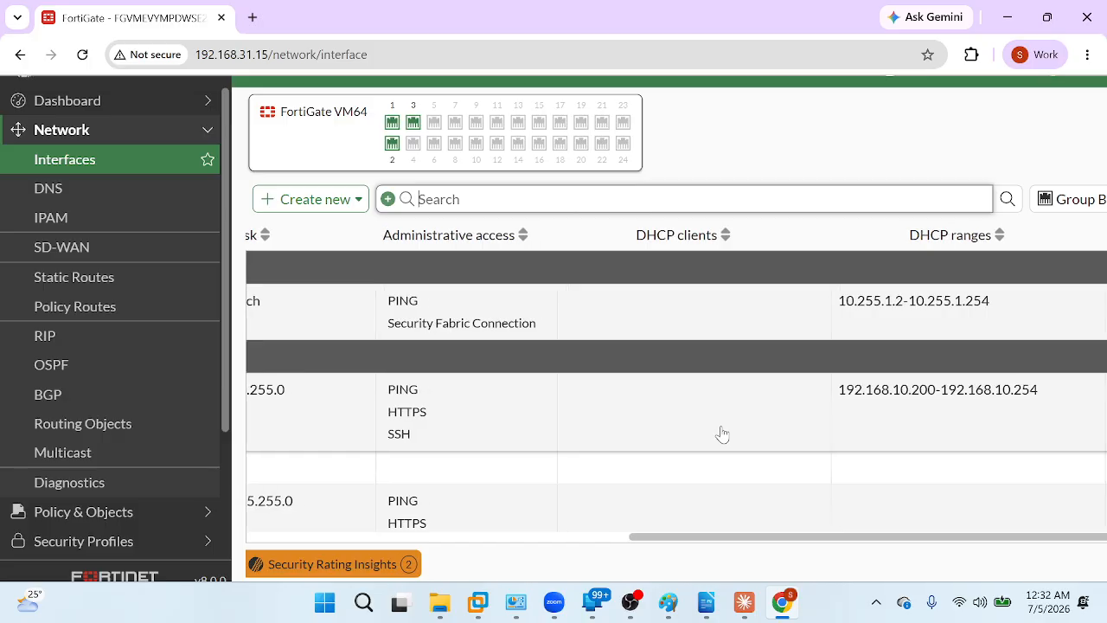
scroll(722, 433, "left", 6)
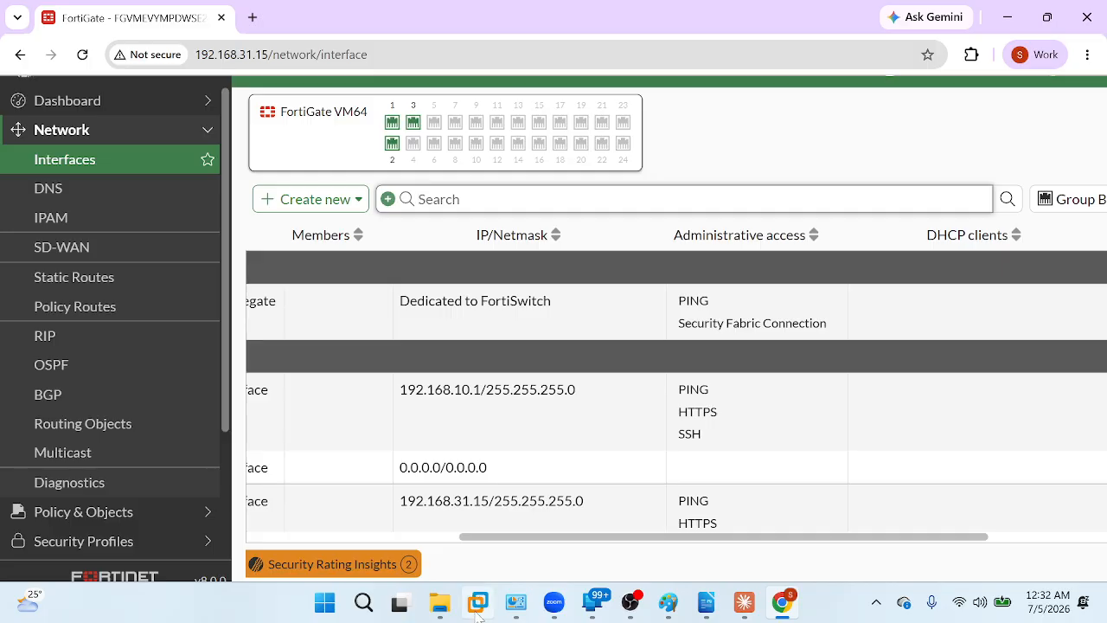
Step: Back on PC1 in VMware Workstation, set Ethernet0's IPv4 properties to obtain both the IP address and the DNS server address automatically
mouse_move(478, 615)
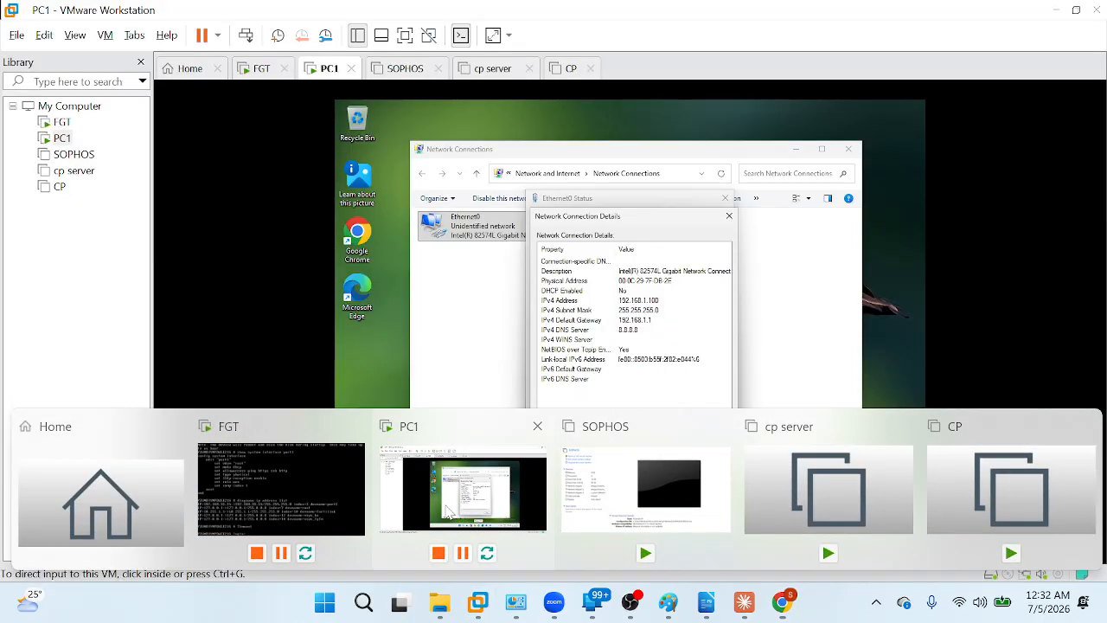
left_click(446, 511)
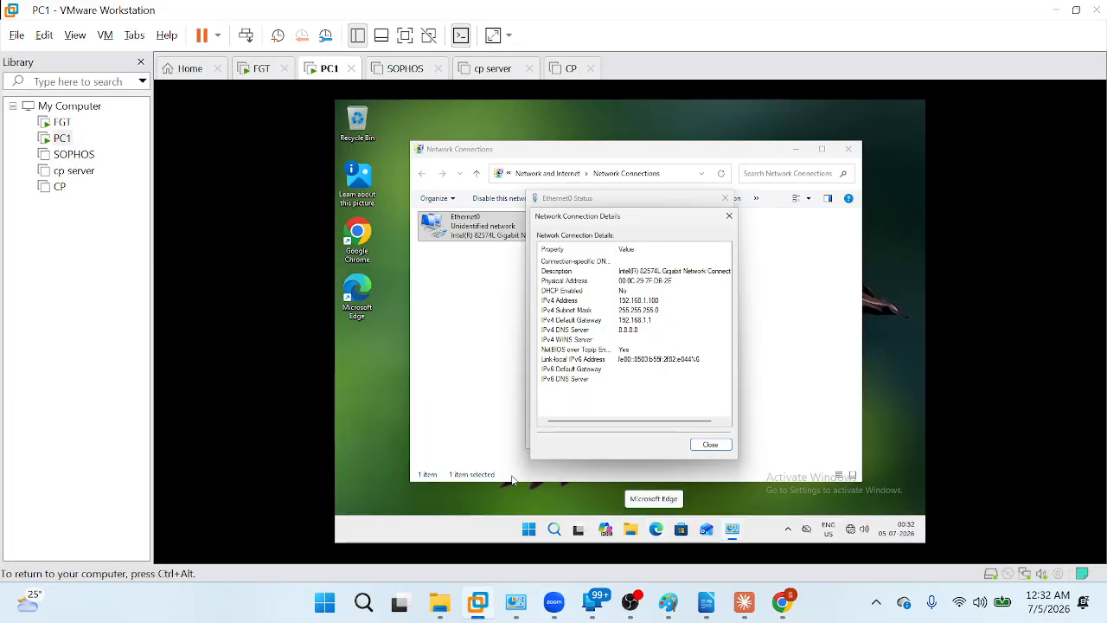
left_click(711, 444)
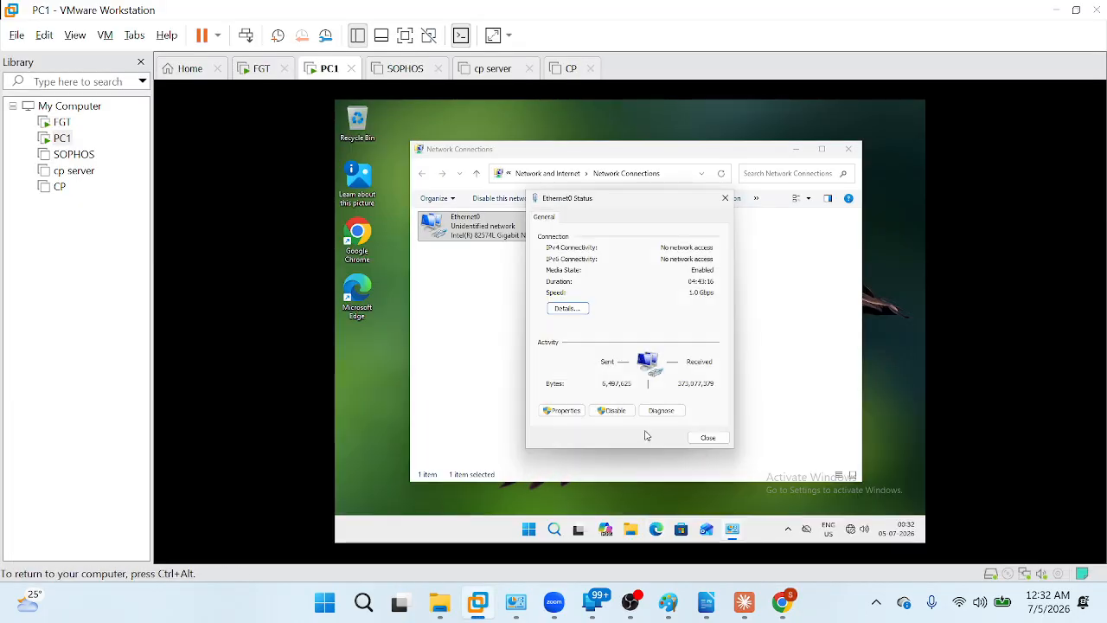
left_click(572, 412)
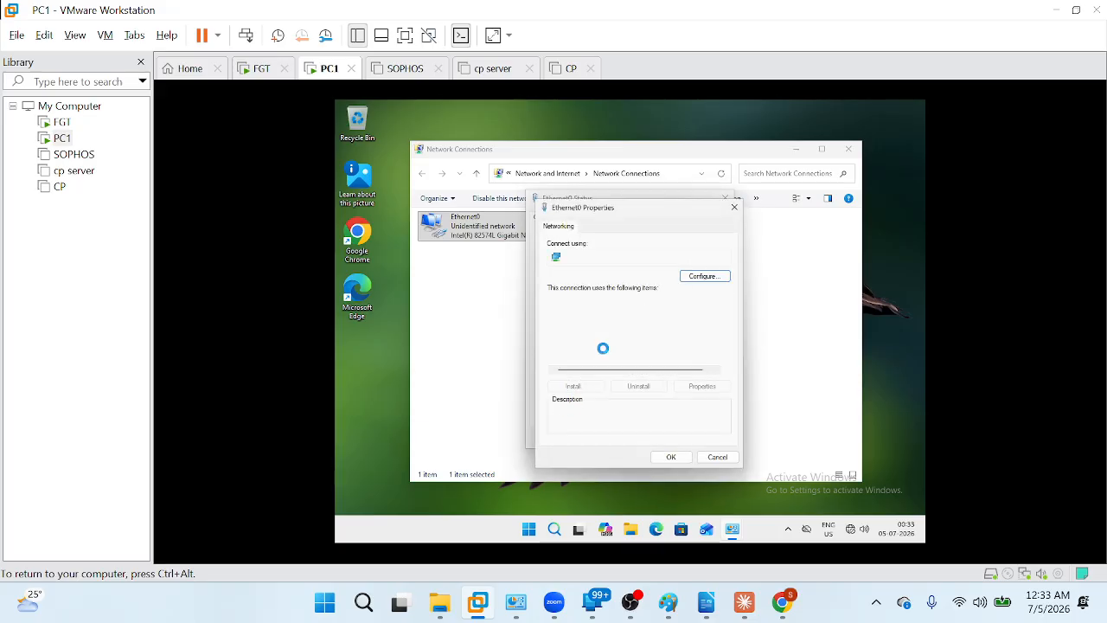
left_click(653, 333)
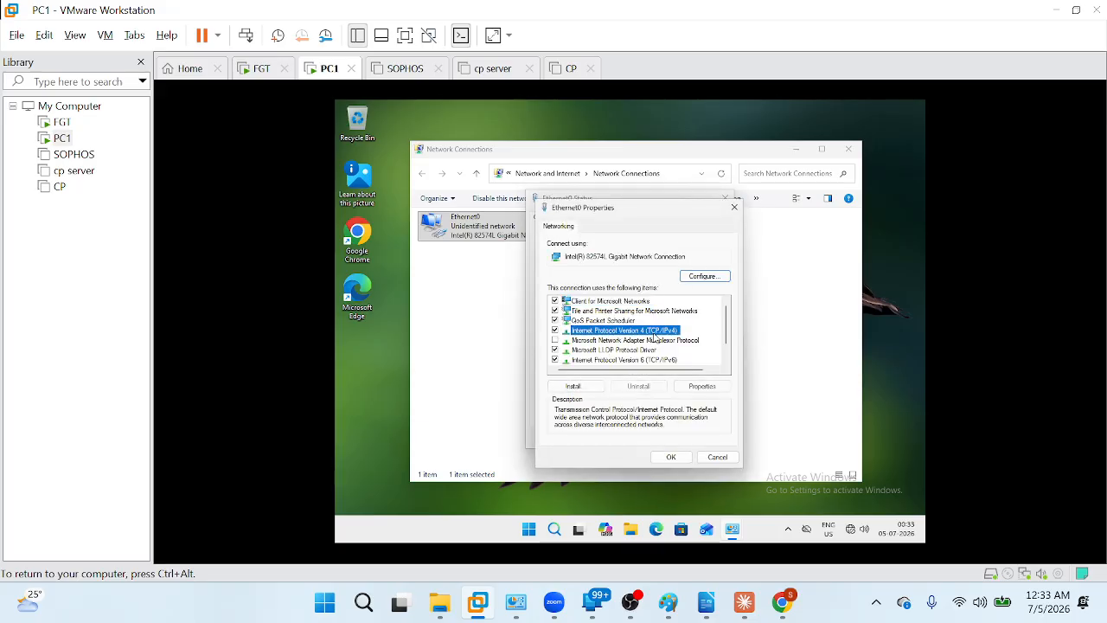
left_click(695, 385)
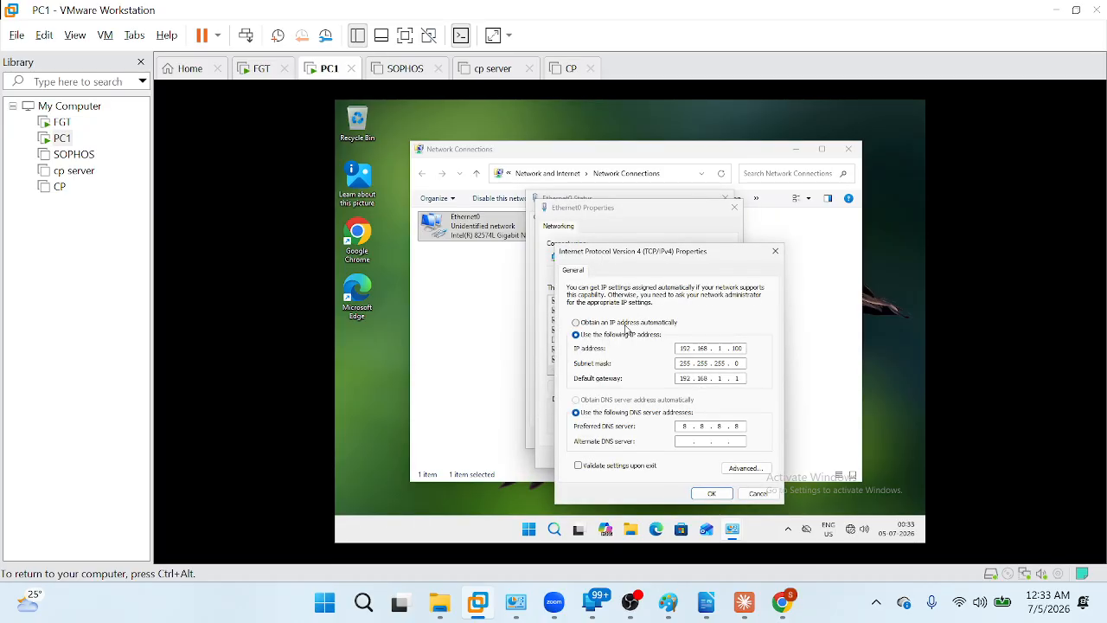
left_click(626, 323)
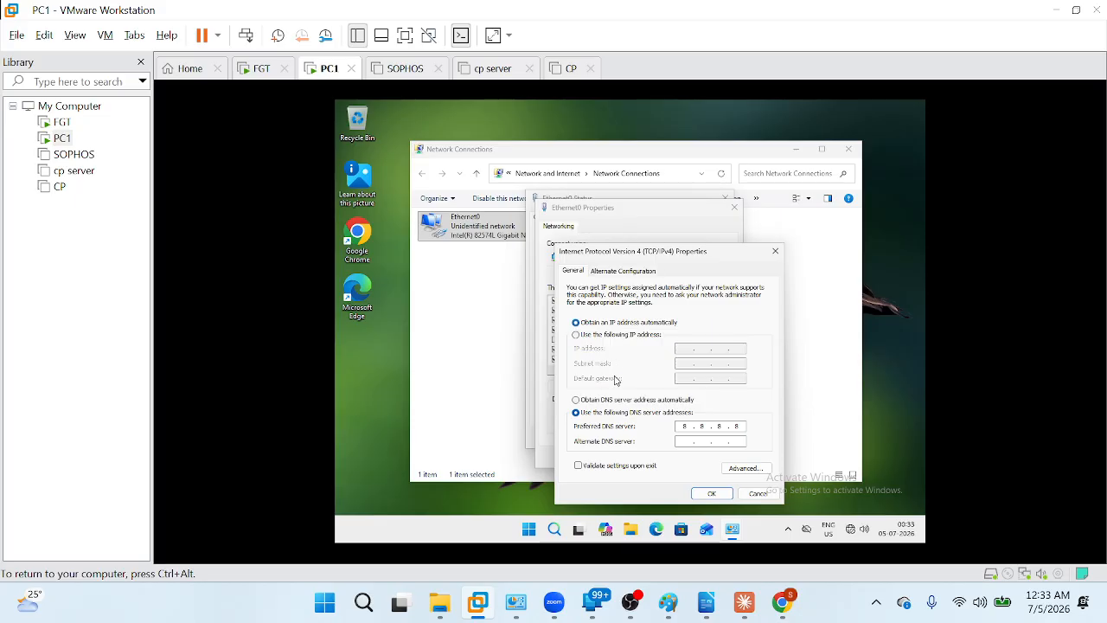
left_click(613, 402)
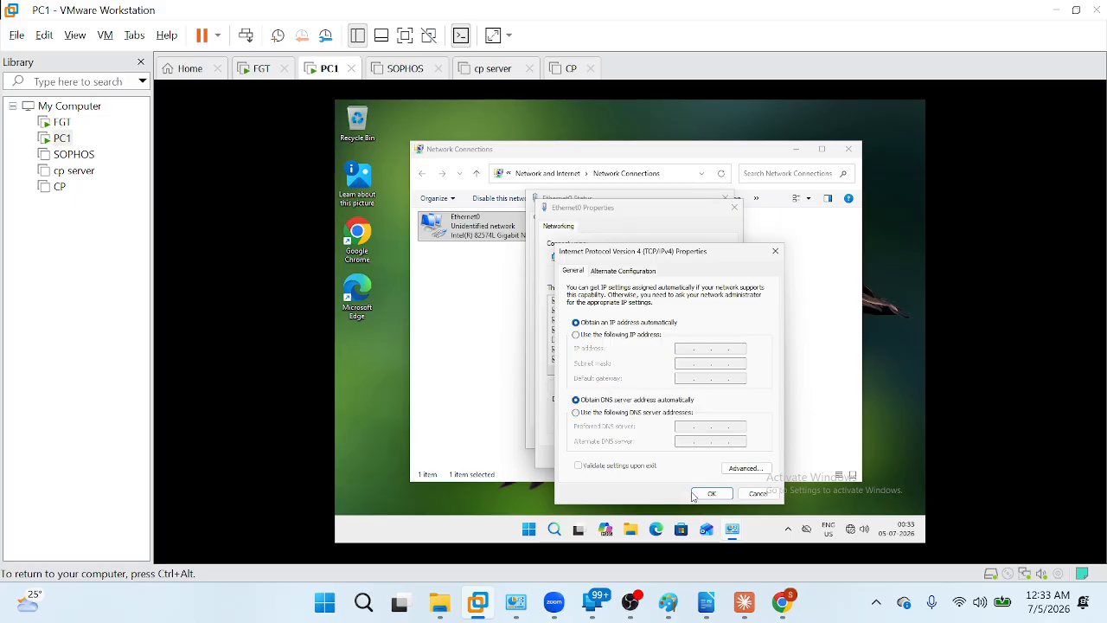
left_click(693, 497)
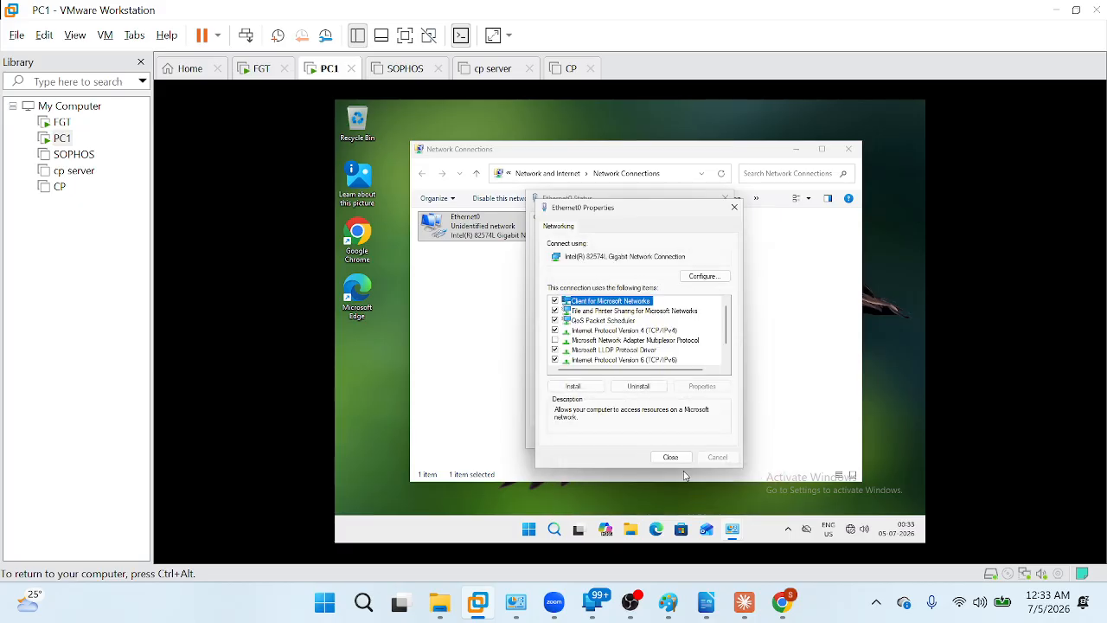
left_click(672, 457)
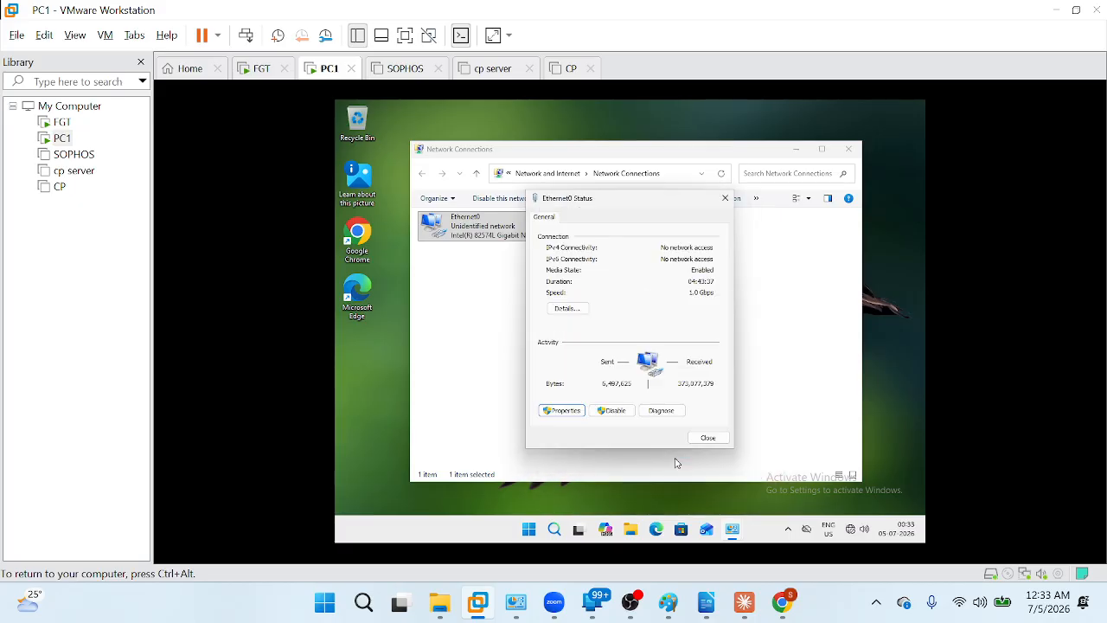
left_click(709, 439)
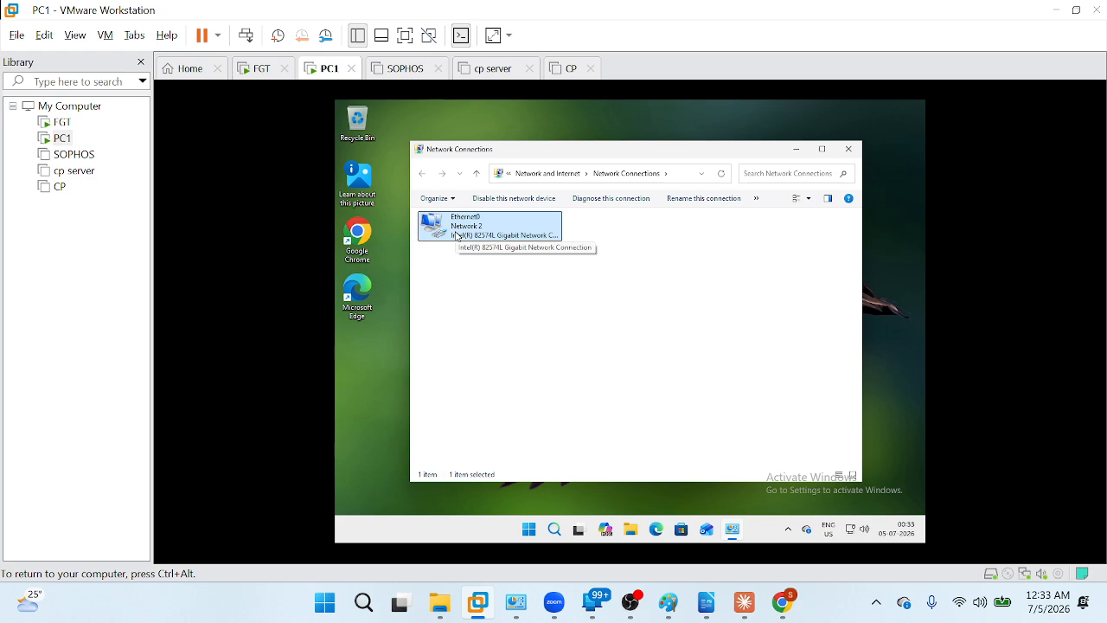
Step: Examine Ethernet0's connection details on PC1 for the DHCP-assigned IPv4 address
right_click(516, 228)
left_click(529, 242)
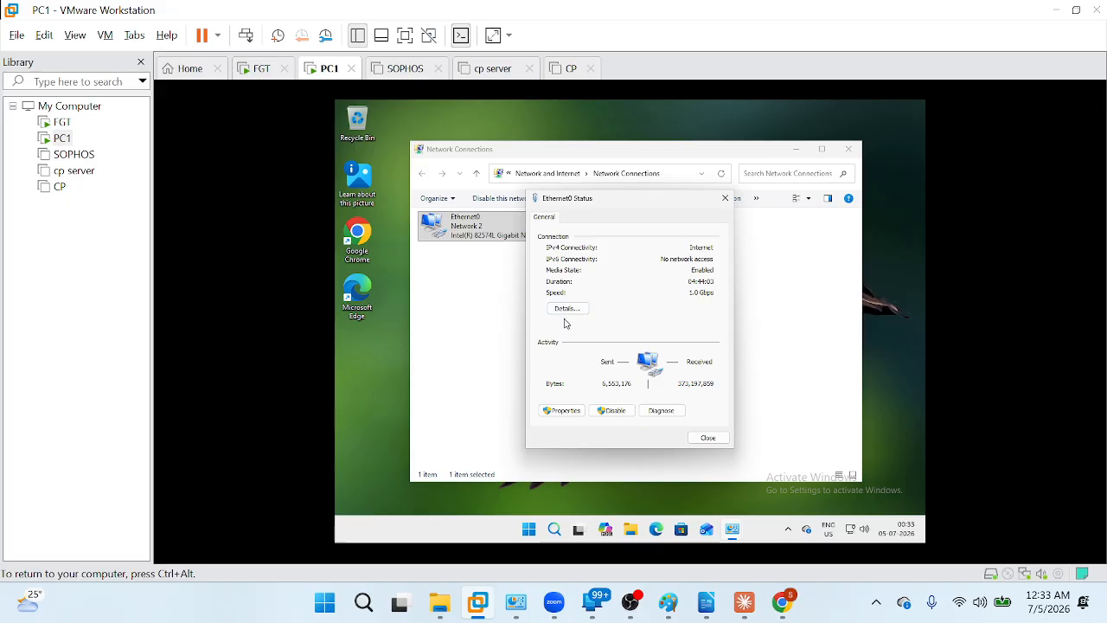
left_click(566, 309)
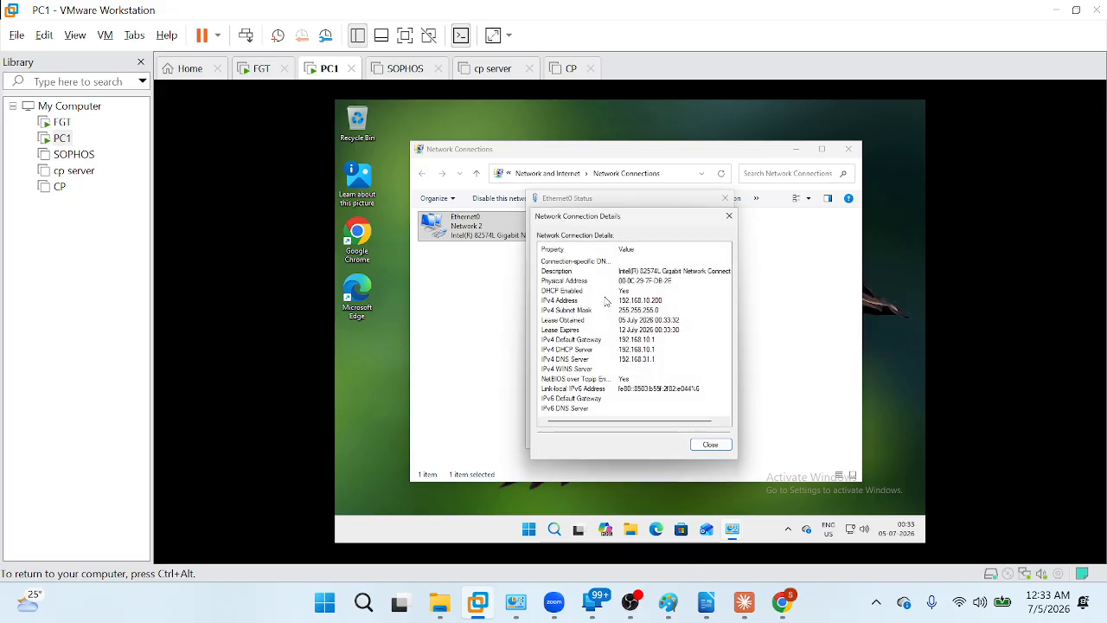
left_click(609, 301)
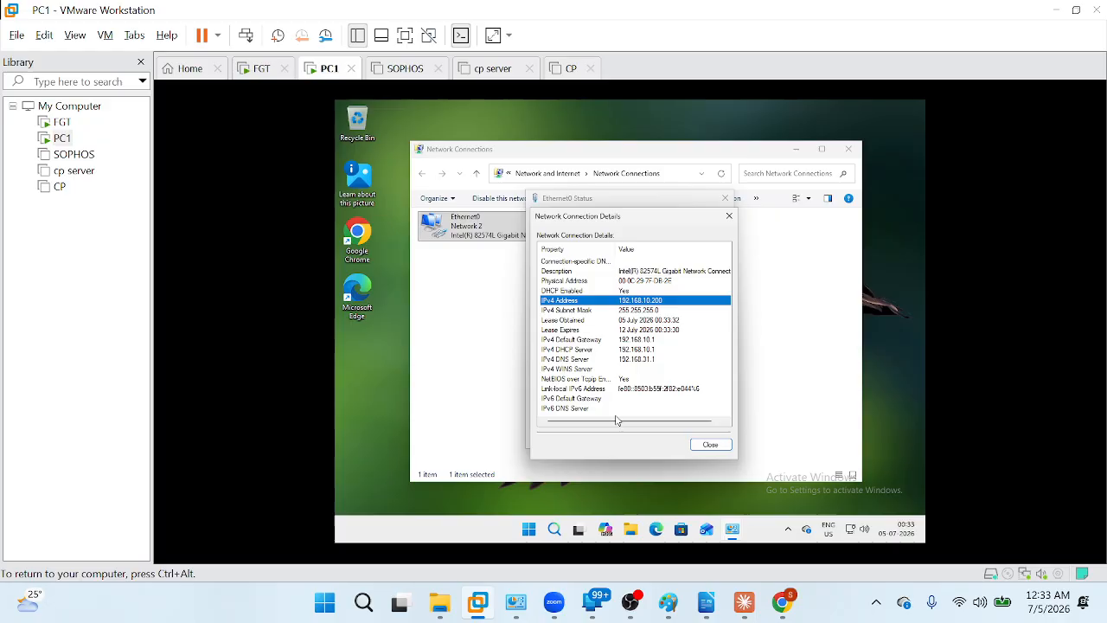
Step: Switch to Chrome and open the Lan interface (port2) settings in full screen at the DHCP Server section
mouse_move(782, 603)
left_click(751, 531)
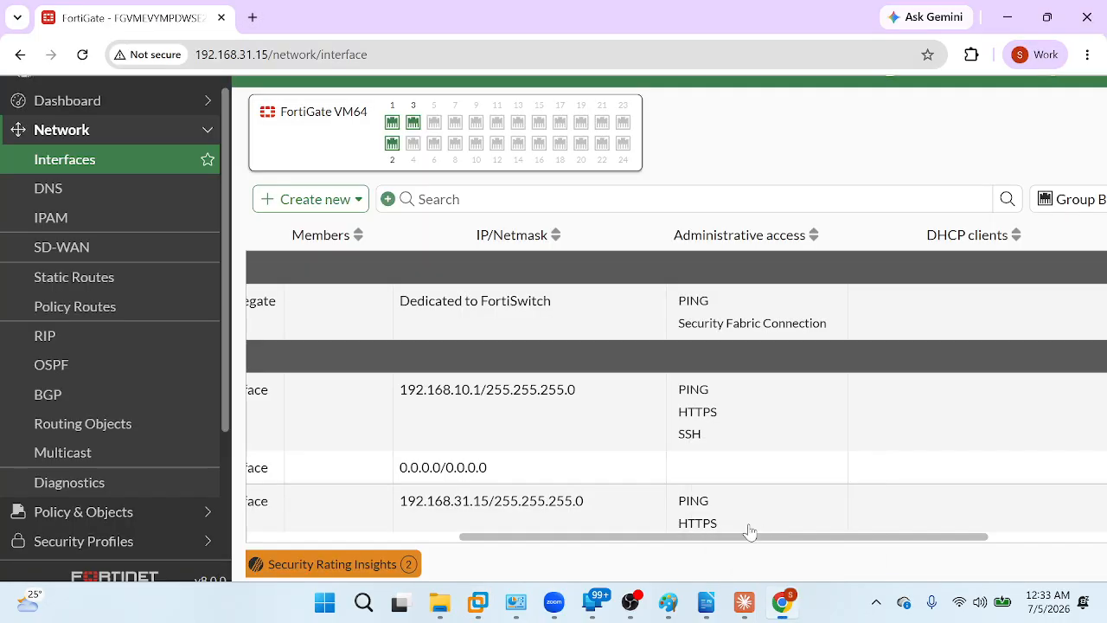
left_click(508, 418)
double_click(509, 418)
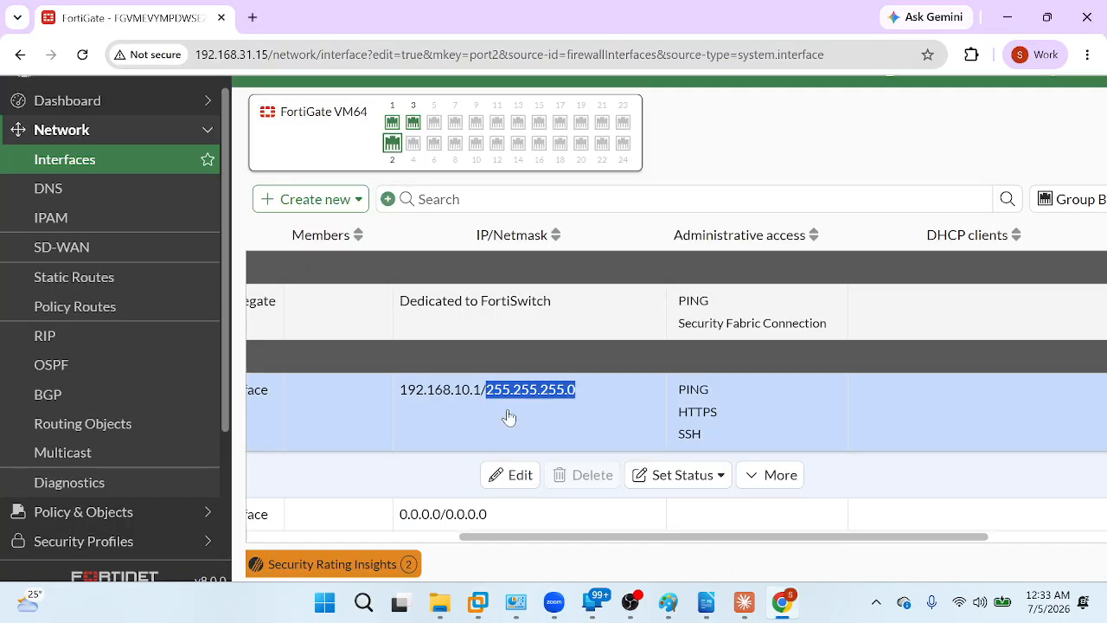
left_click(512, 476)
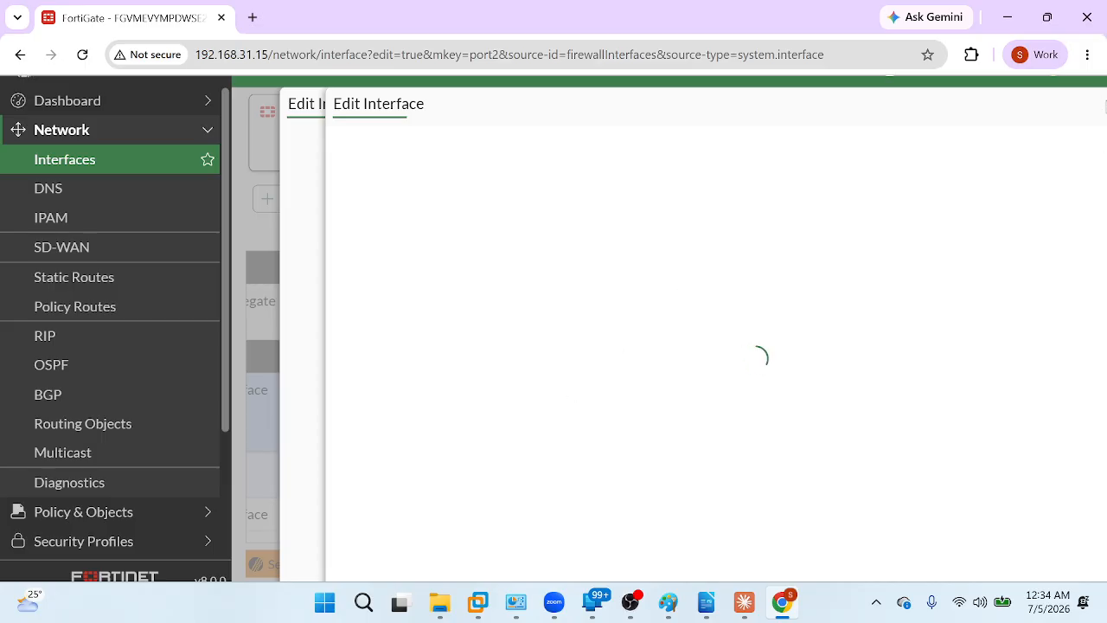
left_click(1088, 55)
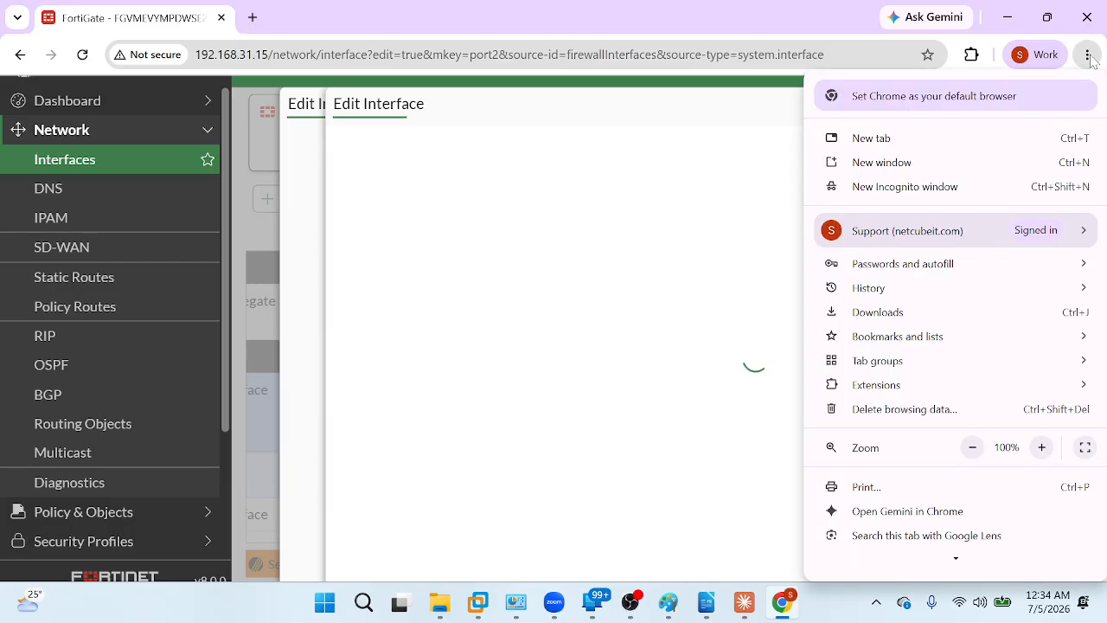
left_click(1085, 447)
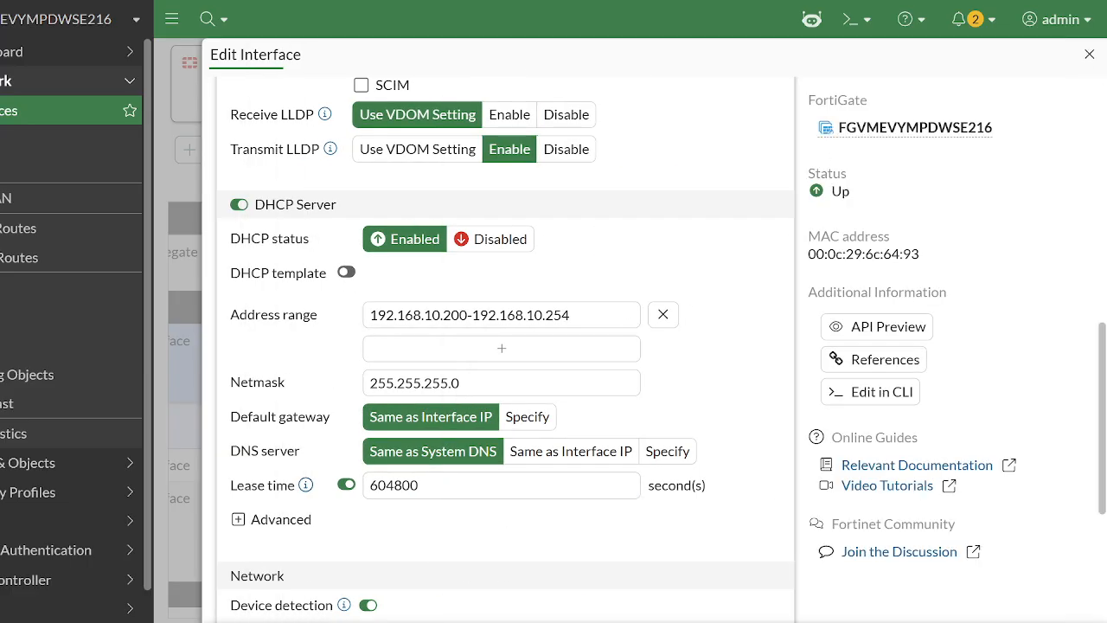
Step: Compare port2's DHCP address range with the IPv4 address in PC1's connection details, leaving full screen and returning to VMware Workstation
left_click_drag(371, 314, 570, 315)
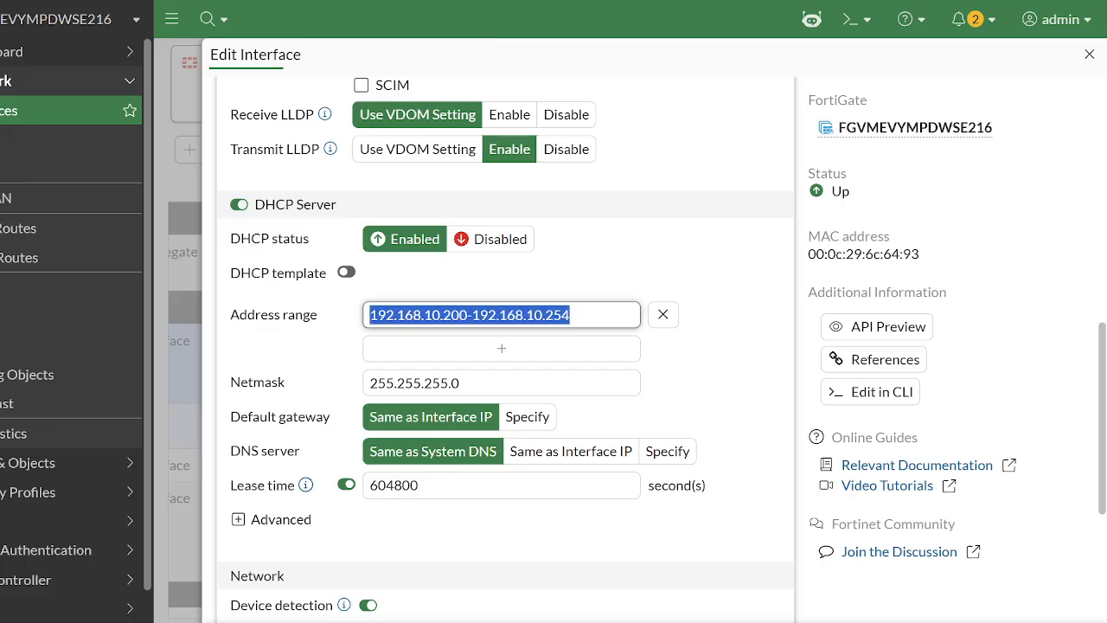
left_click(664, 253)
left_click(554, 58)
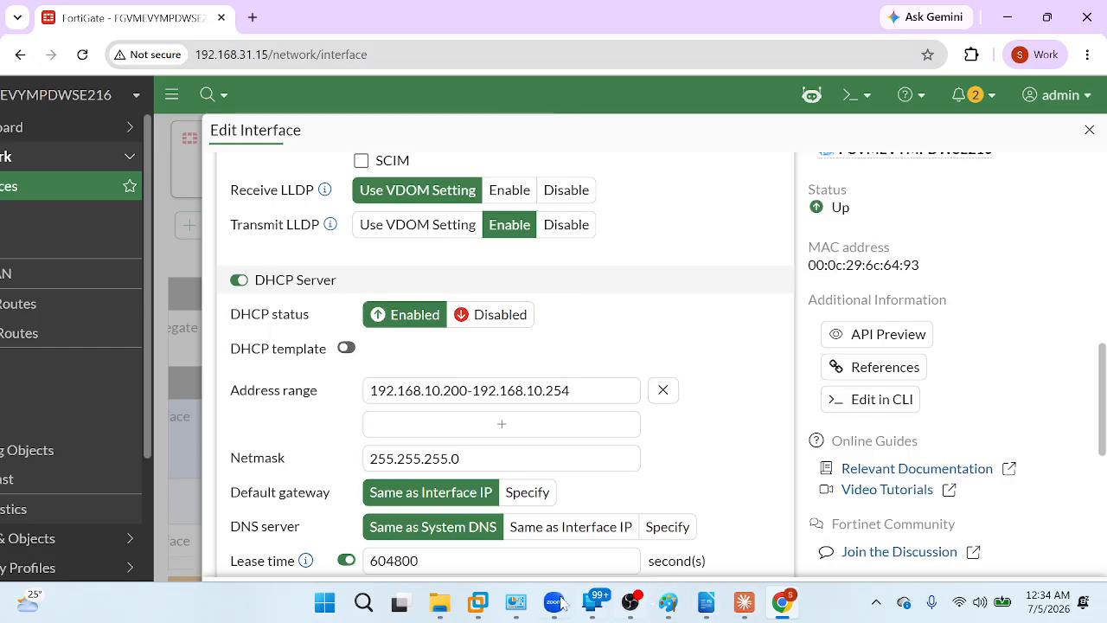
mouse_move(511, 604)
left_click(469, 507)
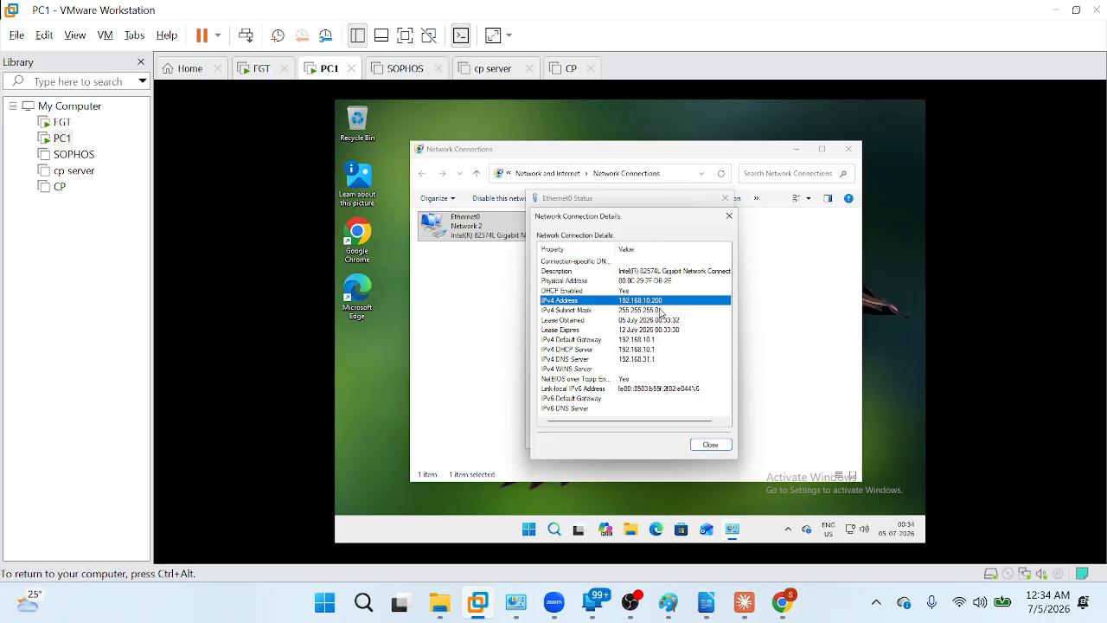
Step: Close Ethernet0's connection details and status windows on PC1
left_click(707, 445)
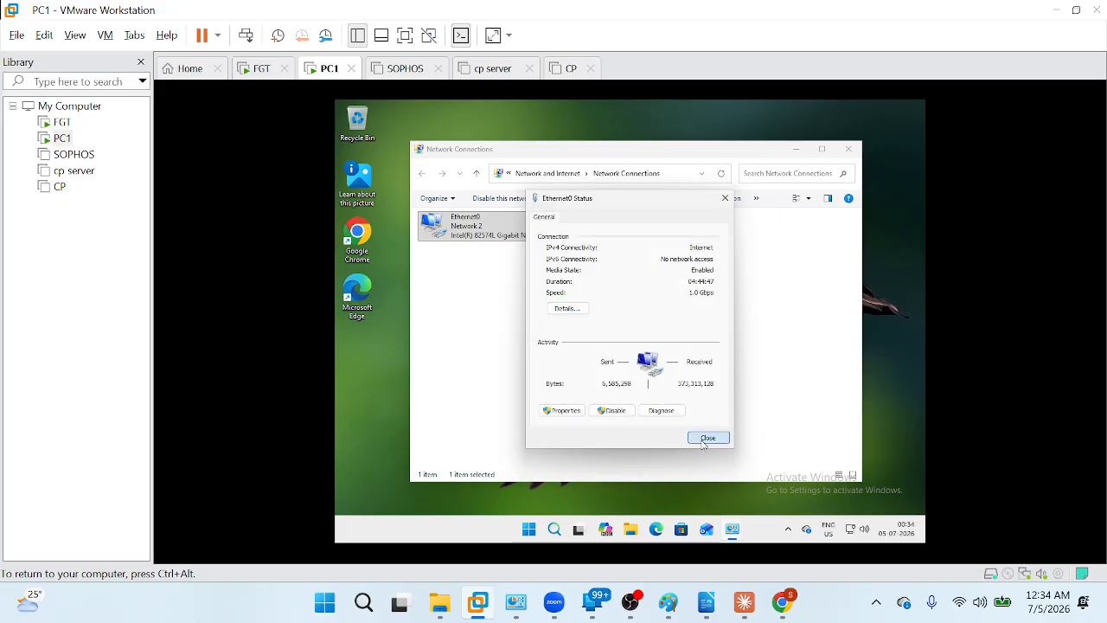
left_click(705, 441)
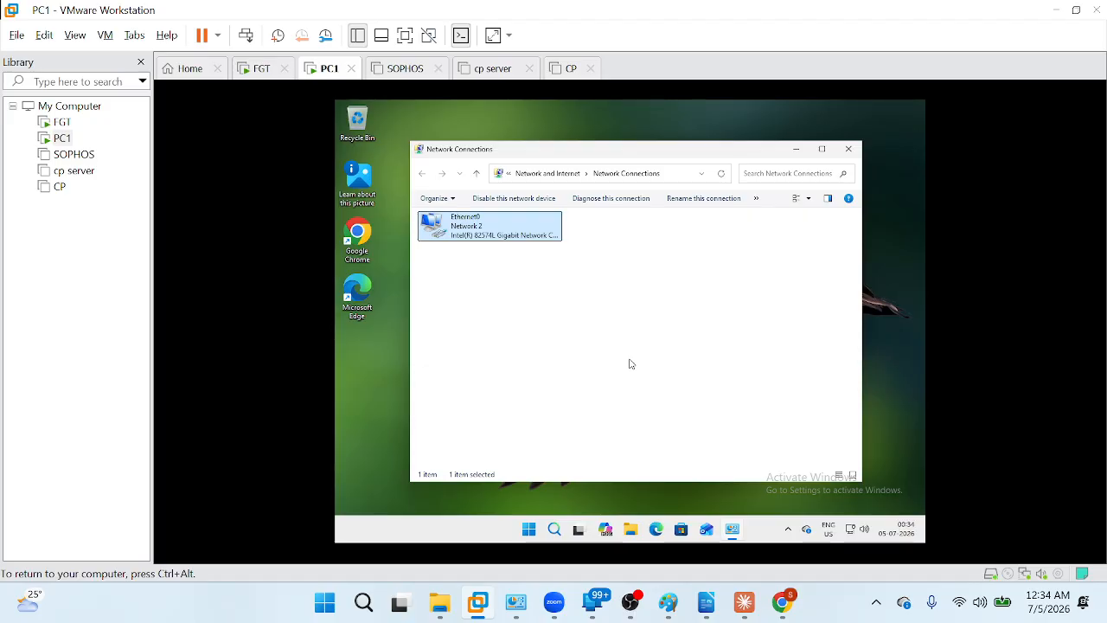
key("super+r")
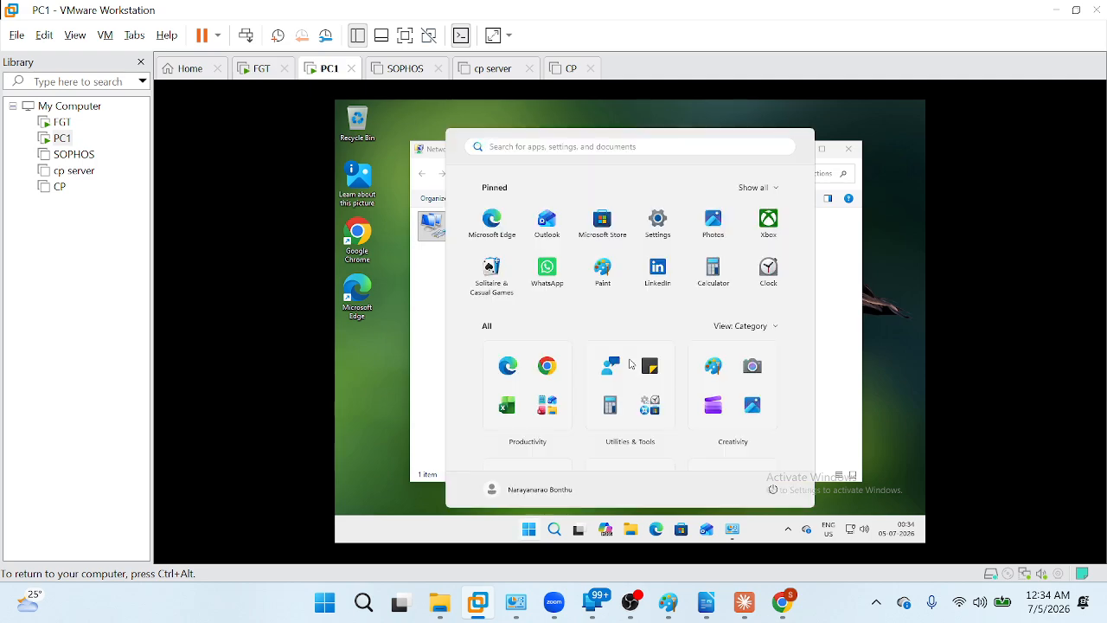
left_click(508, 149)
type("cmd")
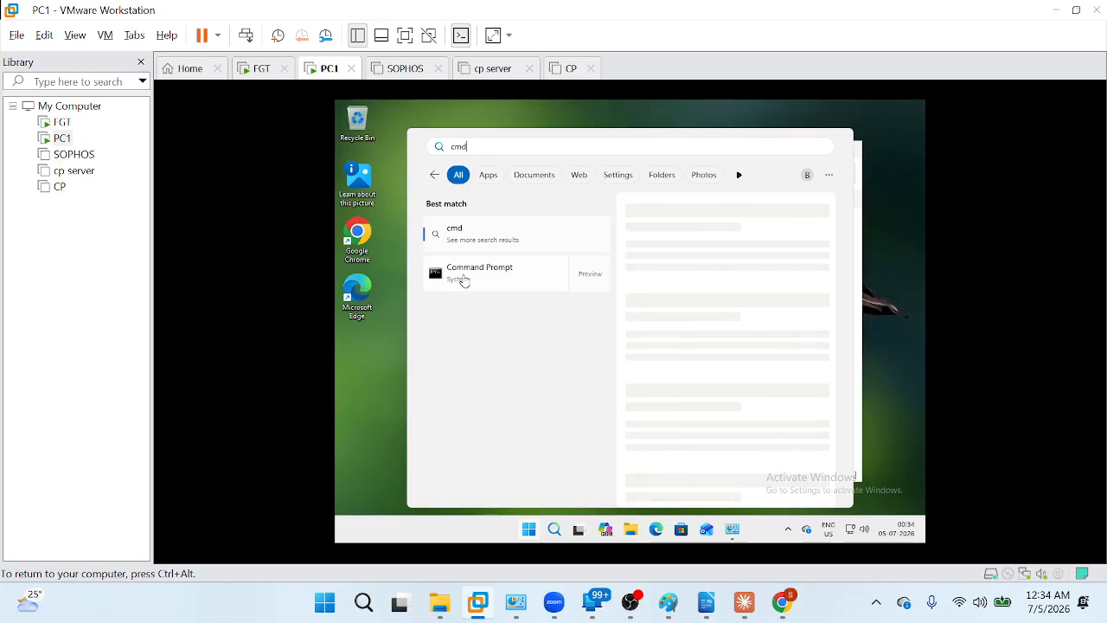
left_click(465, 275)
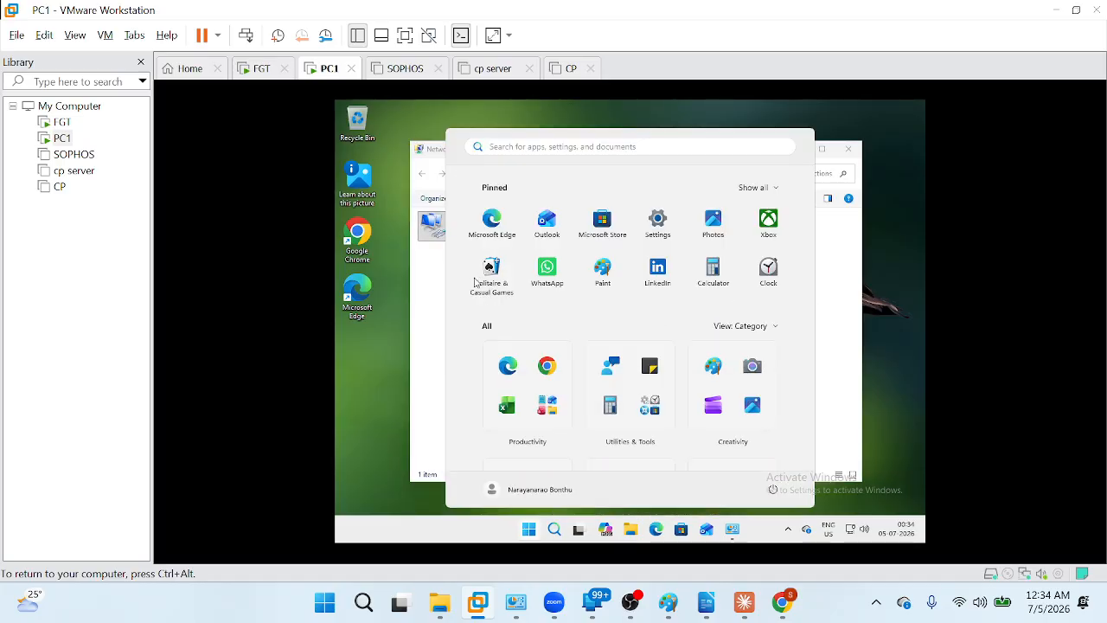
Step: Run cmd on PC1 to open a Command Prompt and begin a ping command without a target address
key("super+r")
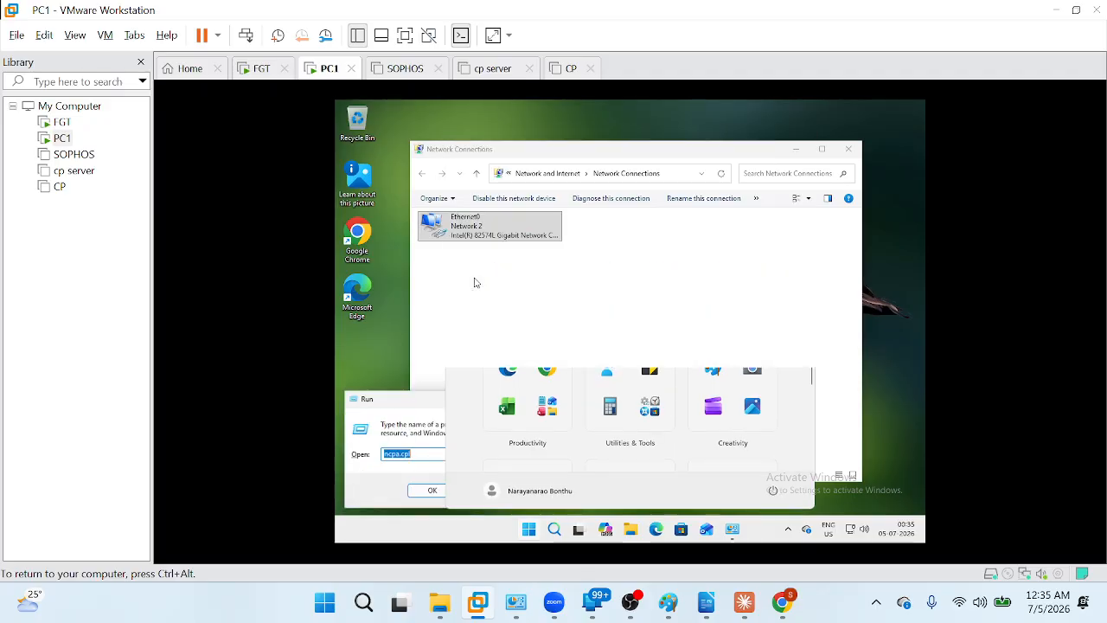
key("BackSpace")
type("cmd")
key("Return")
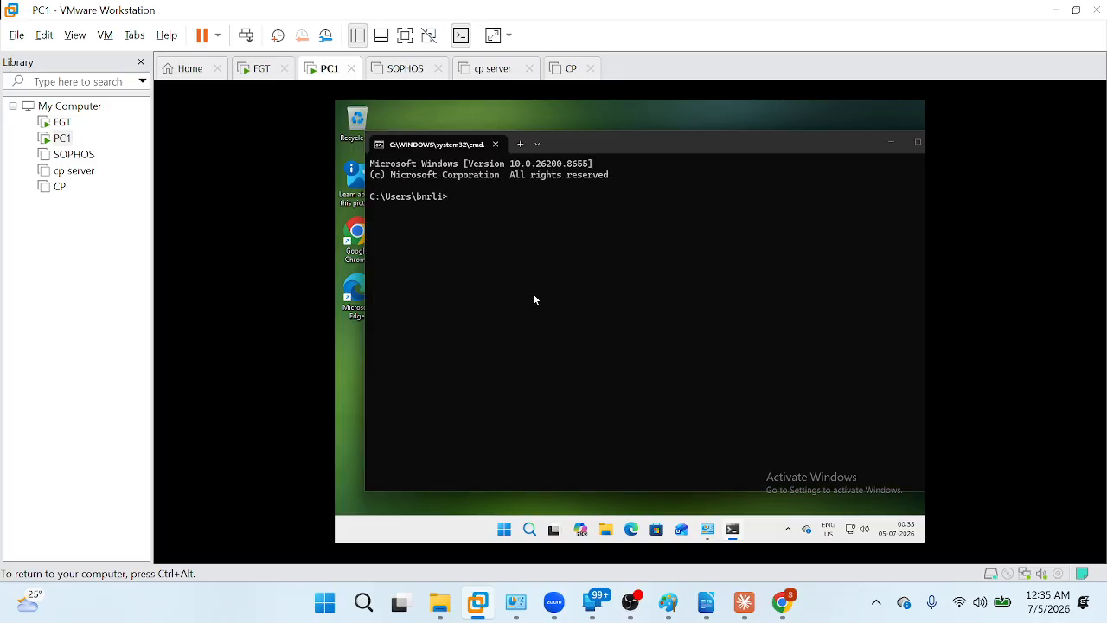
type("ping")
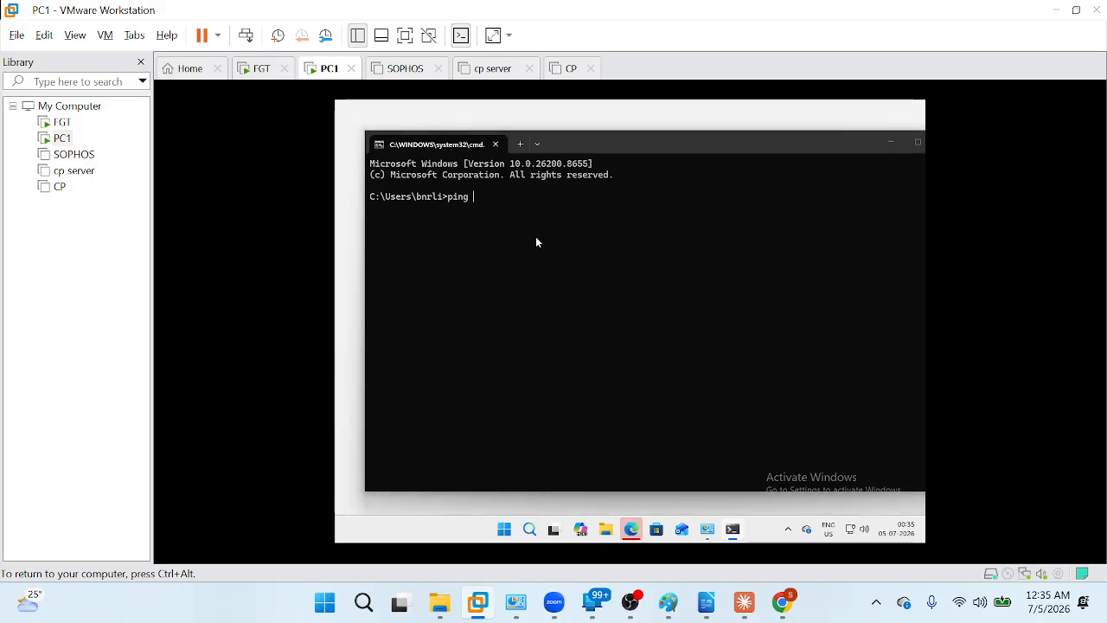
Step: Switch to the Paint lab diagram and label PC1's monitor box with the address 192.168.10.200
key("ctrl+alt")
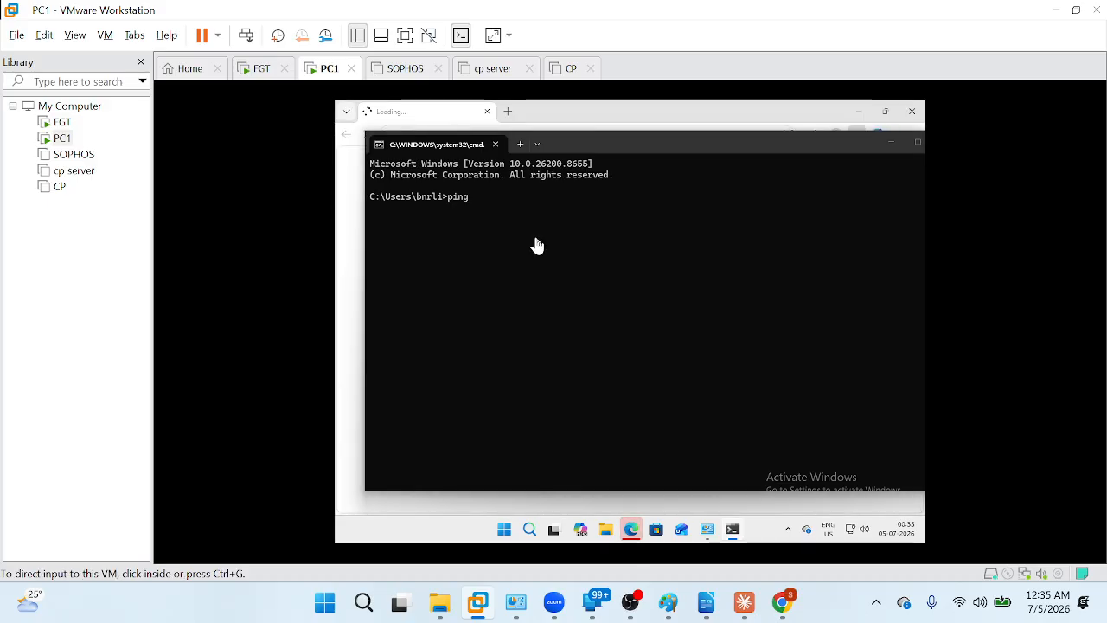
key("alt+Tab")
key("alt+Tab")
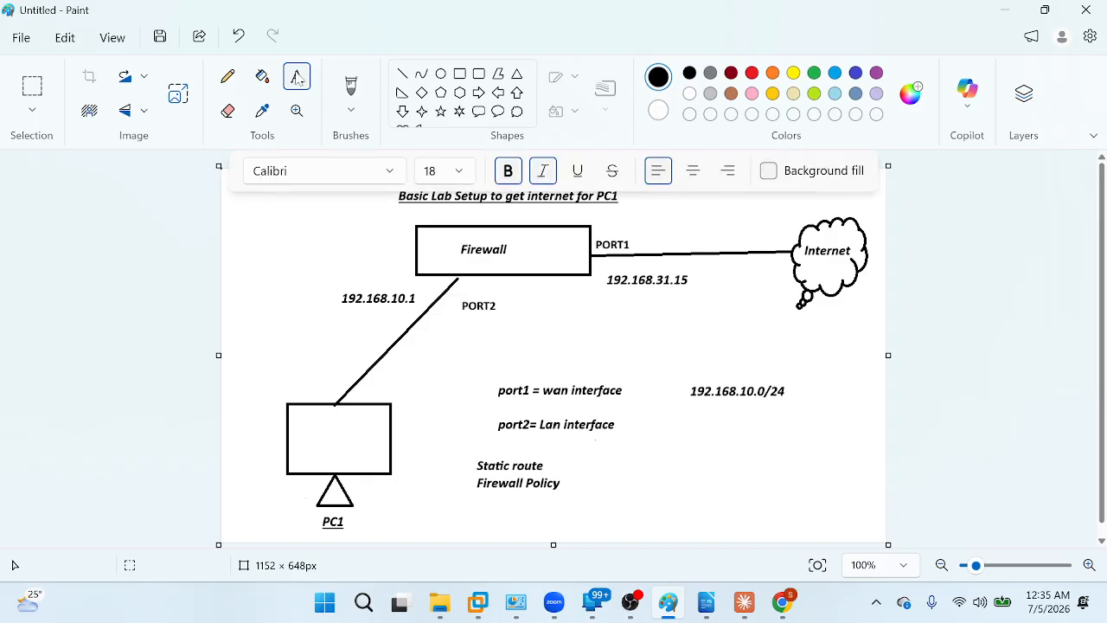
left_click(294, 434)
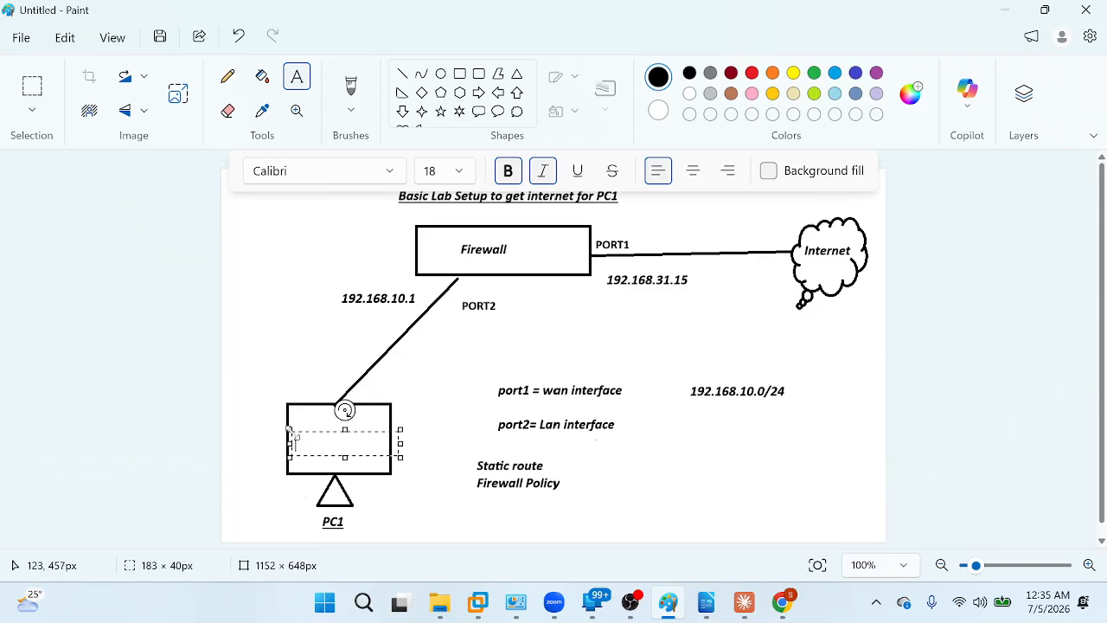
type("192.168.10.200")
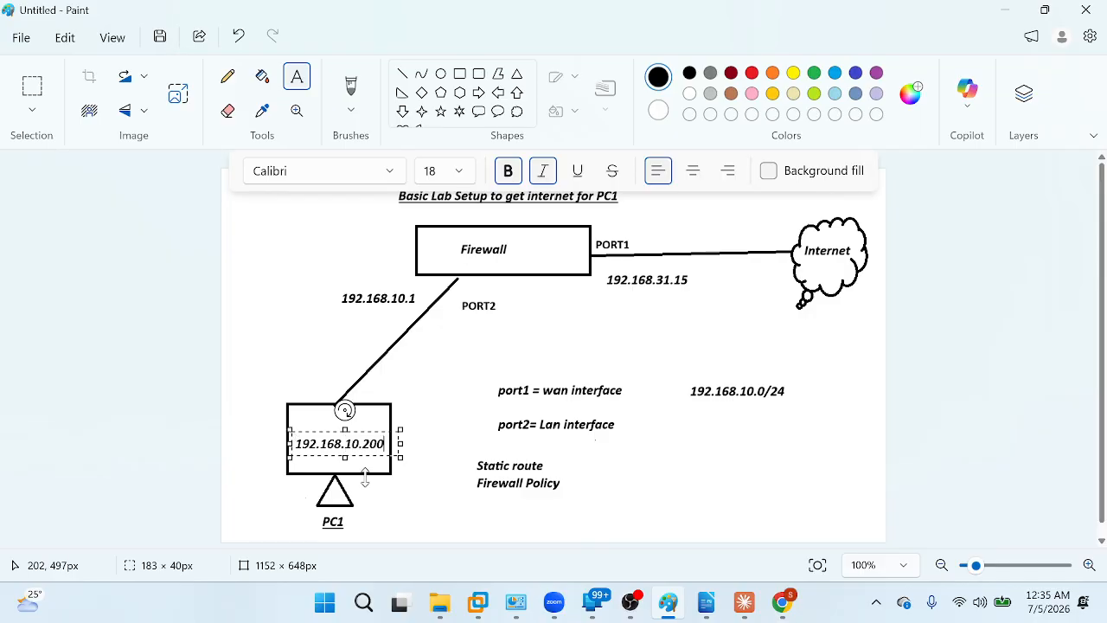
left_click(423, 512)
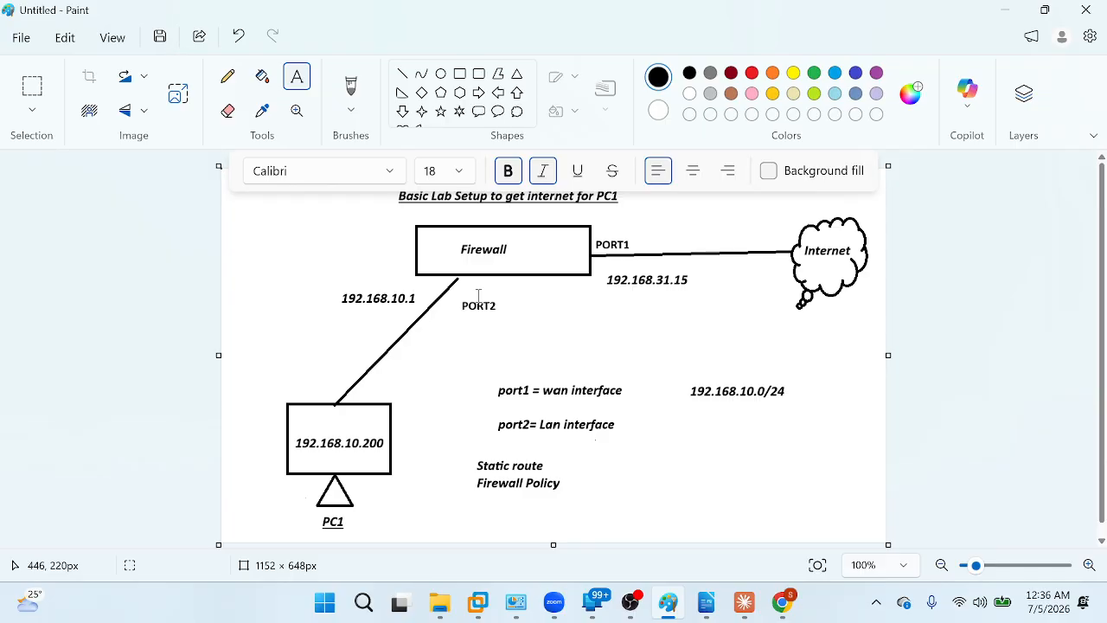
Step: Back on PC1 in VMware Workstation, minimize Network Connections, ping the gateway 192.168.10.1 and dismiss the Edge notification
key("alt+Tab")
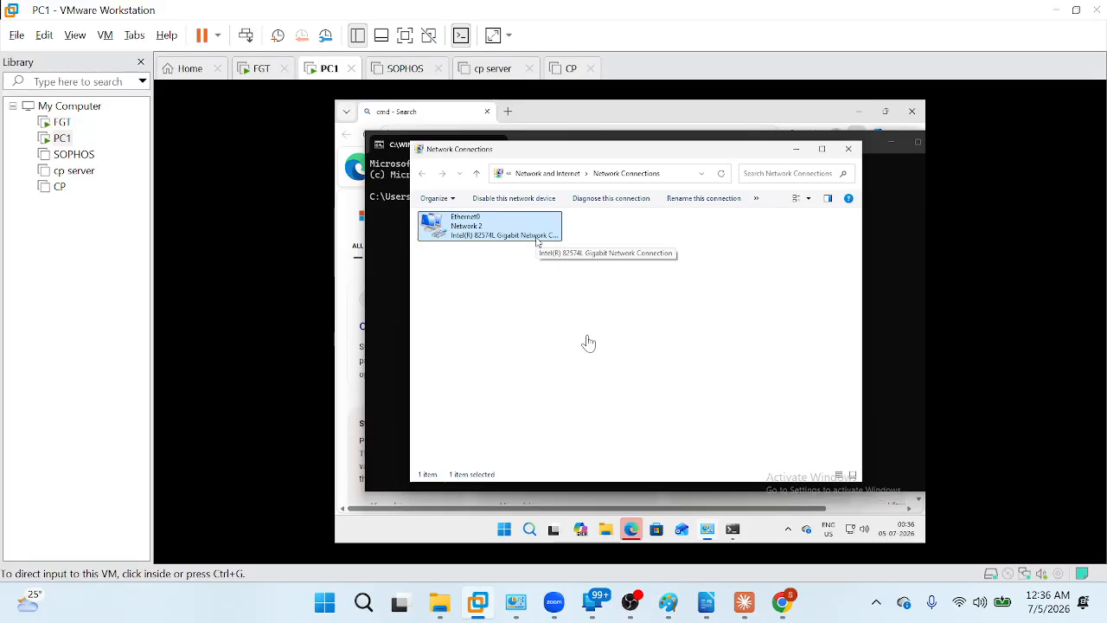
left_click(800, 157)
left_click(798, 151)
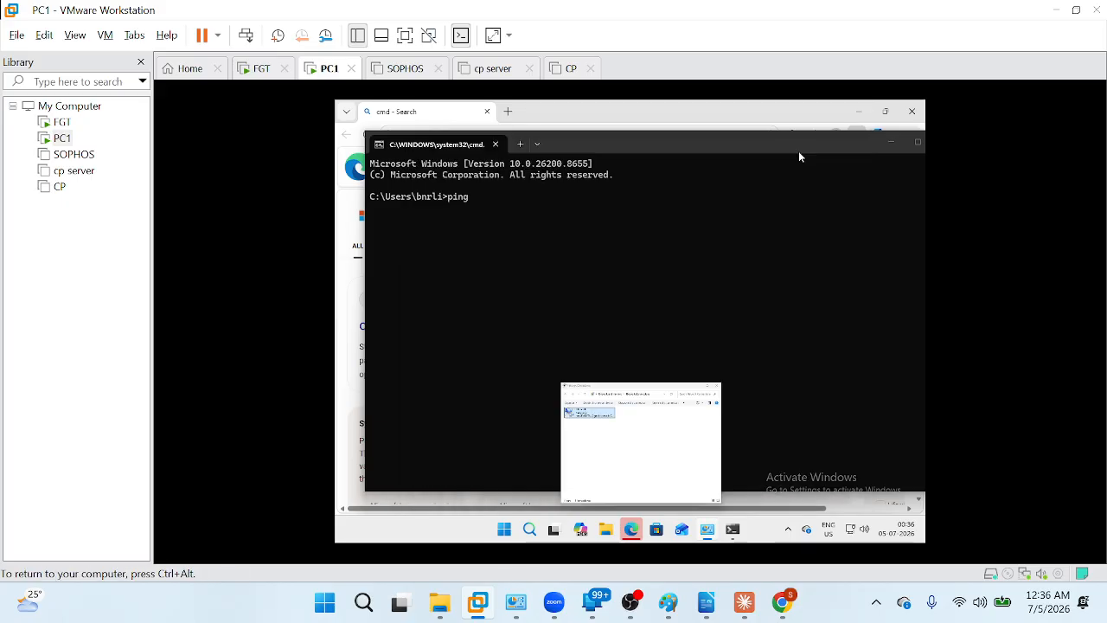
type("1")
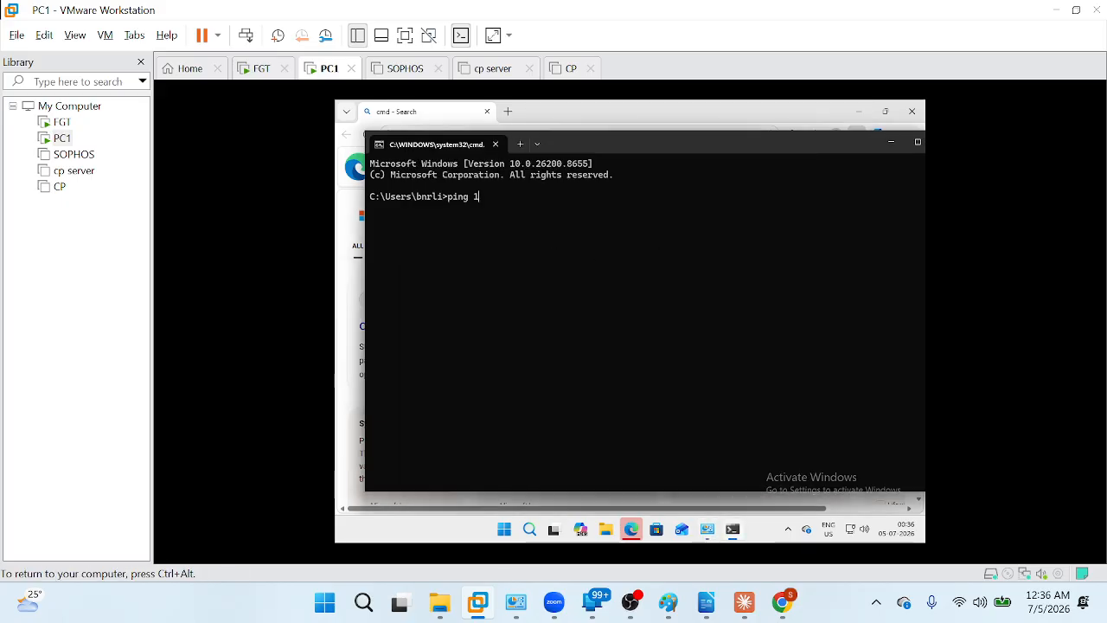
type("92.168.10.1")
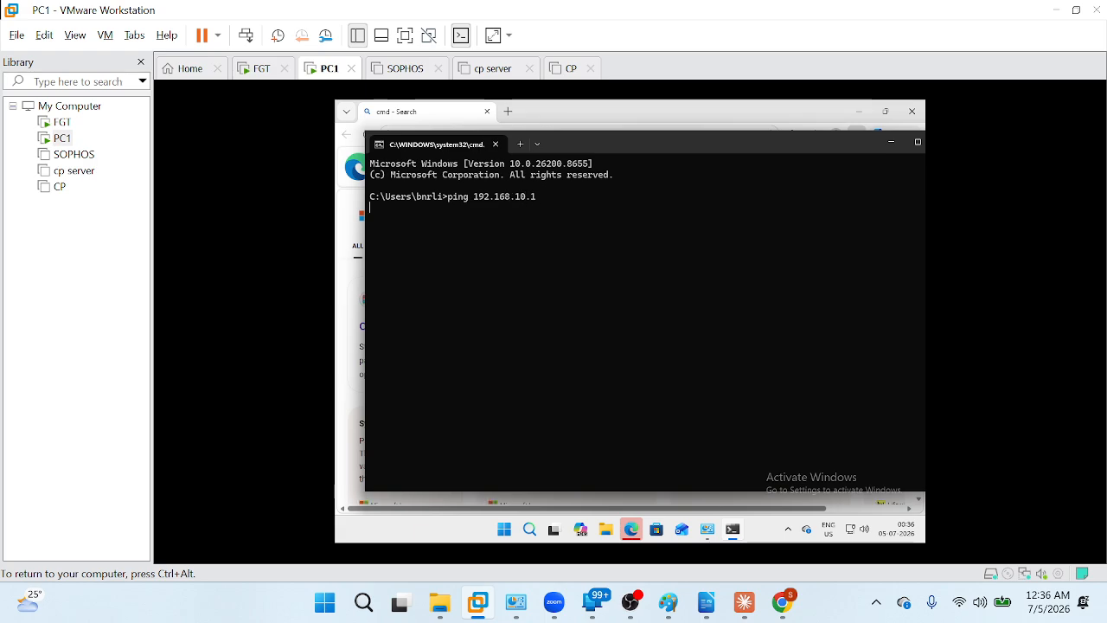
key("Return")
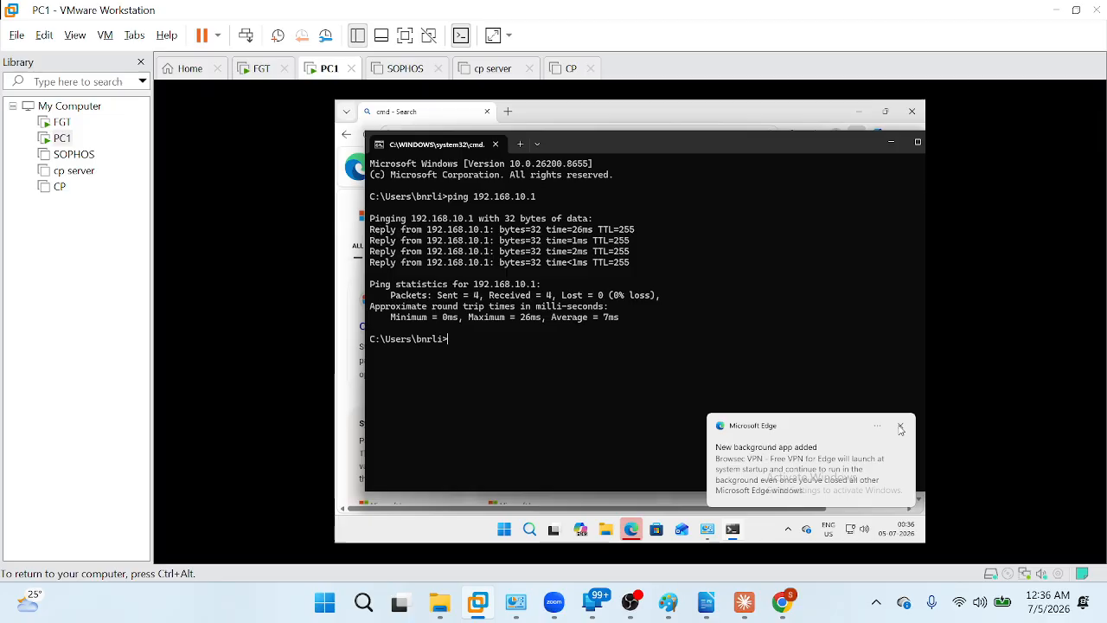
left_click(899, 428)
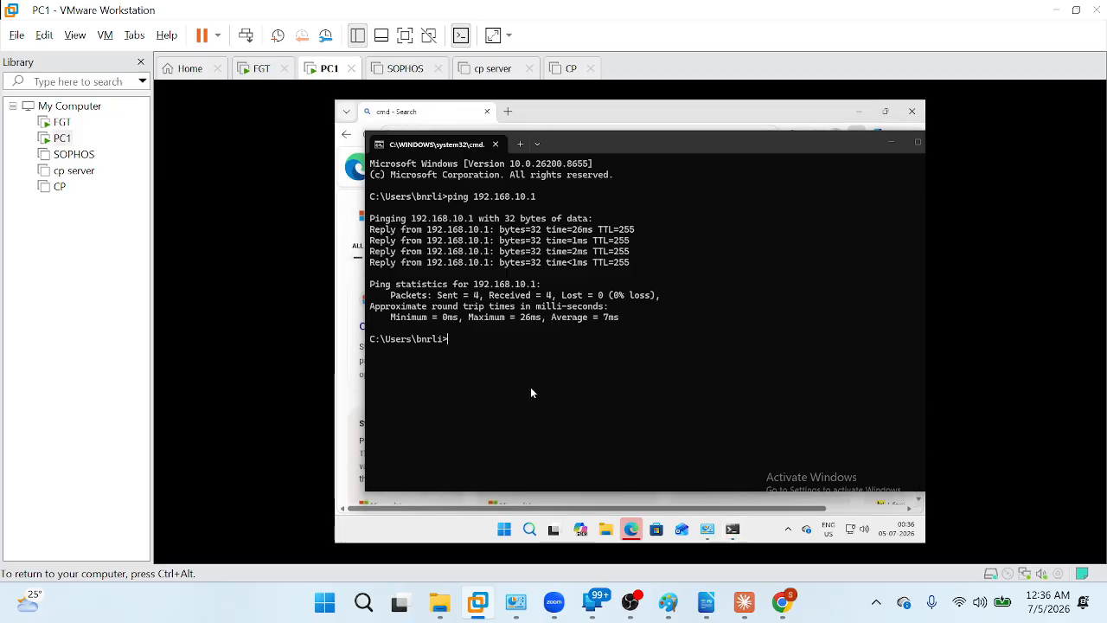
Step: Ping 8.8.8.8 from PC1, minimize the Command Prompt and close the stray Edge search page
left_click(451, 351)
type("pin")
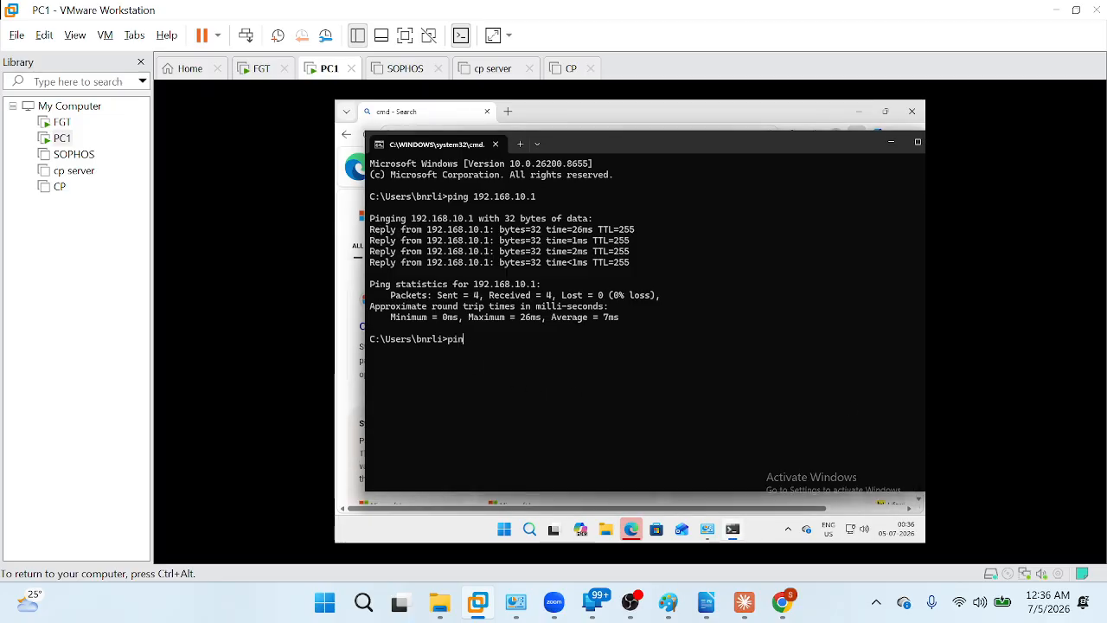
type("g 8.8.8.8")
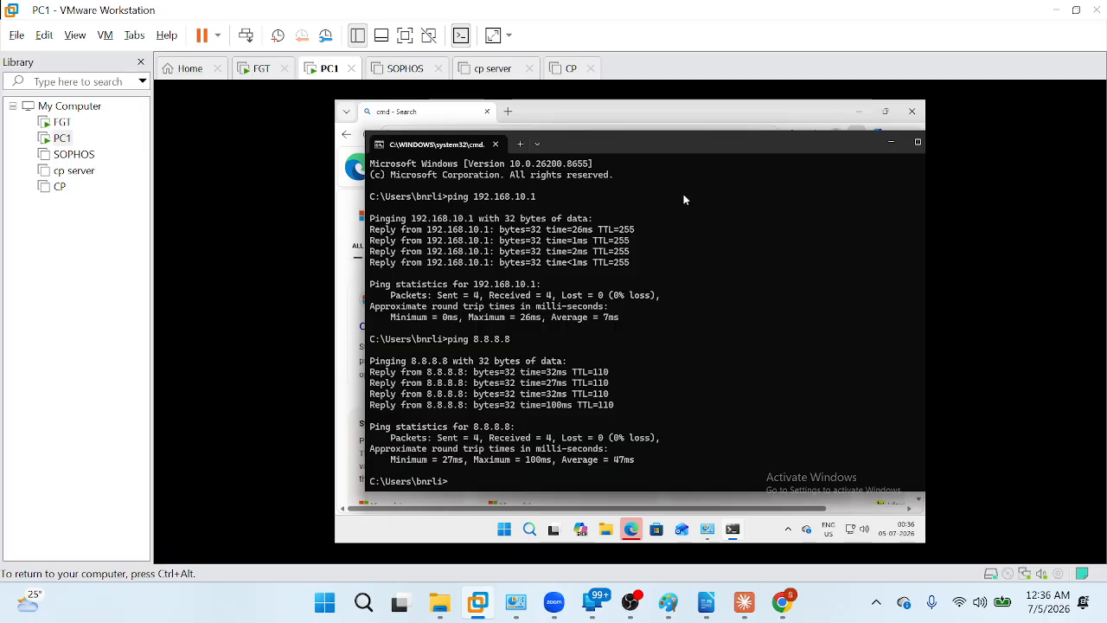
left_click(891, 142)
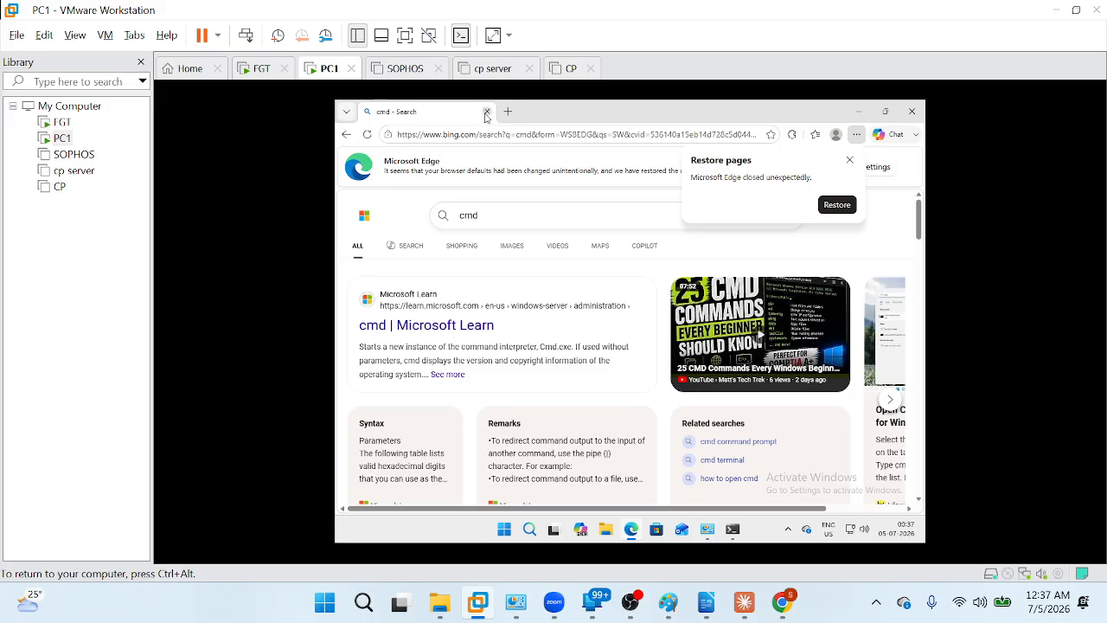
left_click(485, 115)
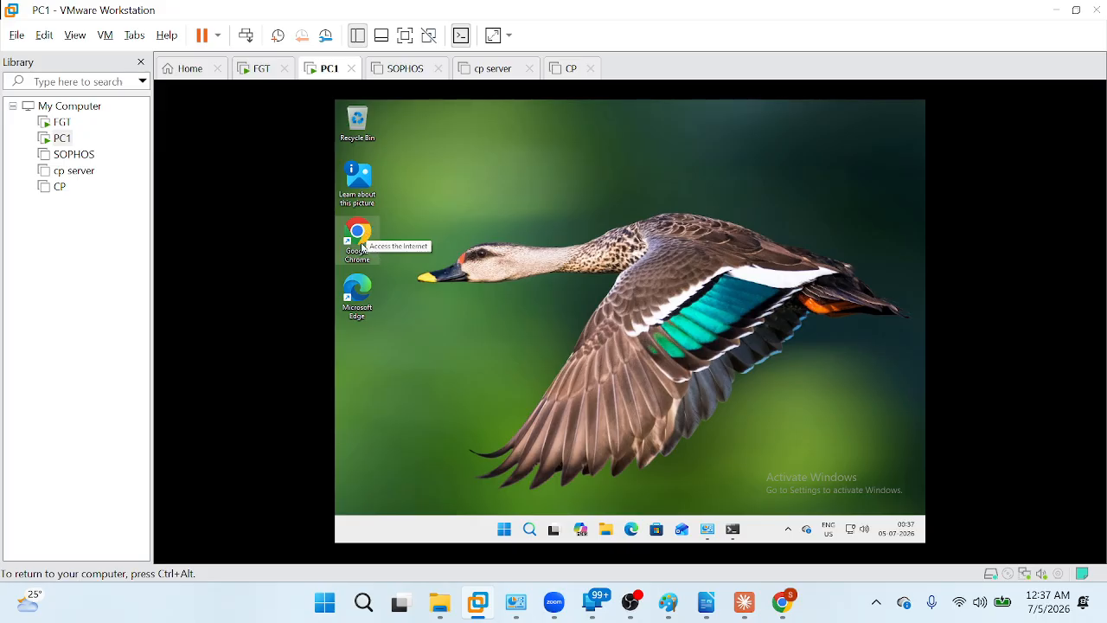
Step: Open Google Chrome on PC1, dismiss the page-restore offer and browse to fortinet.com
double_click(362, 244)
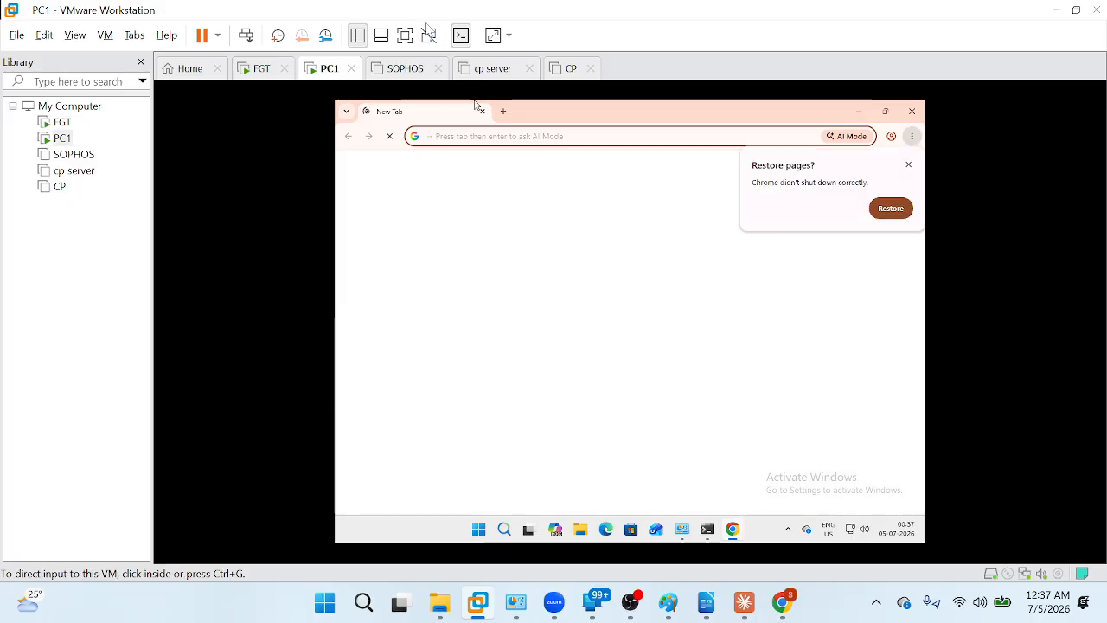
left_click(908, 166)
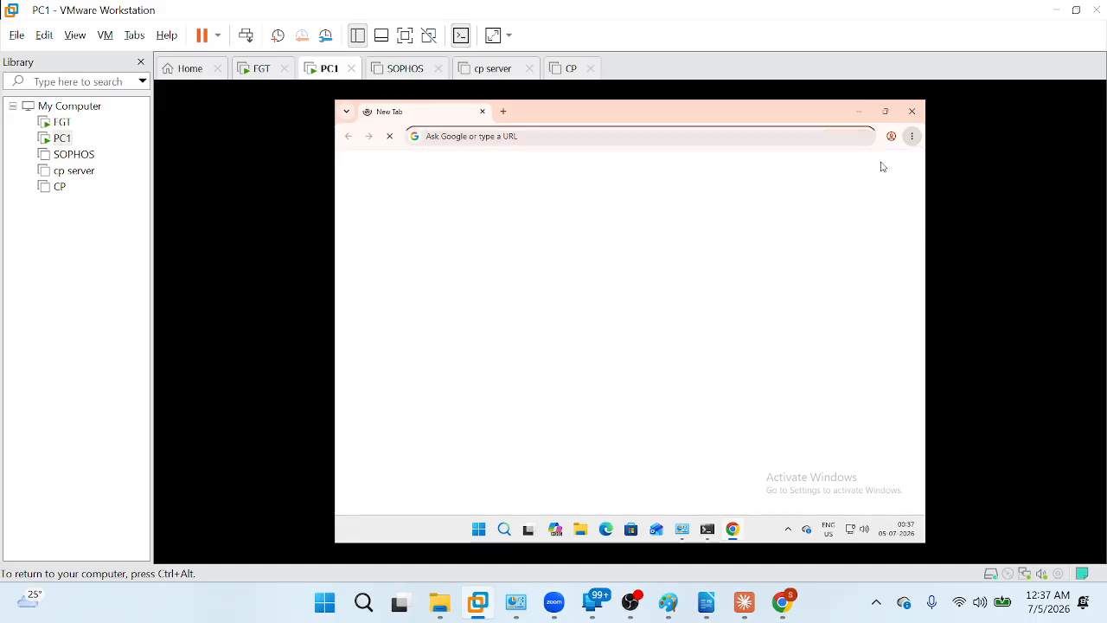
left_click(602, 141)
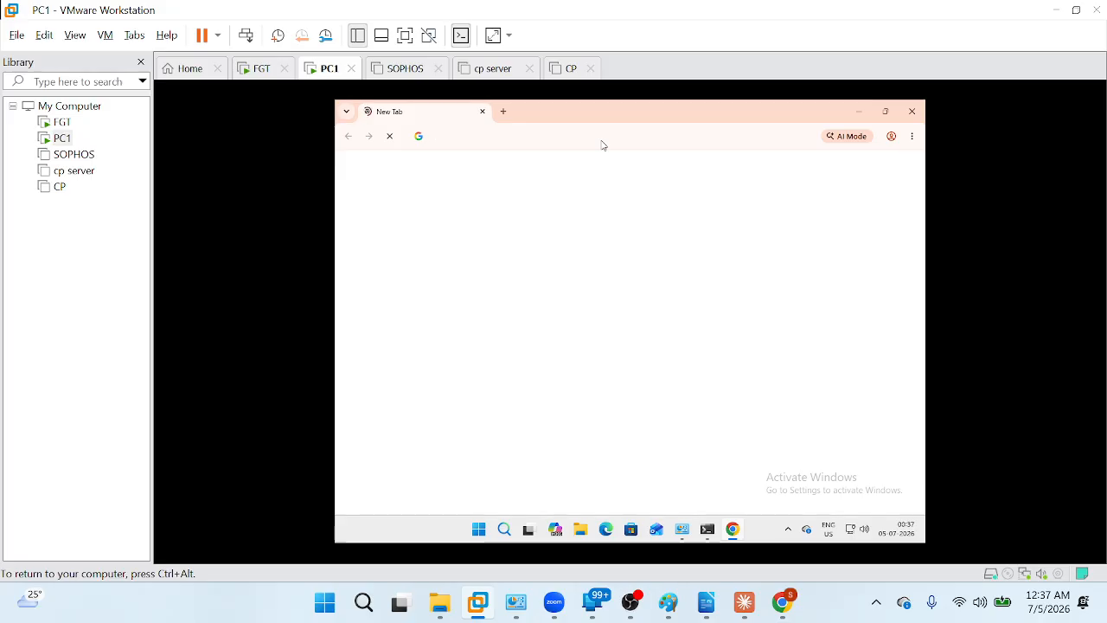
type("fortinet.com")
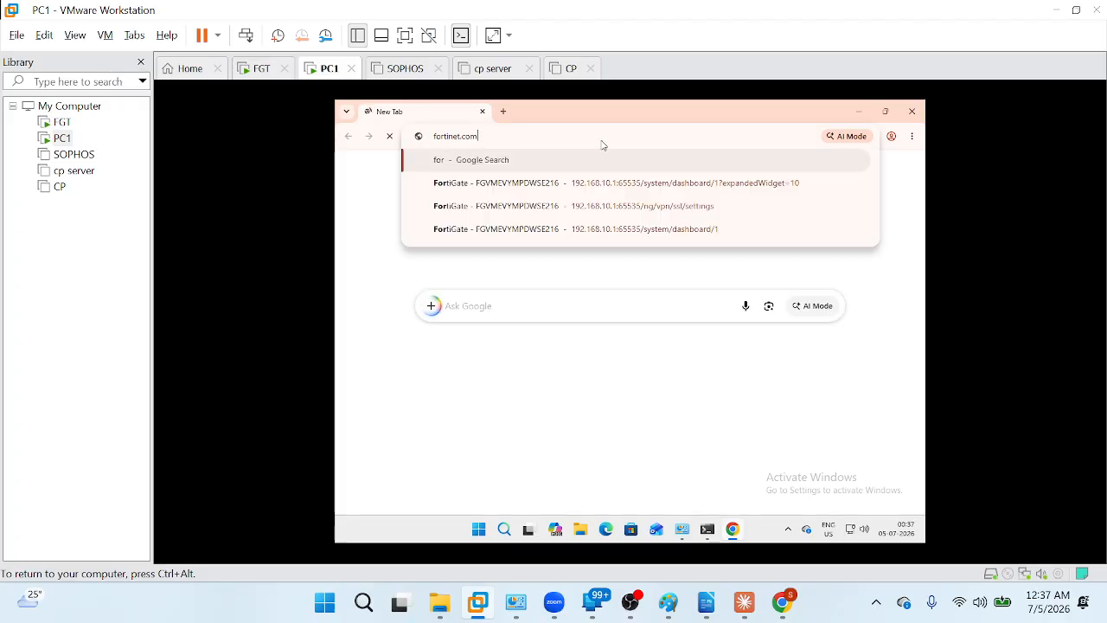
key("Return")
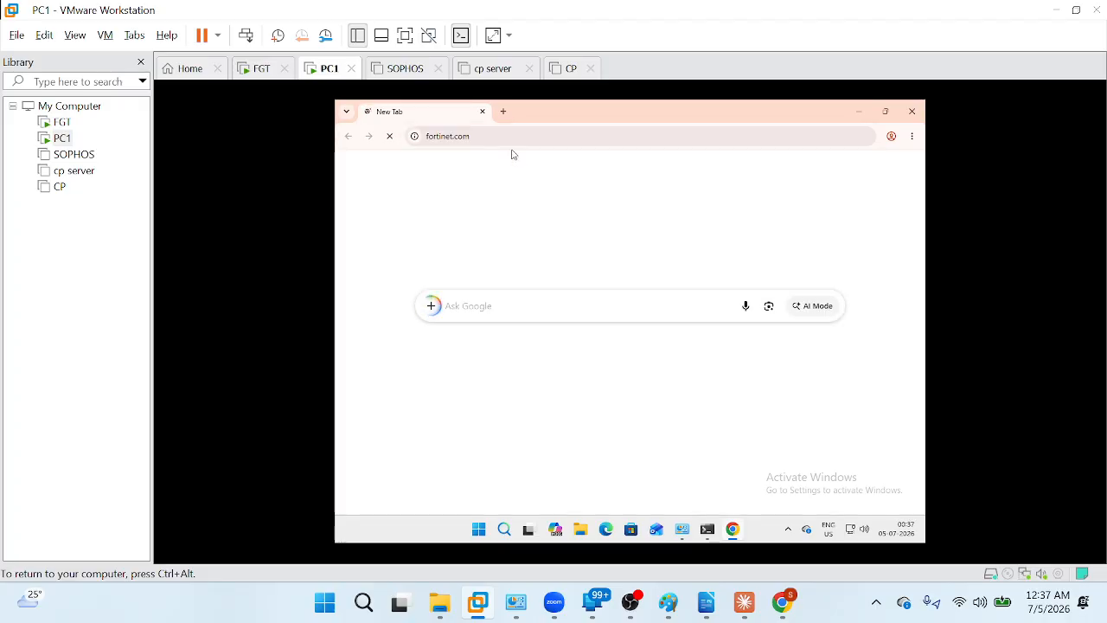
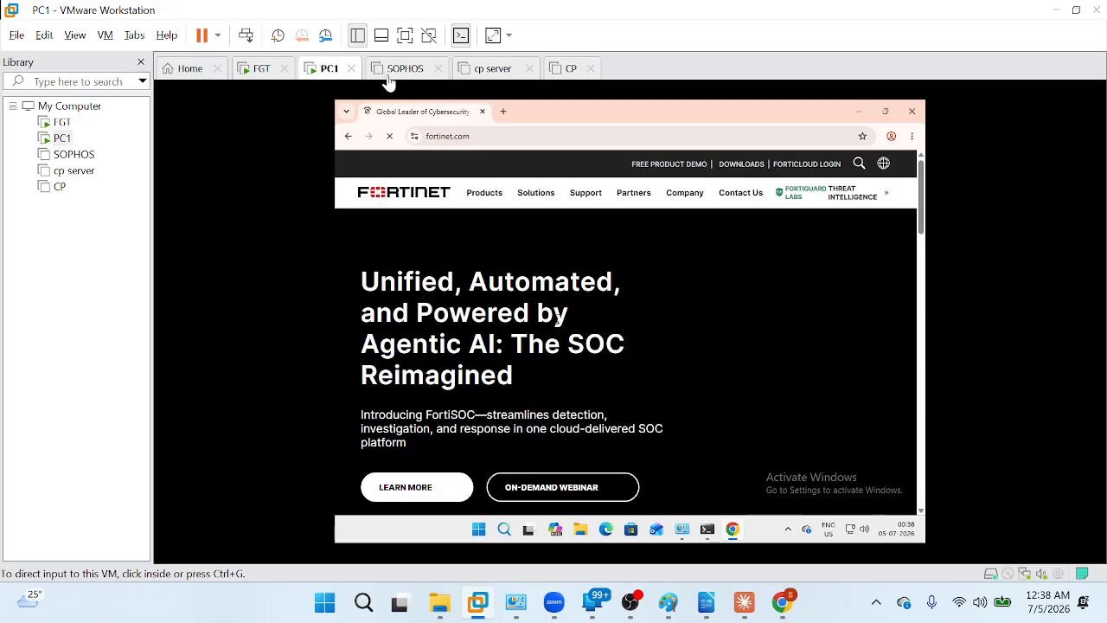
Step: Minimize Chrome on PC1 and switch to Paint to review the lab diagram
left_click(859, 113)
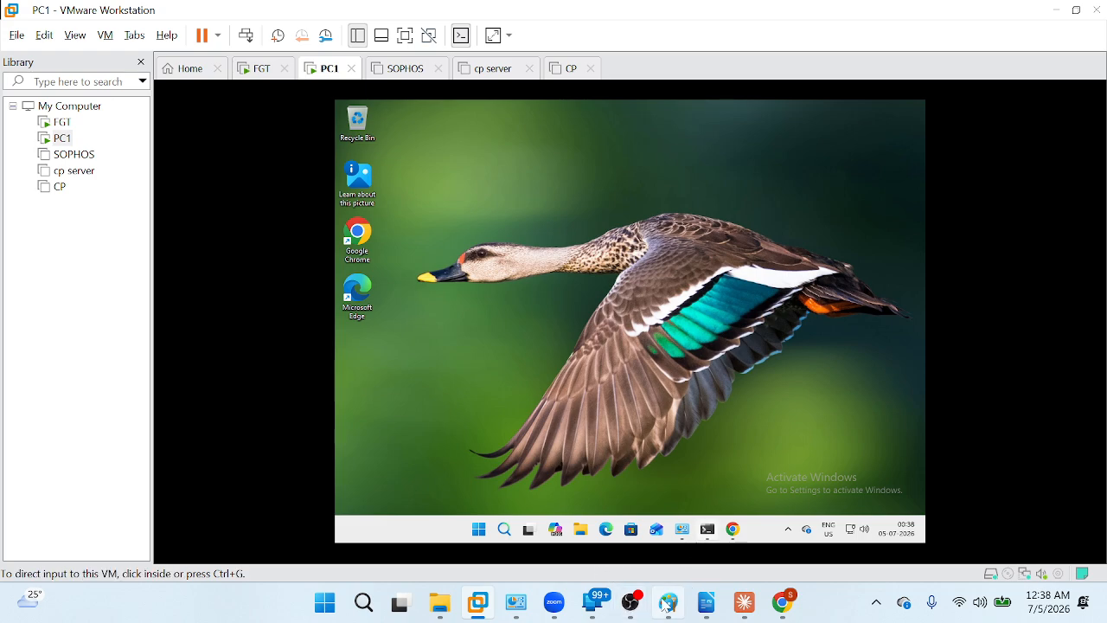
mouse_move(669, 603)
left_click(627, 516)
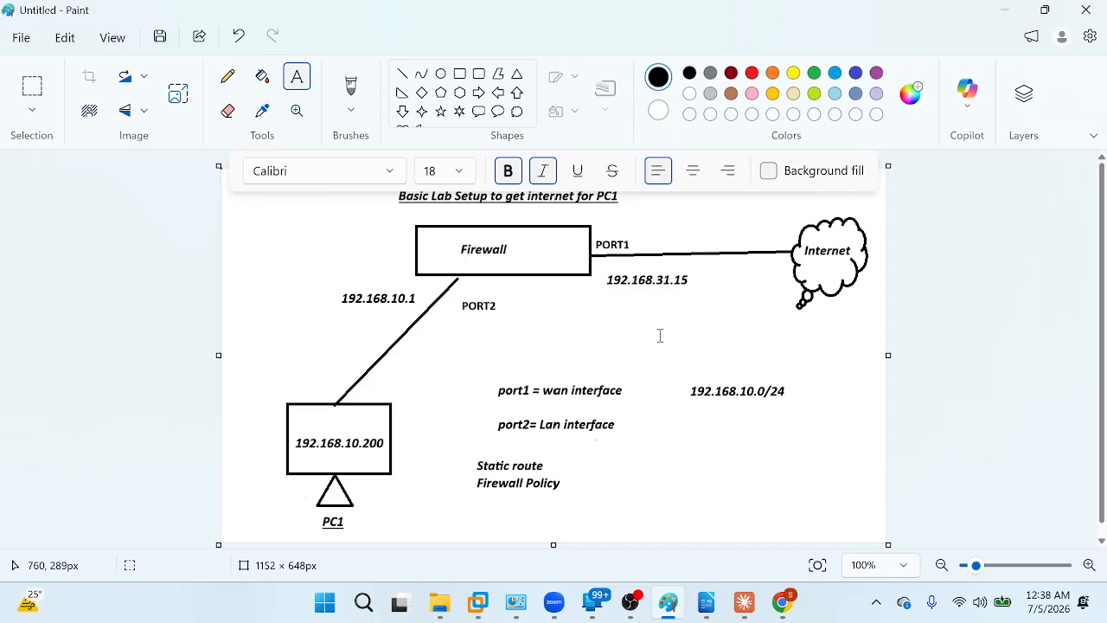
Step: Switch to the FortiOS ebook document in LibreOffice Writer and create a new blank text document from there
mouse_move(707, 601)
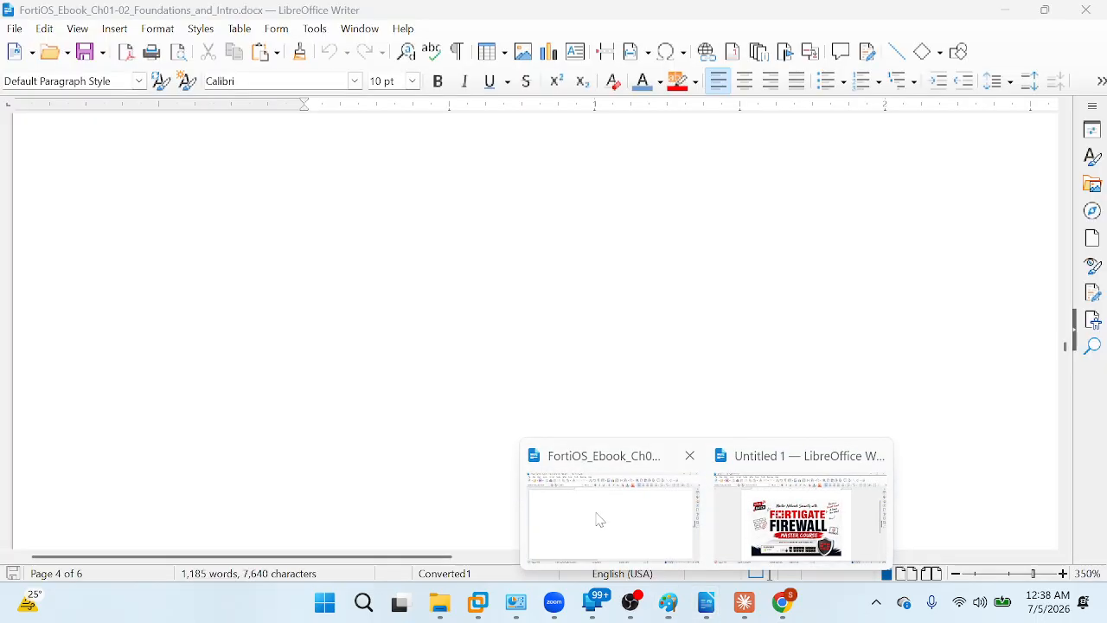
left_click(598, 525)
scroll(375, 279, "down", 1)
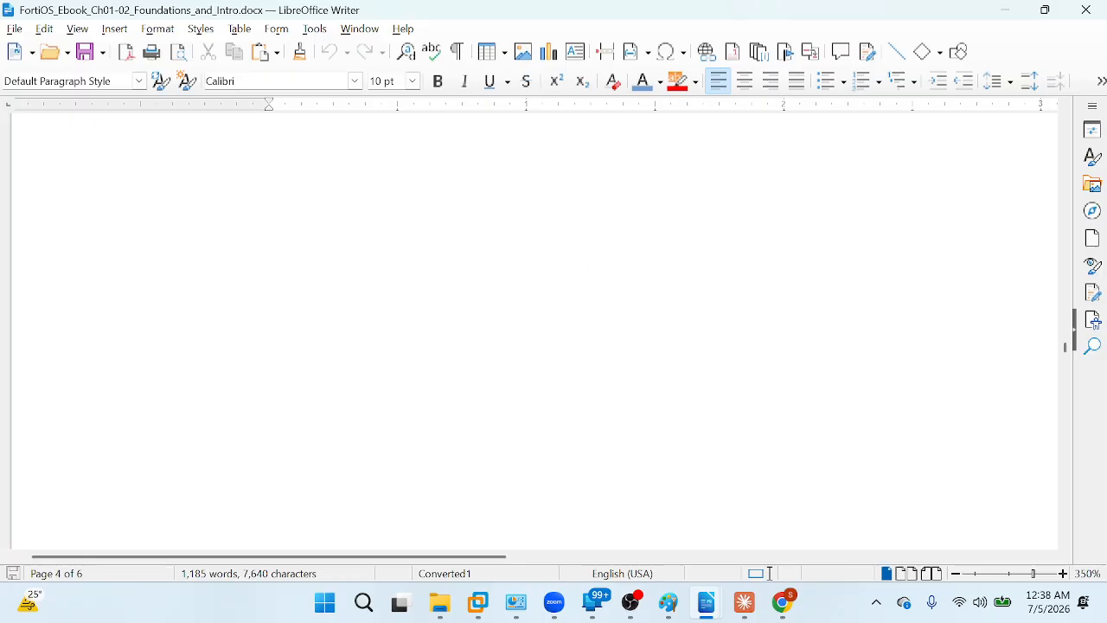
scroll(534, 328, "down", 10)
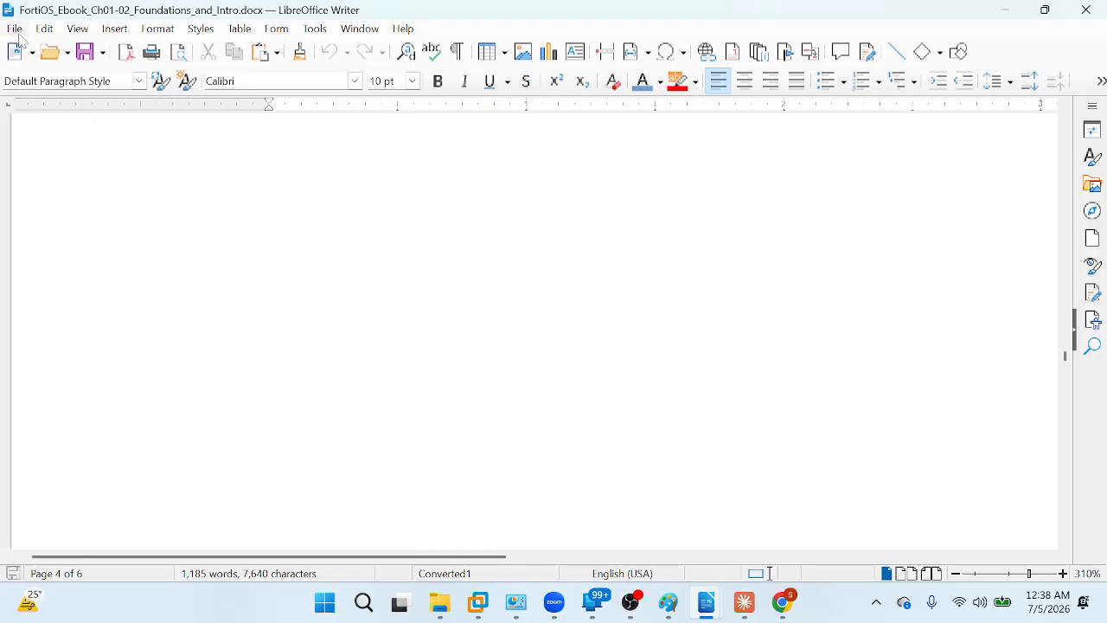
key("ctrl+n")
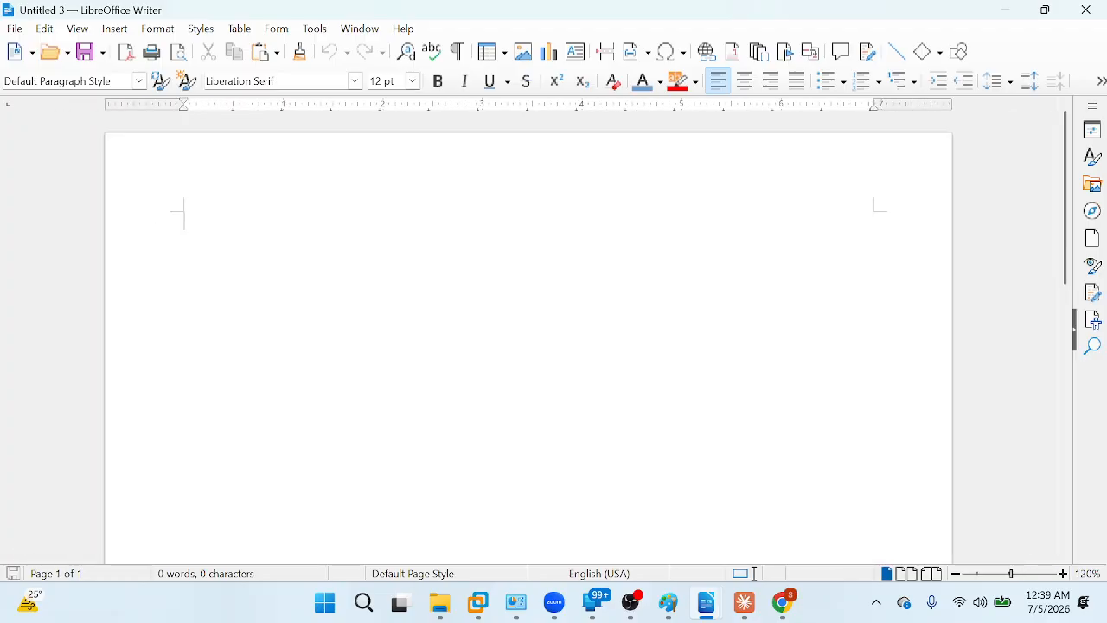
Step: Enter the line "Basic Overview of the firewall Dashboard" in the blank document and start a new paragraph below it
type("Bas")
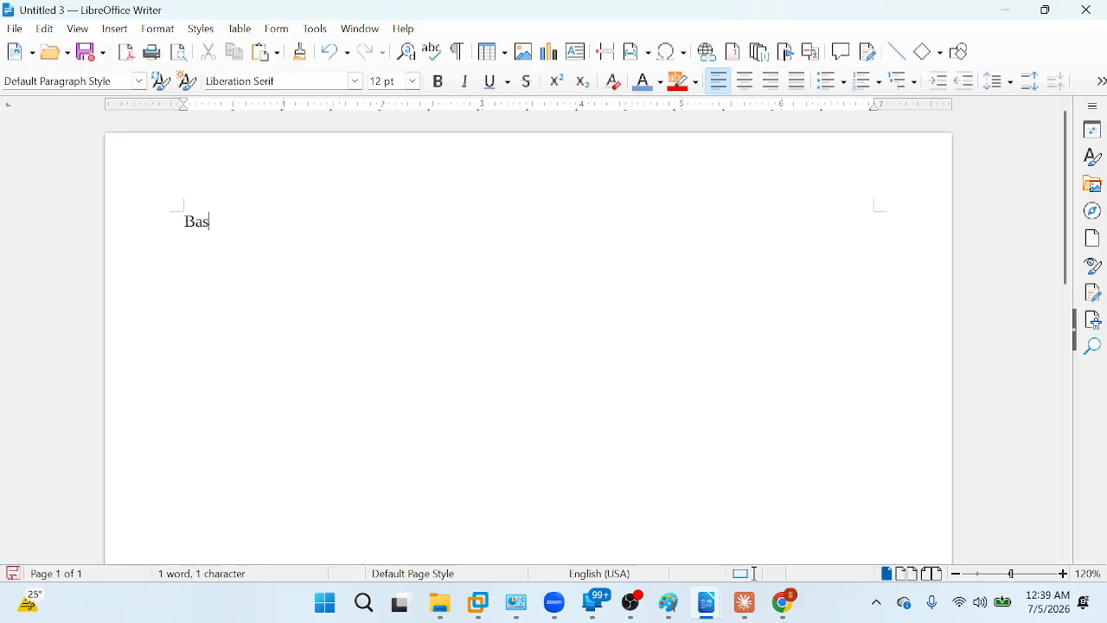
type("ic Ov")
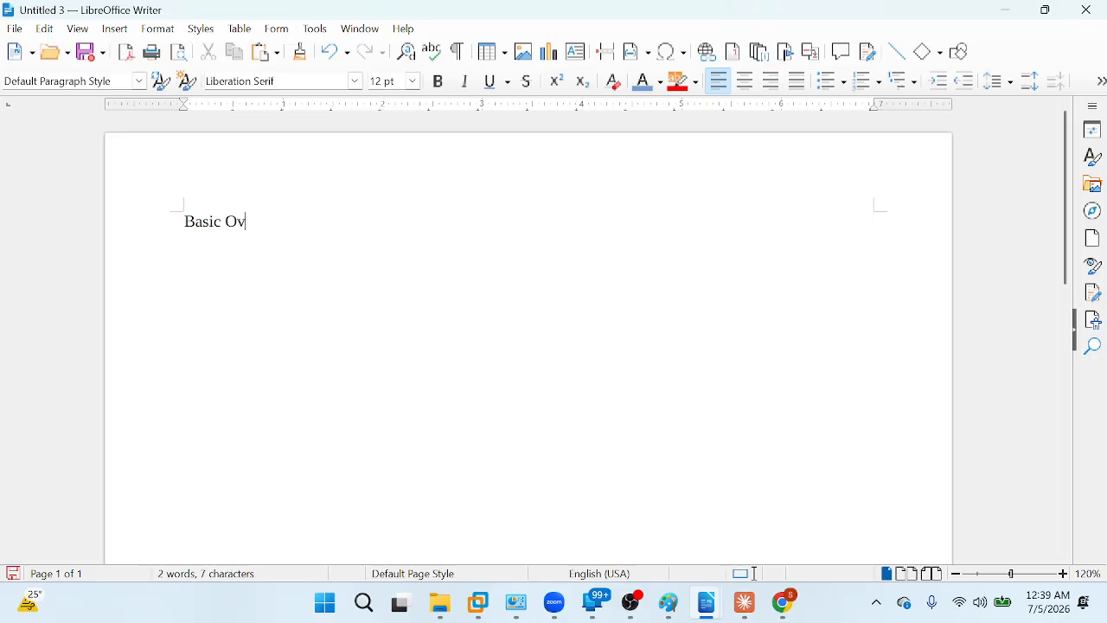
type("erview of the f")
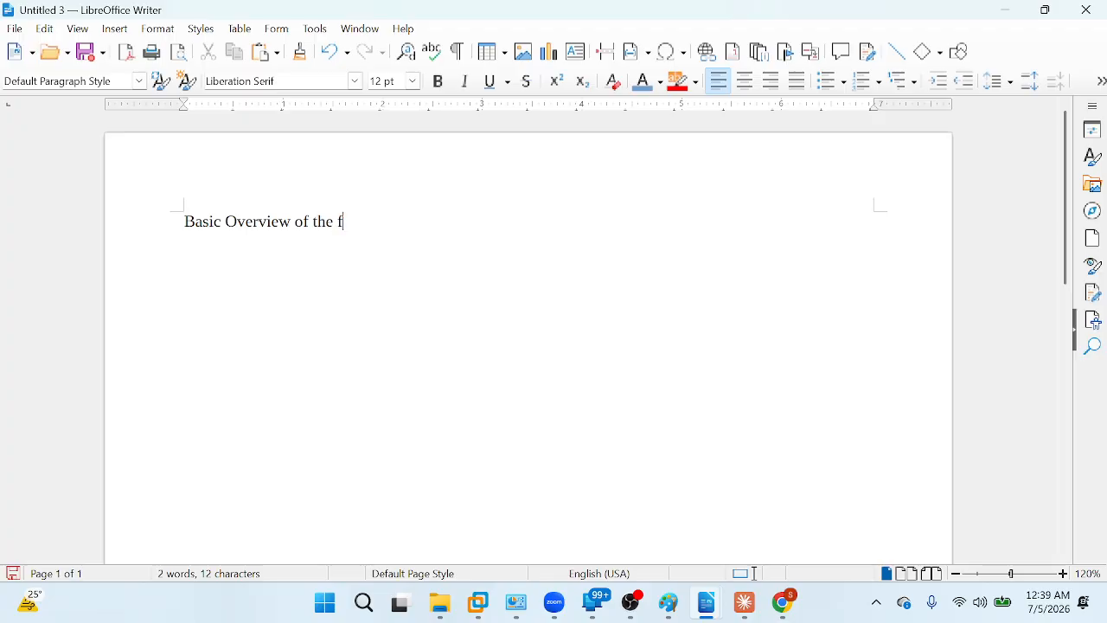
type("irewall Dashb")
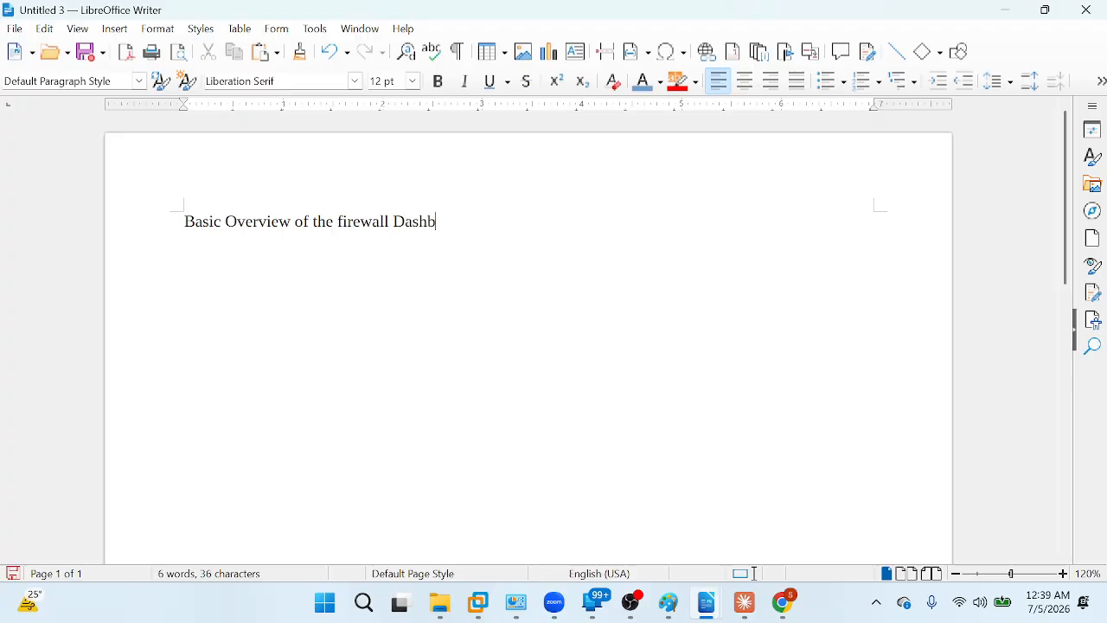
type("oard")
key("Return")
Step: Switch to the FortiGate page in Chrome, close the Edit Interface pane and expand the Dashboard section
key("alt+Tab")
key("alt+Tab")
key("alt+Tab")
key("alt+Tab")
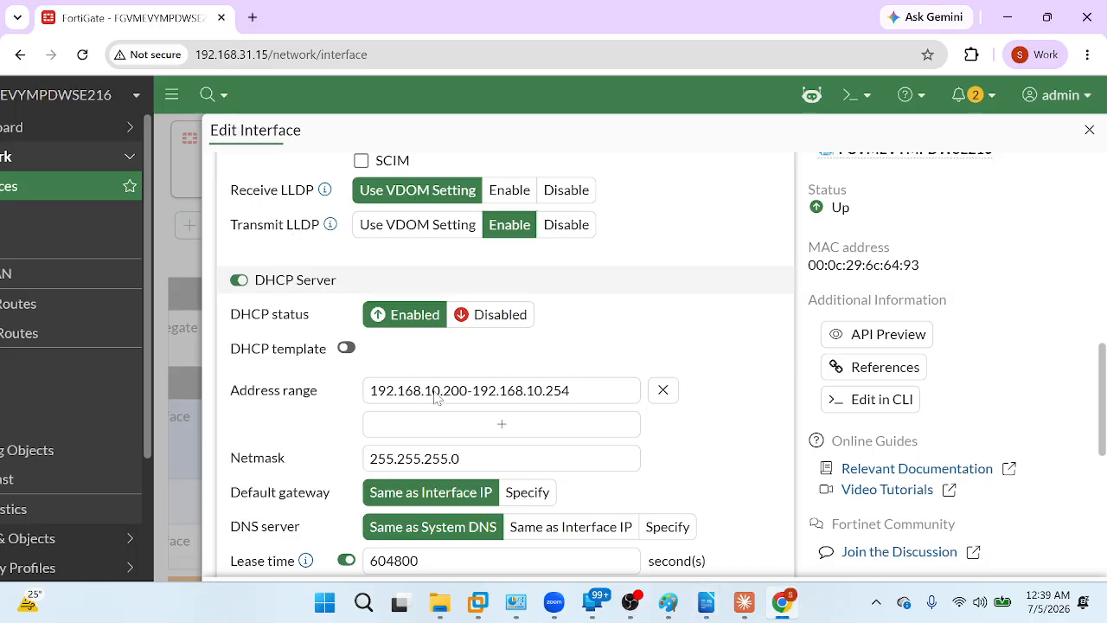
scroll(435, 396, "down", 10)
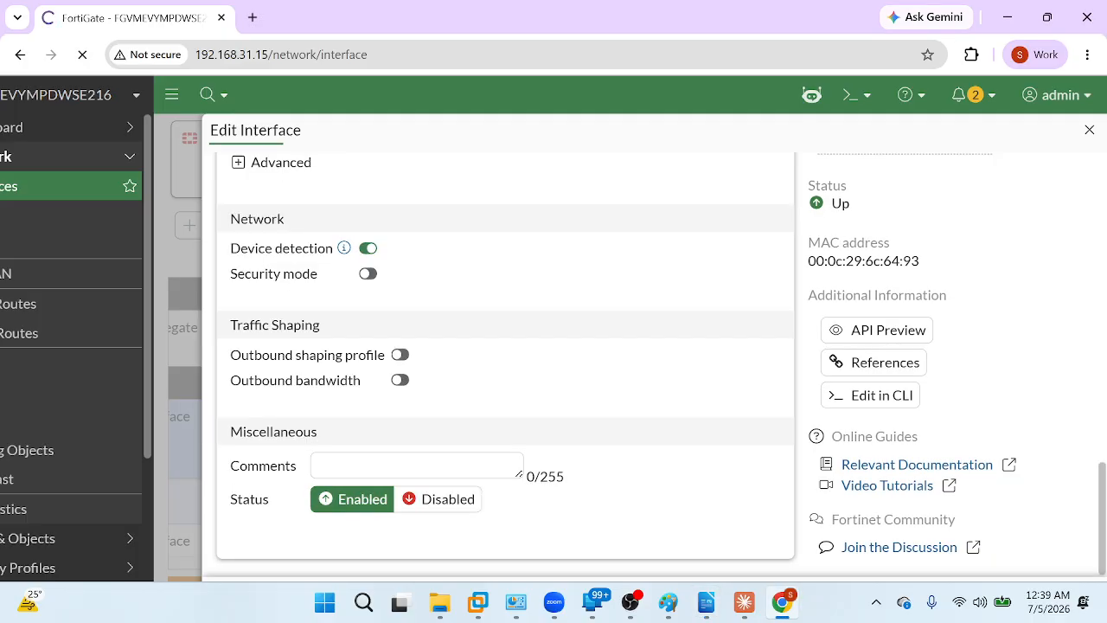
left_click(1090, 130)
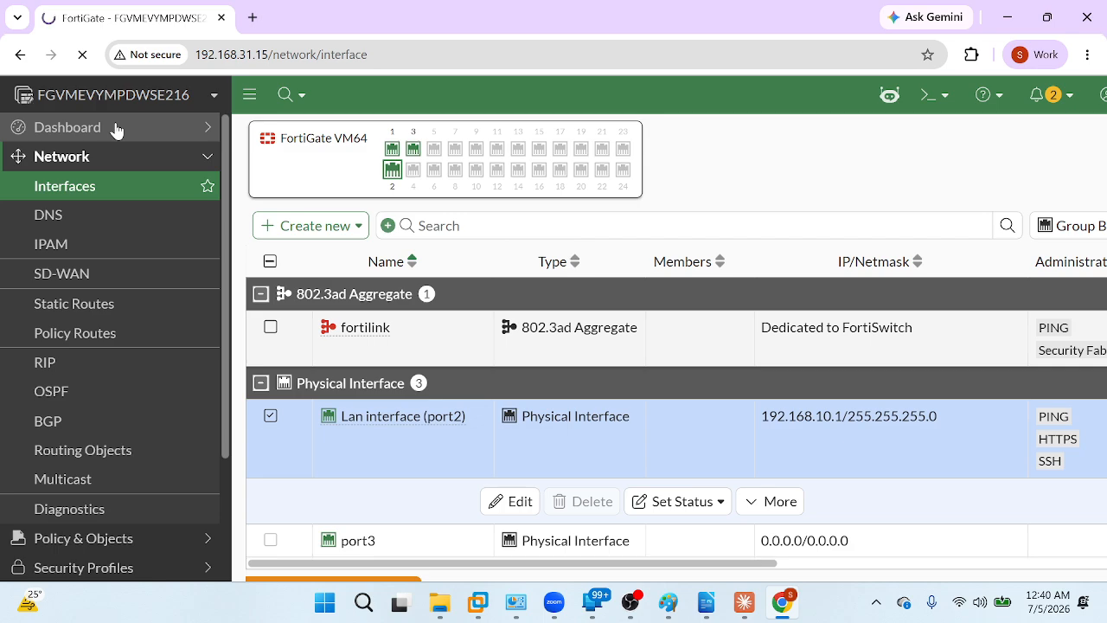
left_click(77, 129)
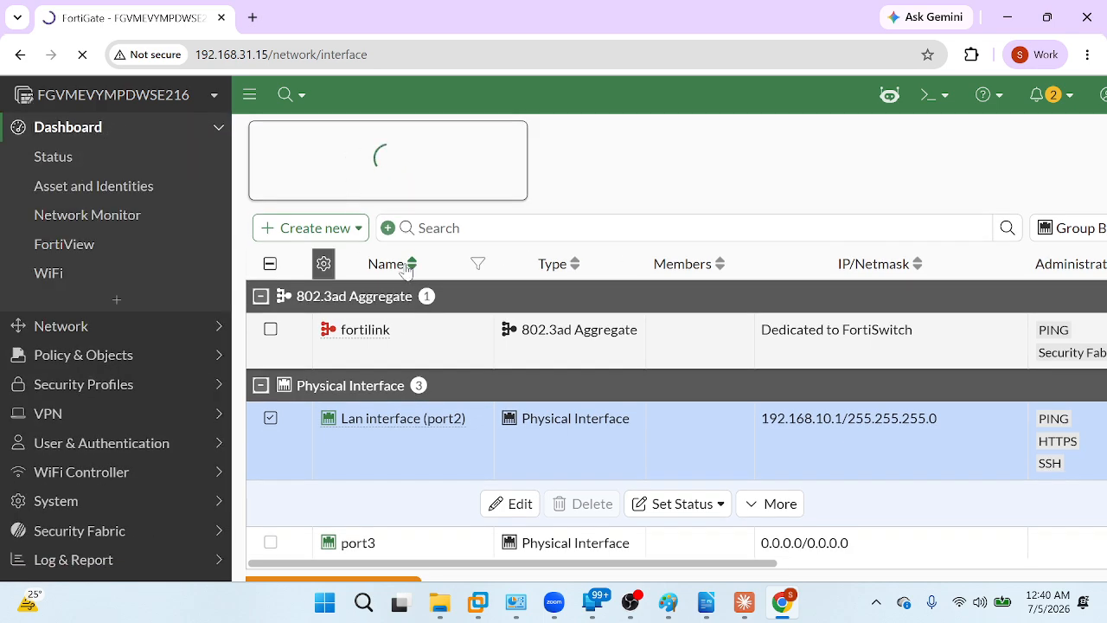
key("alt+Tab")
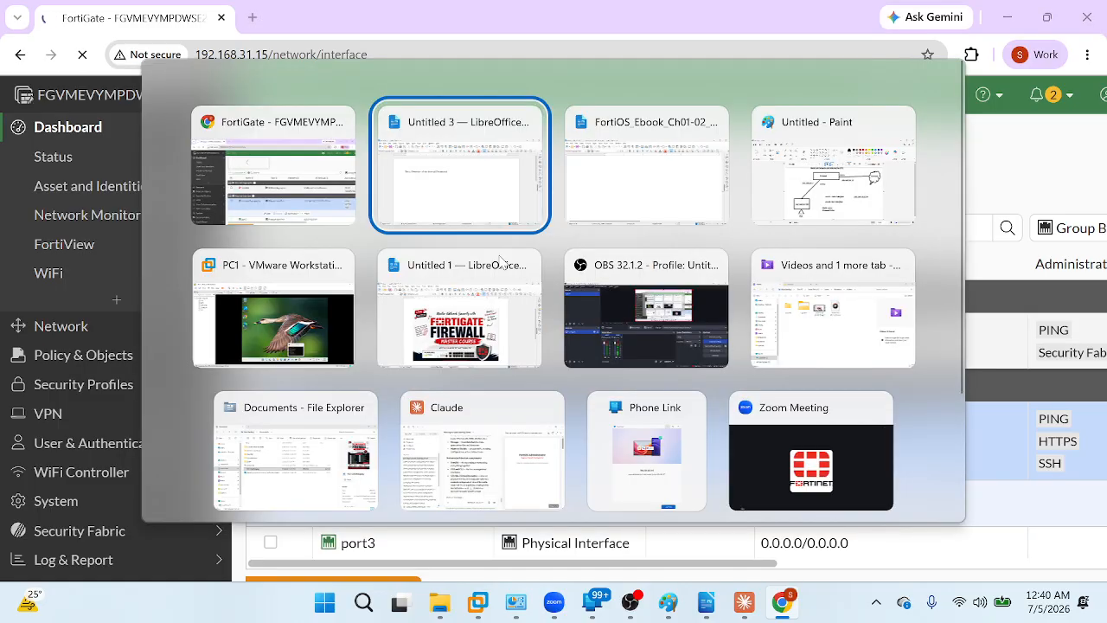
key("alt+shift+Tab")
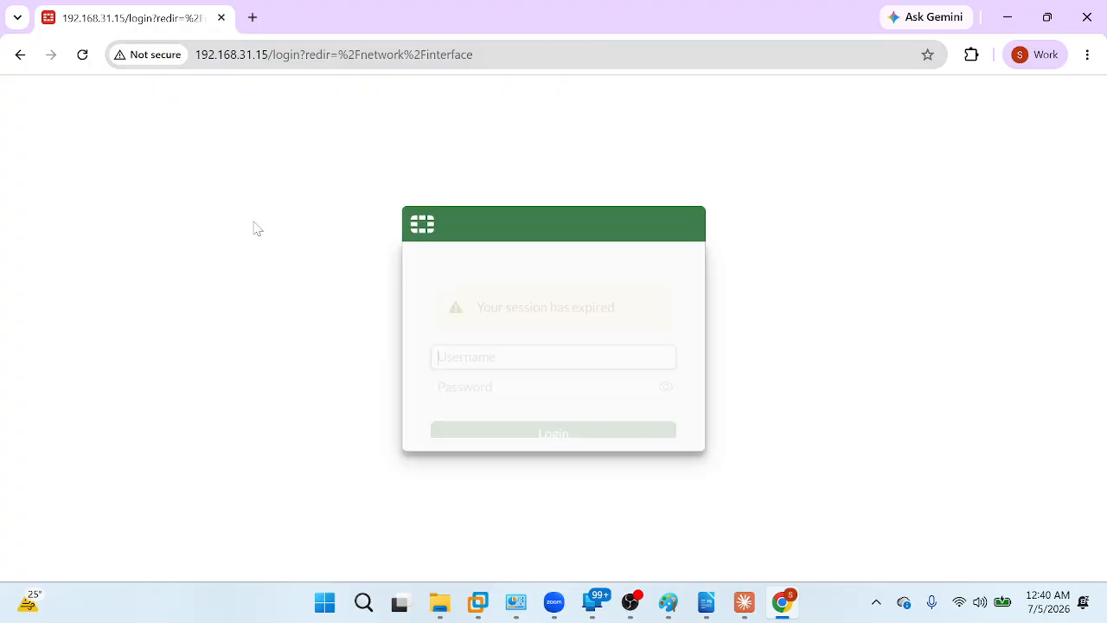
Step: Log back in to the FortiGate as admin with the account password and decline Chrome's offer to save it
left_click(474, 345)
type("admin")
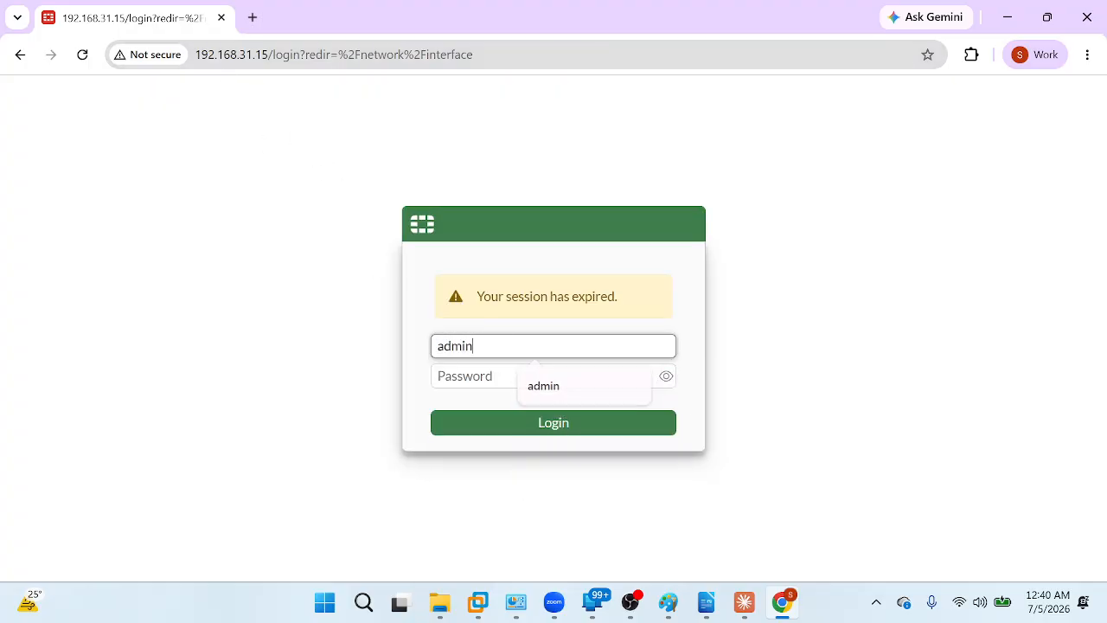
key("Tab")
type("•••••")
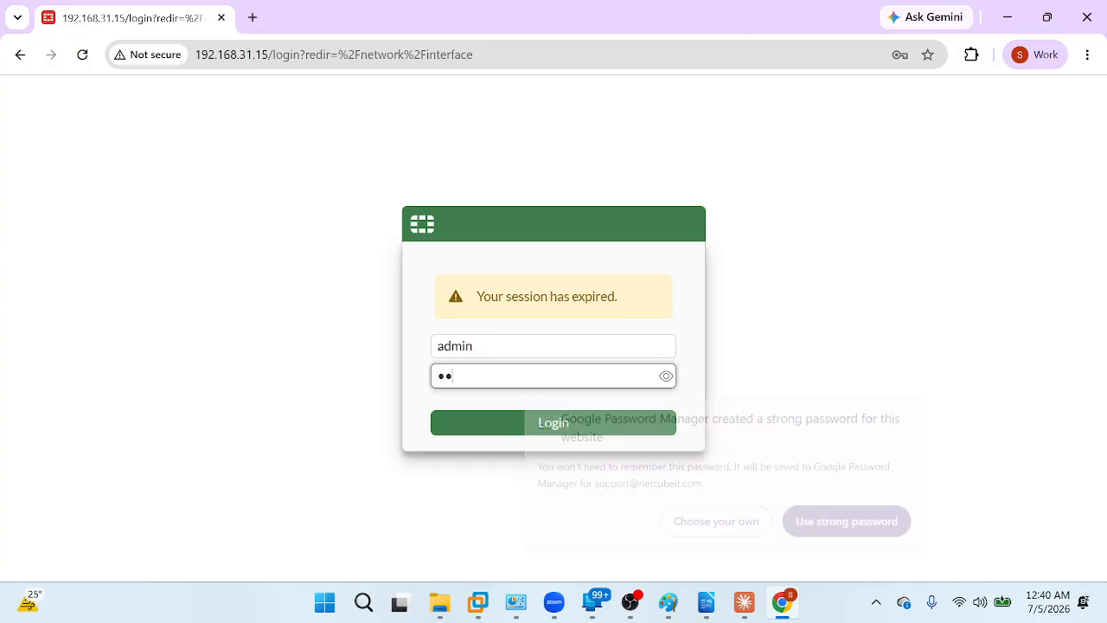
type("••••••••")
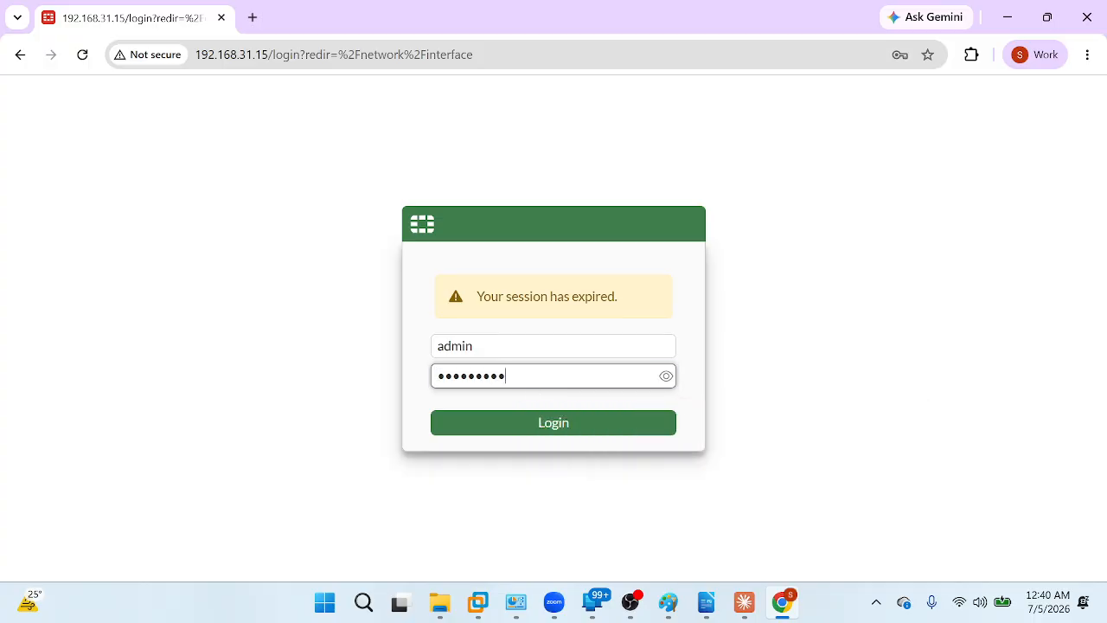
key("Return")
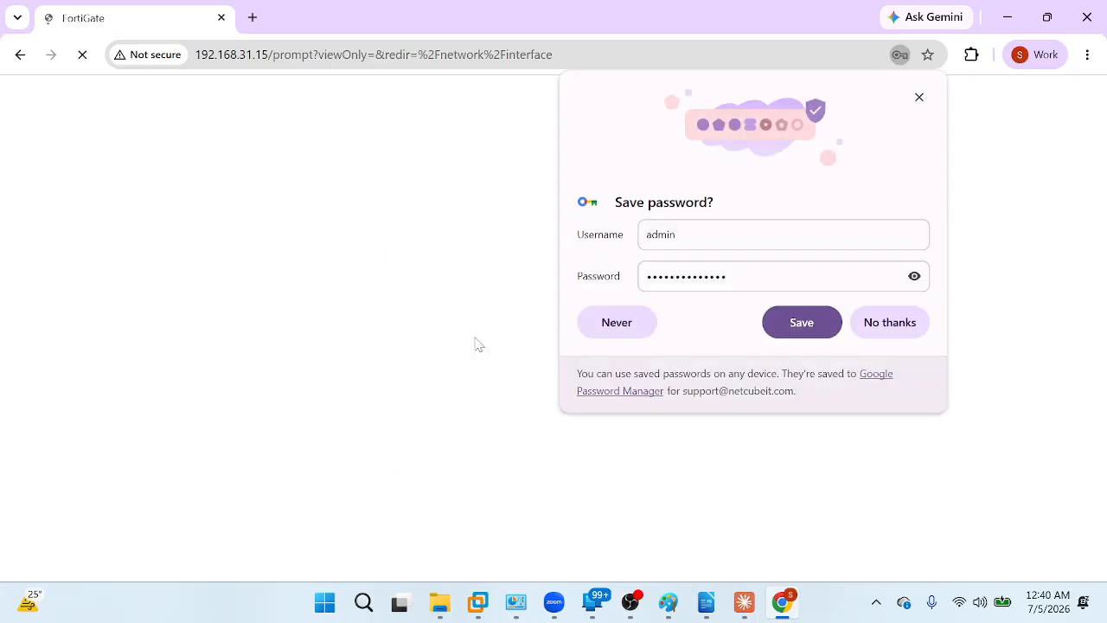
left_click(891, 329)
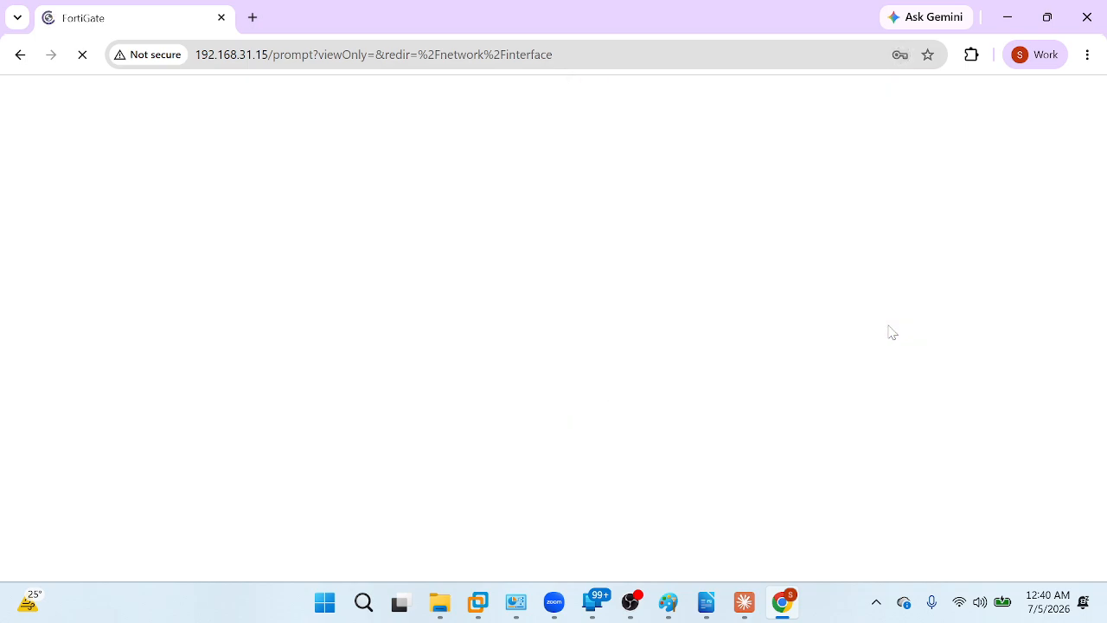
Step: Switch to Paint to review the lab diagram for PC1's internet access
key("alt+Tab")
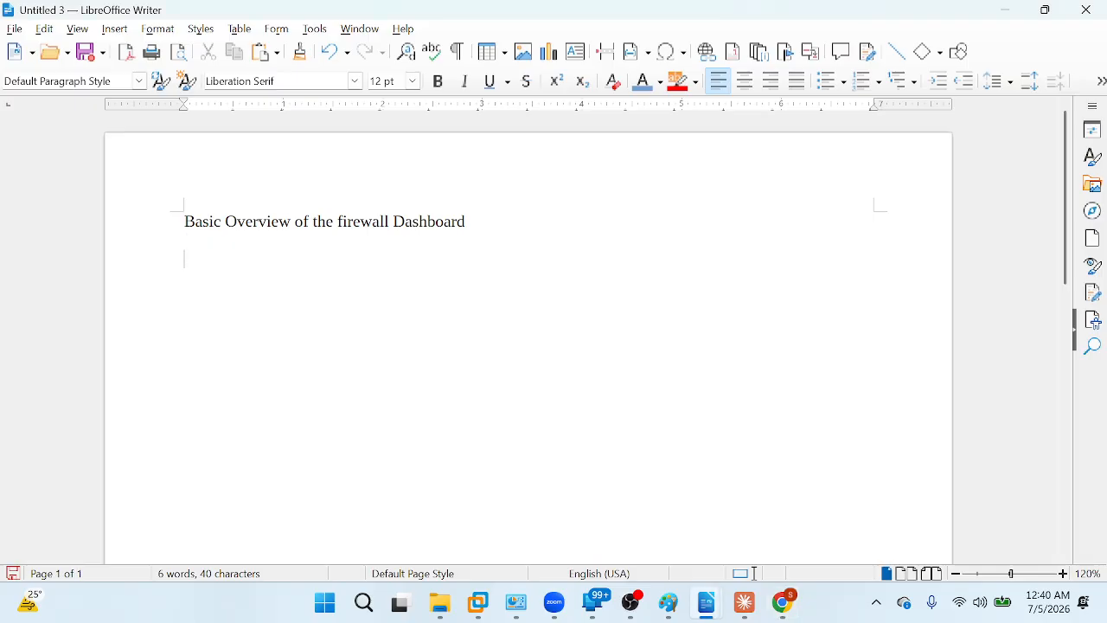
key("alt+Tab")
key("Tab")
key("Tab")
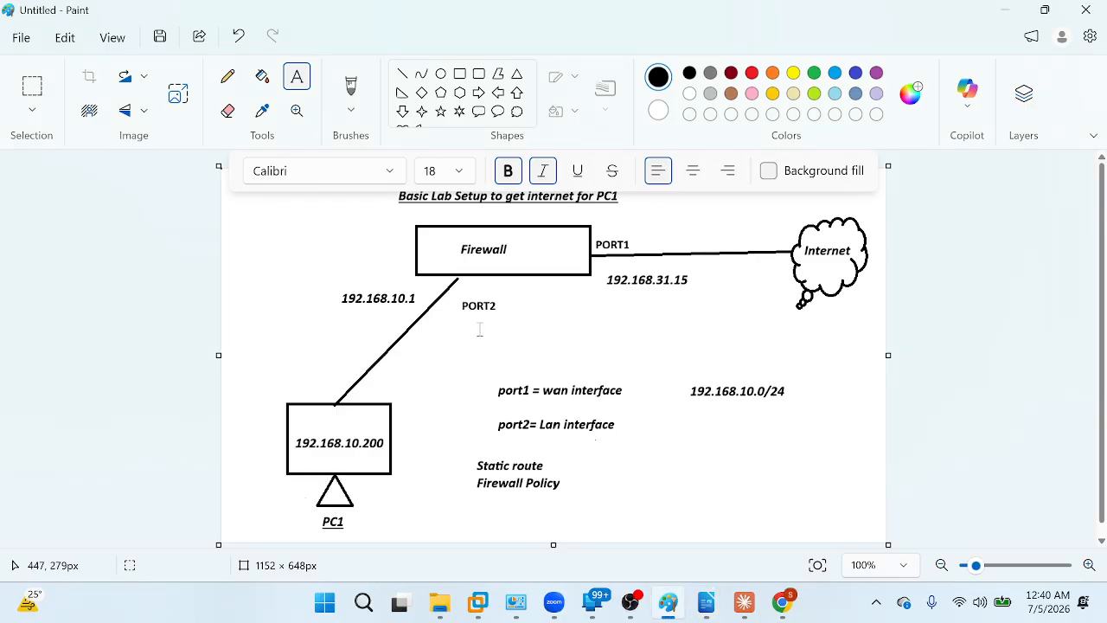
Step: Return to the untitled Writer document and add the line "How a pc gets internet through the fortigate firewalls", followed by a new paragraph
key("alt+Tab")
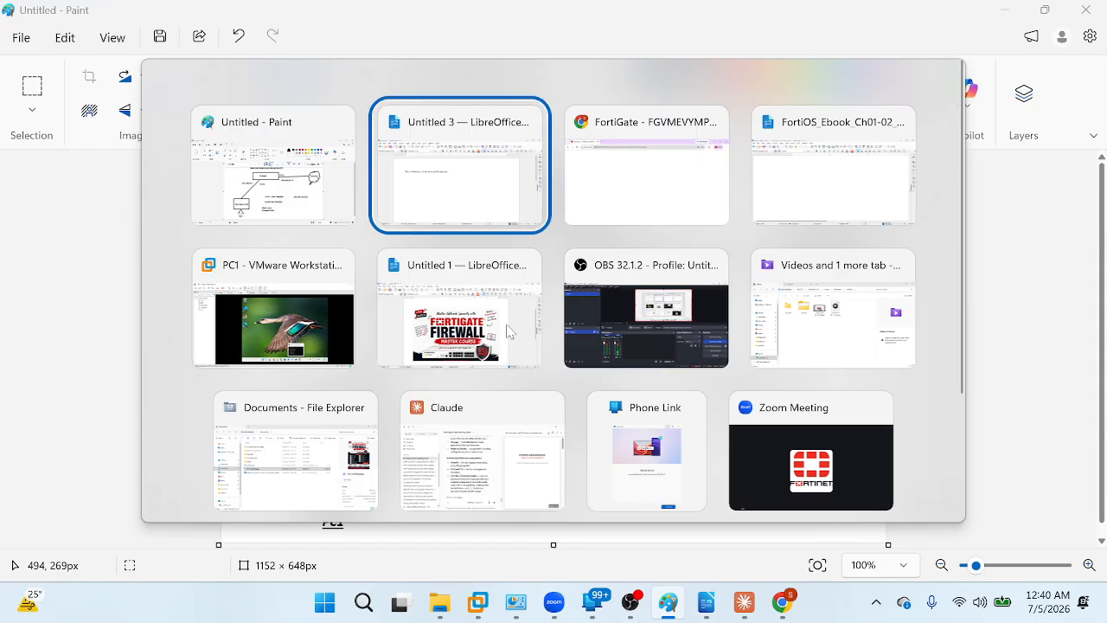
type("How a")
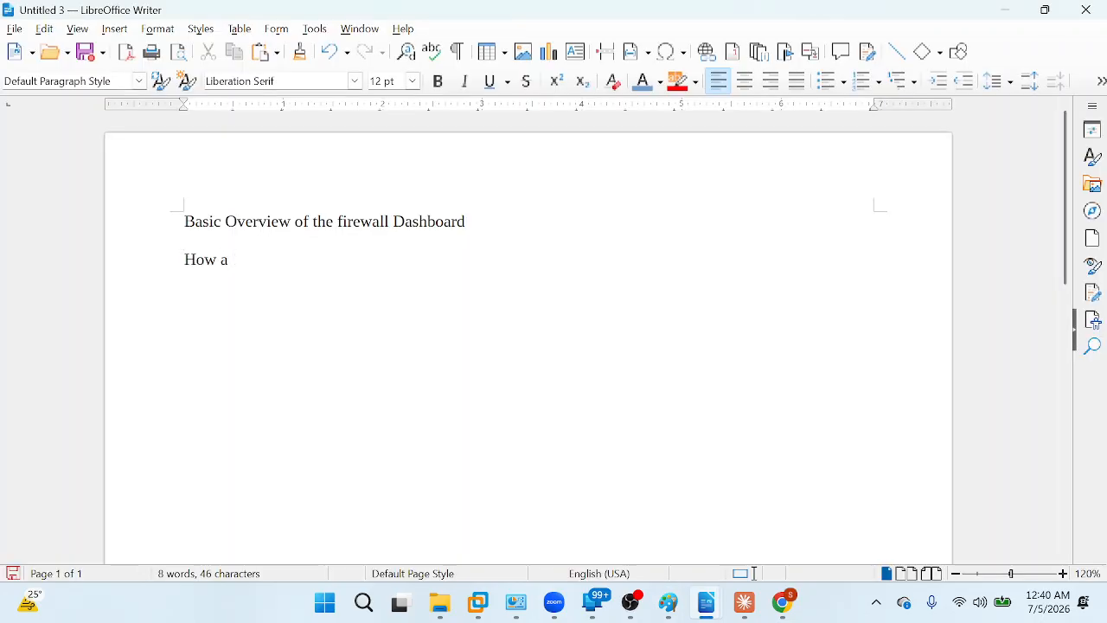
type(" pc gets in")
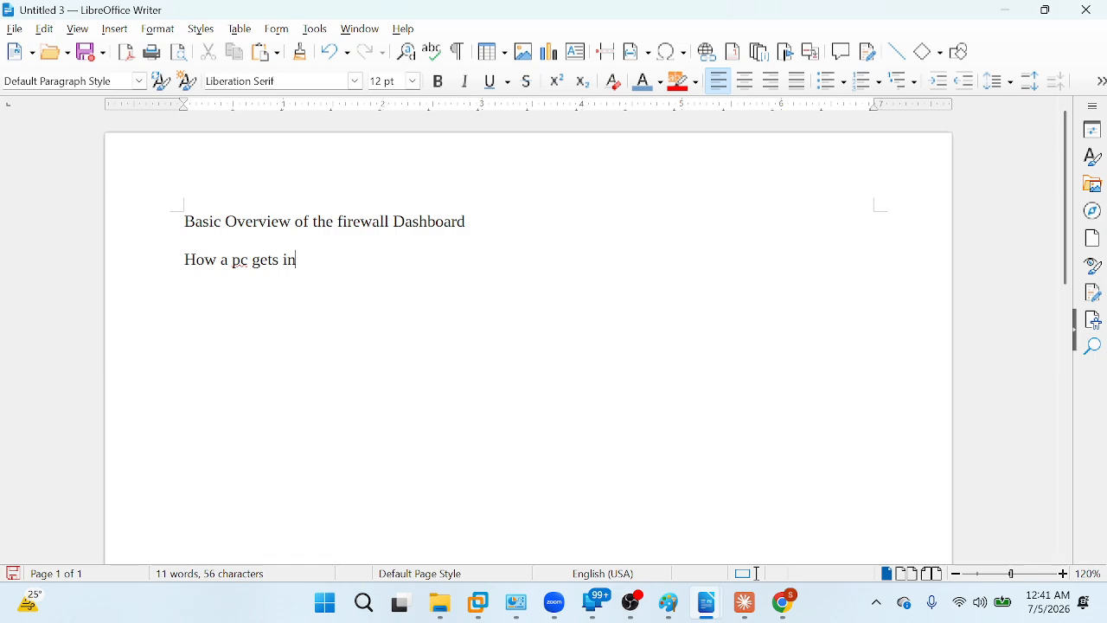
type("ternet through the fortigate firewall")
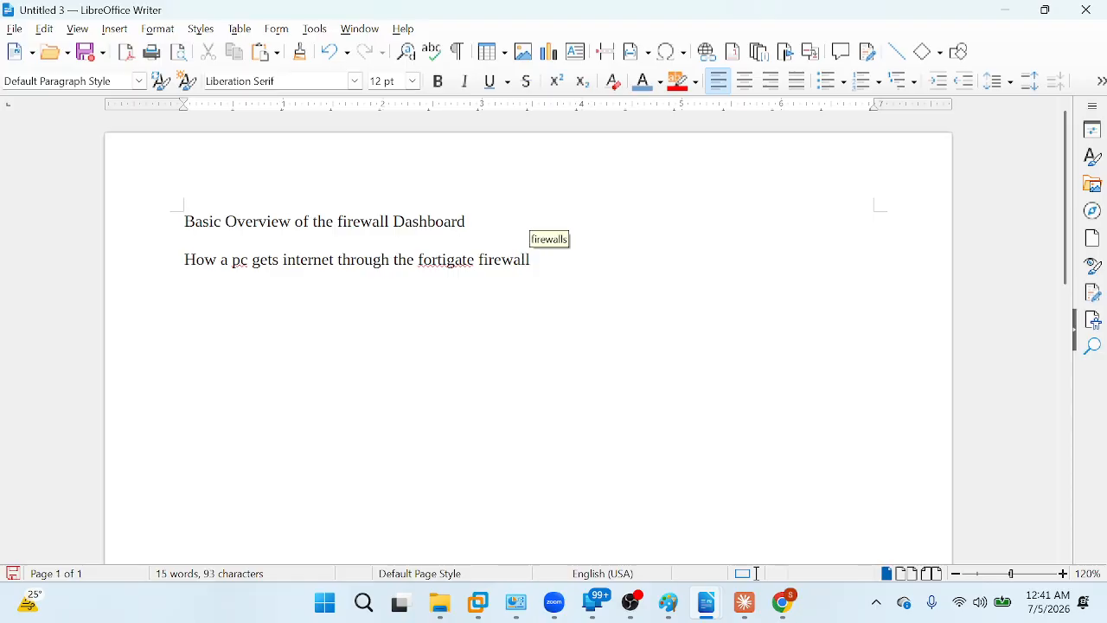
type("s")
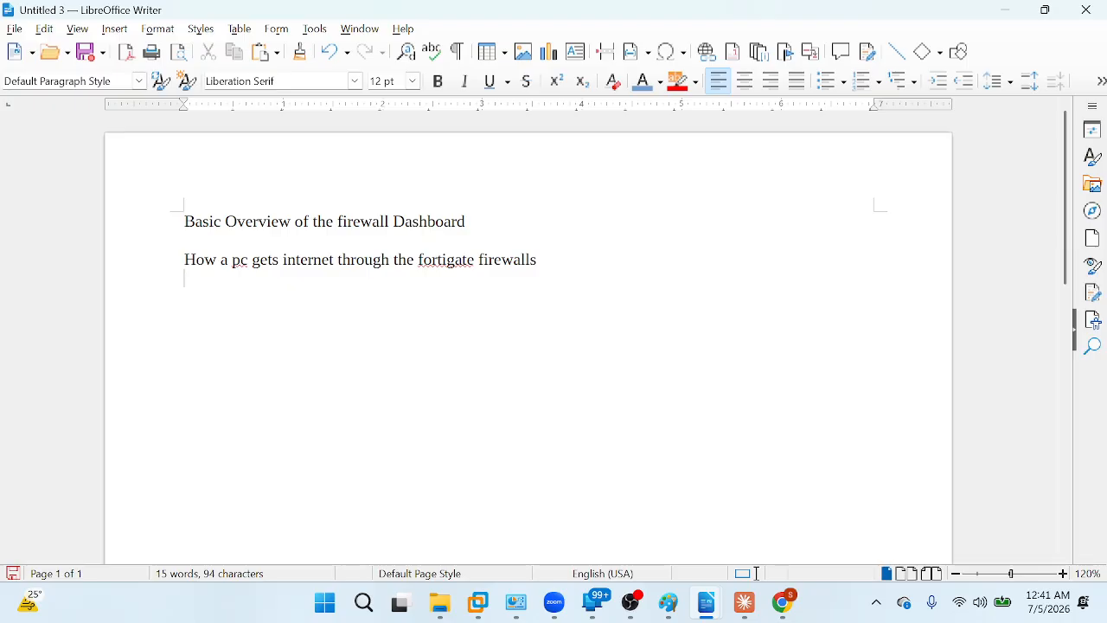
key("Return")
Step: Switch from the Writer document to the OBS window
key("alt+Tab")
key("alt+Tab")
key("alt+Tab")
key("alt+Tab")
key("alt+Tab")
key("alt+Tab")
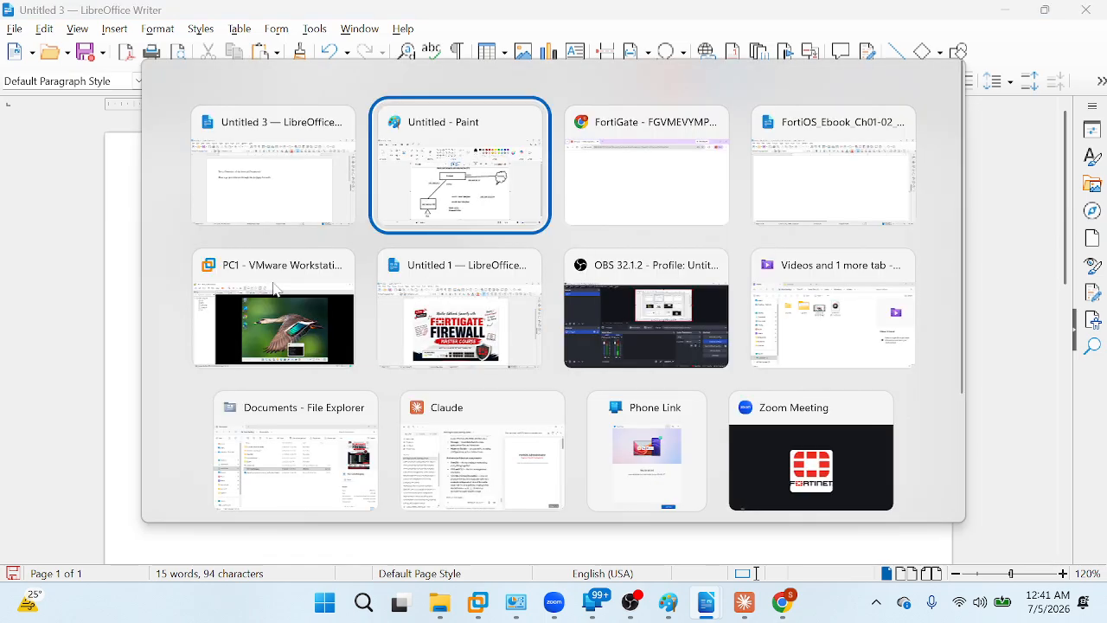
key("alt+Tab")
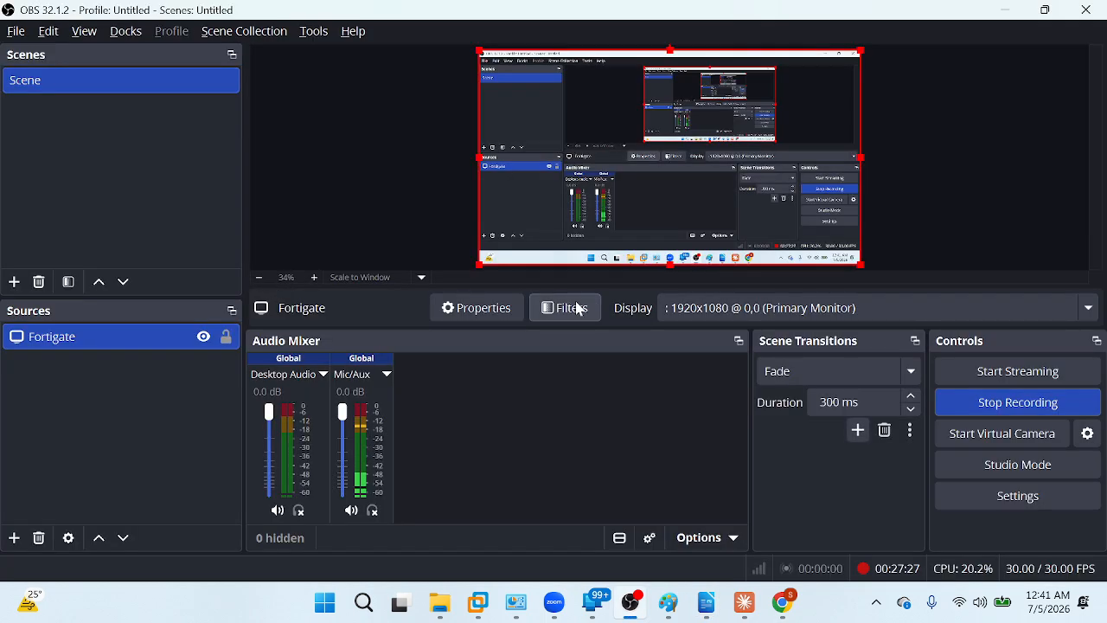